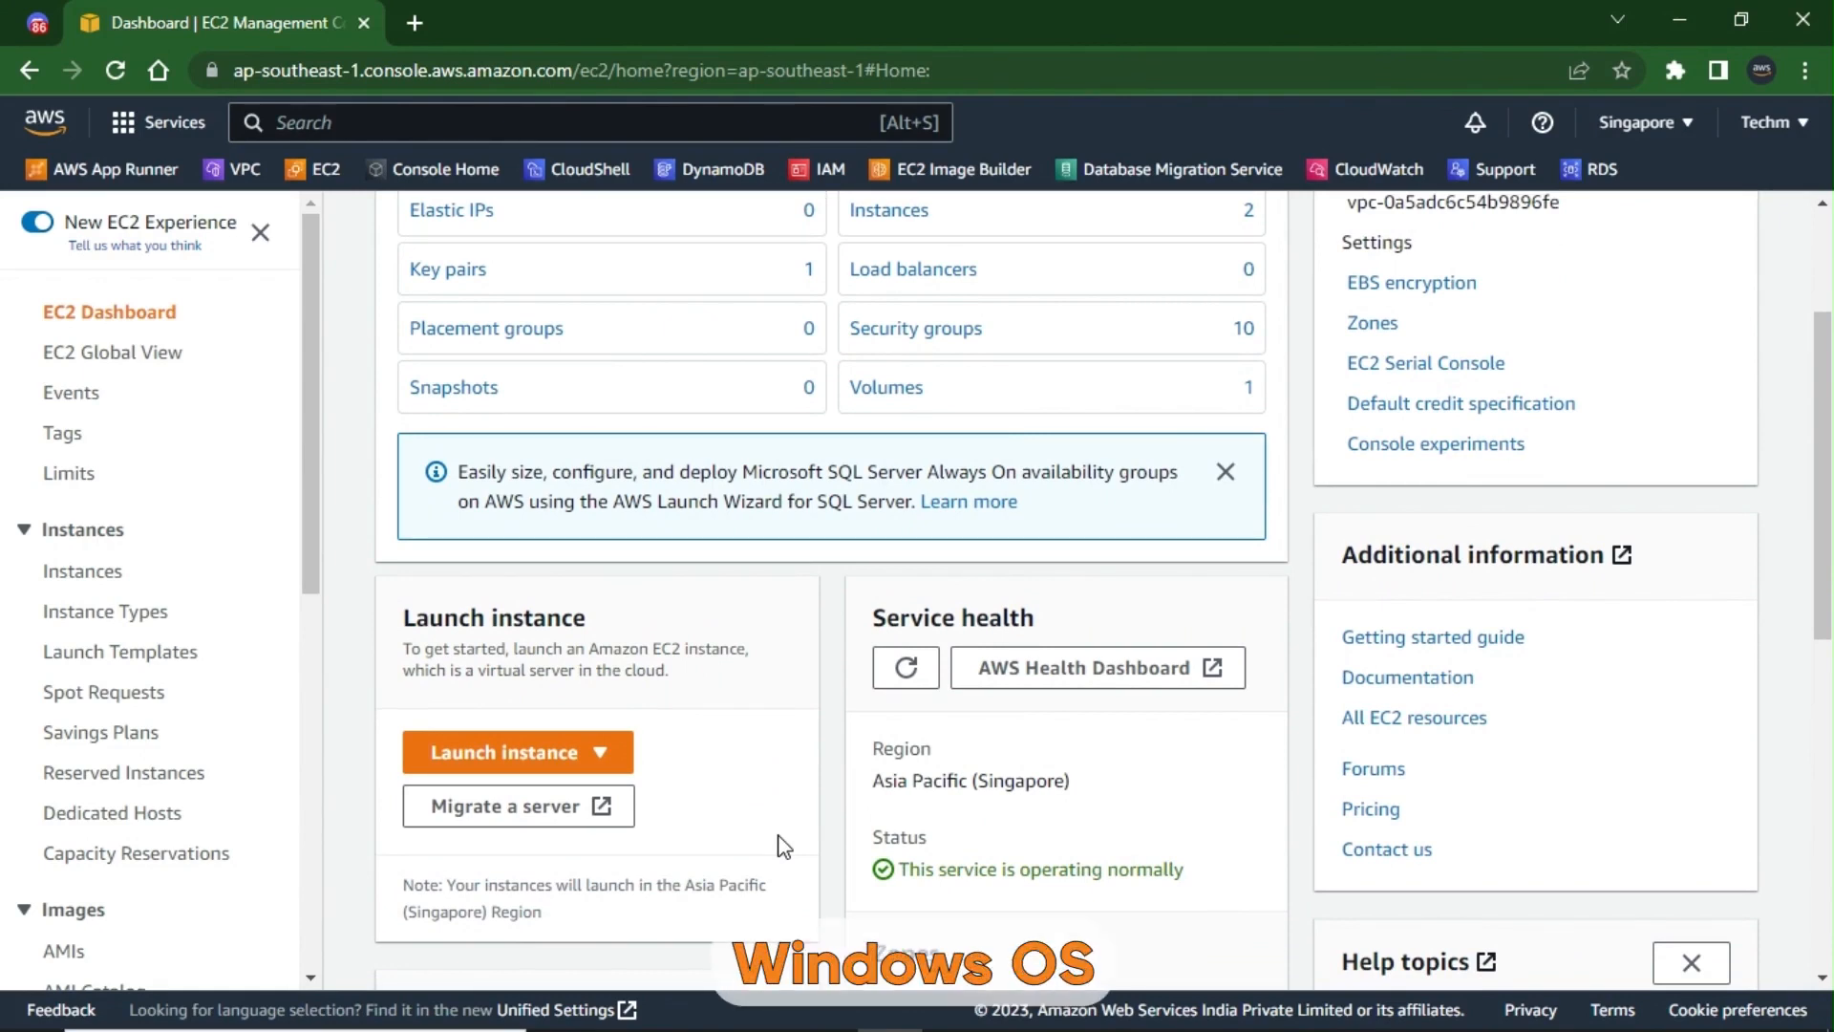
# - Start launching a new EC2 instance and name it WEB-DEMO
pyautogui.click(620, 762)
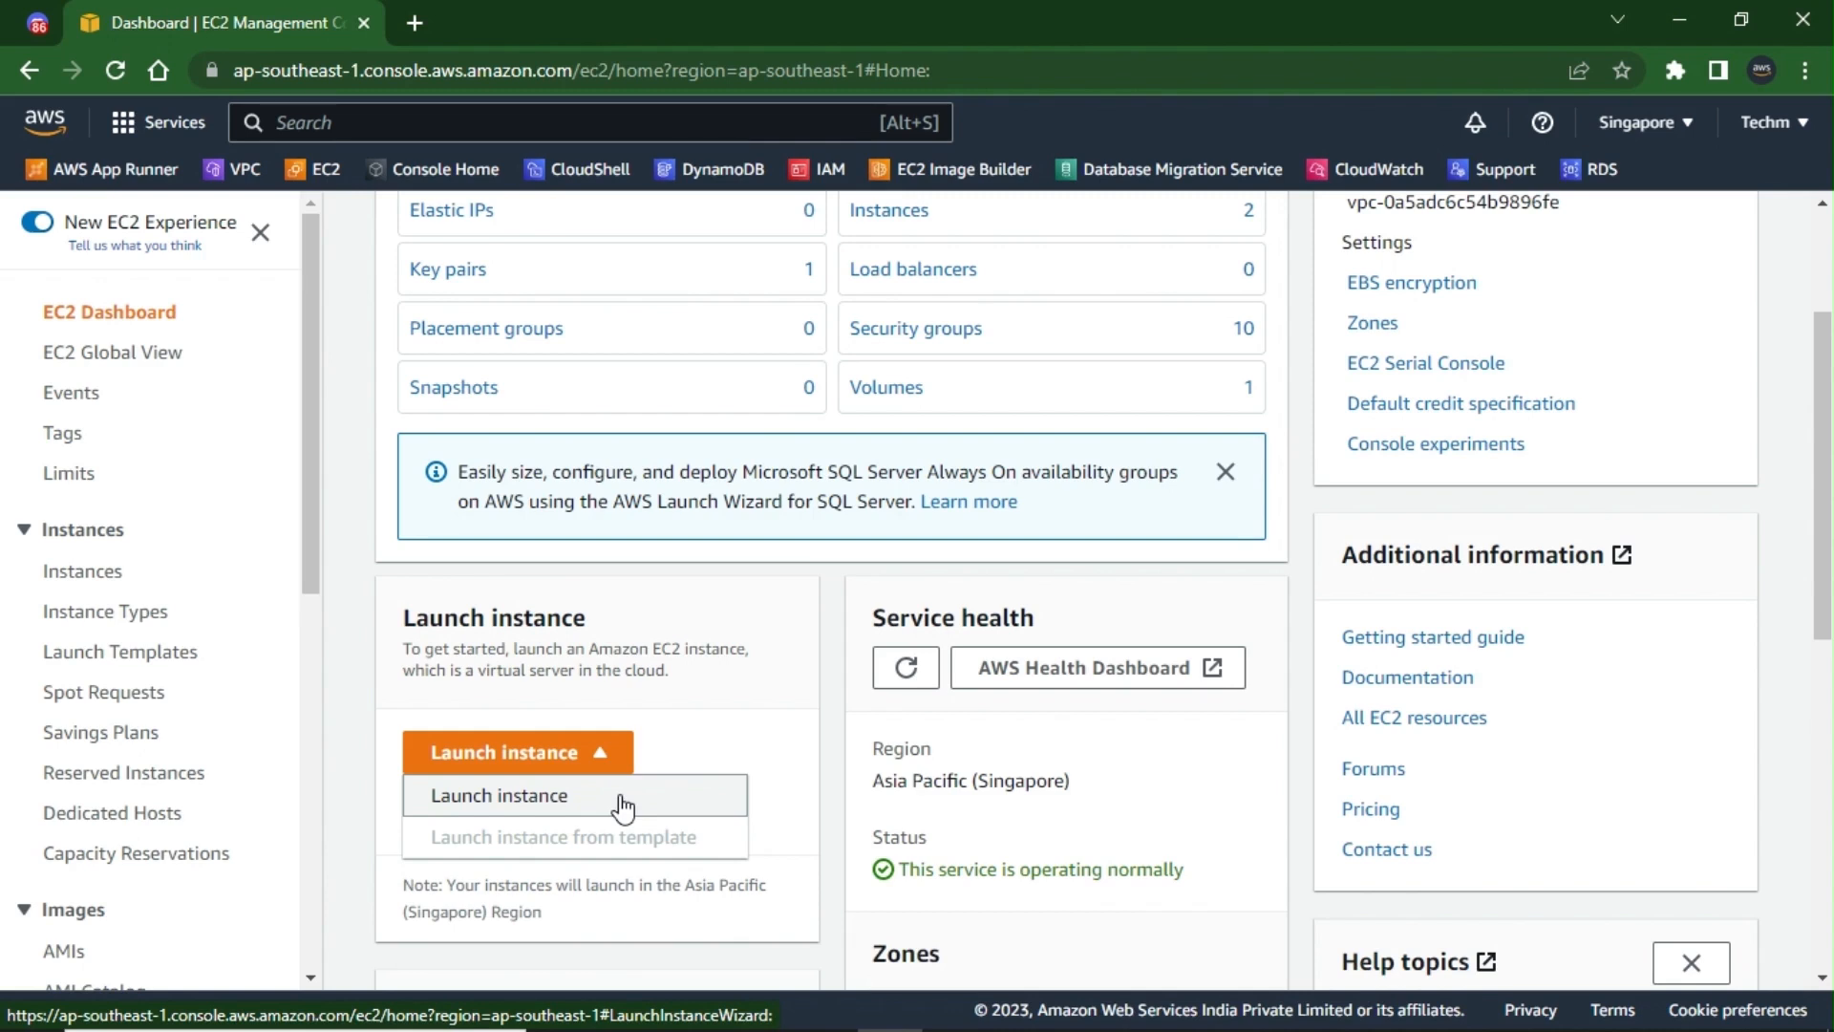
pyautogui.click(623, 808)
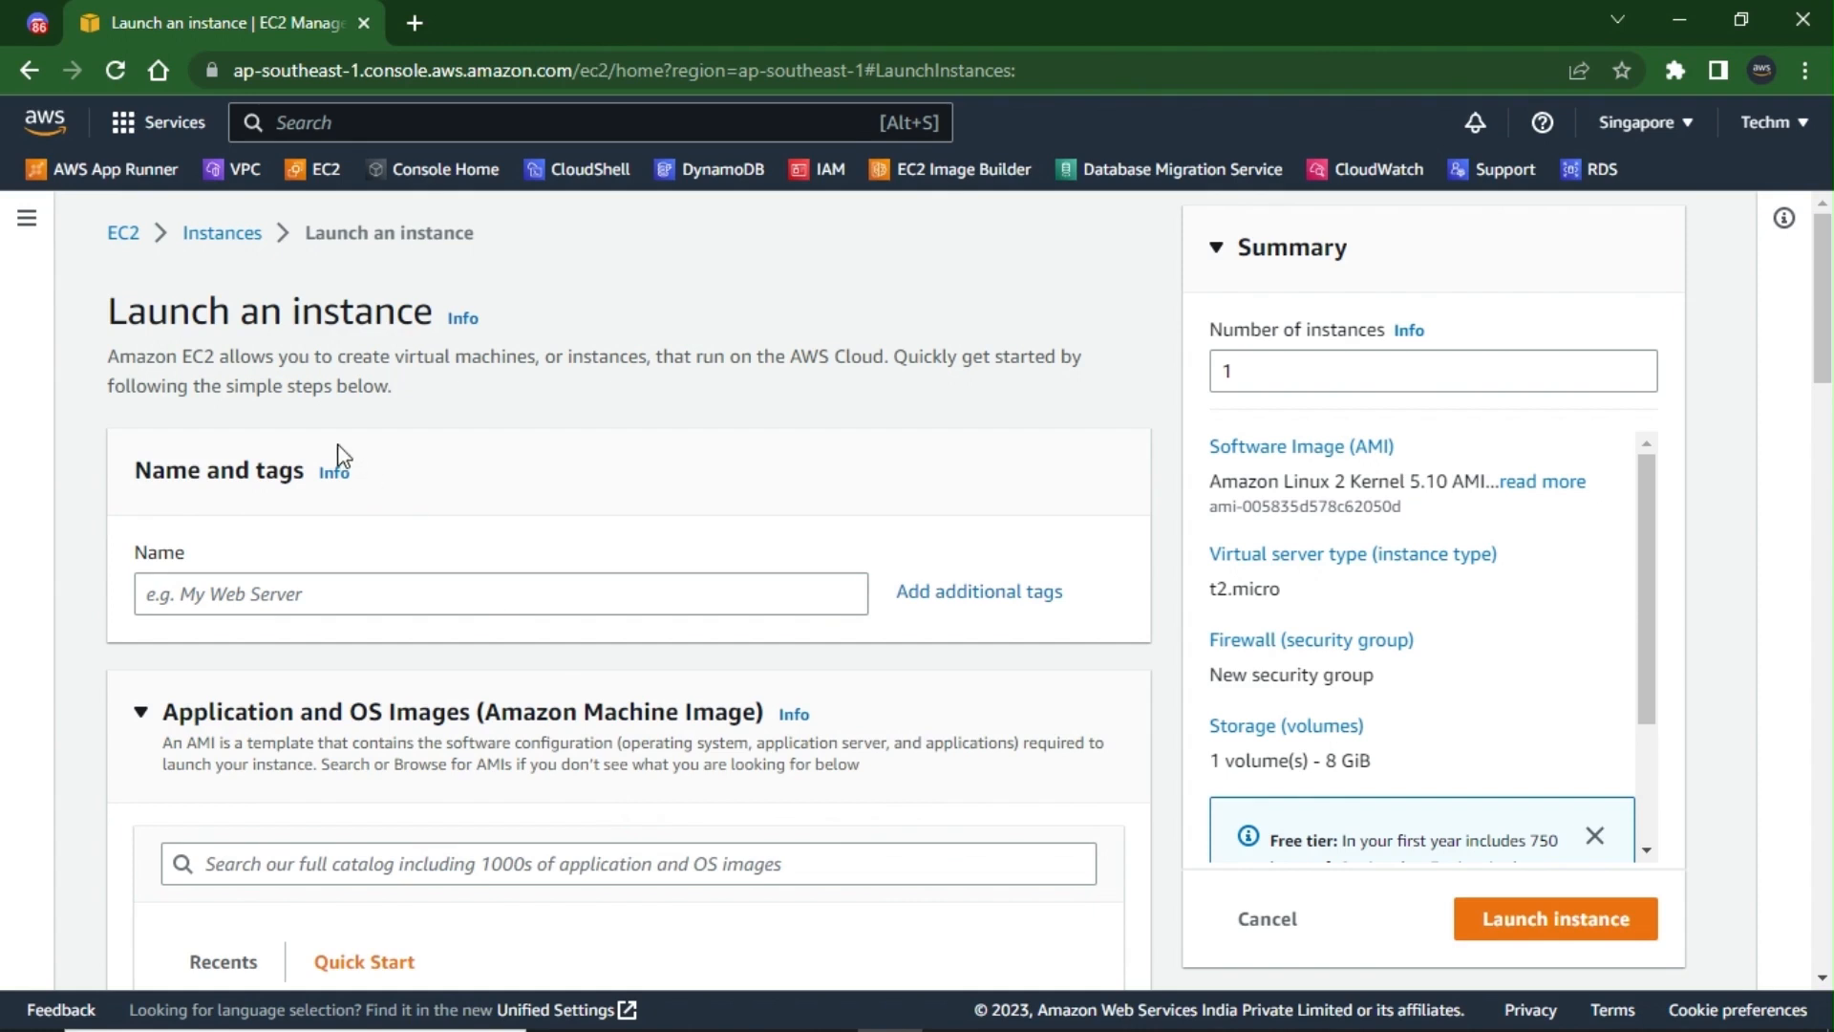
pyautogui.click(300, 588)
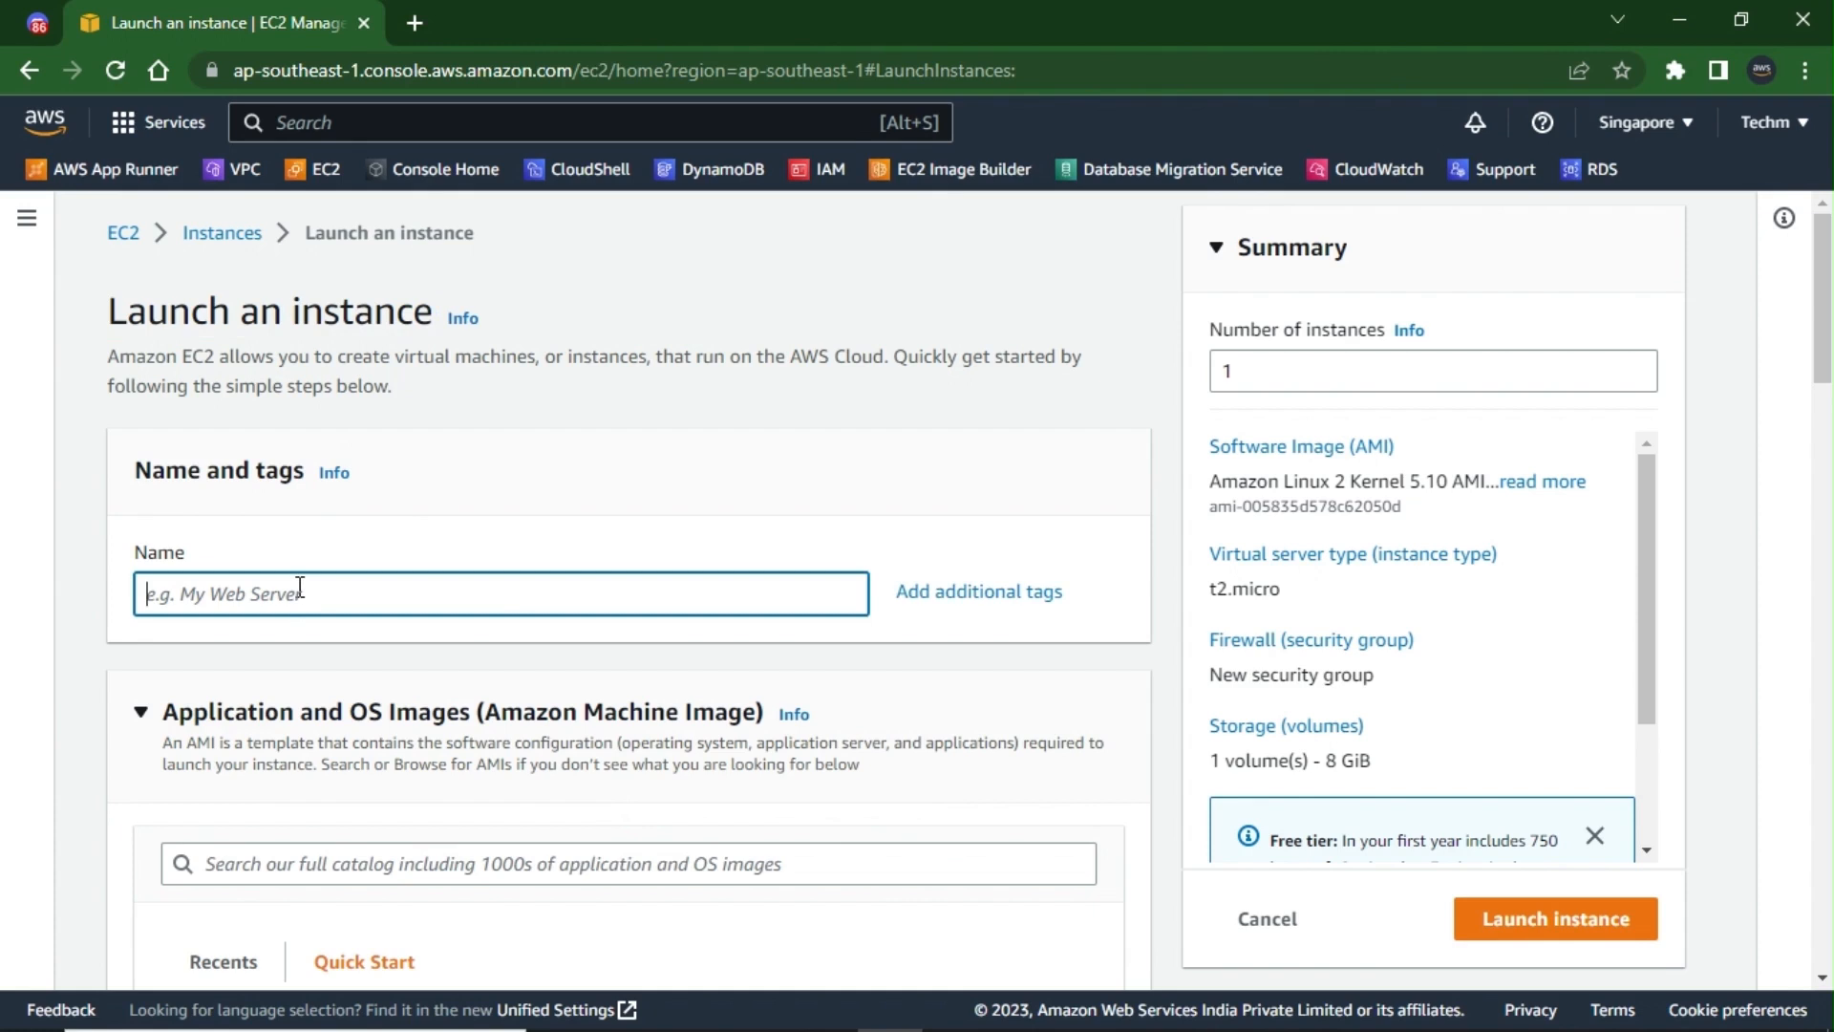
pyautogui.write('WEB-DEMO')
# - Choose the Windows quick-start image and select Microsoft Windows Server 2019 Base as the AMI
pyautogui.scroll(-5, 300, 586)
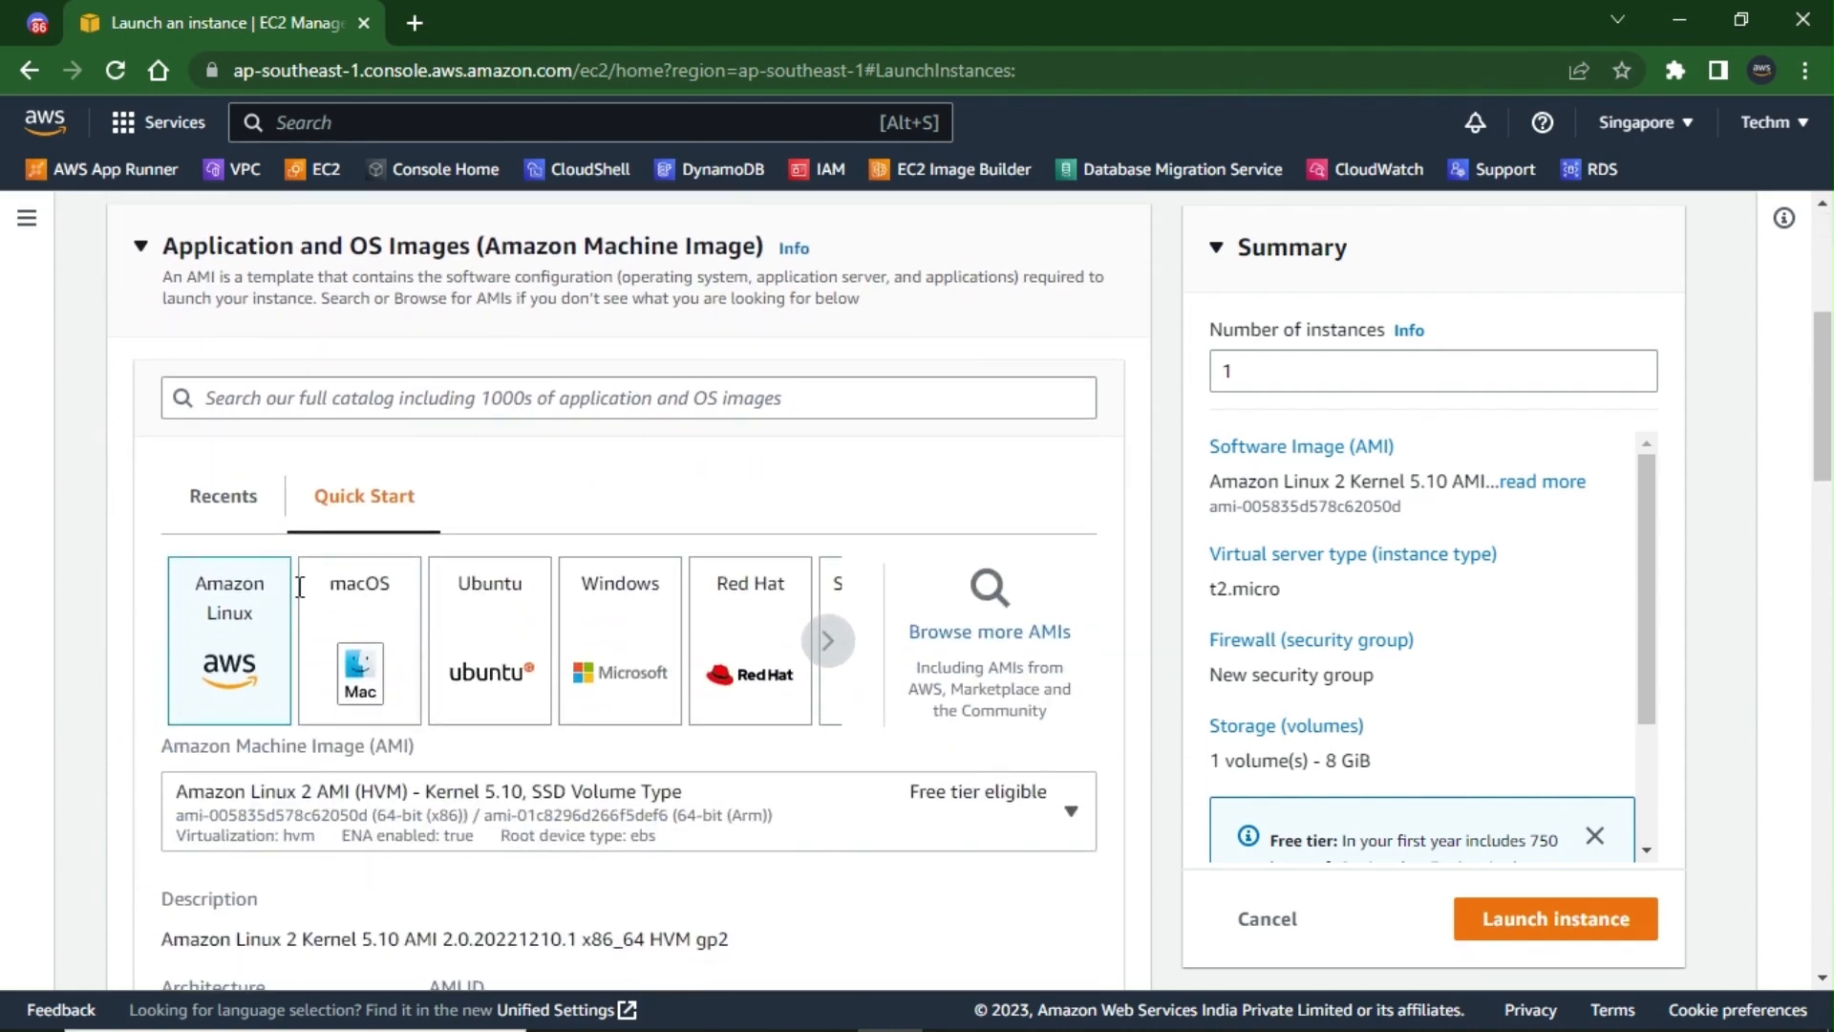
pyautogui.click(642, 670)
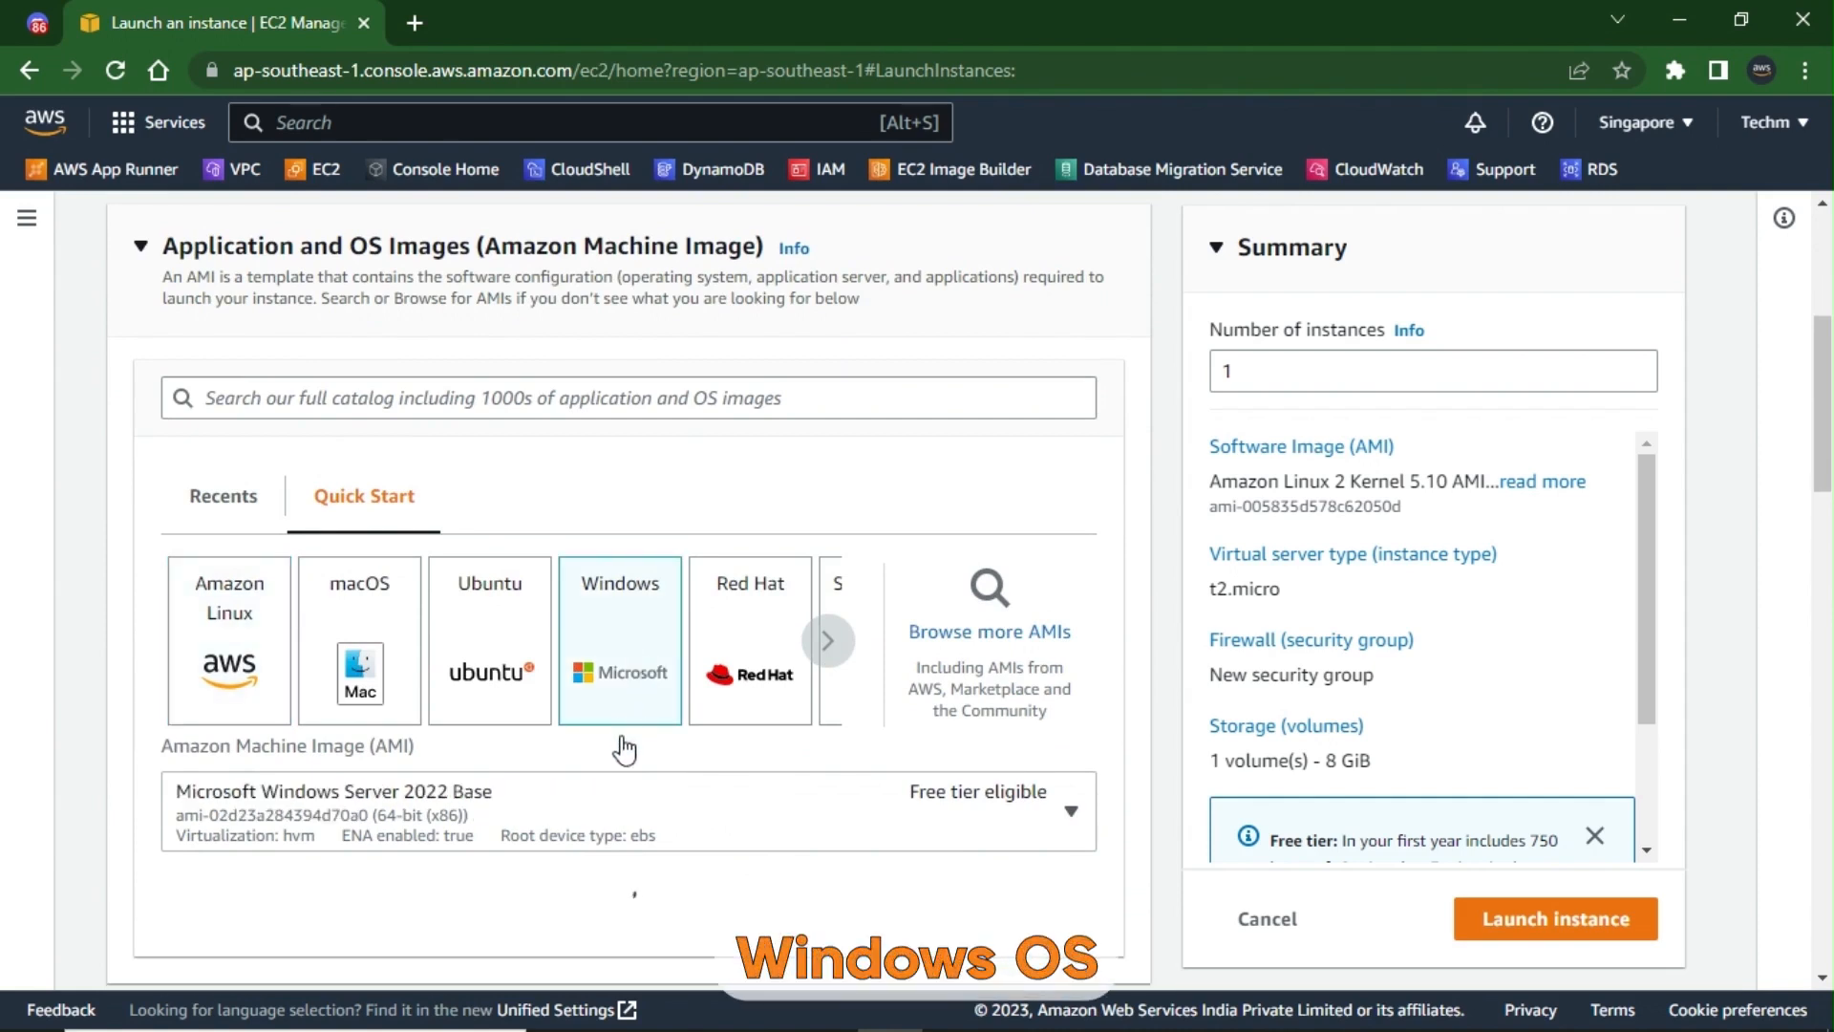
pyautogui.scroll(-2, 623, 755)
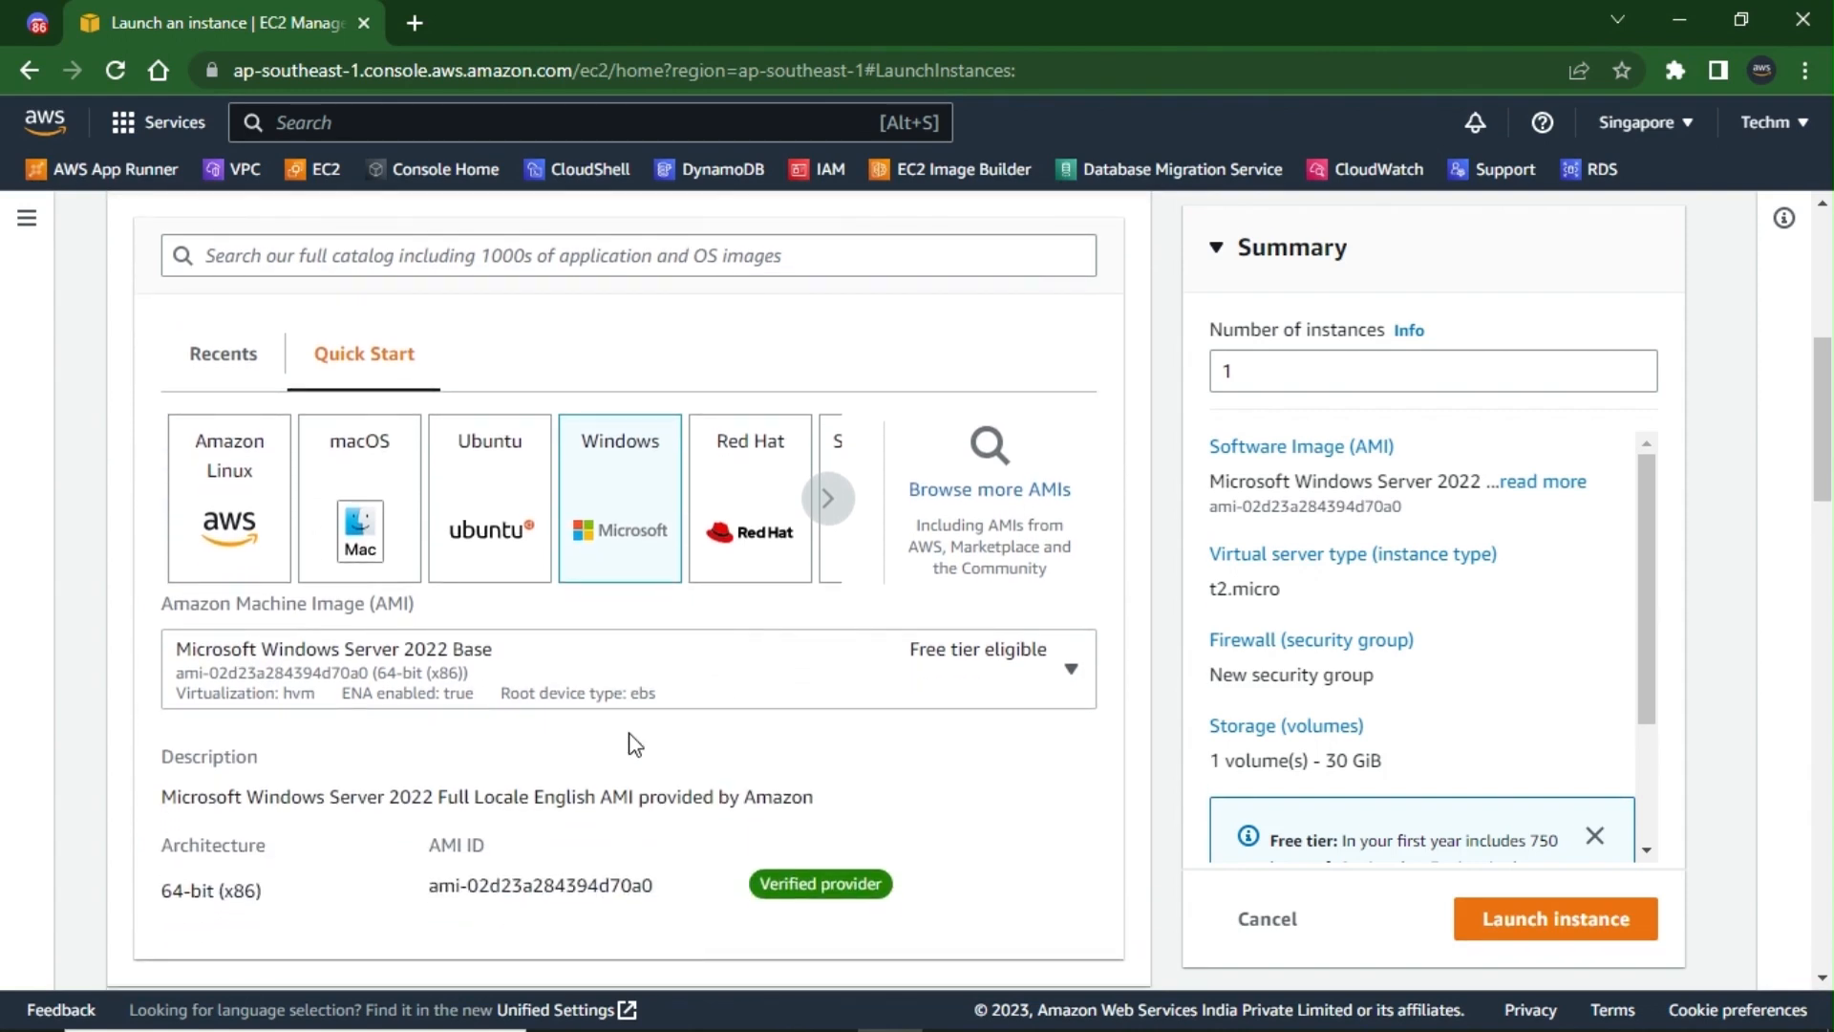
pyautogui.click(645, 695)
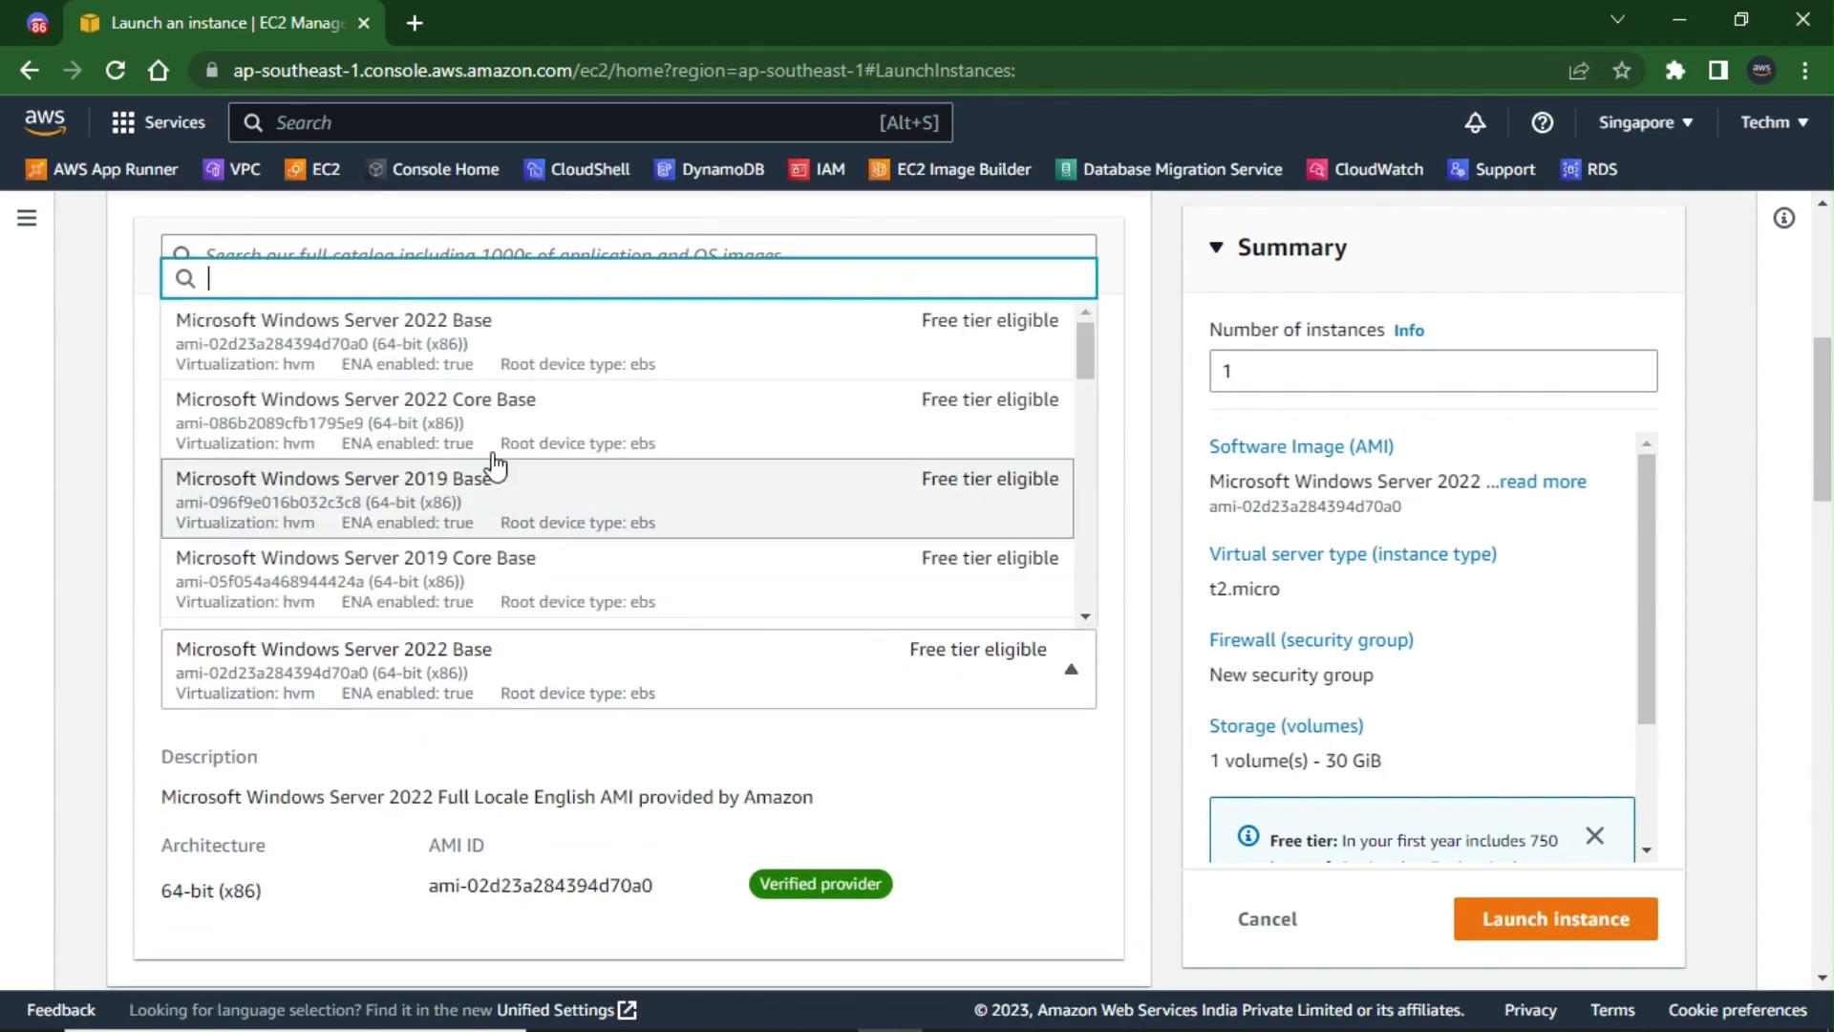
pyautogui.moveTo(1085, 368); pyautogui.dragTo(1089, 602)
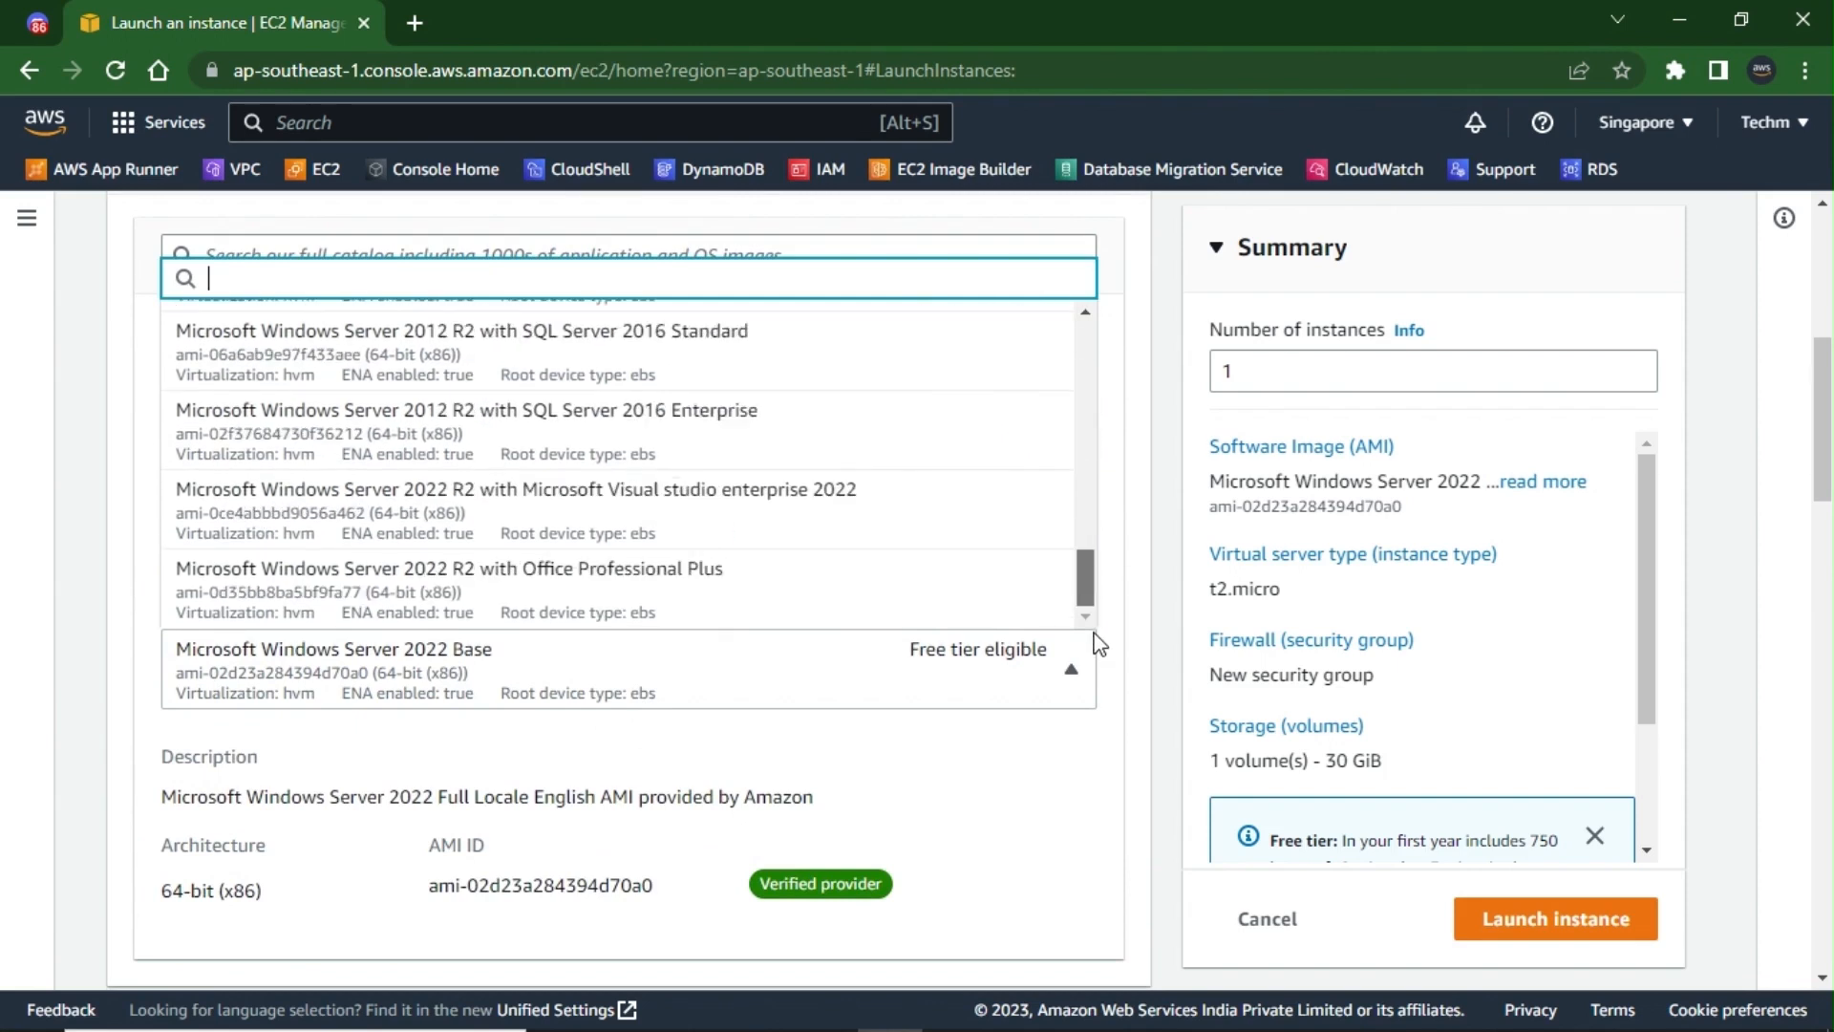
pyautogui.moveTo(1088, 597); pyautogui.dragTo(1077, 335)
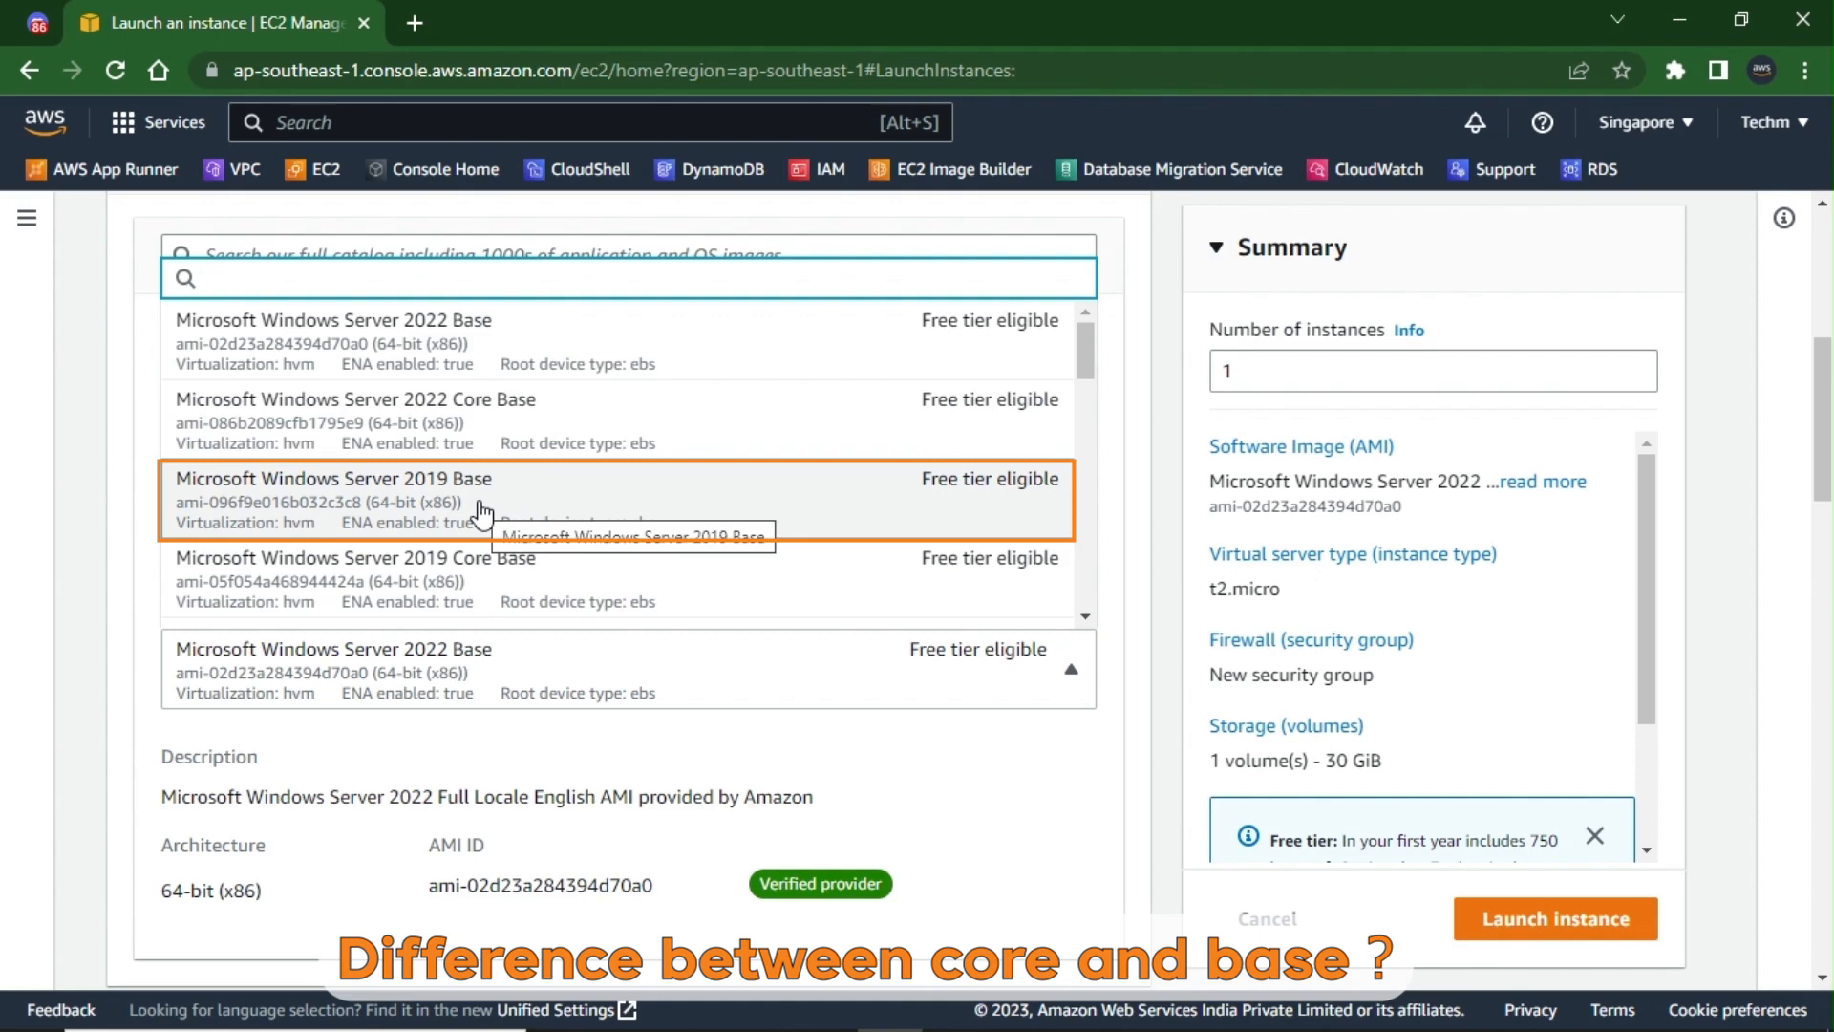
pyautogui.click(481, 514)
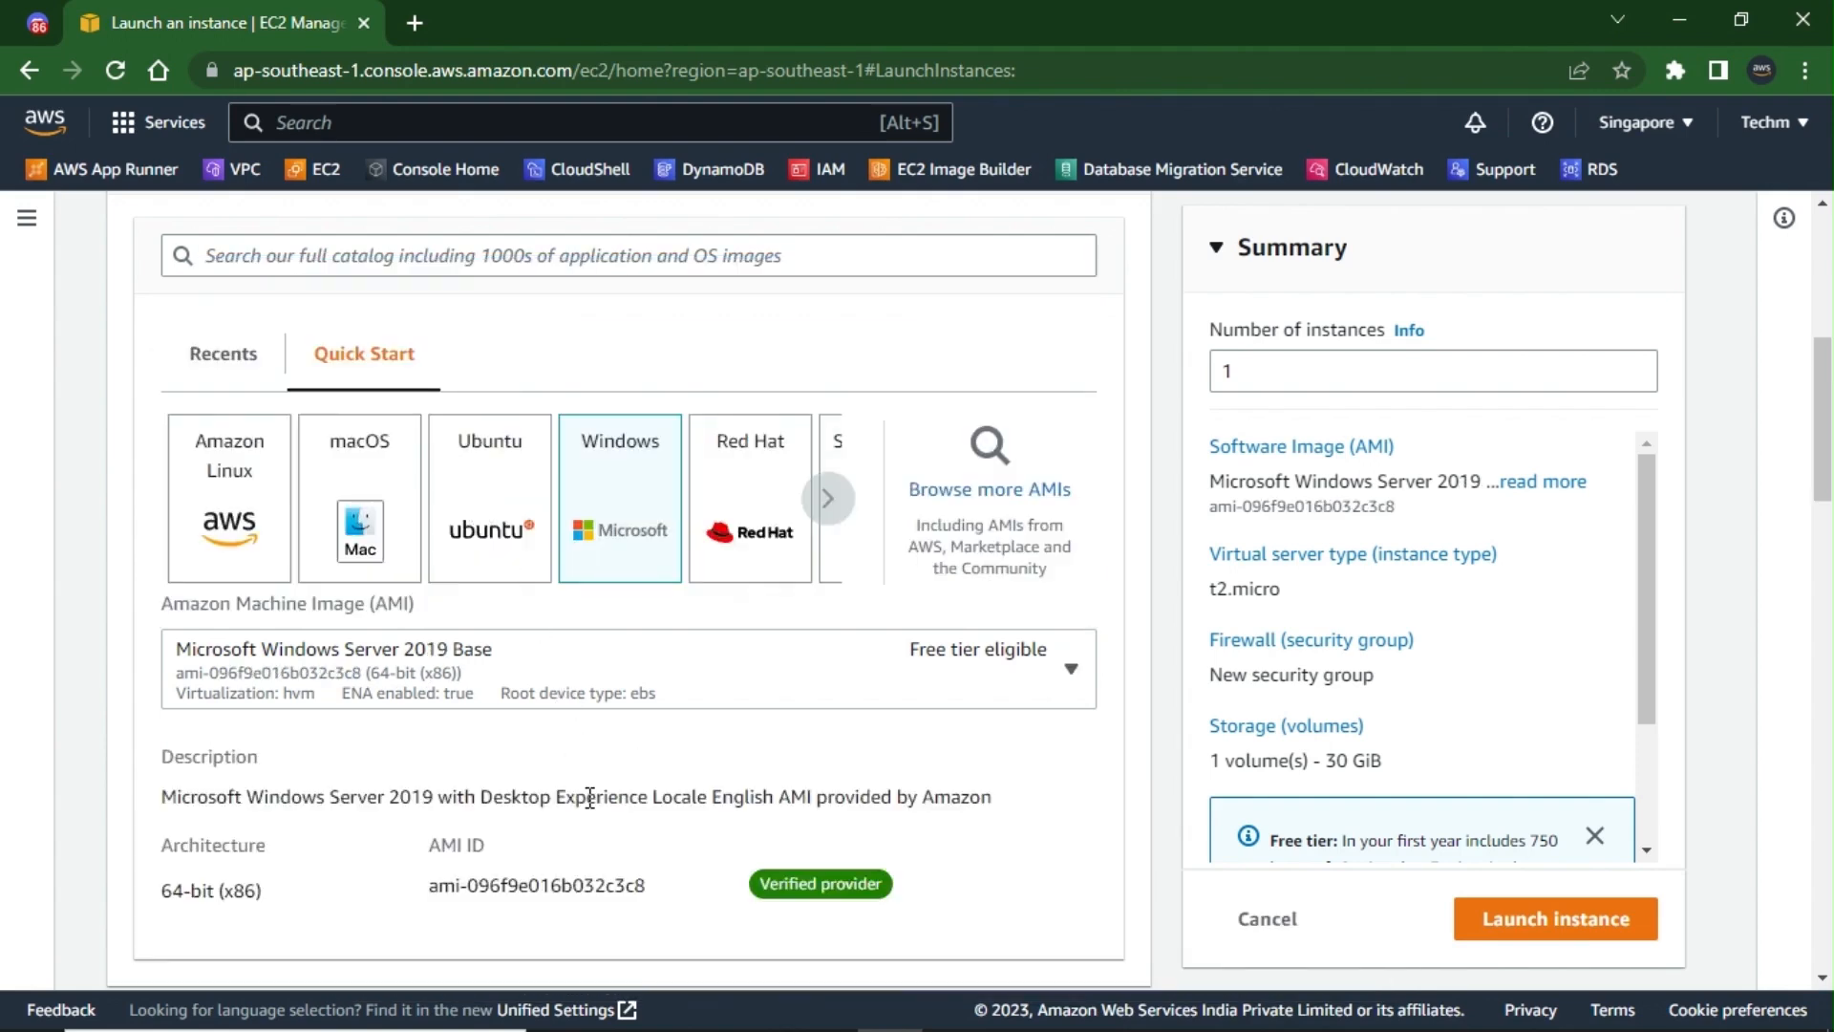
# - Look through the available instance types and set the instance type to t1.micro
pyautogui.scroll(-2, 587, 797)
pyautogui.scroll(-5, 590, 798)
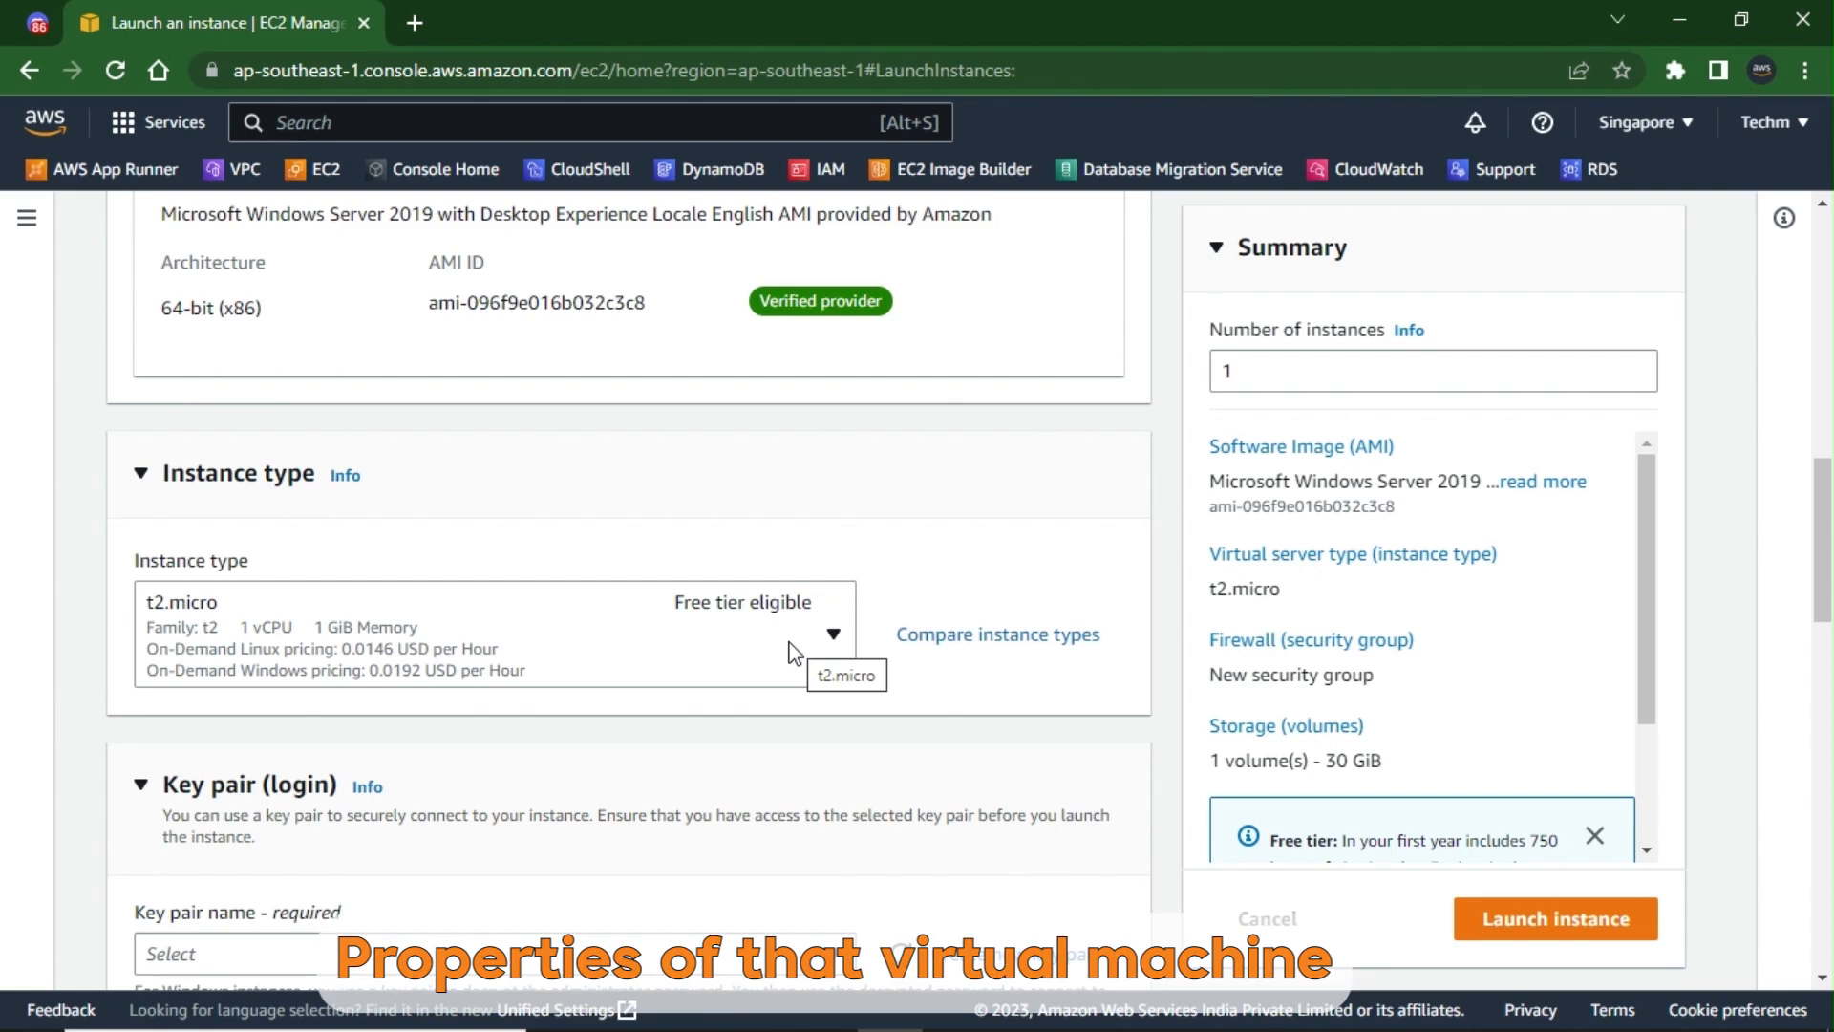
pyautogui.click(789, 656)
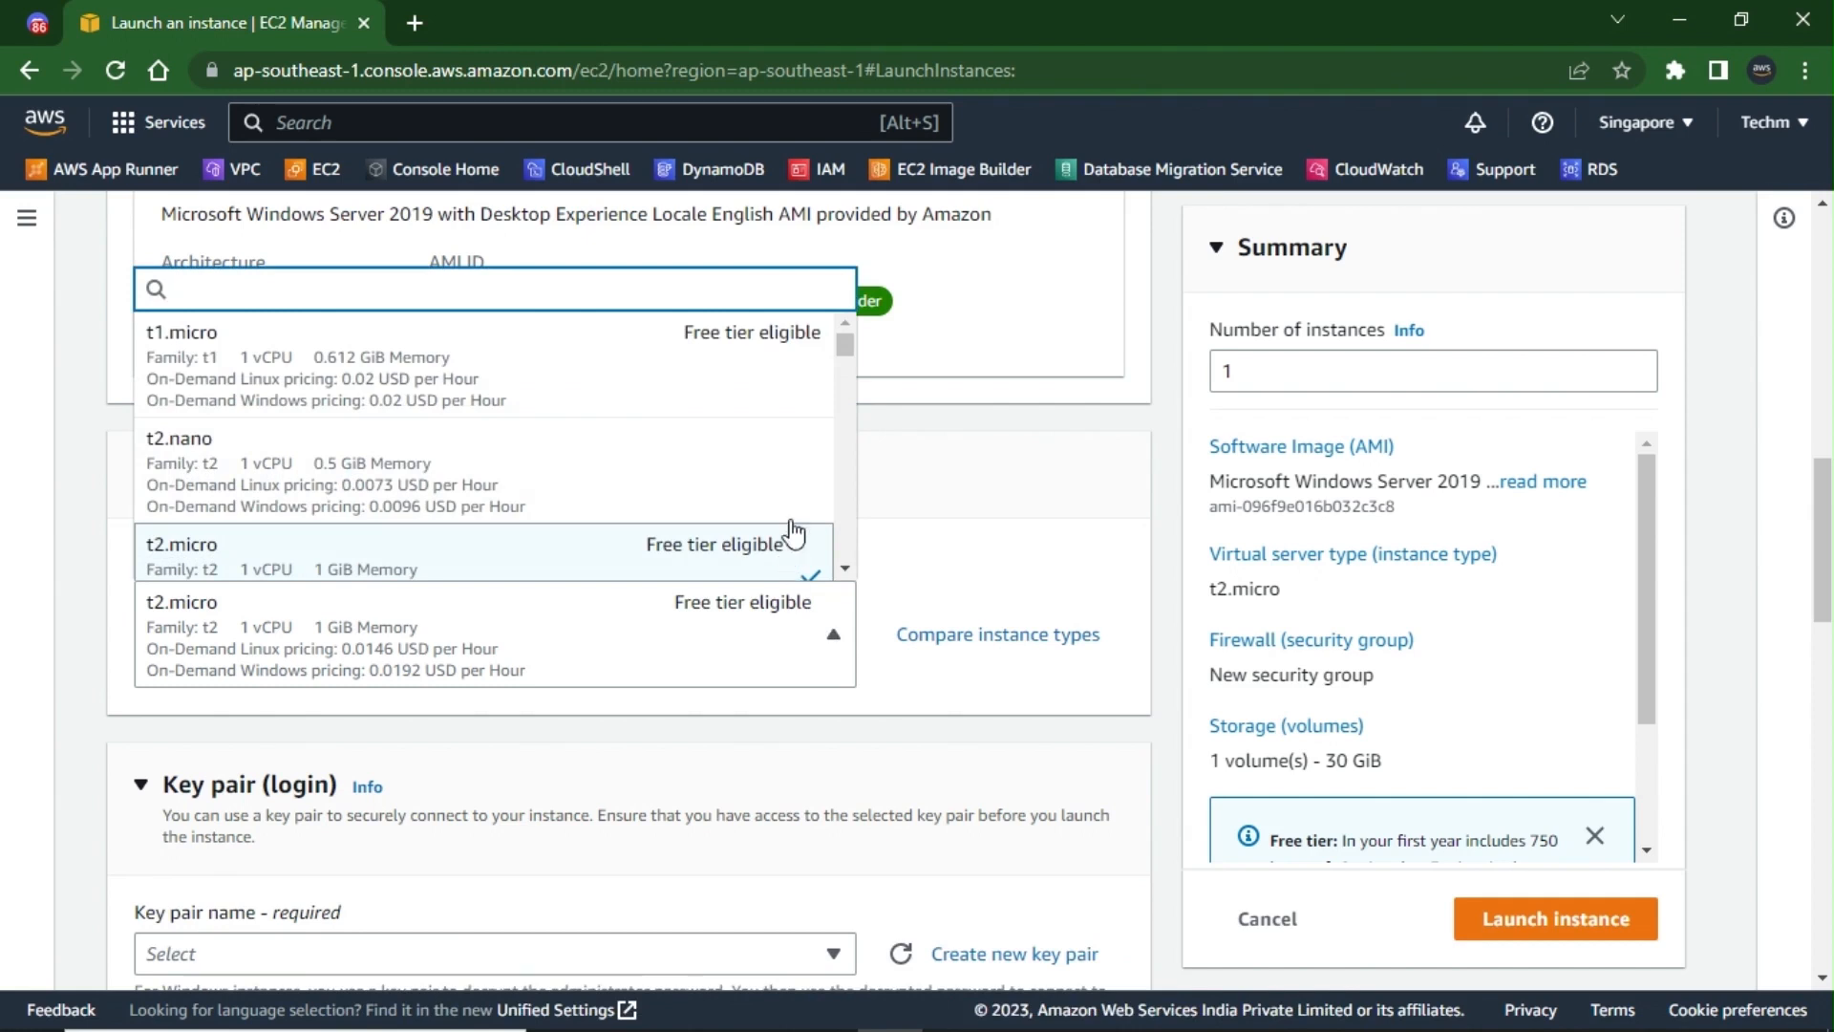
pyautogui.moveTo(847, 345); pyautogui.dragTo(840, 406)
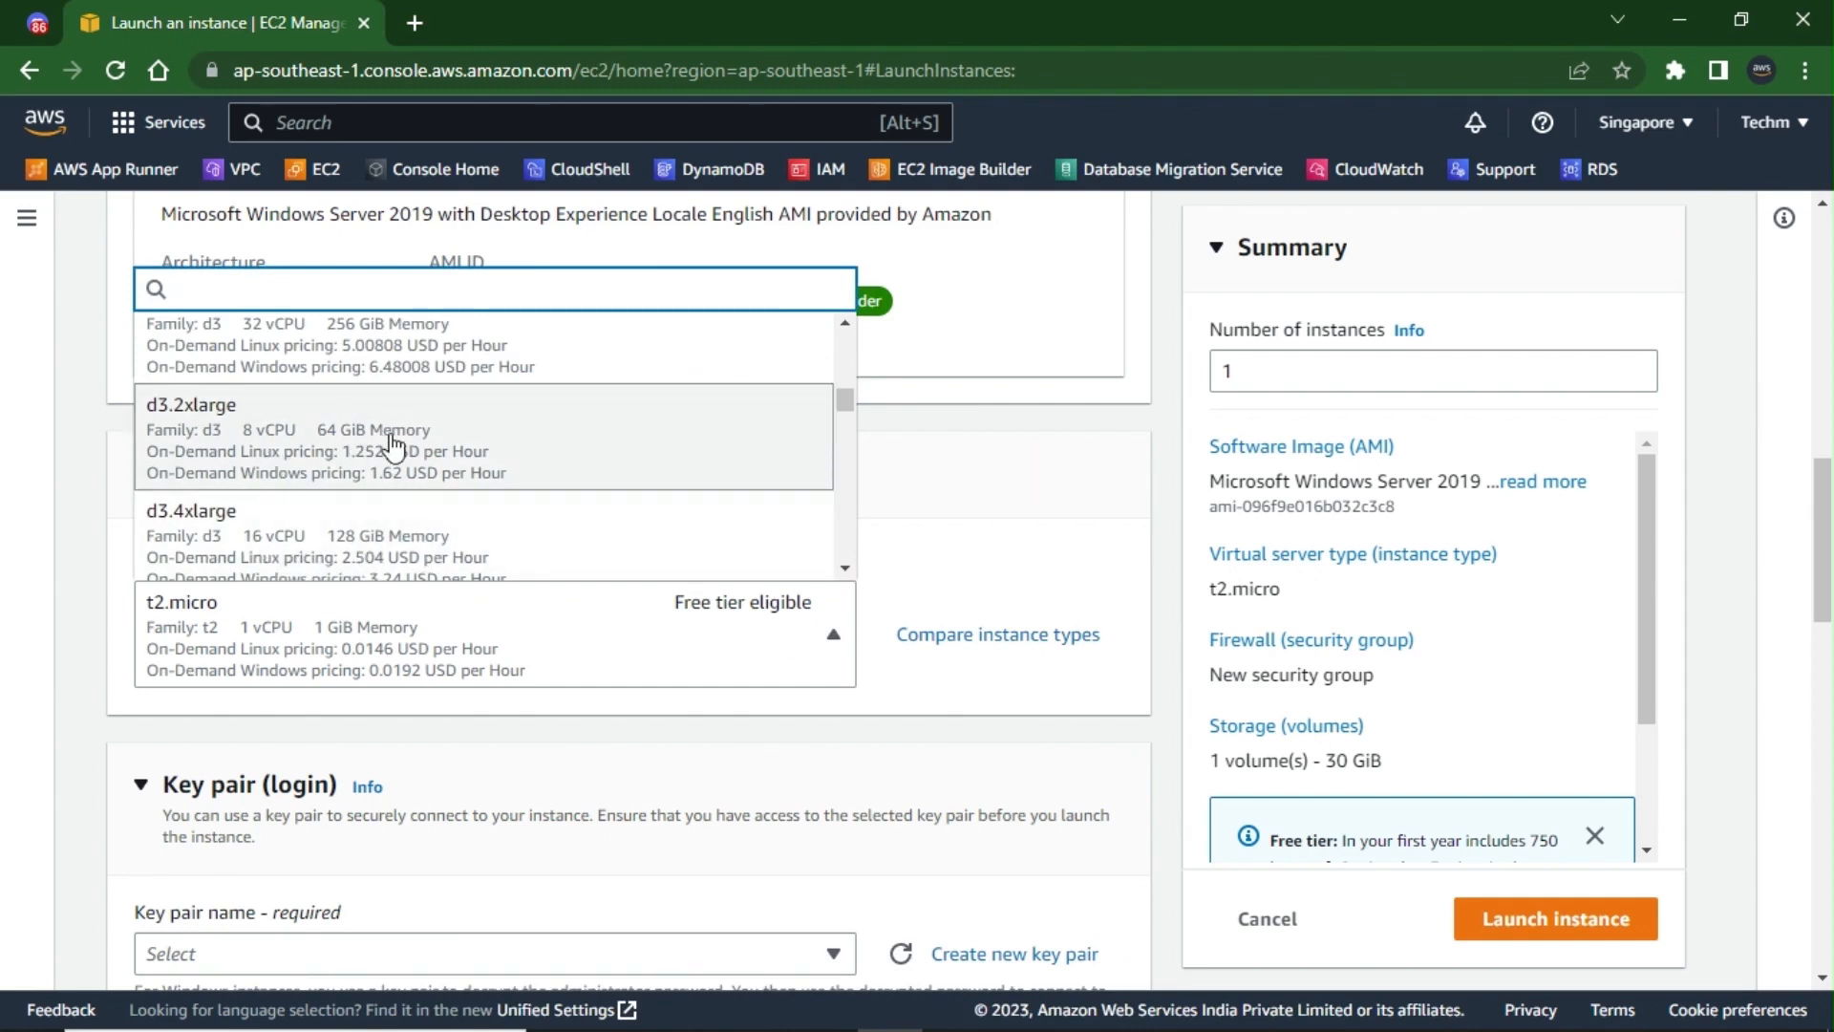
pyautogui.moveTo(853, 417); pyautogui.dragTo(844, 326)
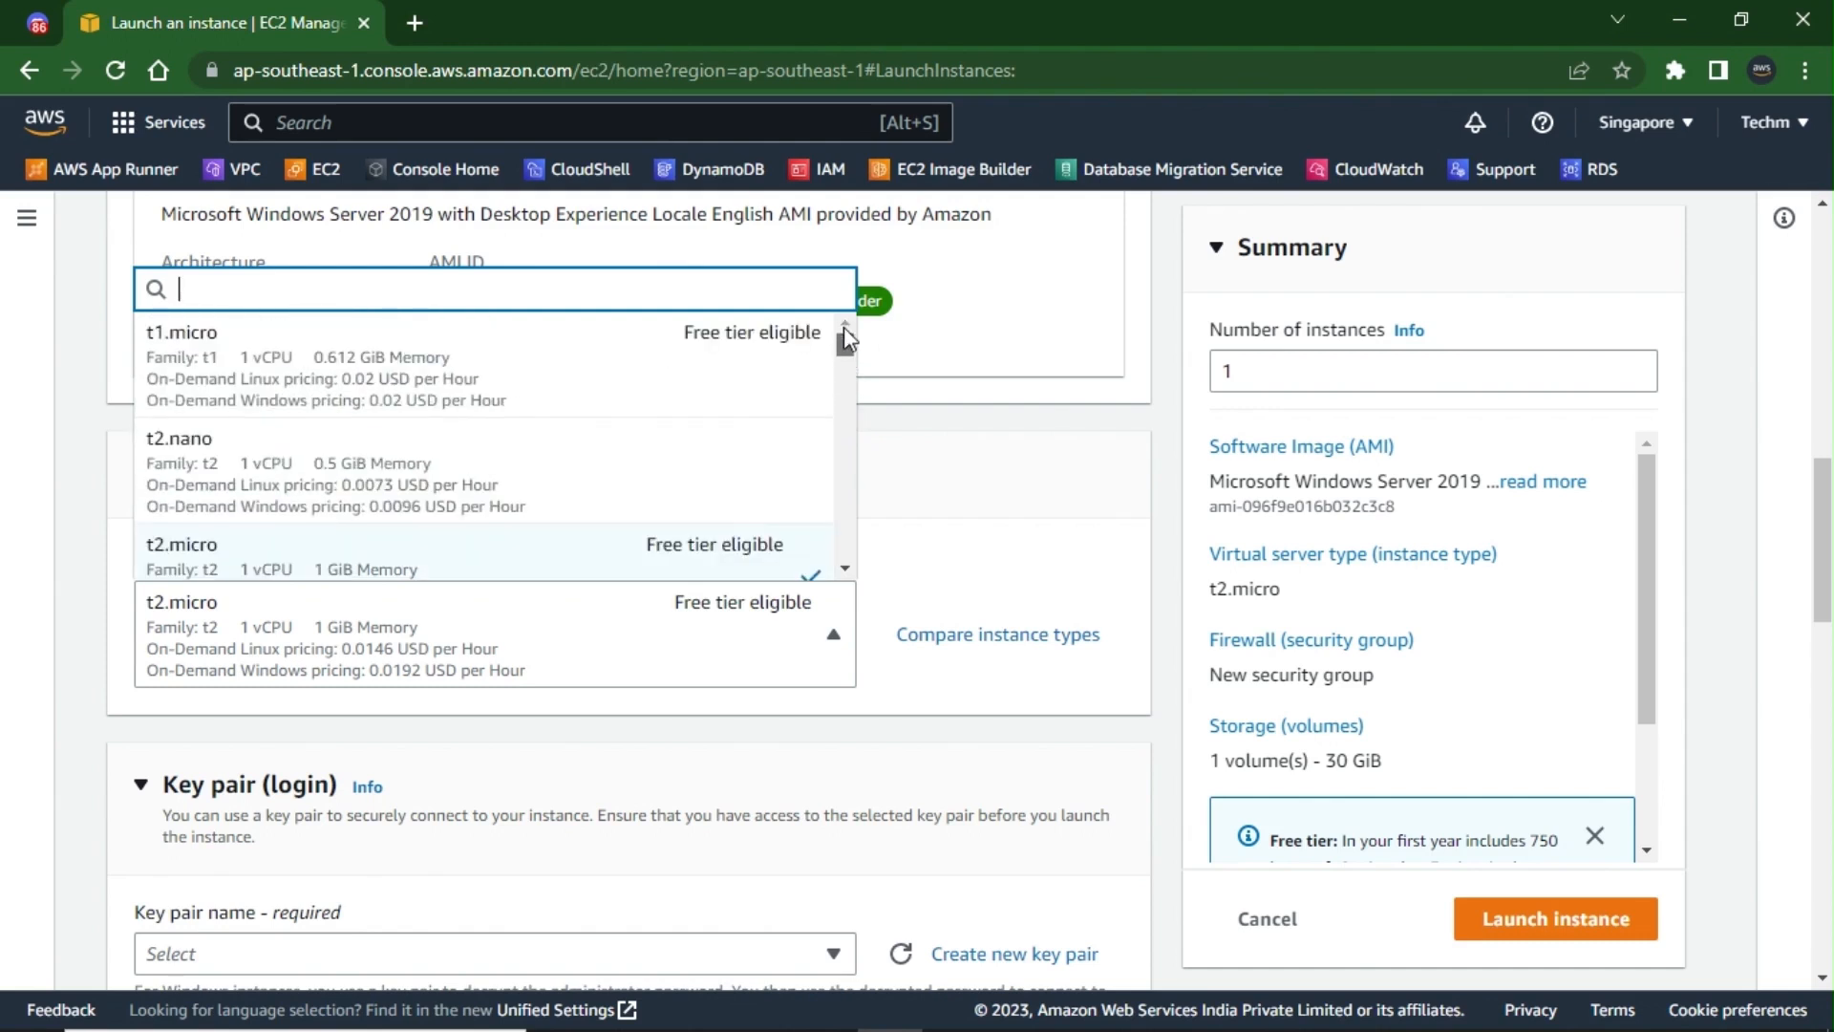
pyautogui.click(469, 390)
# - Create a new key pair named vm-demo-key in .pem format and save its file to the Downloads folder
pyautogui.scroll(-1, 805, 853)
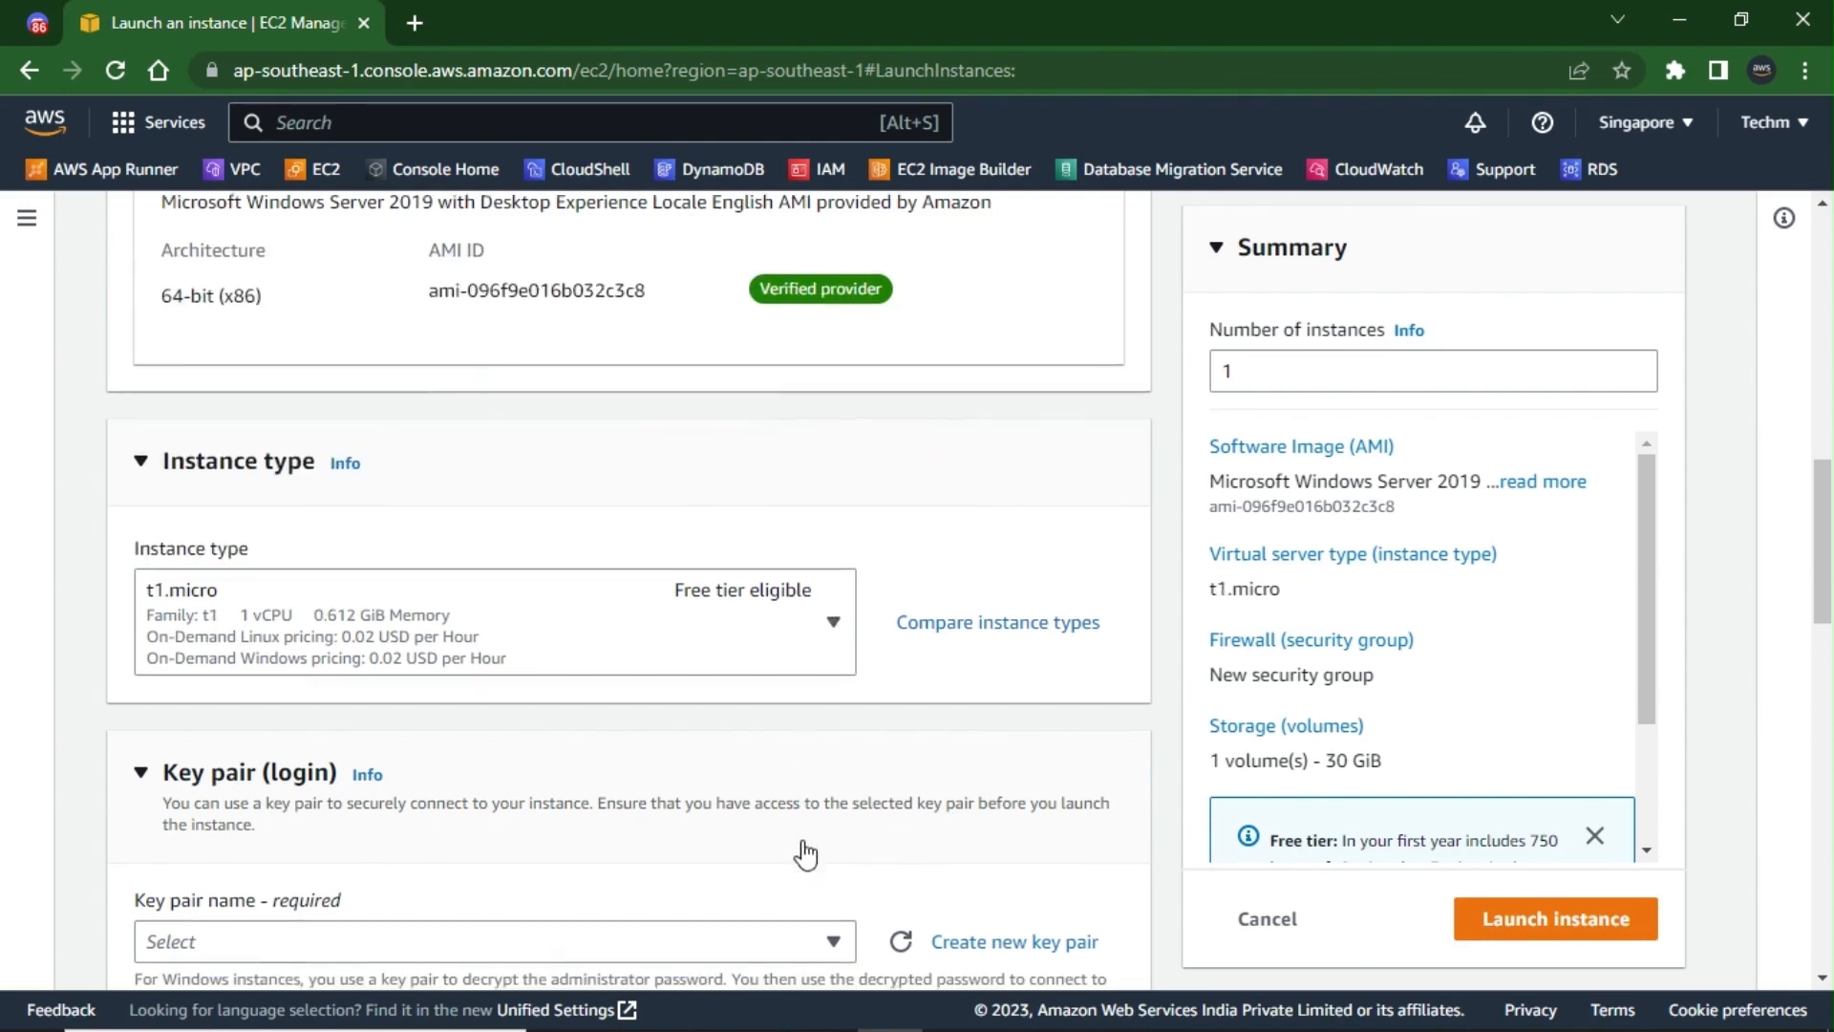
pyautogui.scroll(-2, 806, 853)
pyautogui.click(842, 723)
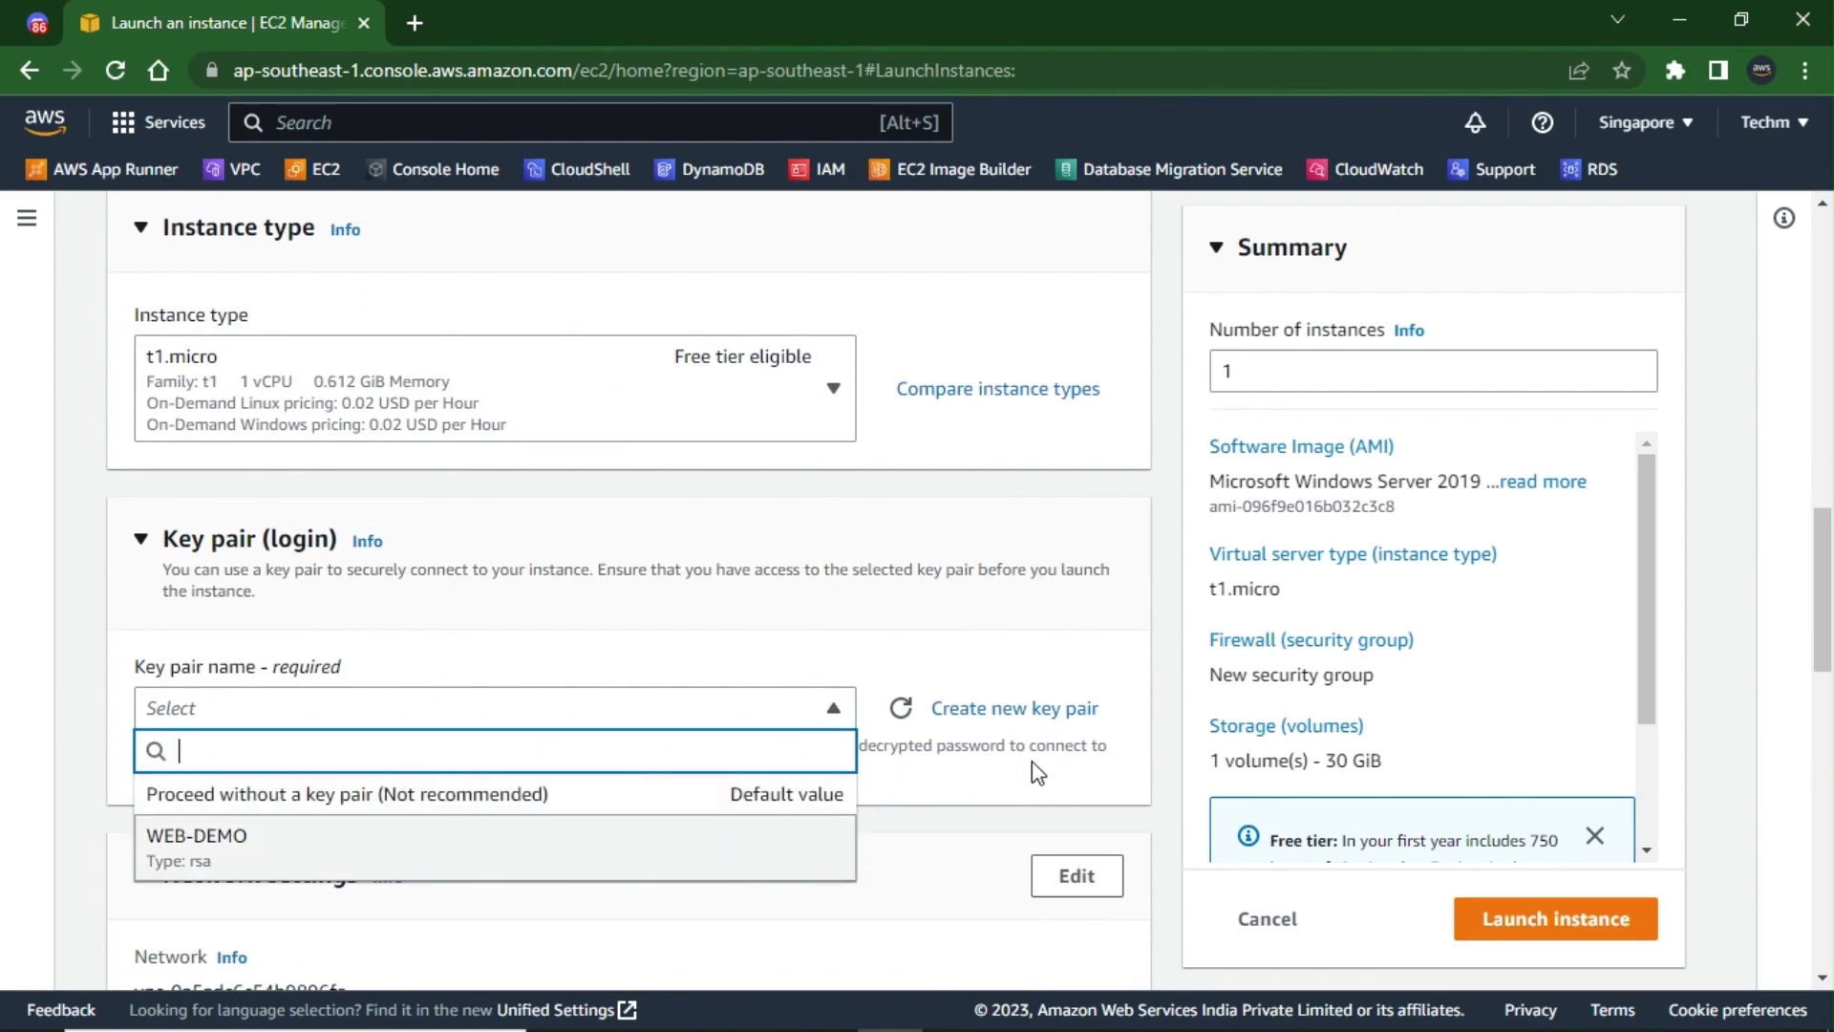
pyautogui.click(1000, 735)
pyautogui.click(1003, 712)
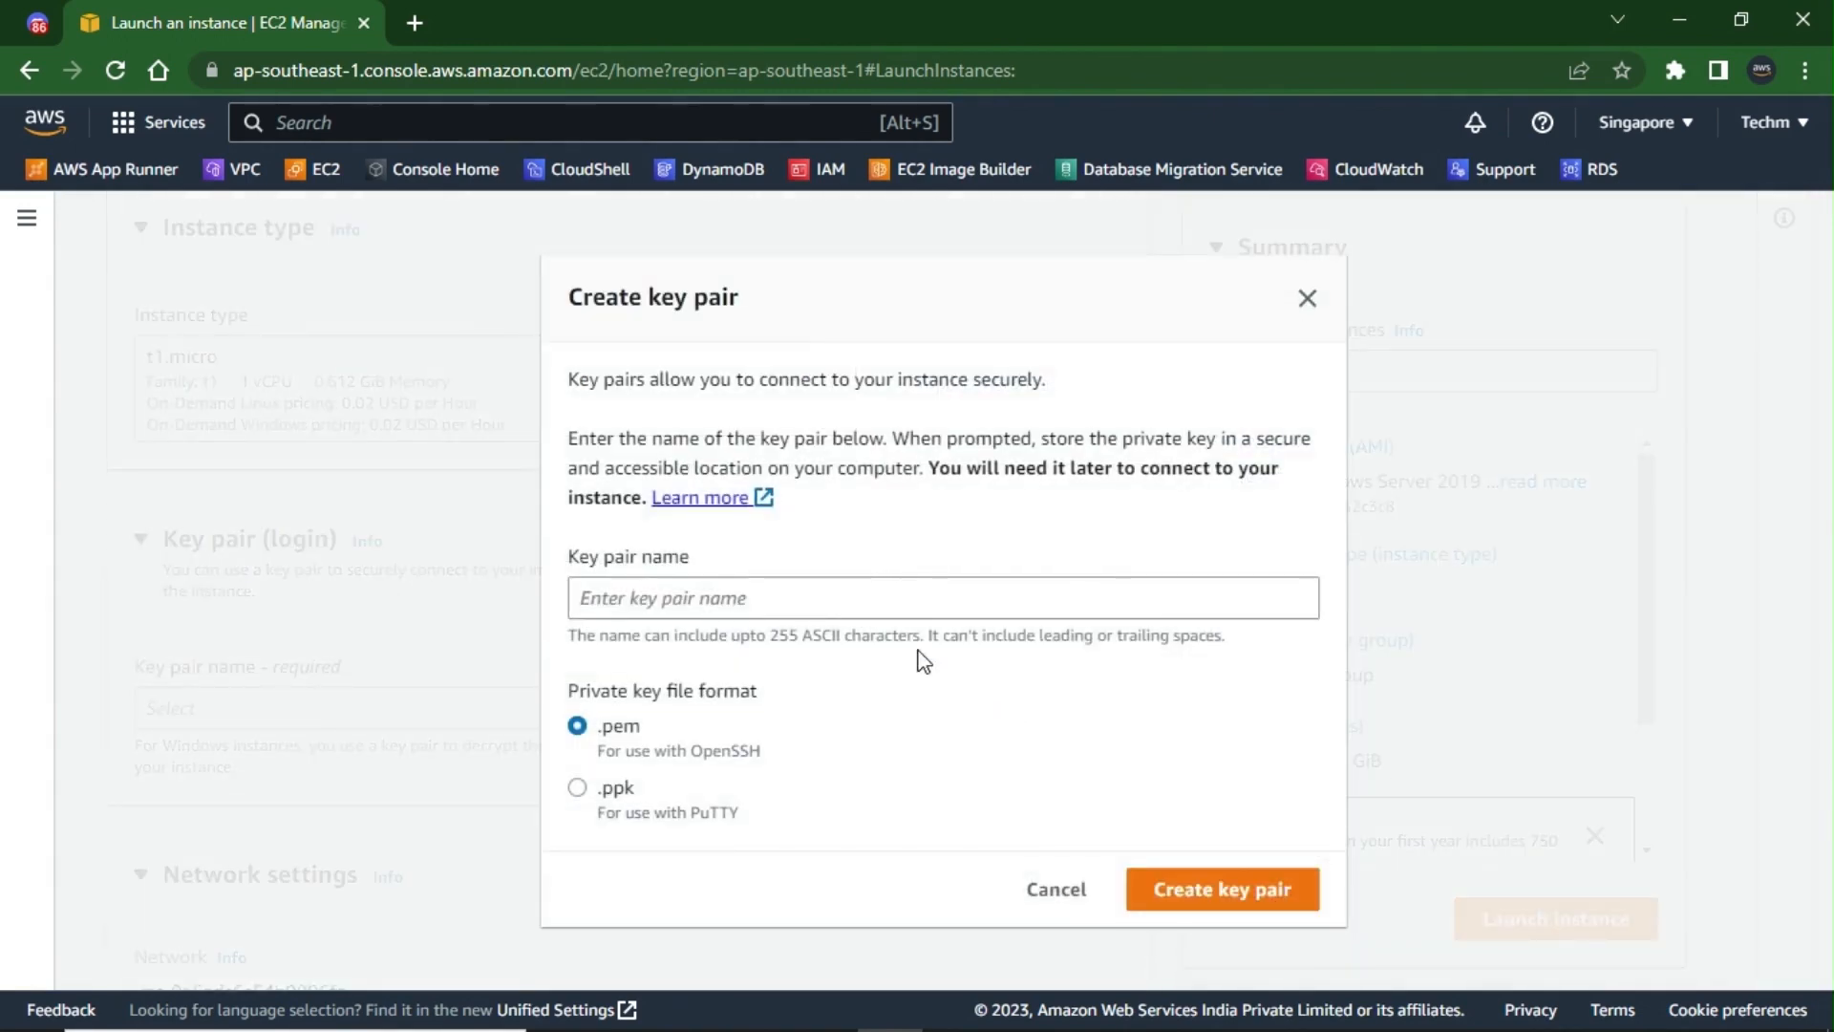
pyautogui.click(879, 594)
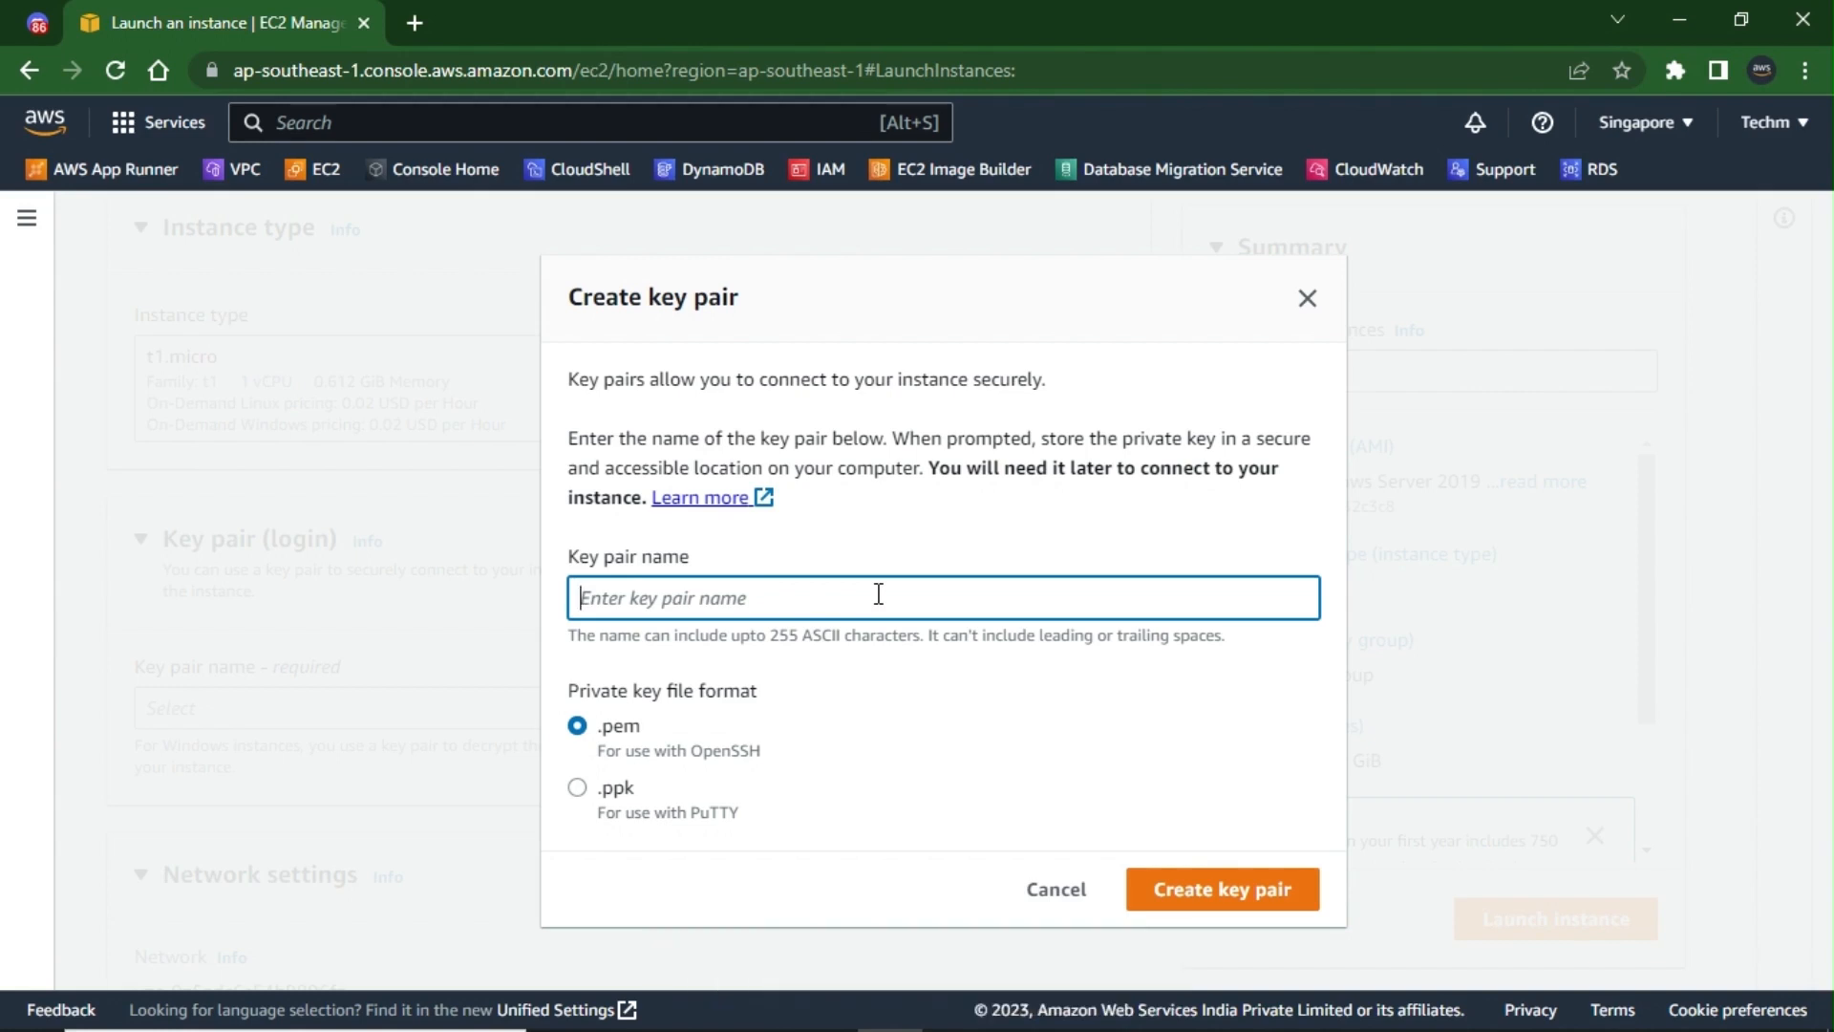
pyautogui.write('vm-demo')
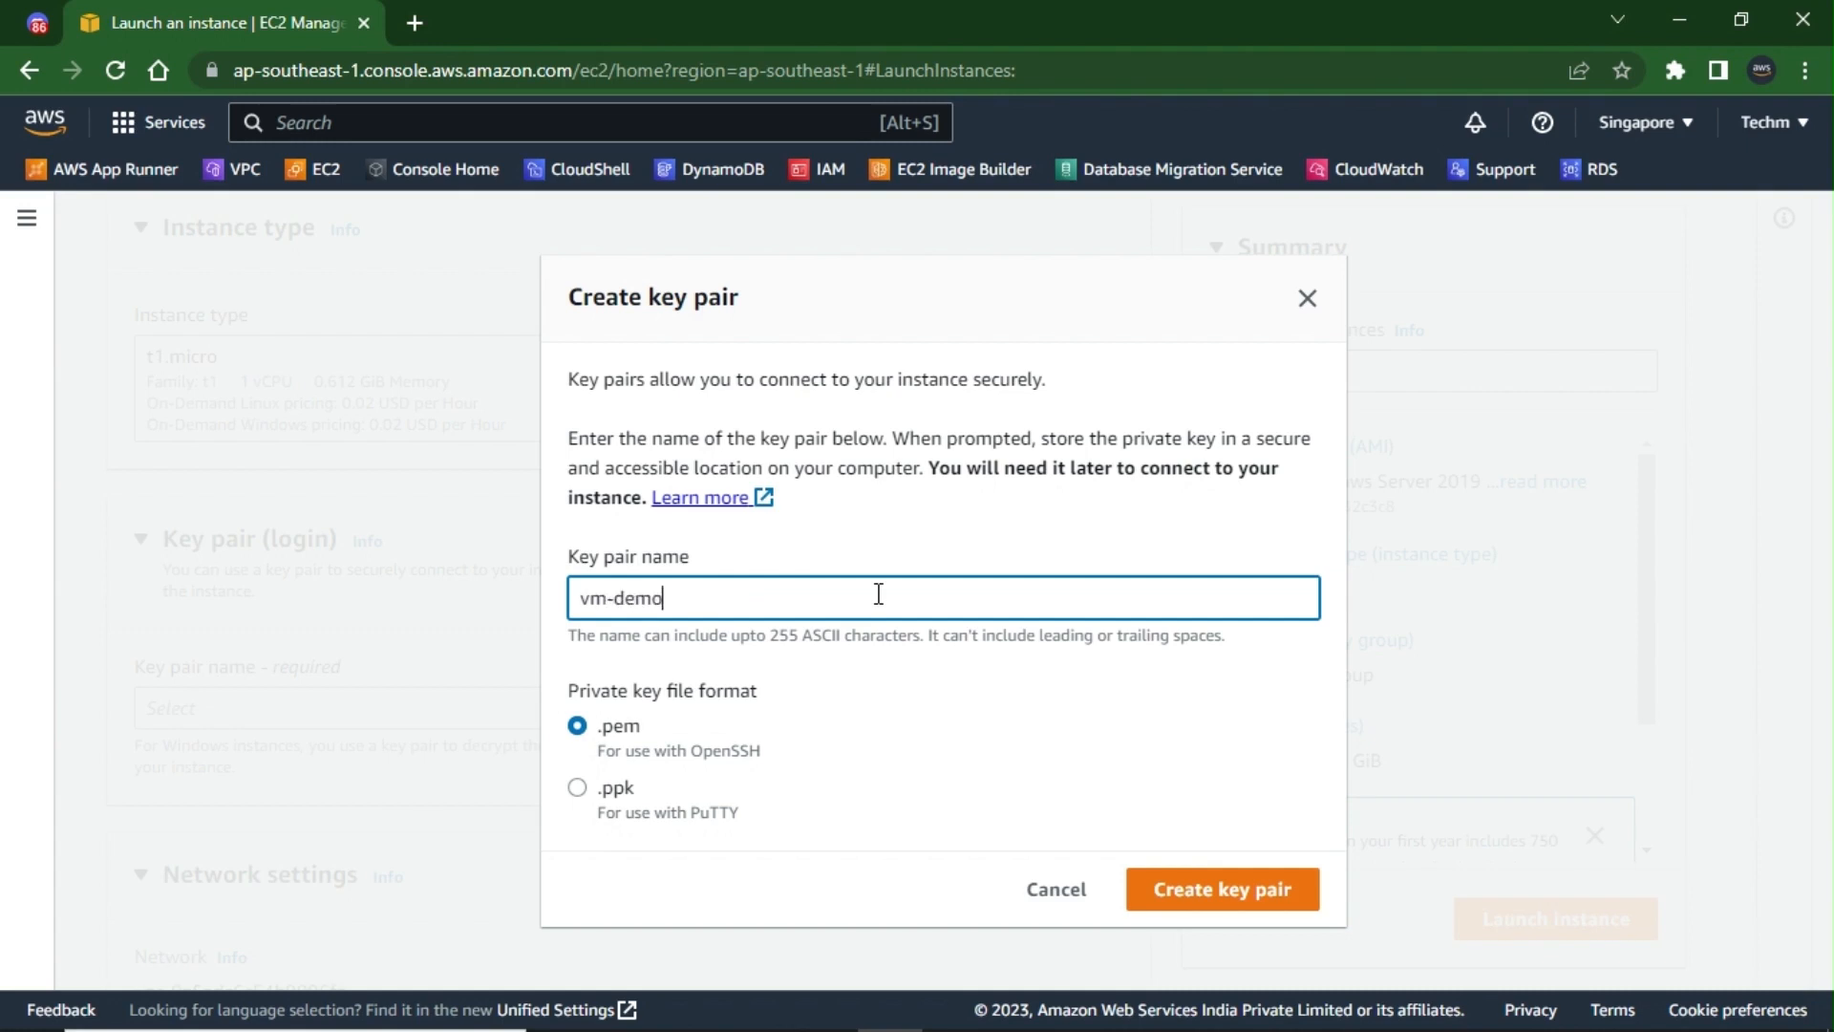
pyautogui.write('-')
pyautogui.write('ey')
pyautogui.click(1183, 888)
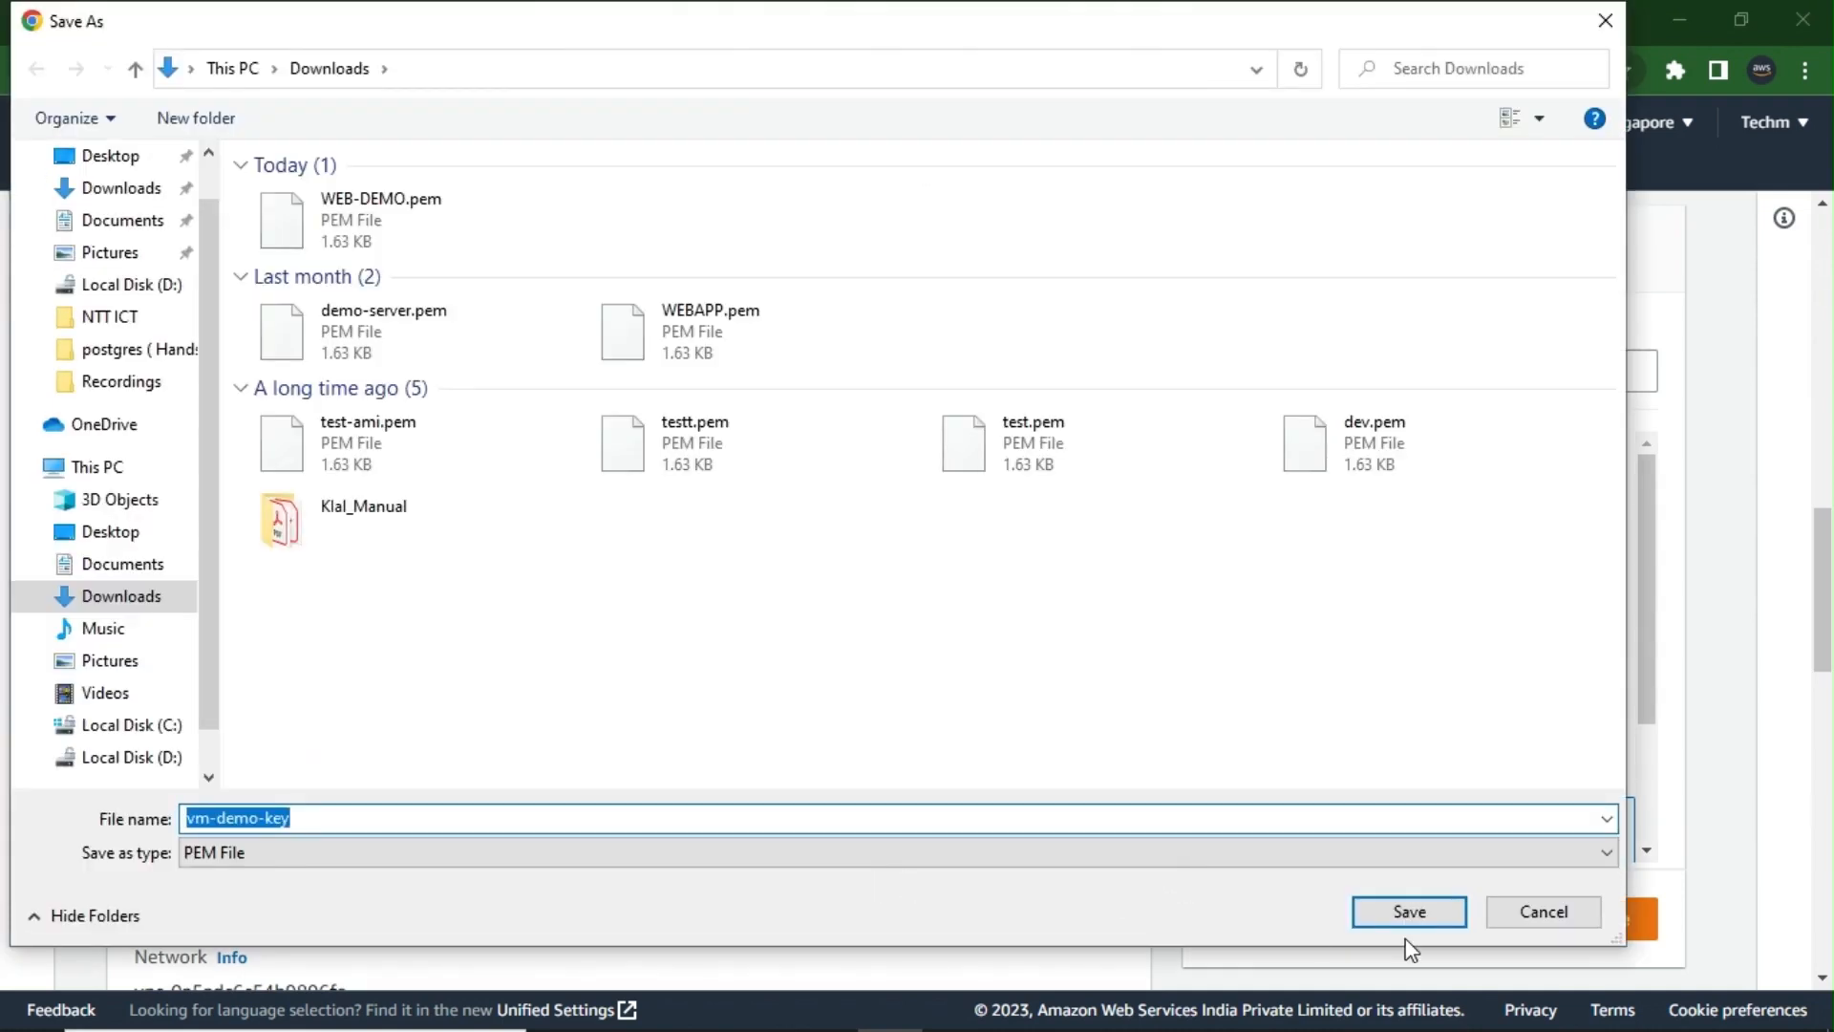
pyautogui.click(1457, 919)
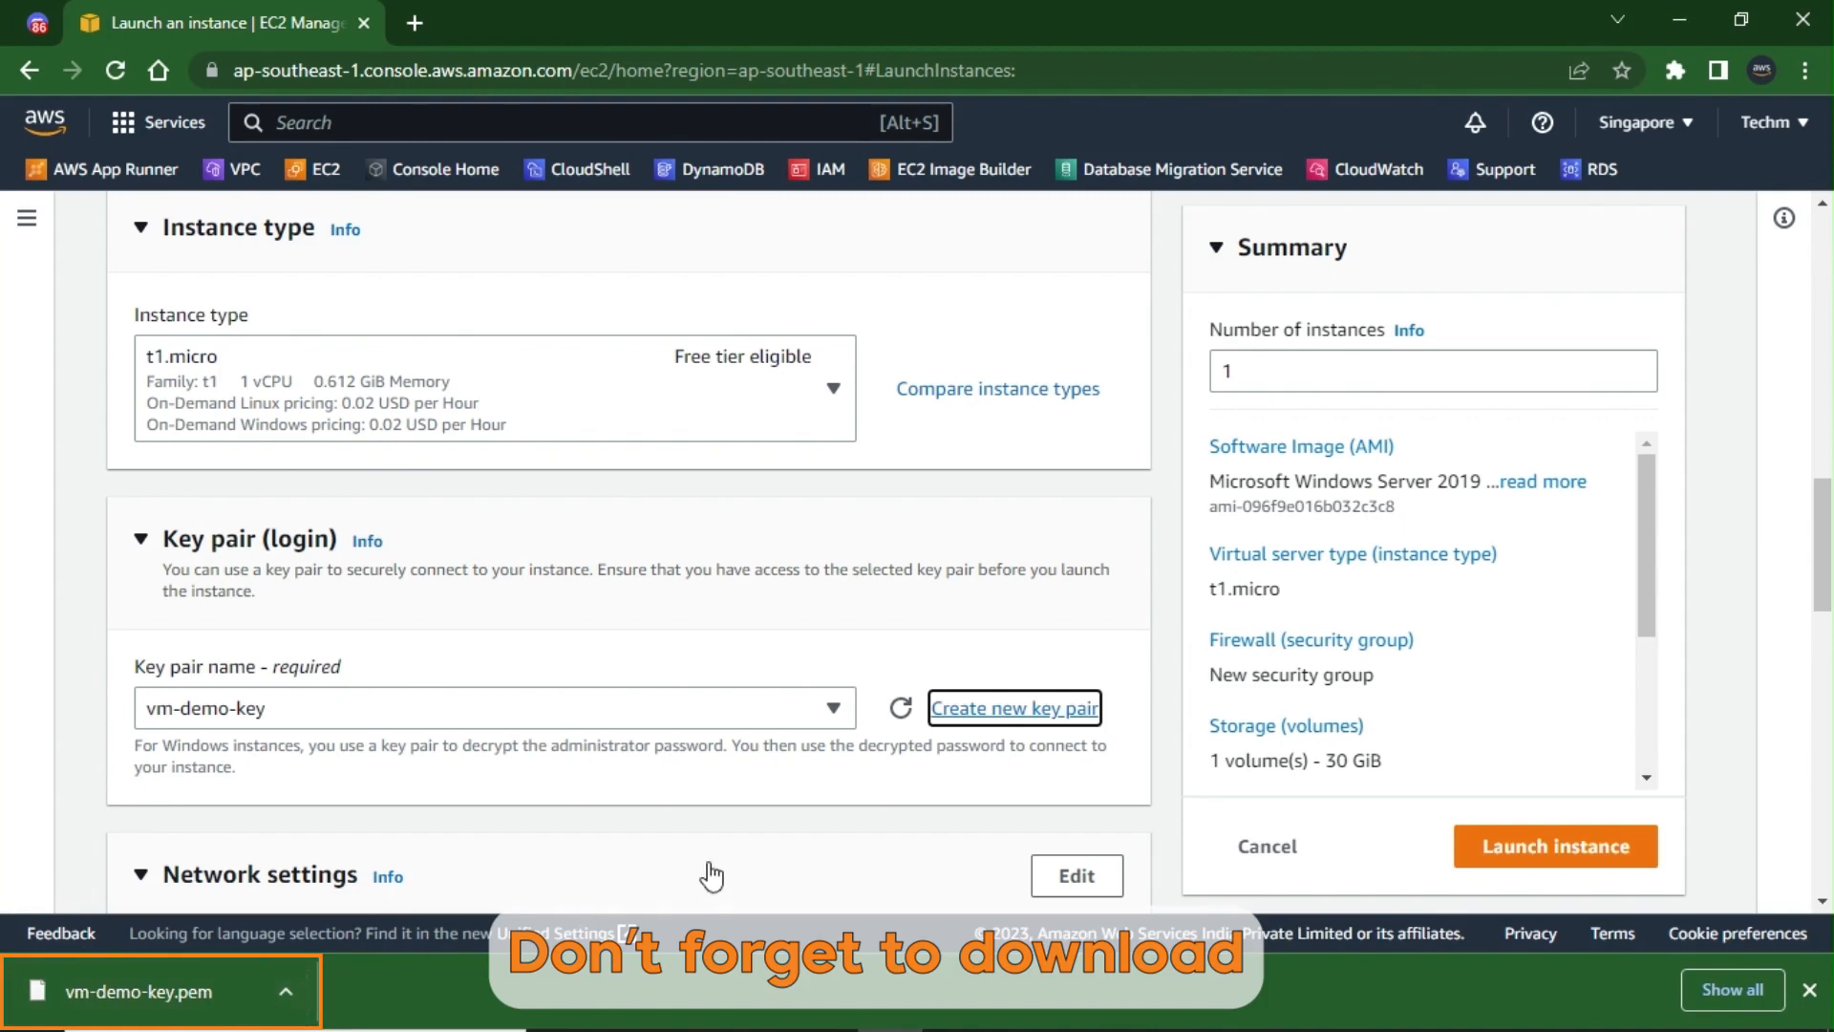
# - Set the new security group's RDP traffic source to Anywhere (0.0.0.0/0) in the network settings
pyautogui.scroll(-5, 711, 874)
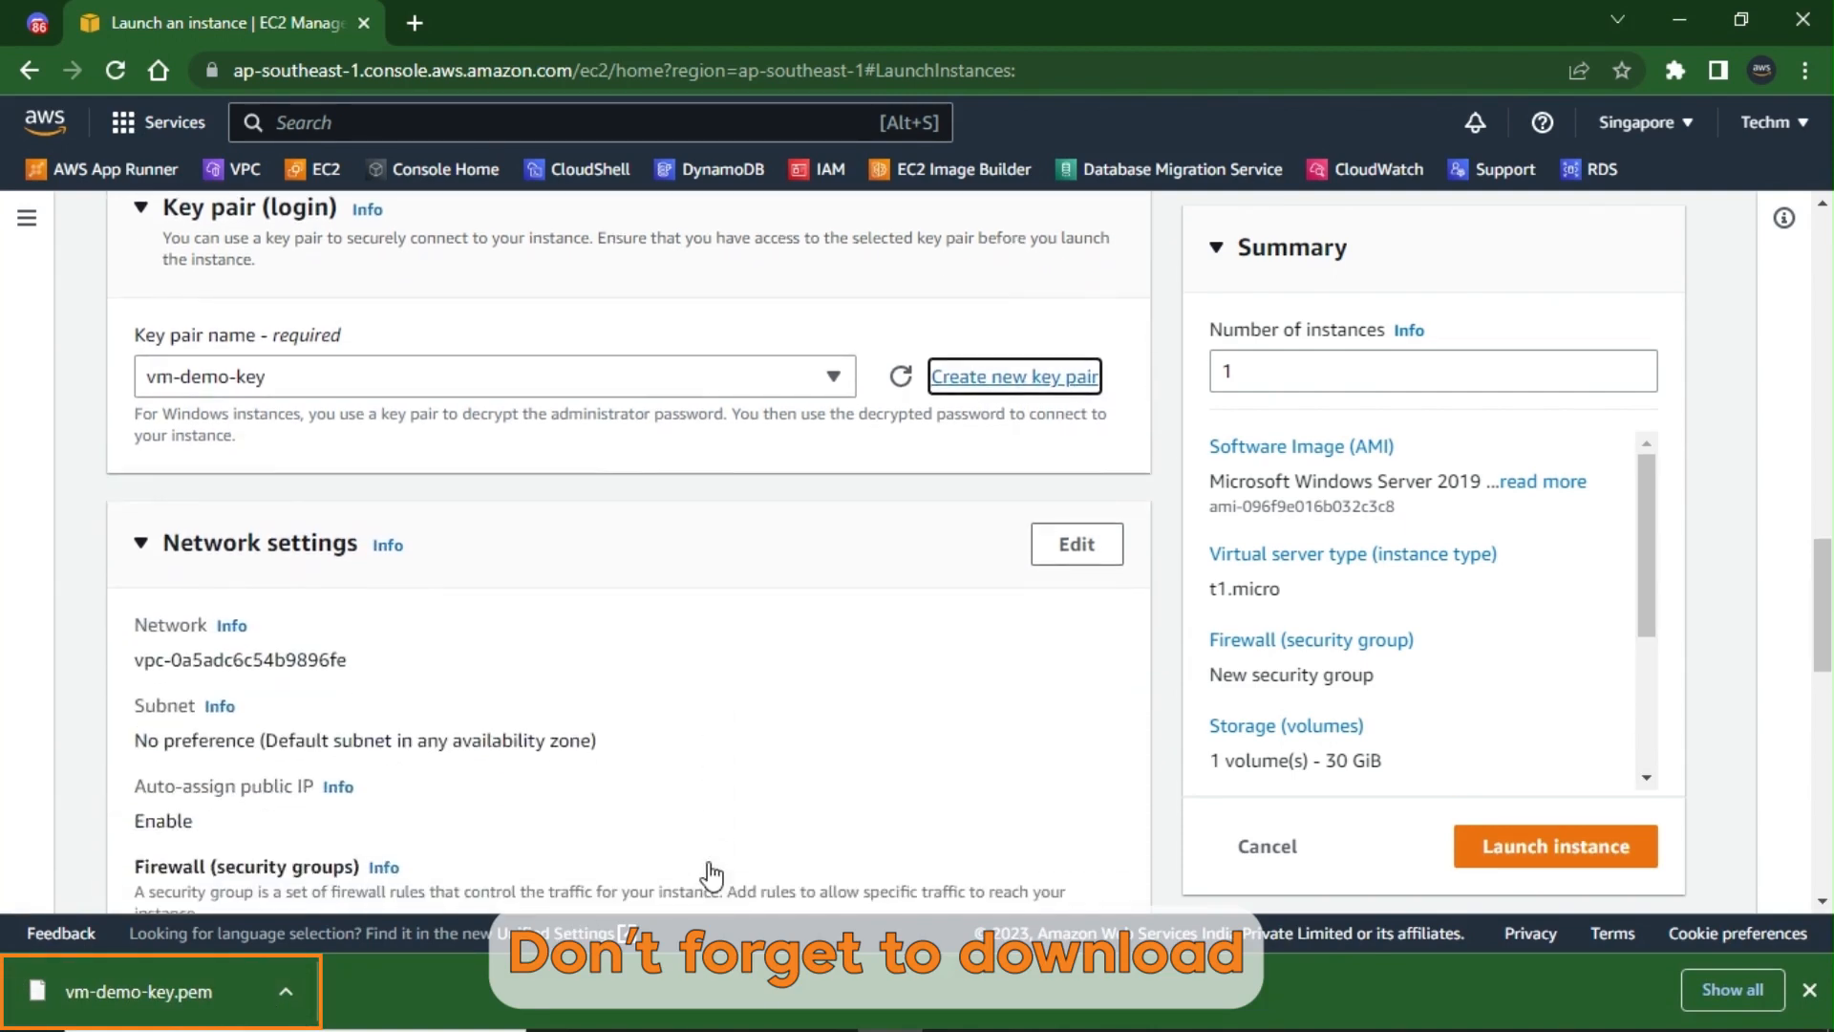
pyautogui.scroll(-3, 712, 874)
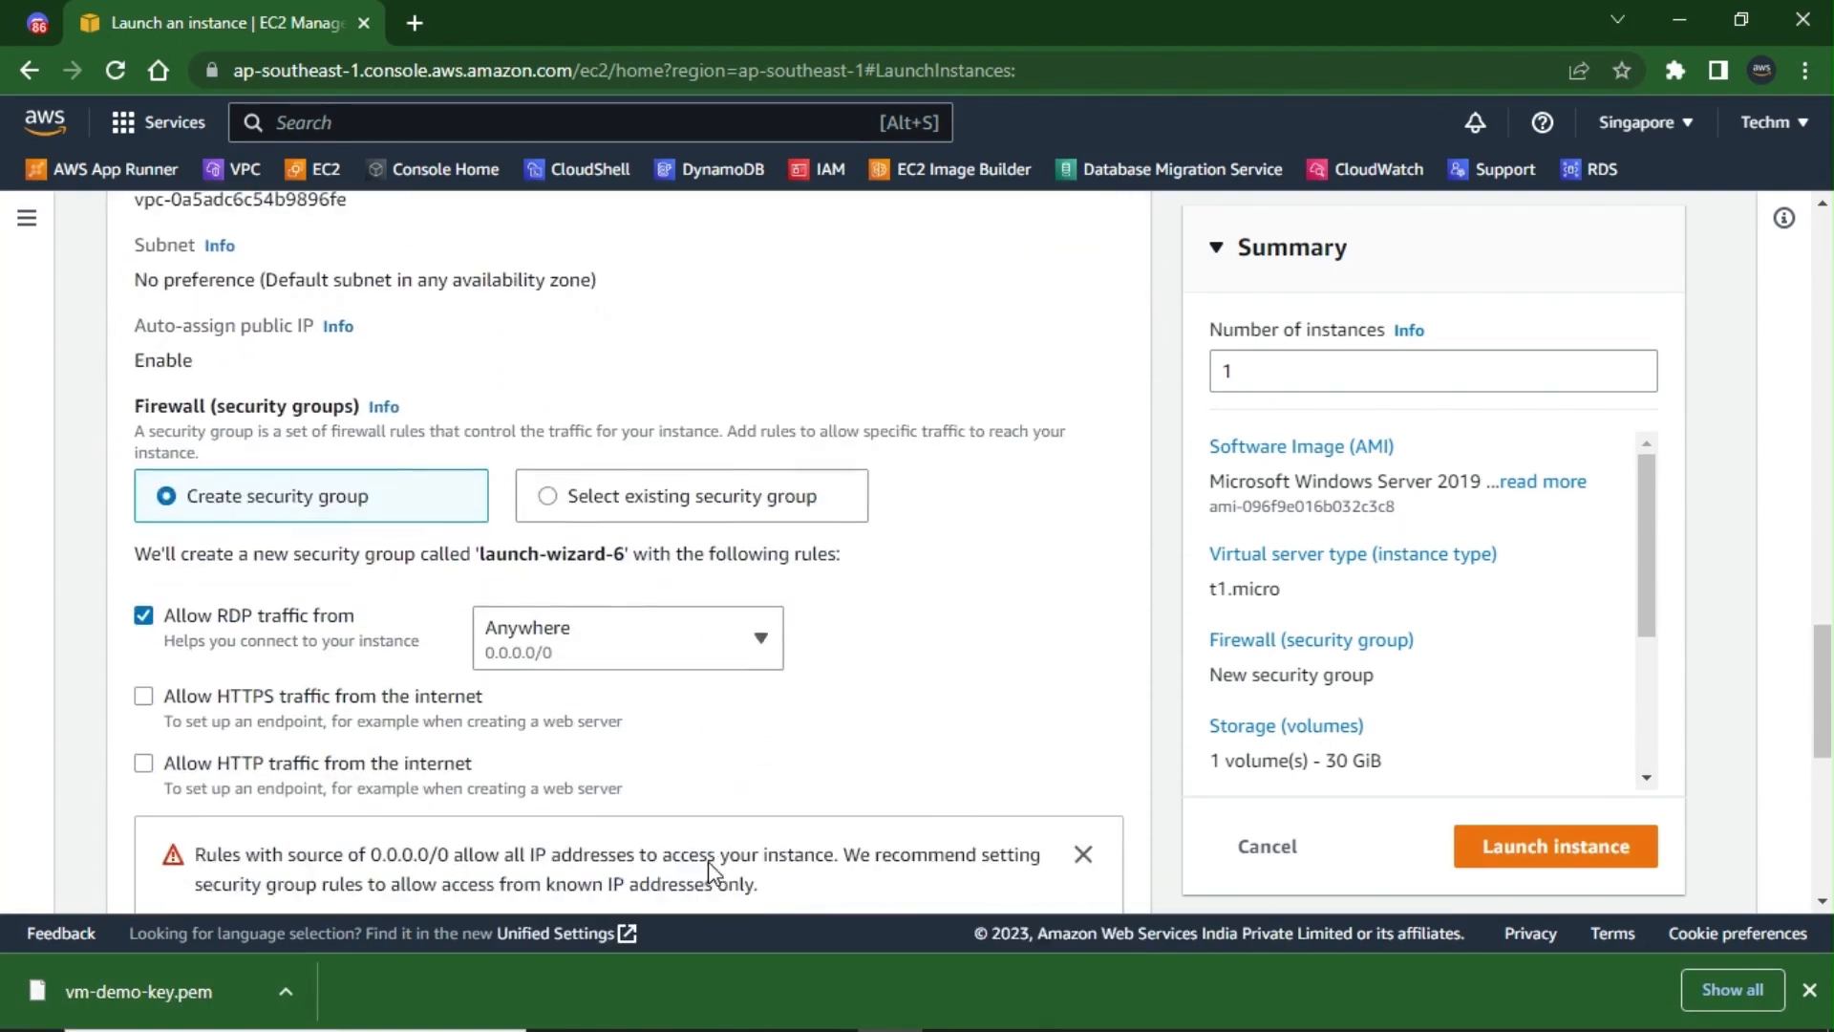
pyautogui.scroll(1, 712, 874)
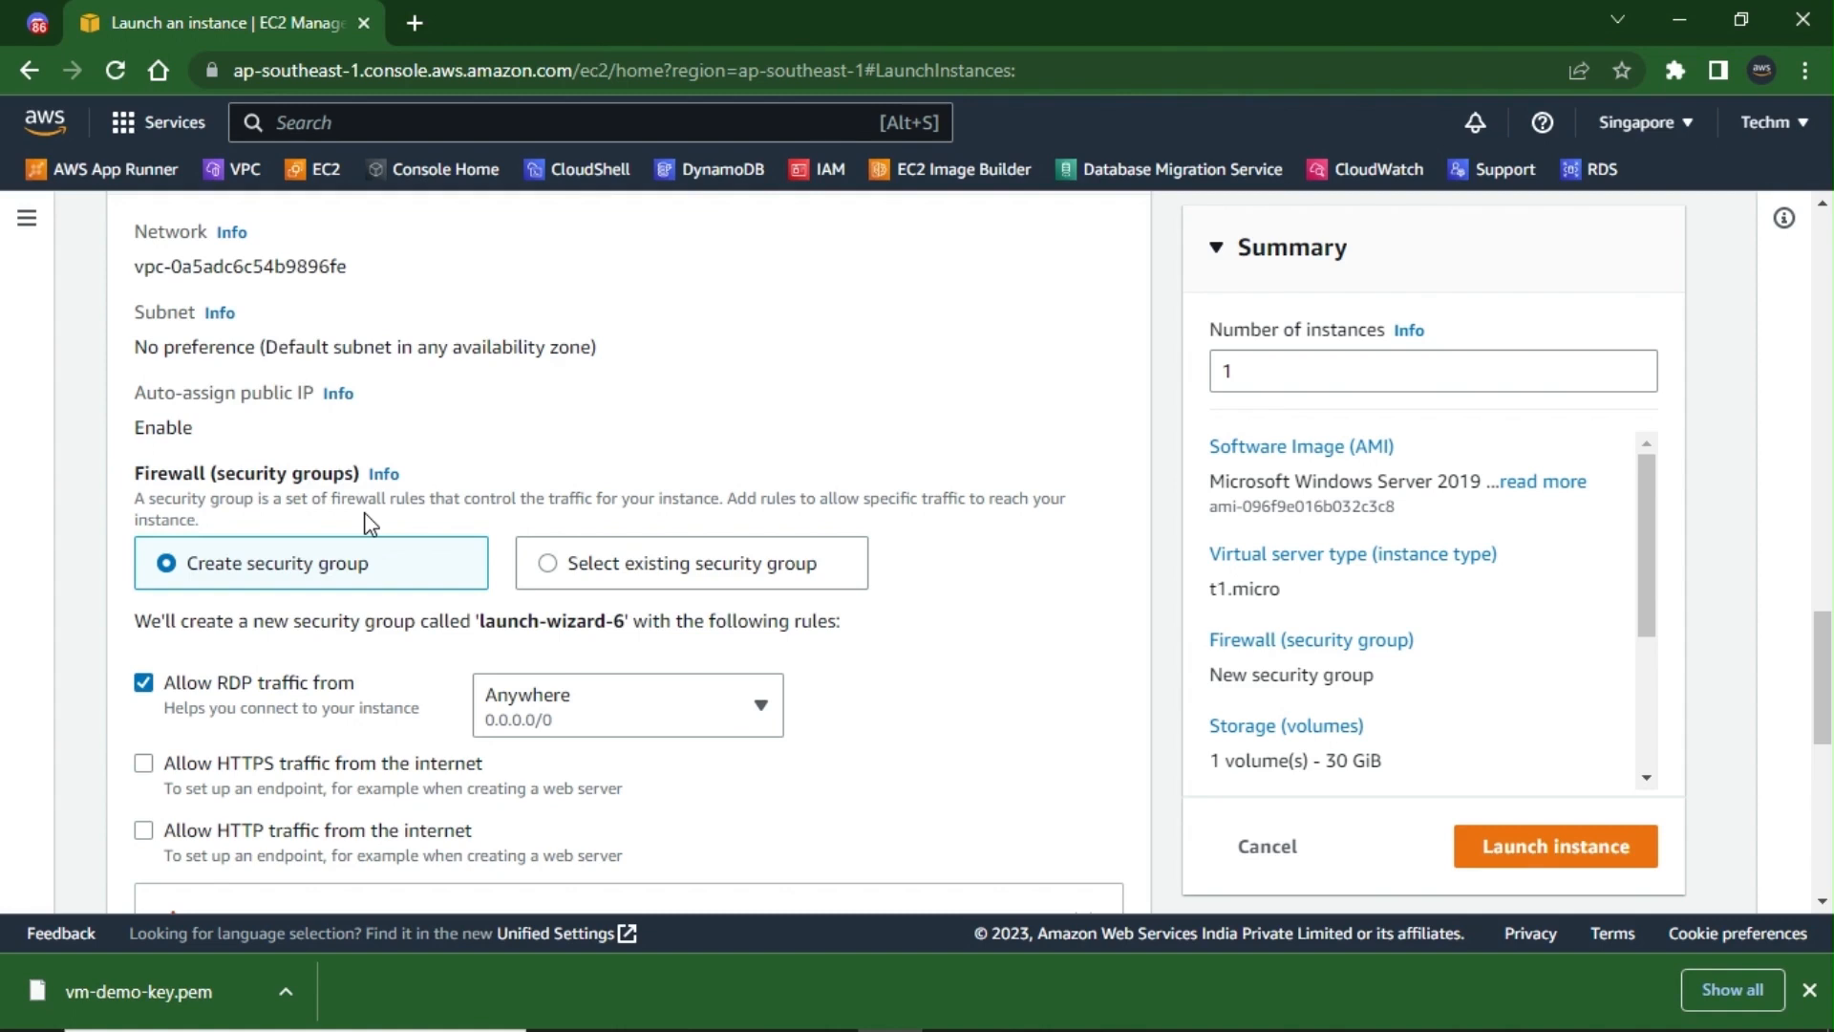
pyautogui.scroll(-2, 741, 795)
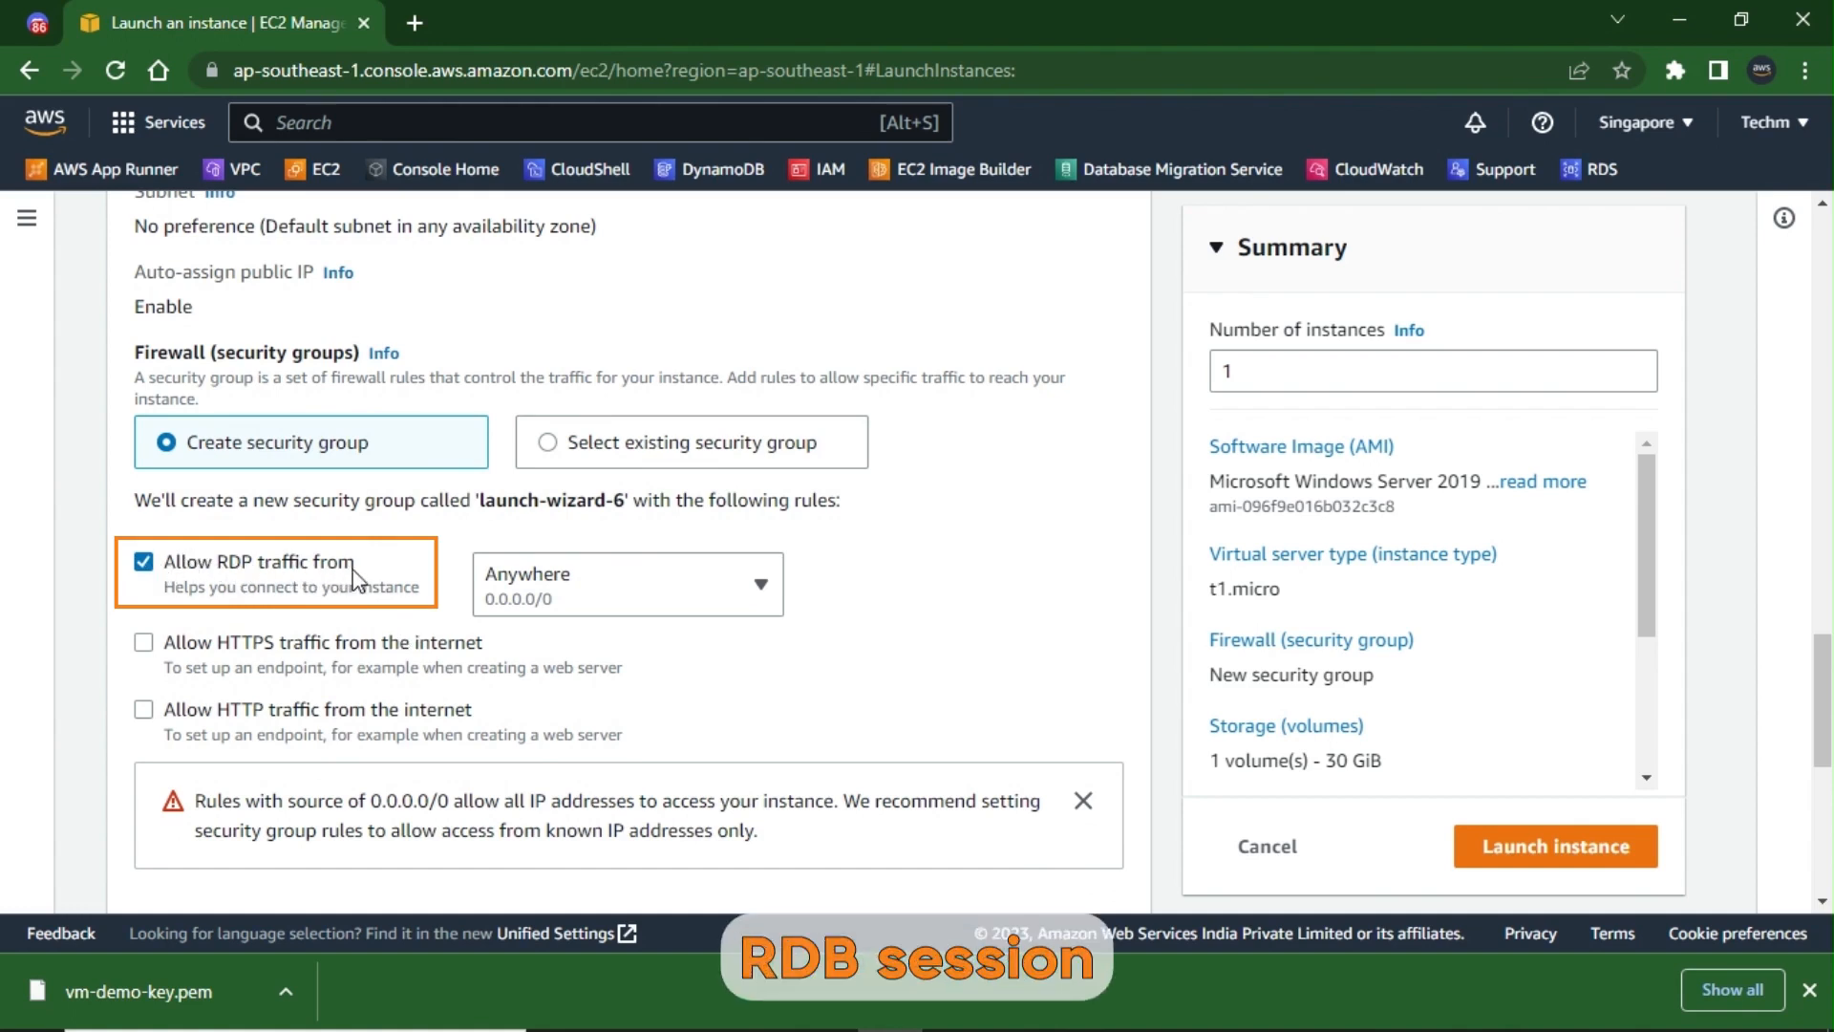
pyautogui.click(673, 610)
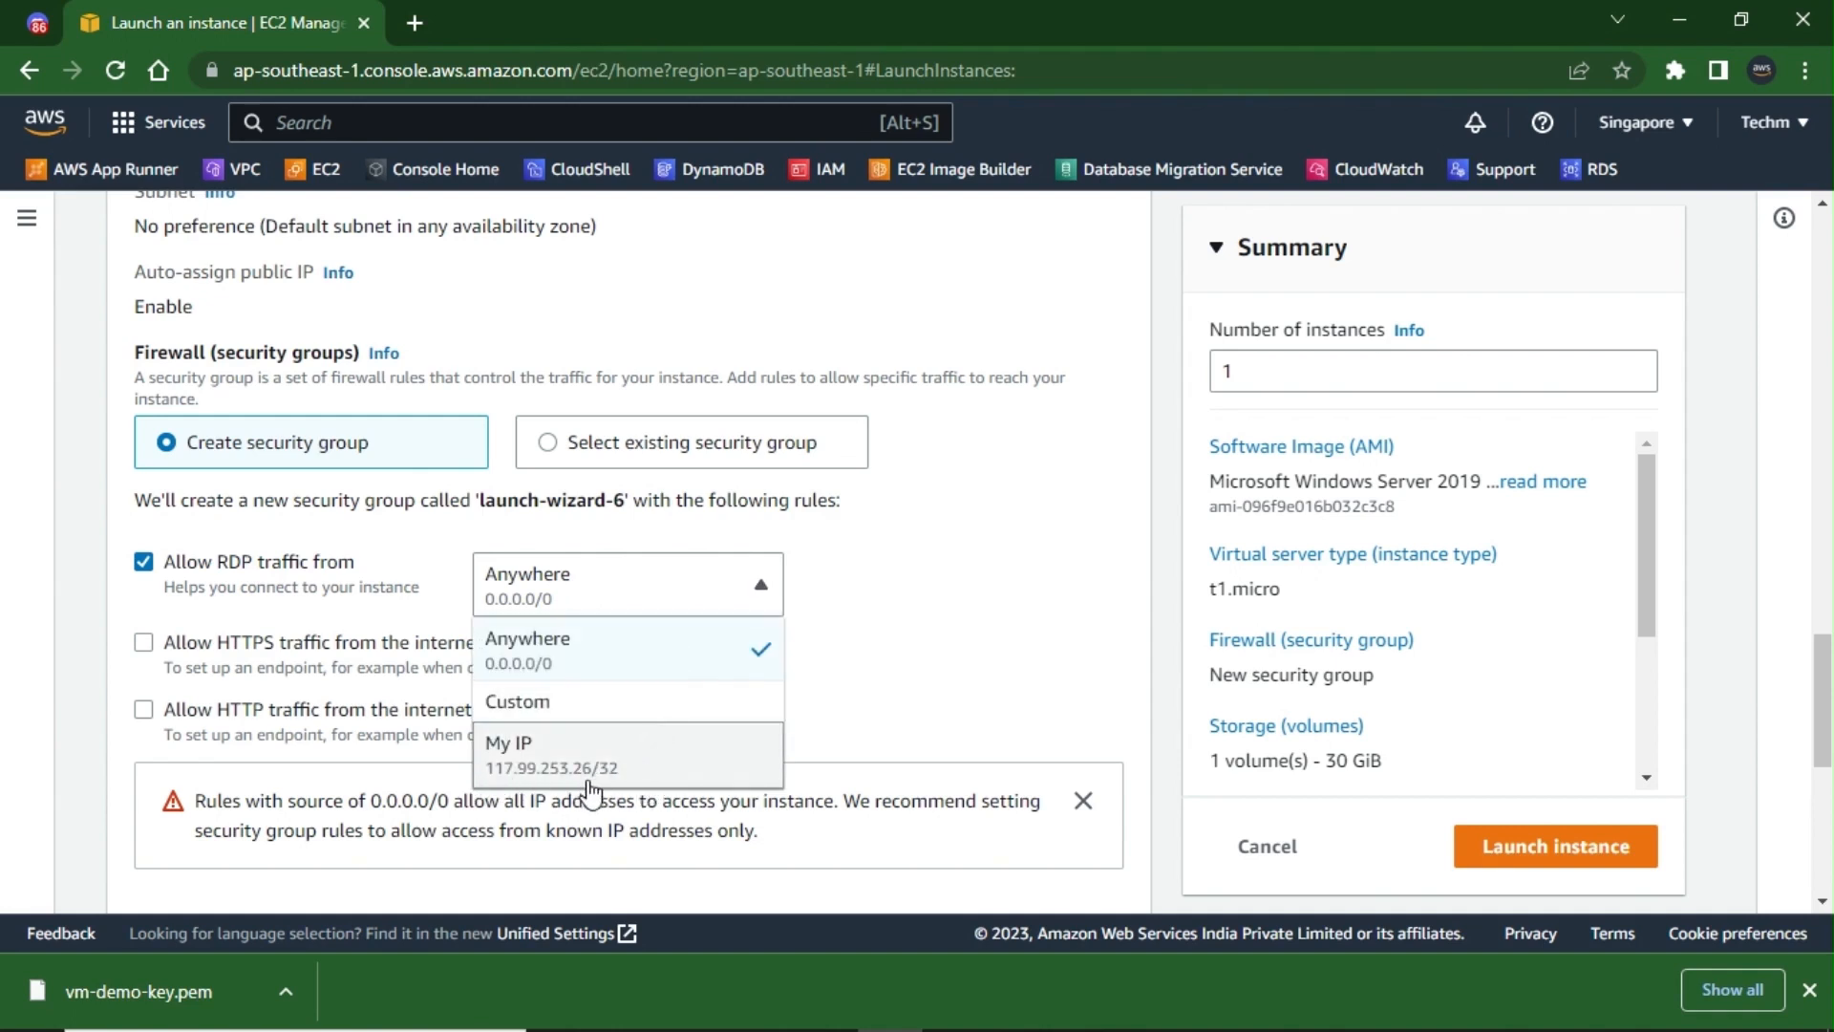
pyautogui.click(618, 673)
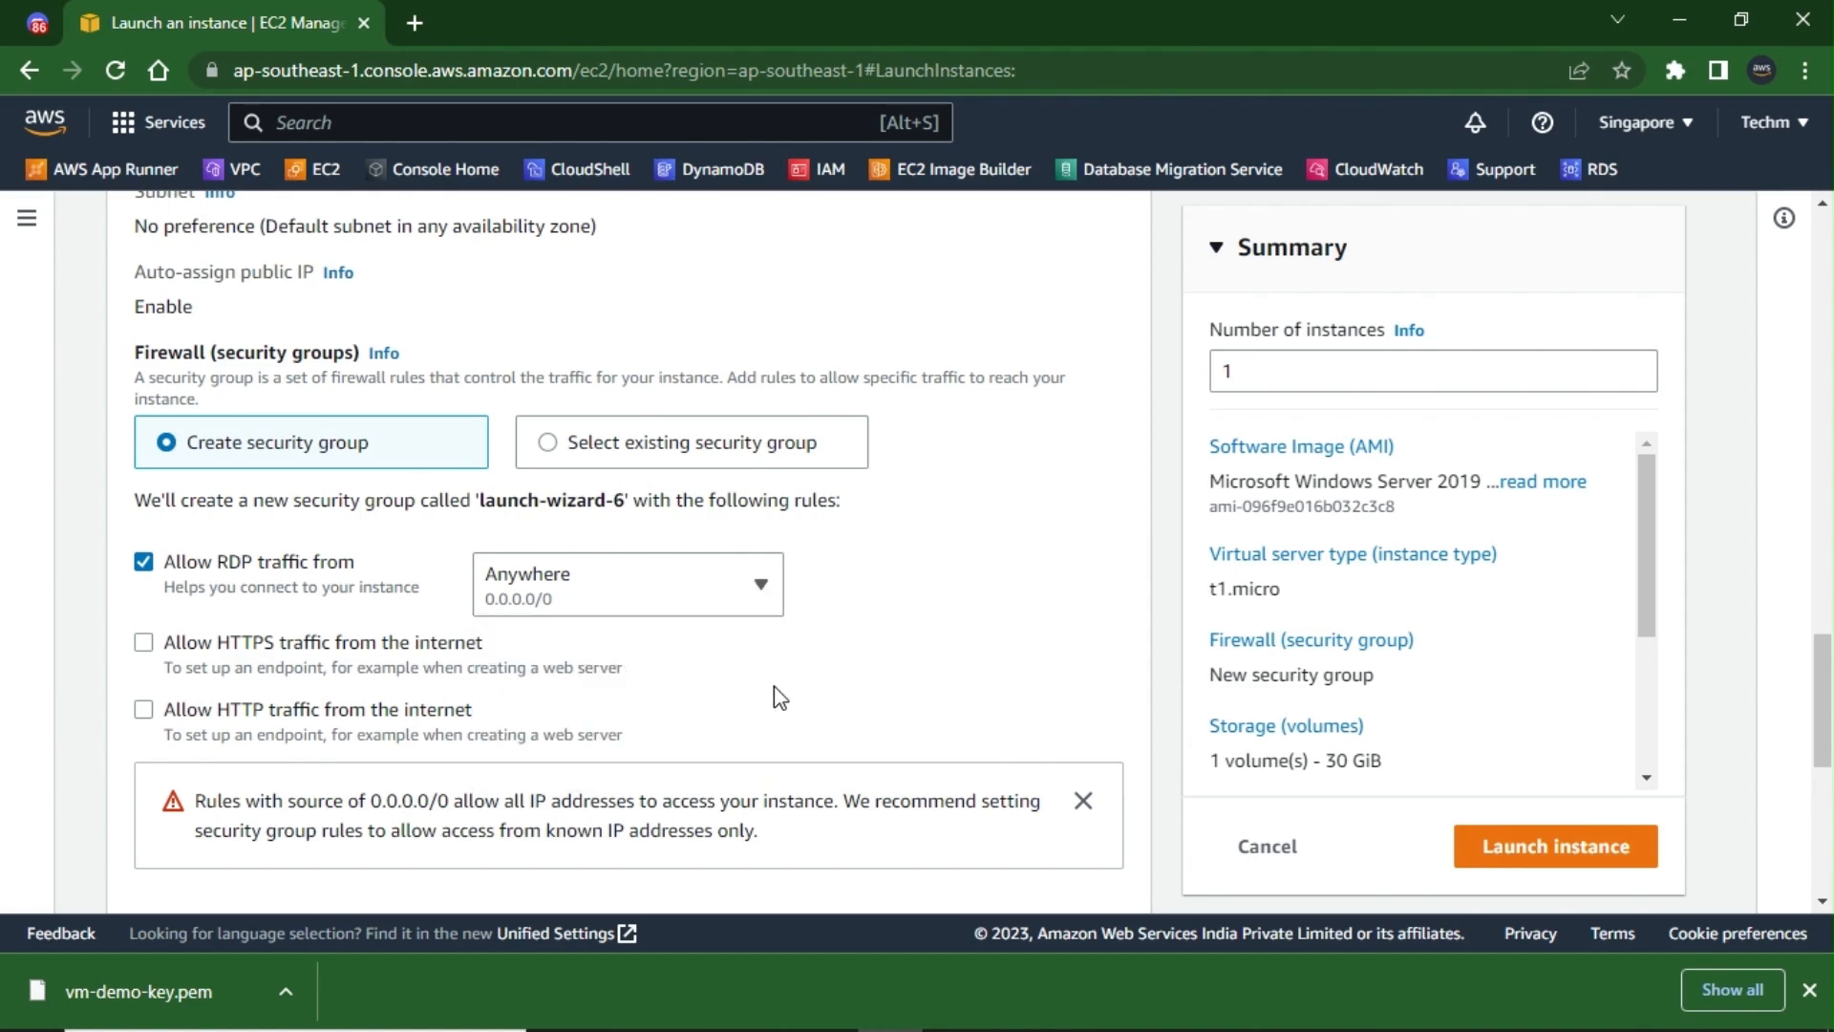
# - Review the root volume storage settings, then expand the advanced details and look through their options
pyautogui.scroll(-1, 774, 688)
pyautogui.scroll(-3, 774, 686)
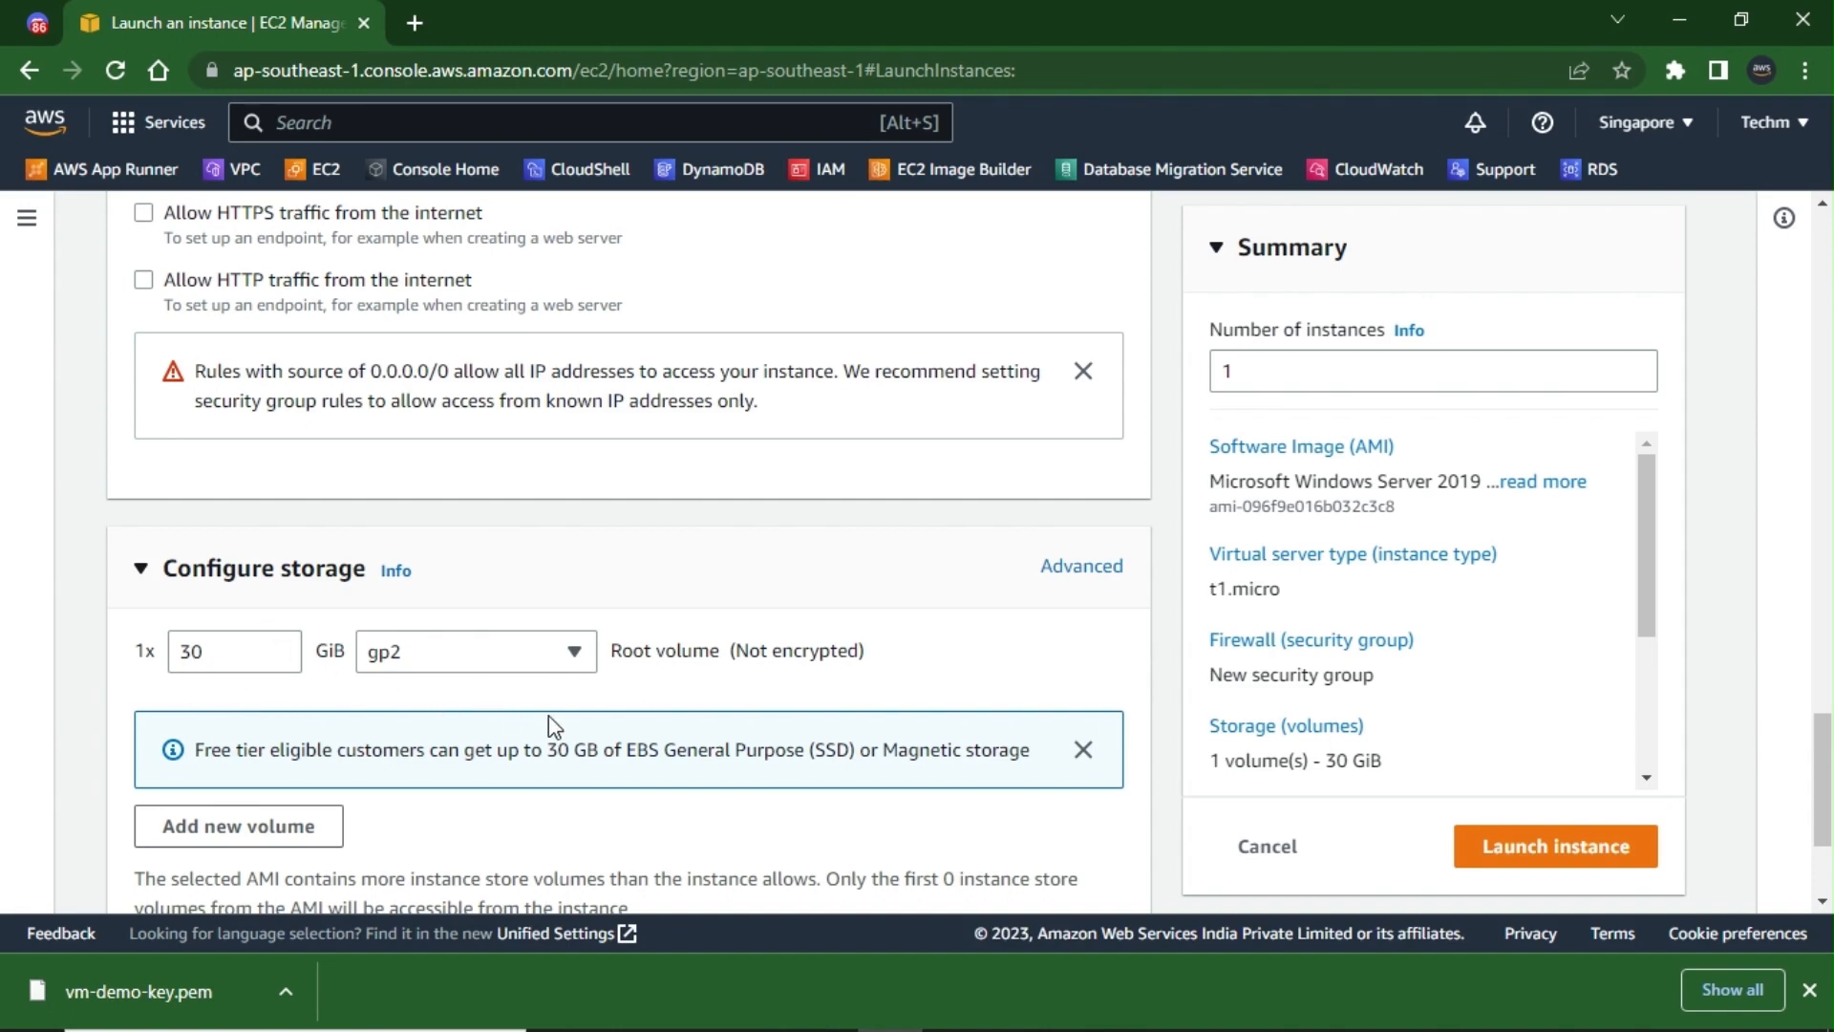
pyautogui.scroll(-2, 551, 726)
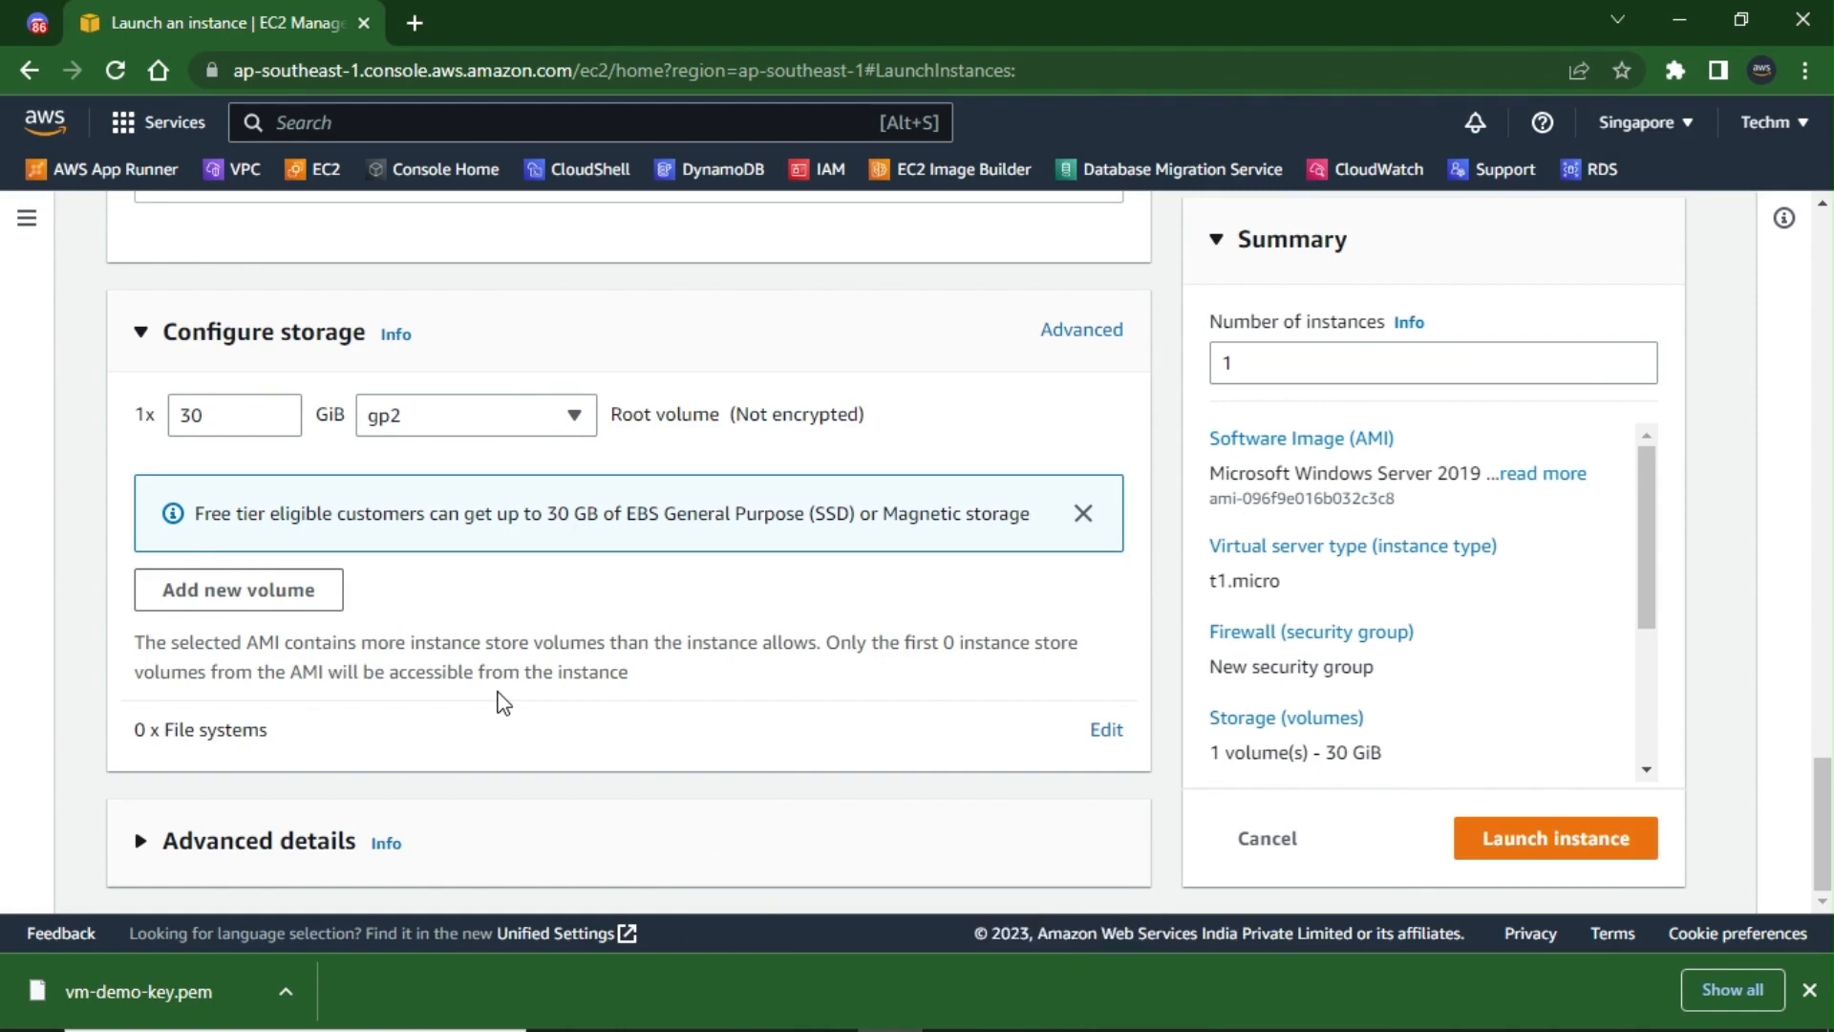
pyautogui.click(139, 844)
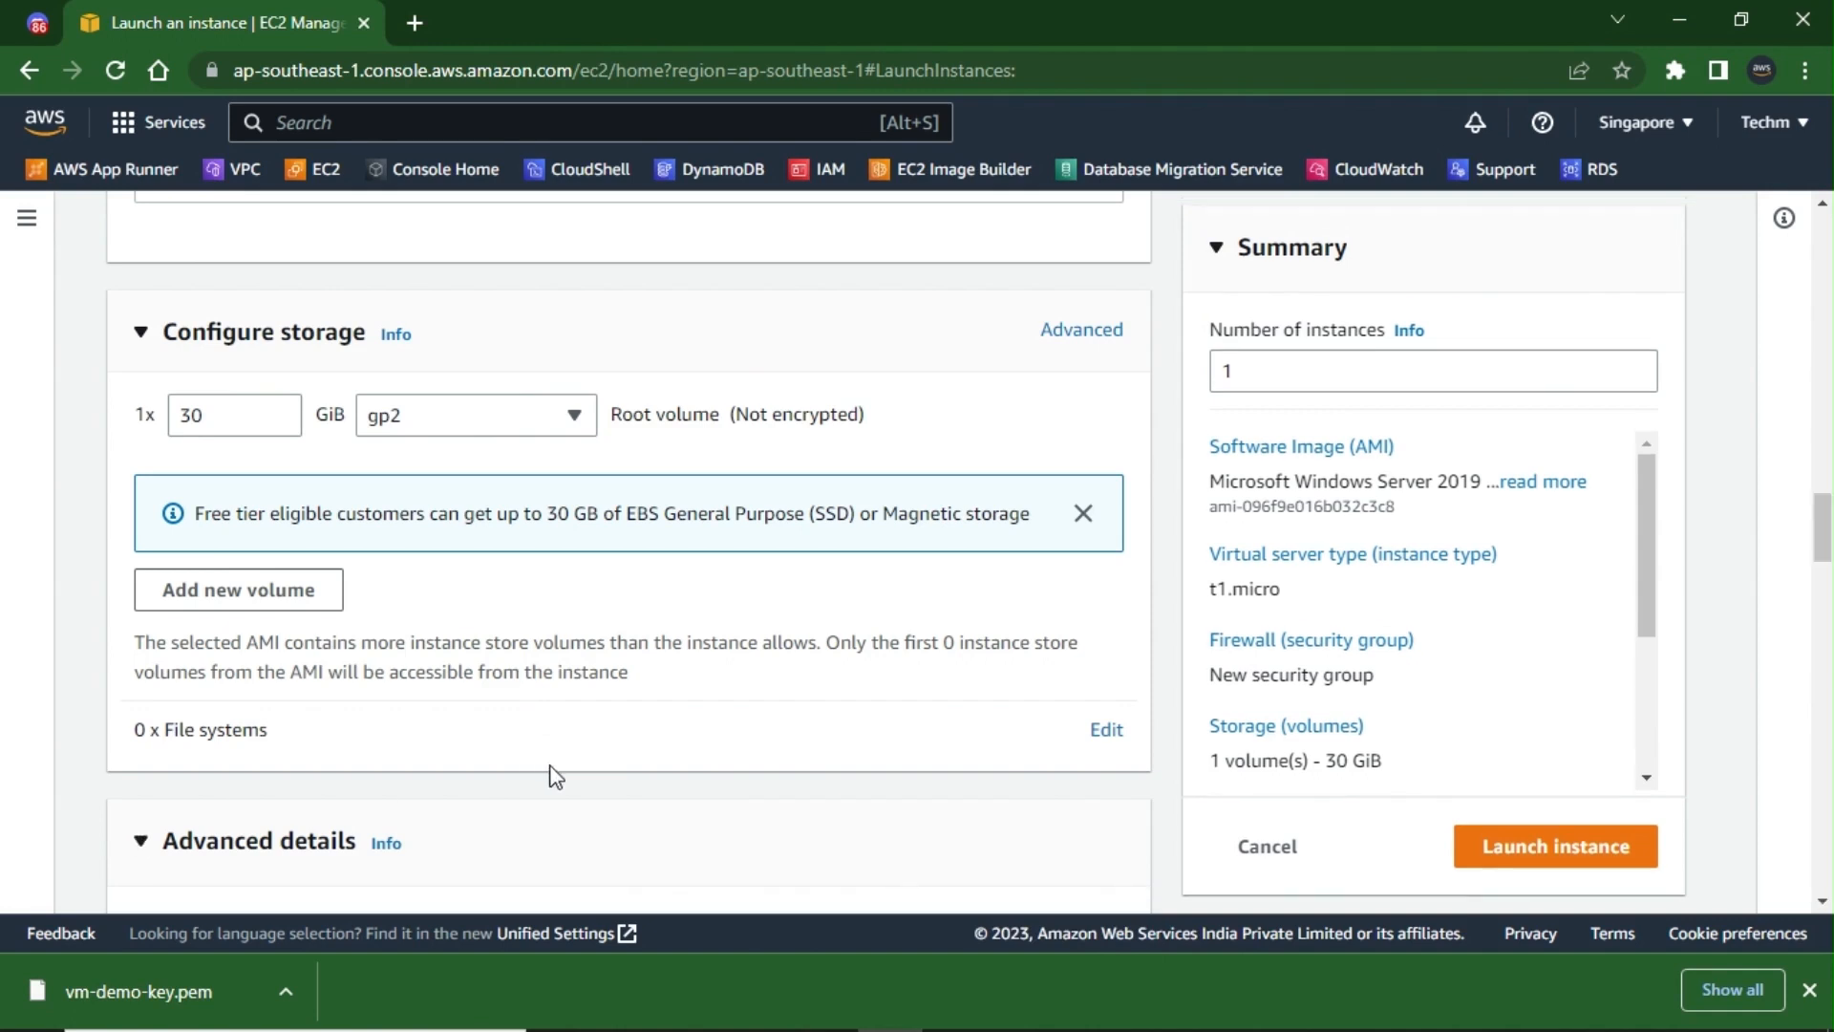
pyautogui.scroll(-1, 555, 772)
pyautogui.scroll(-3, 554, 772)
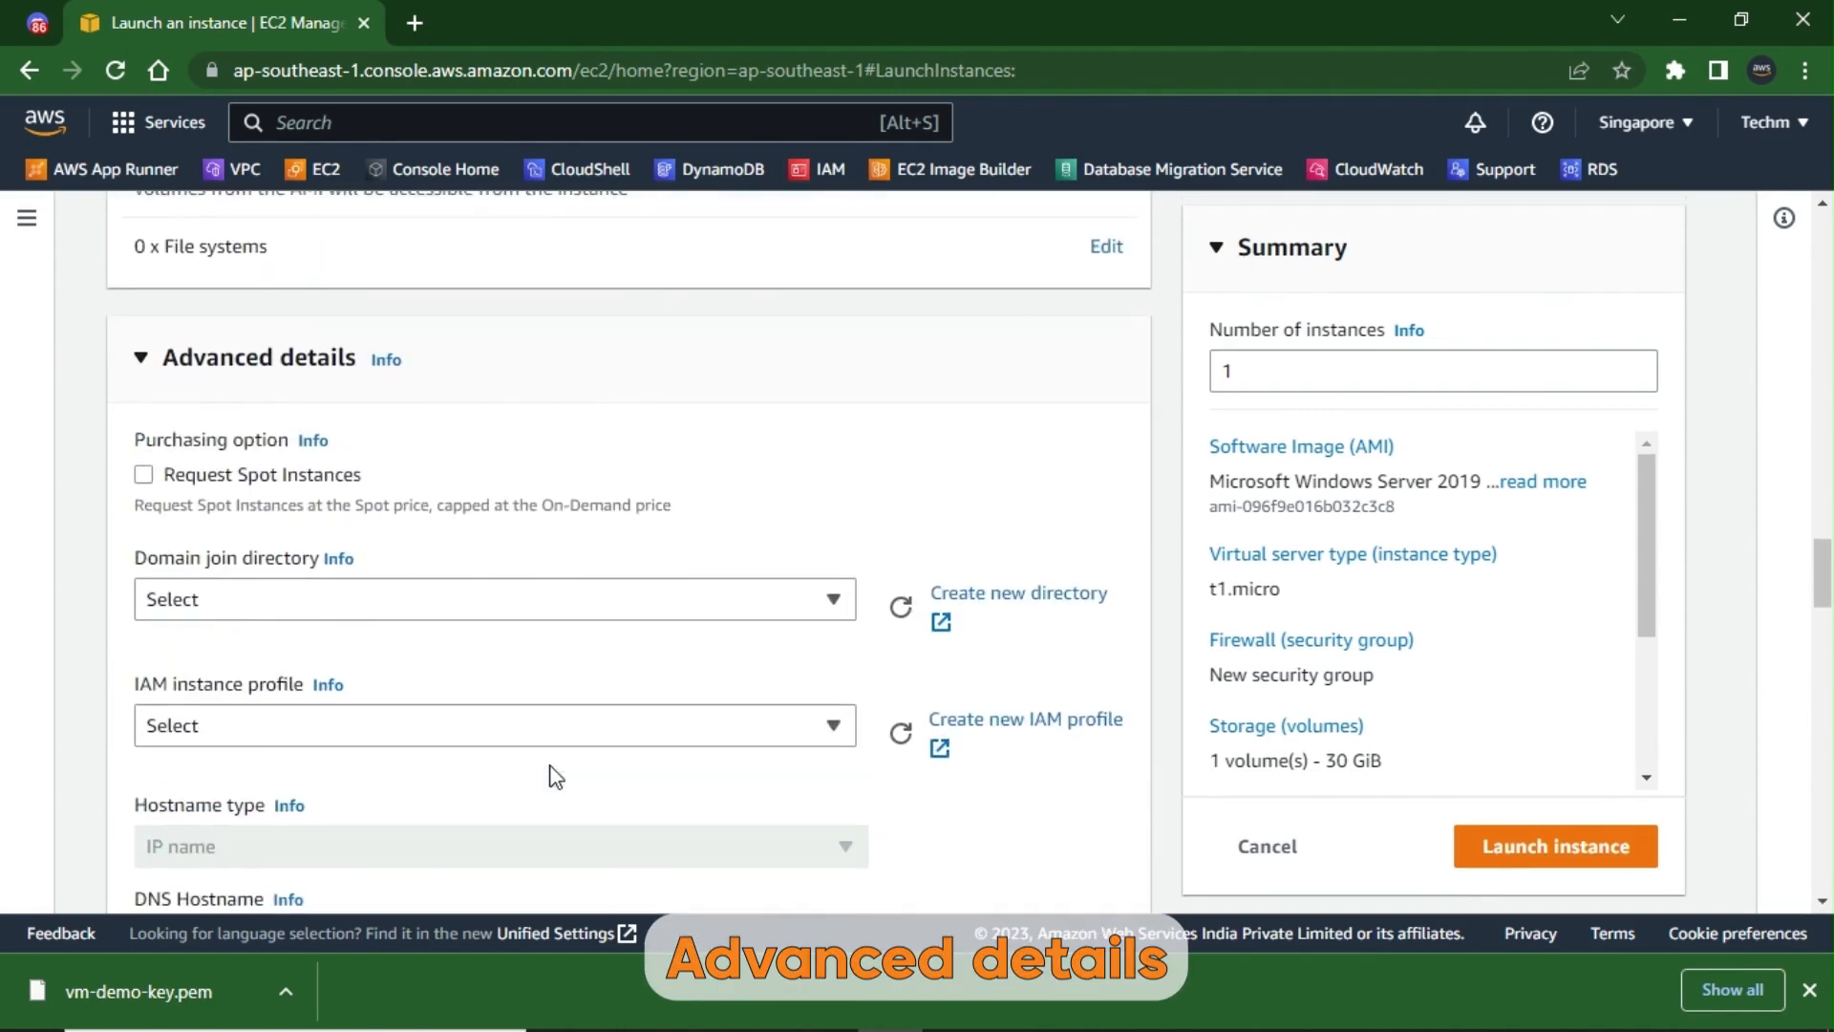
pyautogui.scroll(-2, 551, 769)
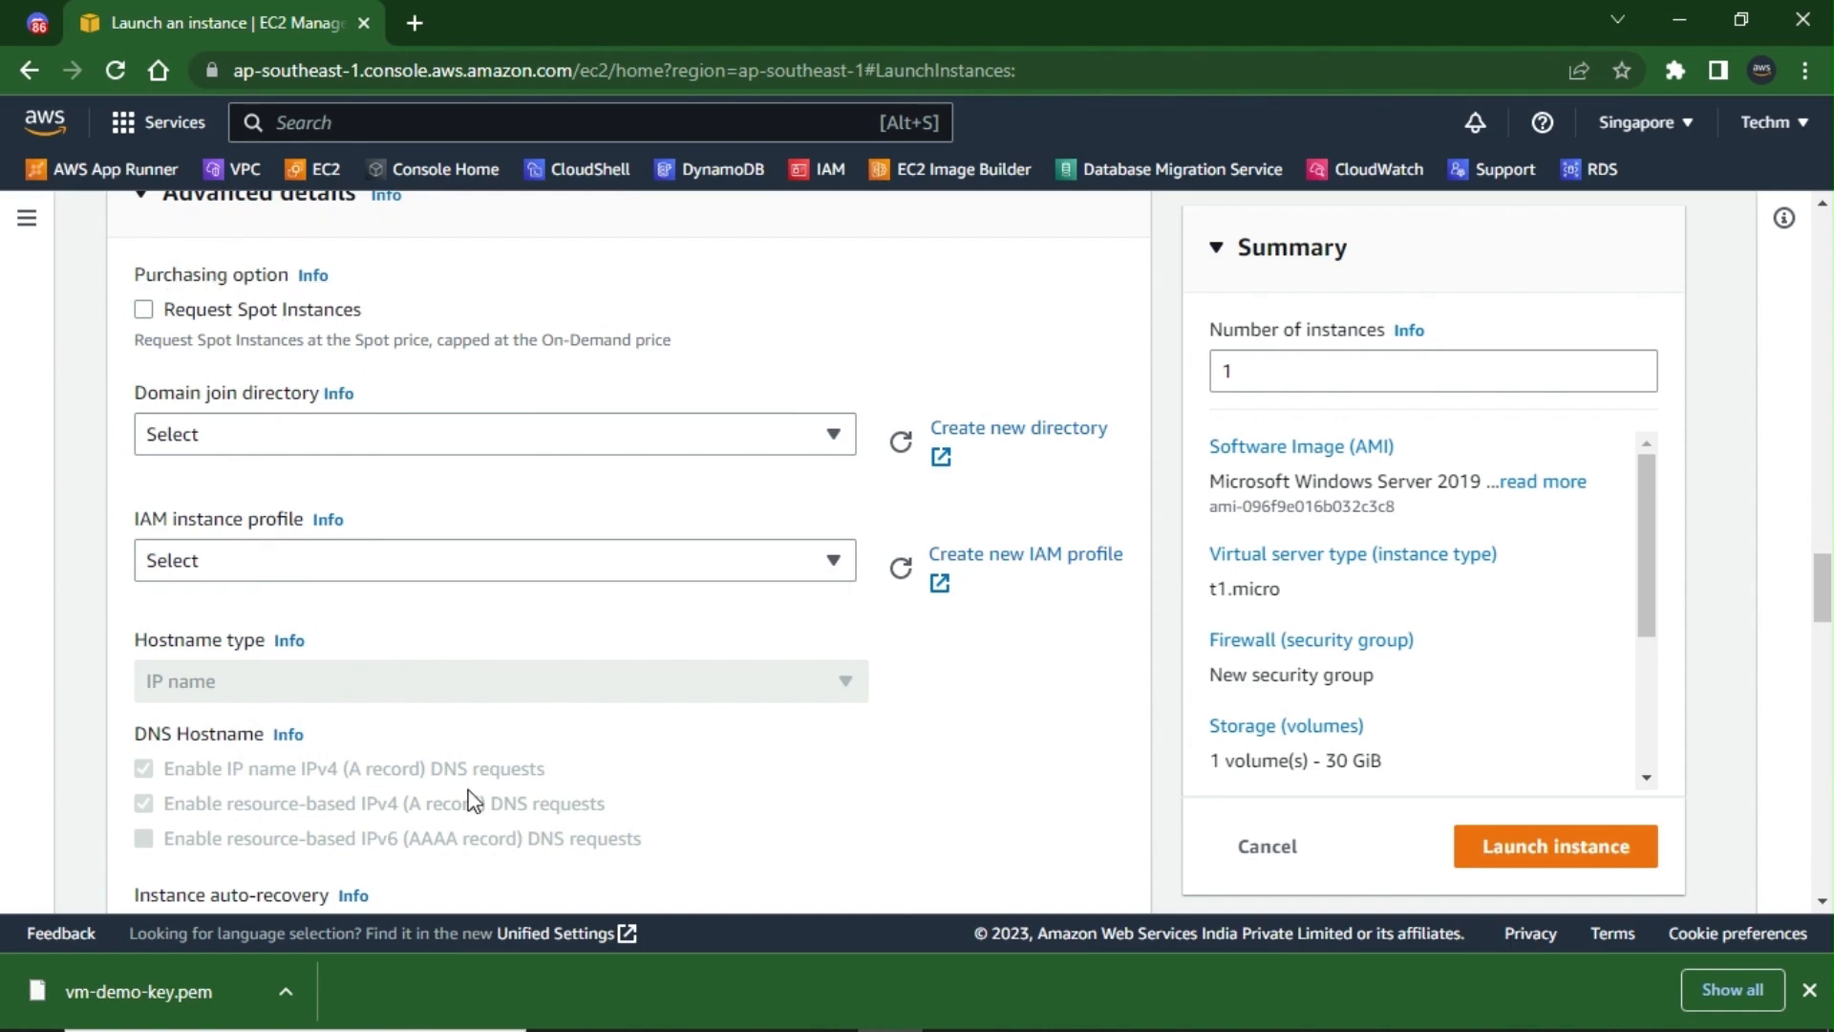
pyautogui.scroll(-12, 491, 789)
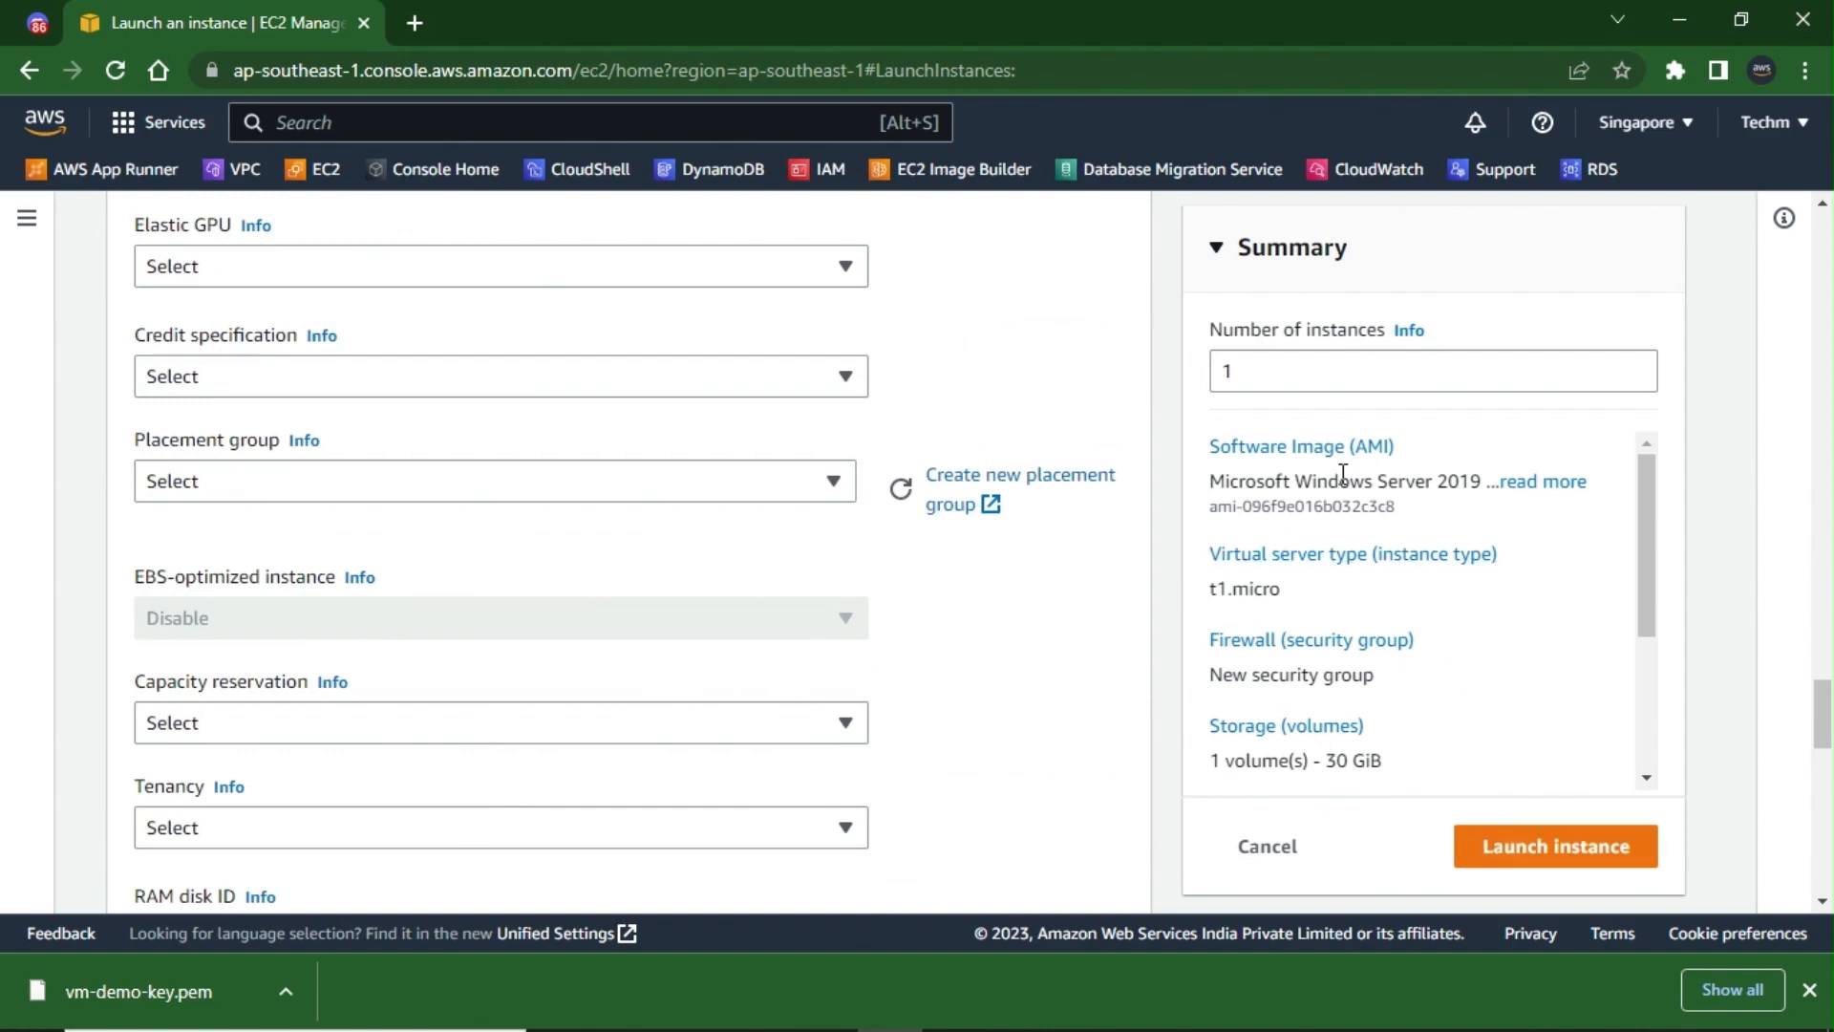
# - Set the number of instances in the launch summary to 4
pyautogui.click(1261, 366)
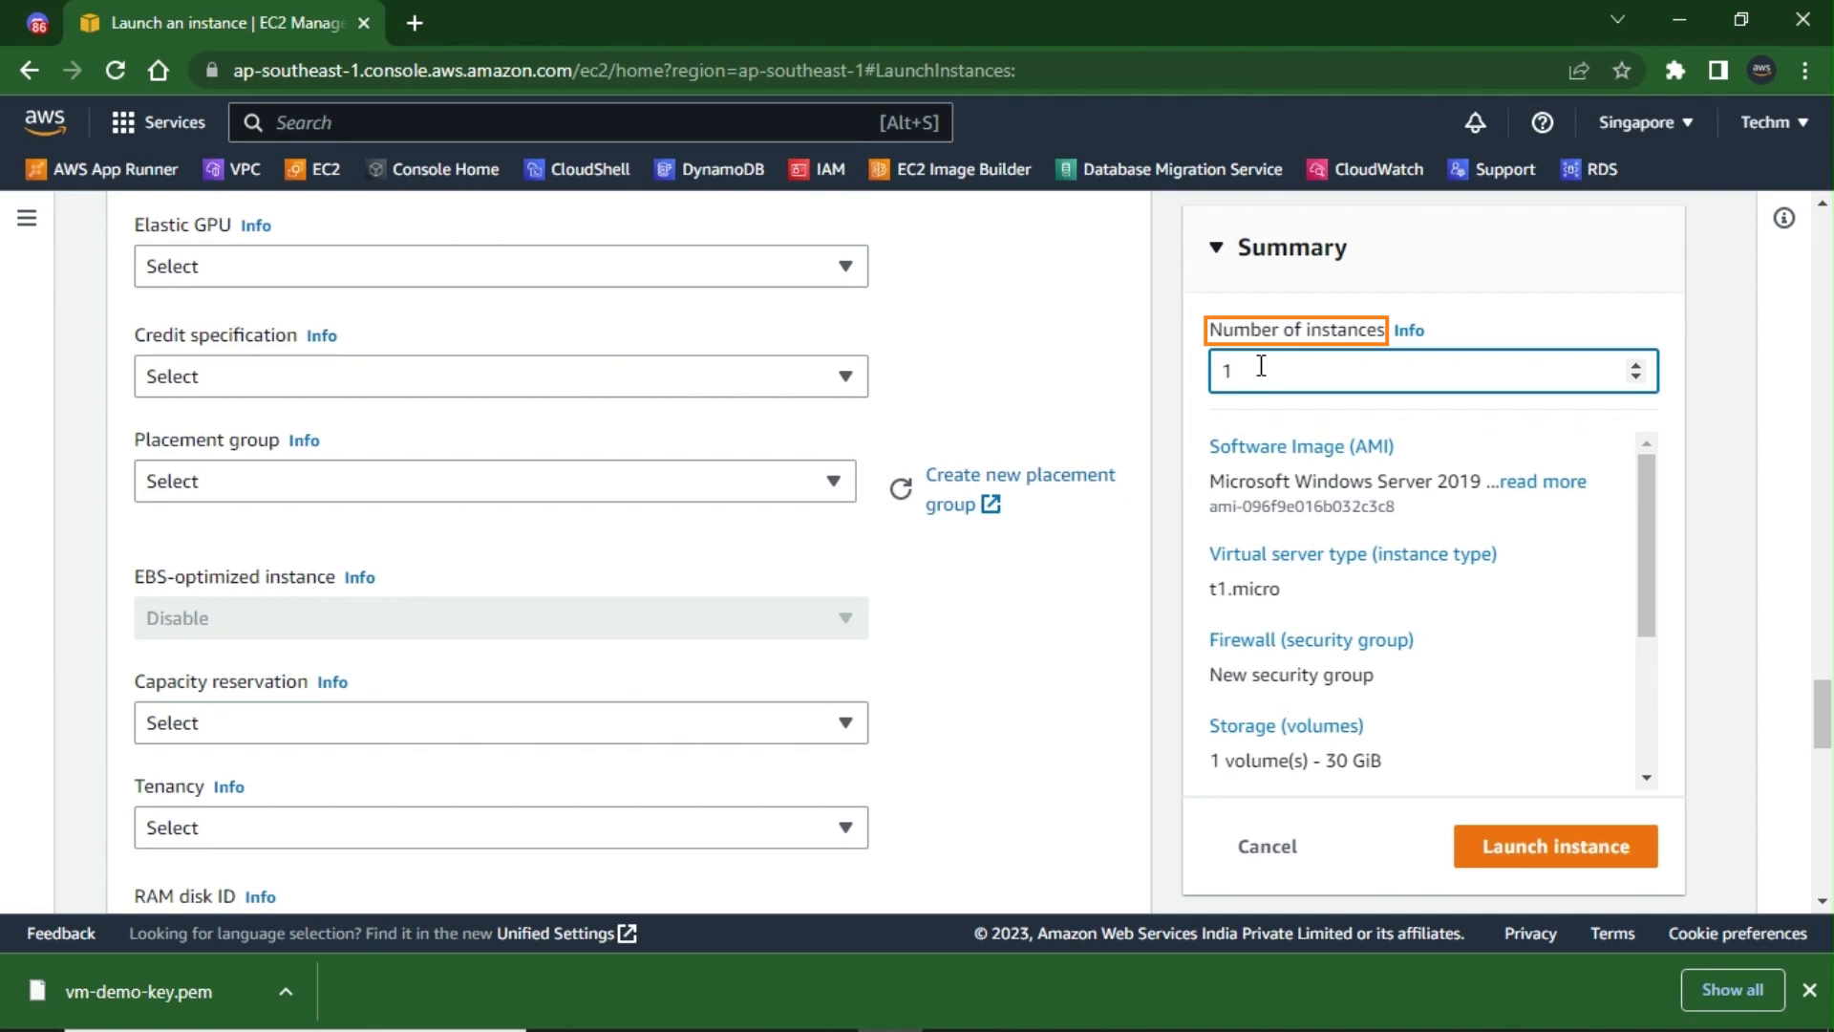
pyautogui.click(1636, 365)
pyautogui.click(1637, 365)
pyautogui.click(1637, 365)
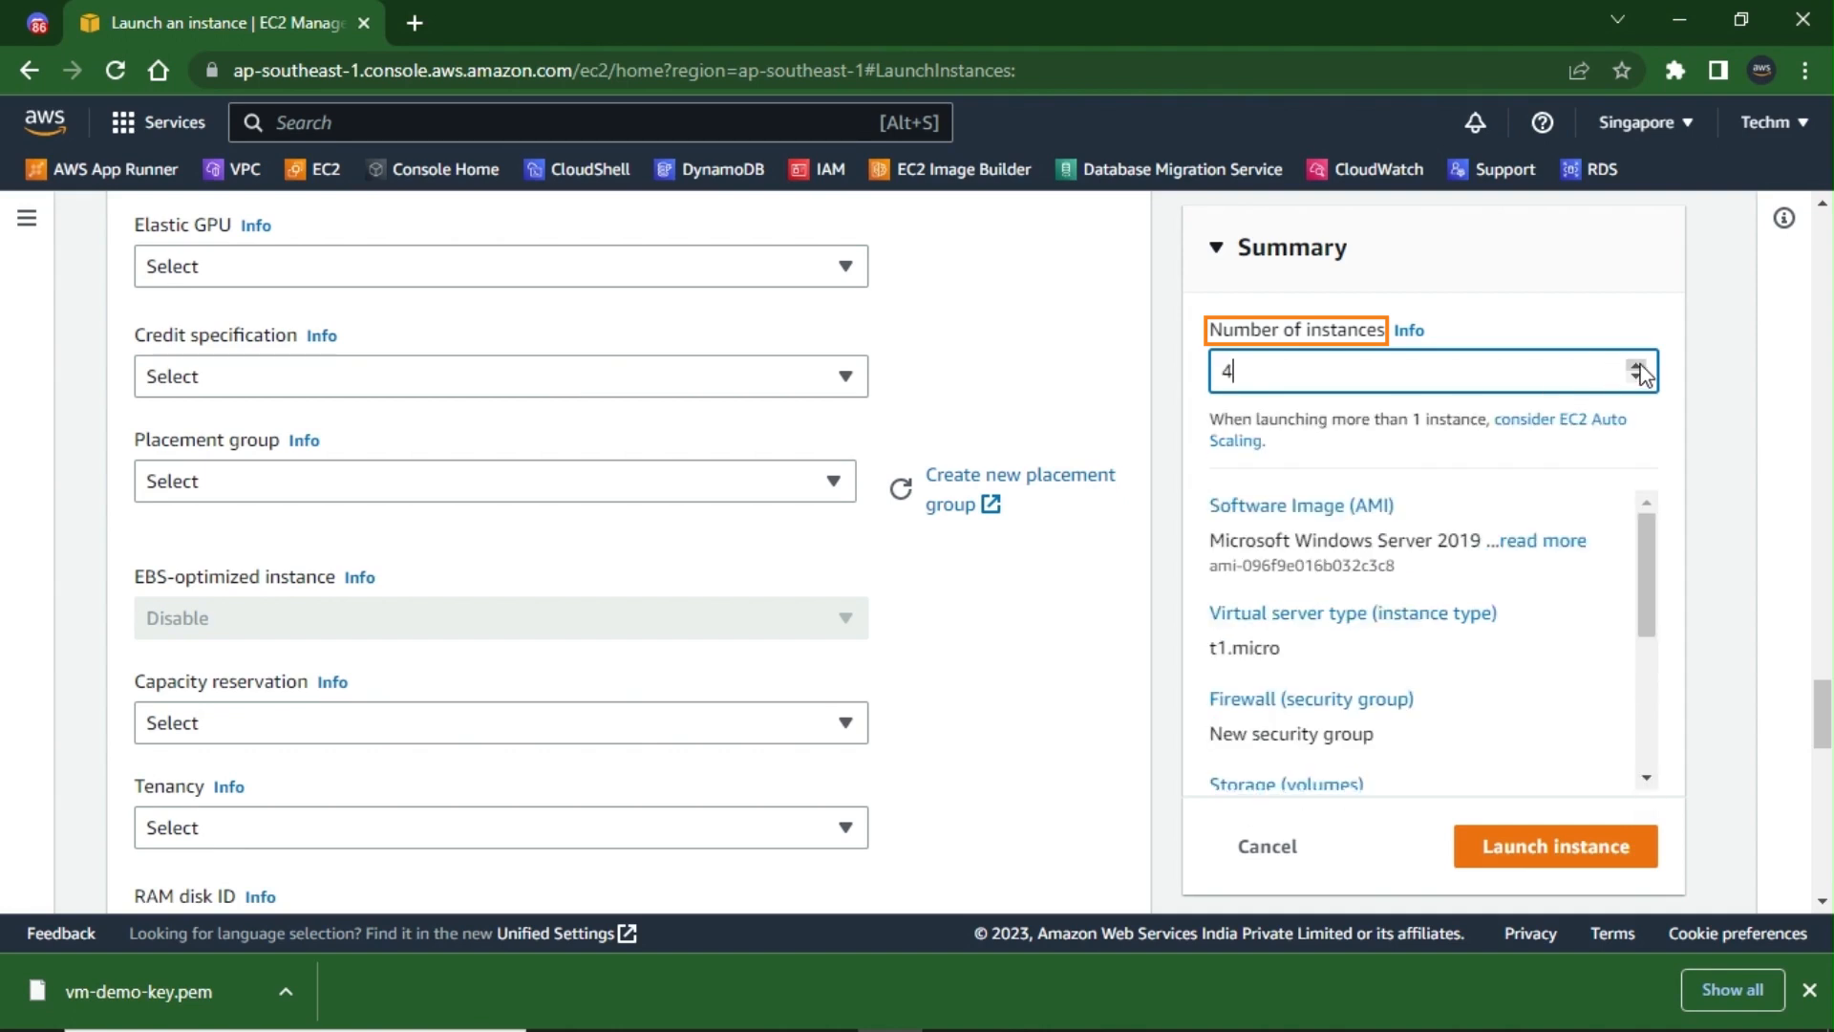
# - Set the number of instances in the launch summary to 1
pyautogui.click(1637, 365)
pyautogui.click(1637, 365)
pyautogui.click(1637, 365)
pyautogui.click(1636, 365)
pyautogui.click(1637, 365)
pyautogui.click(1636, 365)
pyautogui.click(1636, 365)
pyautogui.click(1637, 365)
pyautogui.press('BackSpace')
pyautogui.press('BackSpace')
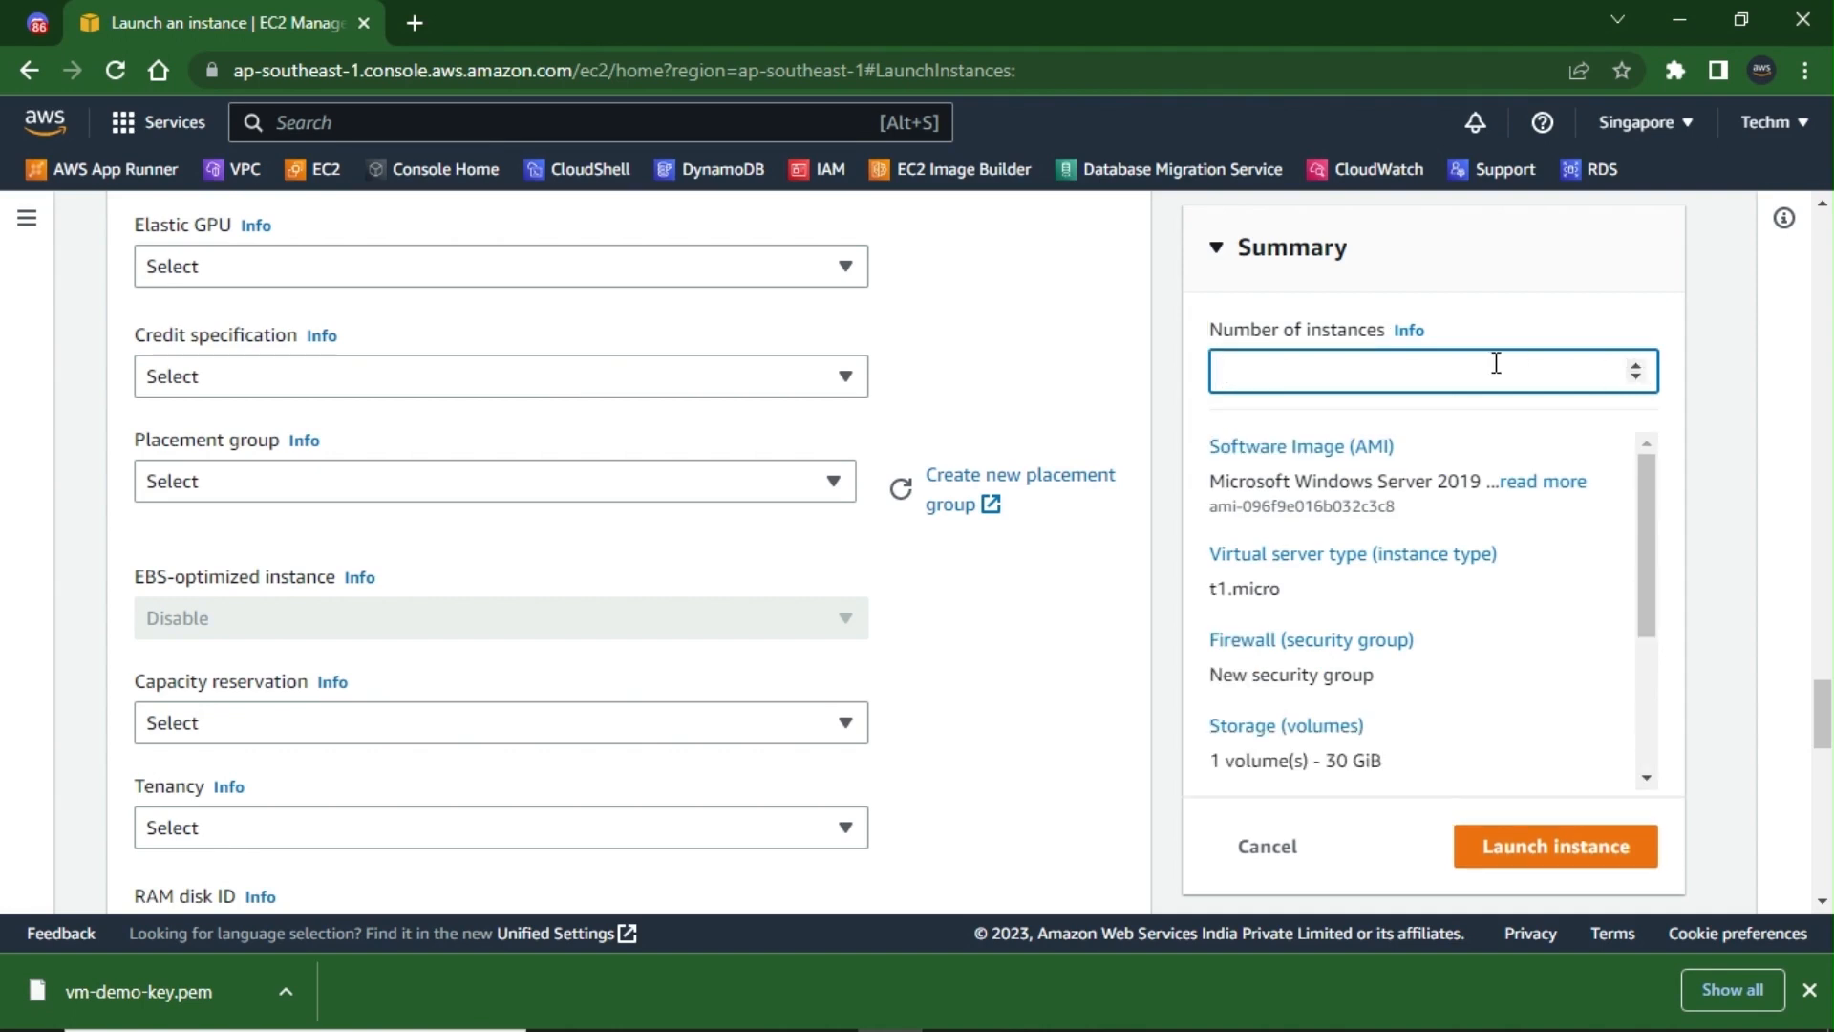
pyautogui.write('1')
pyautogui.press('Tab')
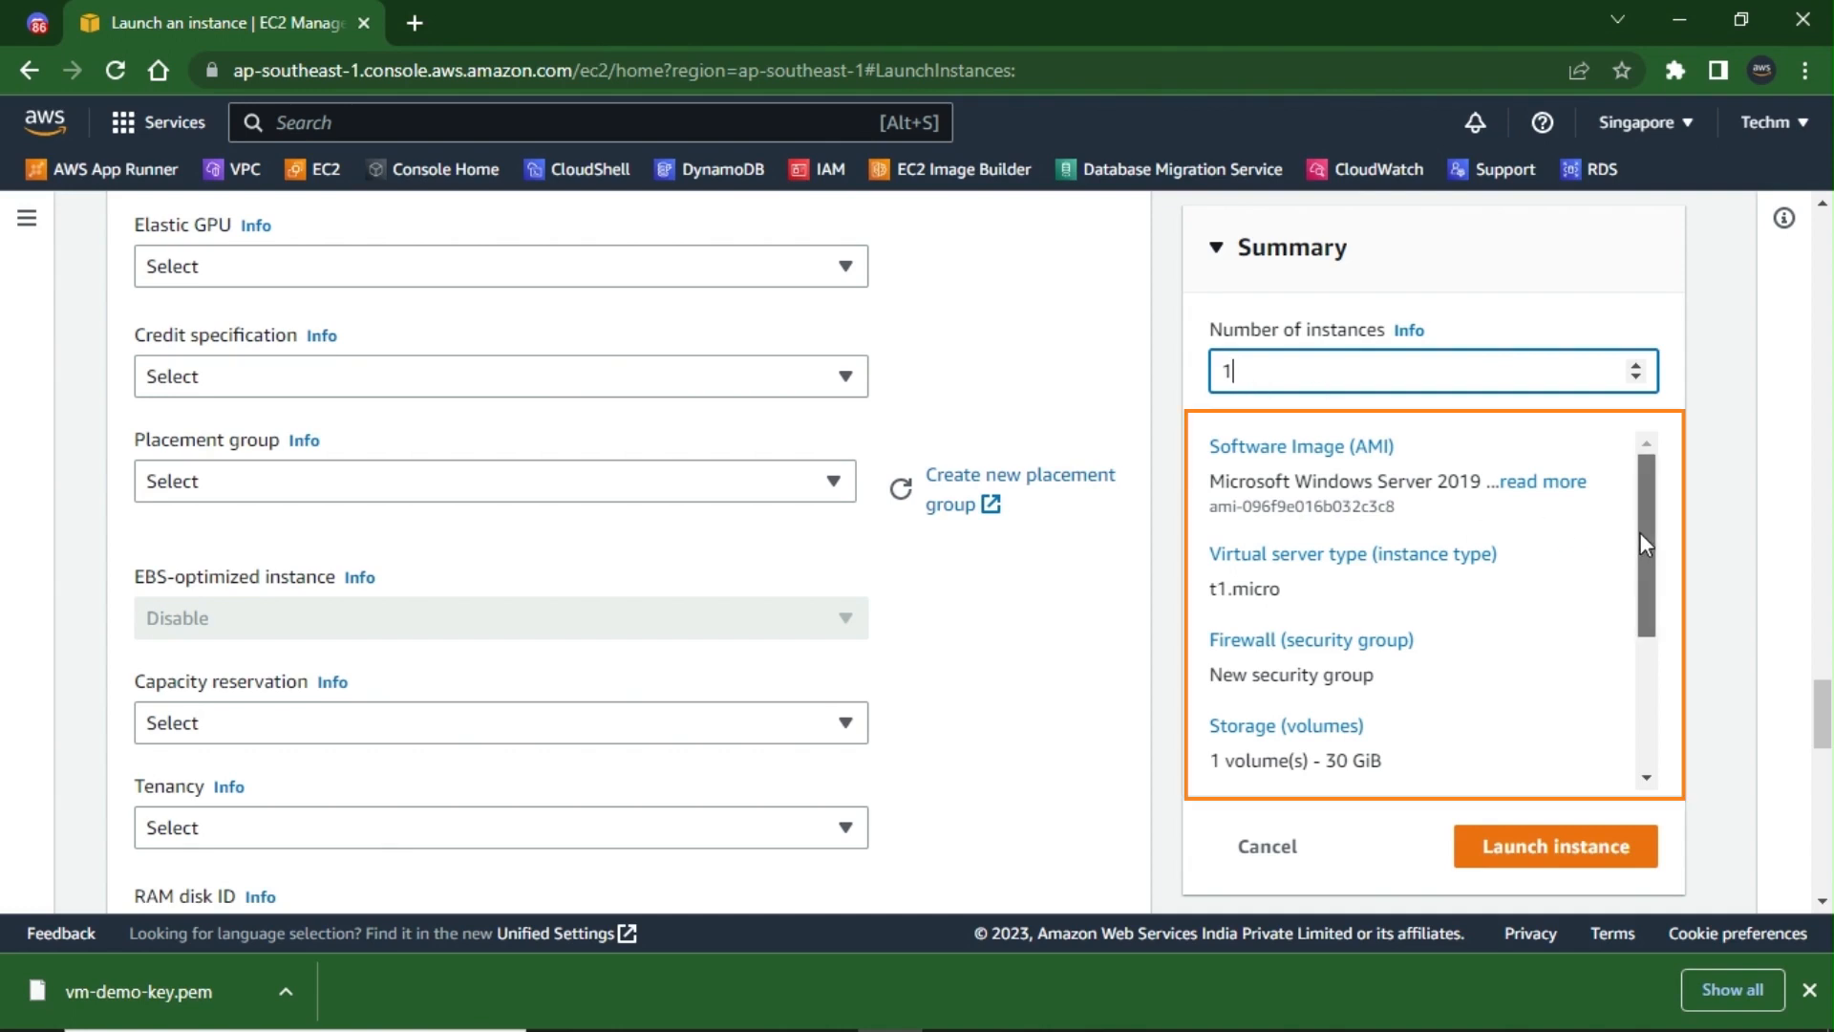
# - Review the rest of the configuration summary and launch the instance
pyautogui.moveTo(1639, 531); pyautogui.dragTo(1641, 564)
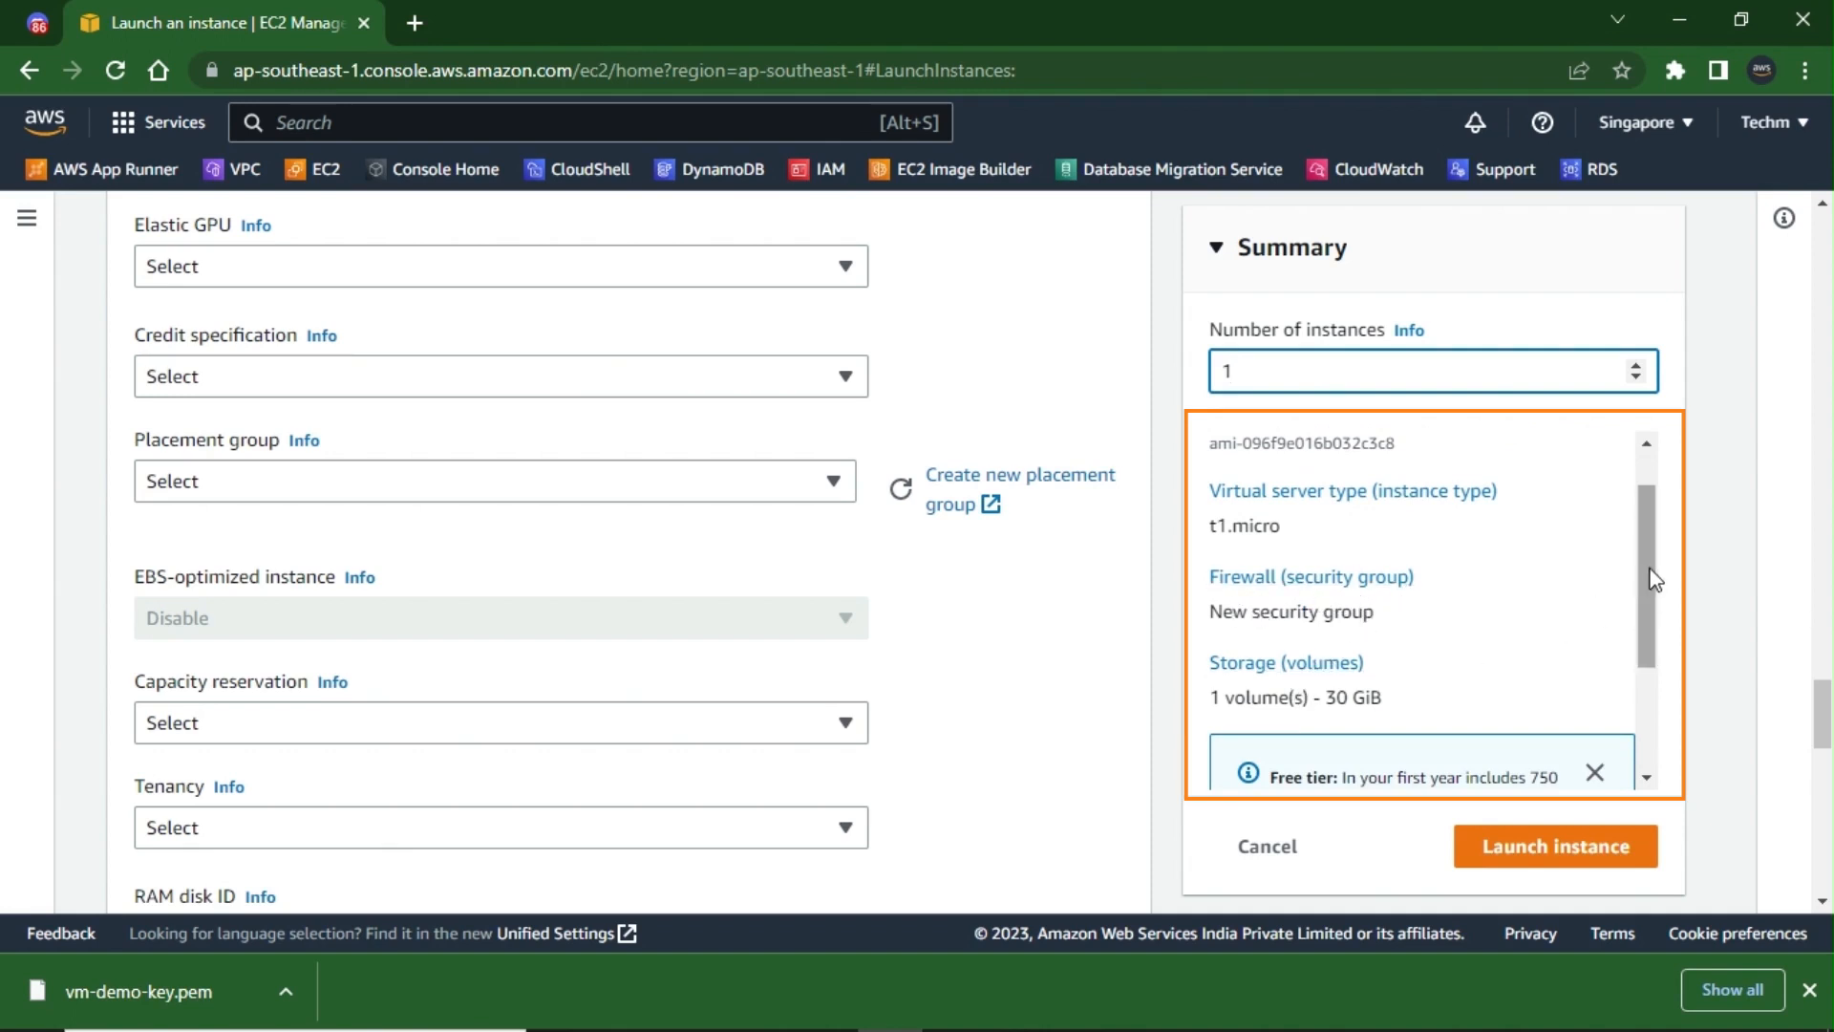
pyautogui.moveTo(1647, 573); pyautogui.dragTo(1645, 675)
pyautogui.click(1546, 834)
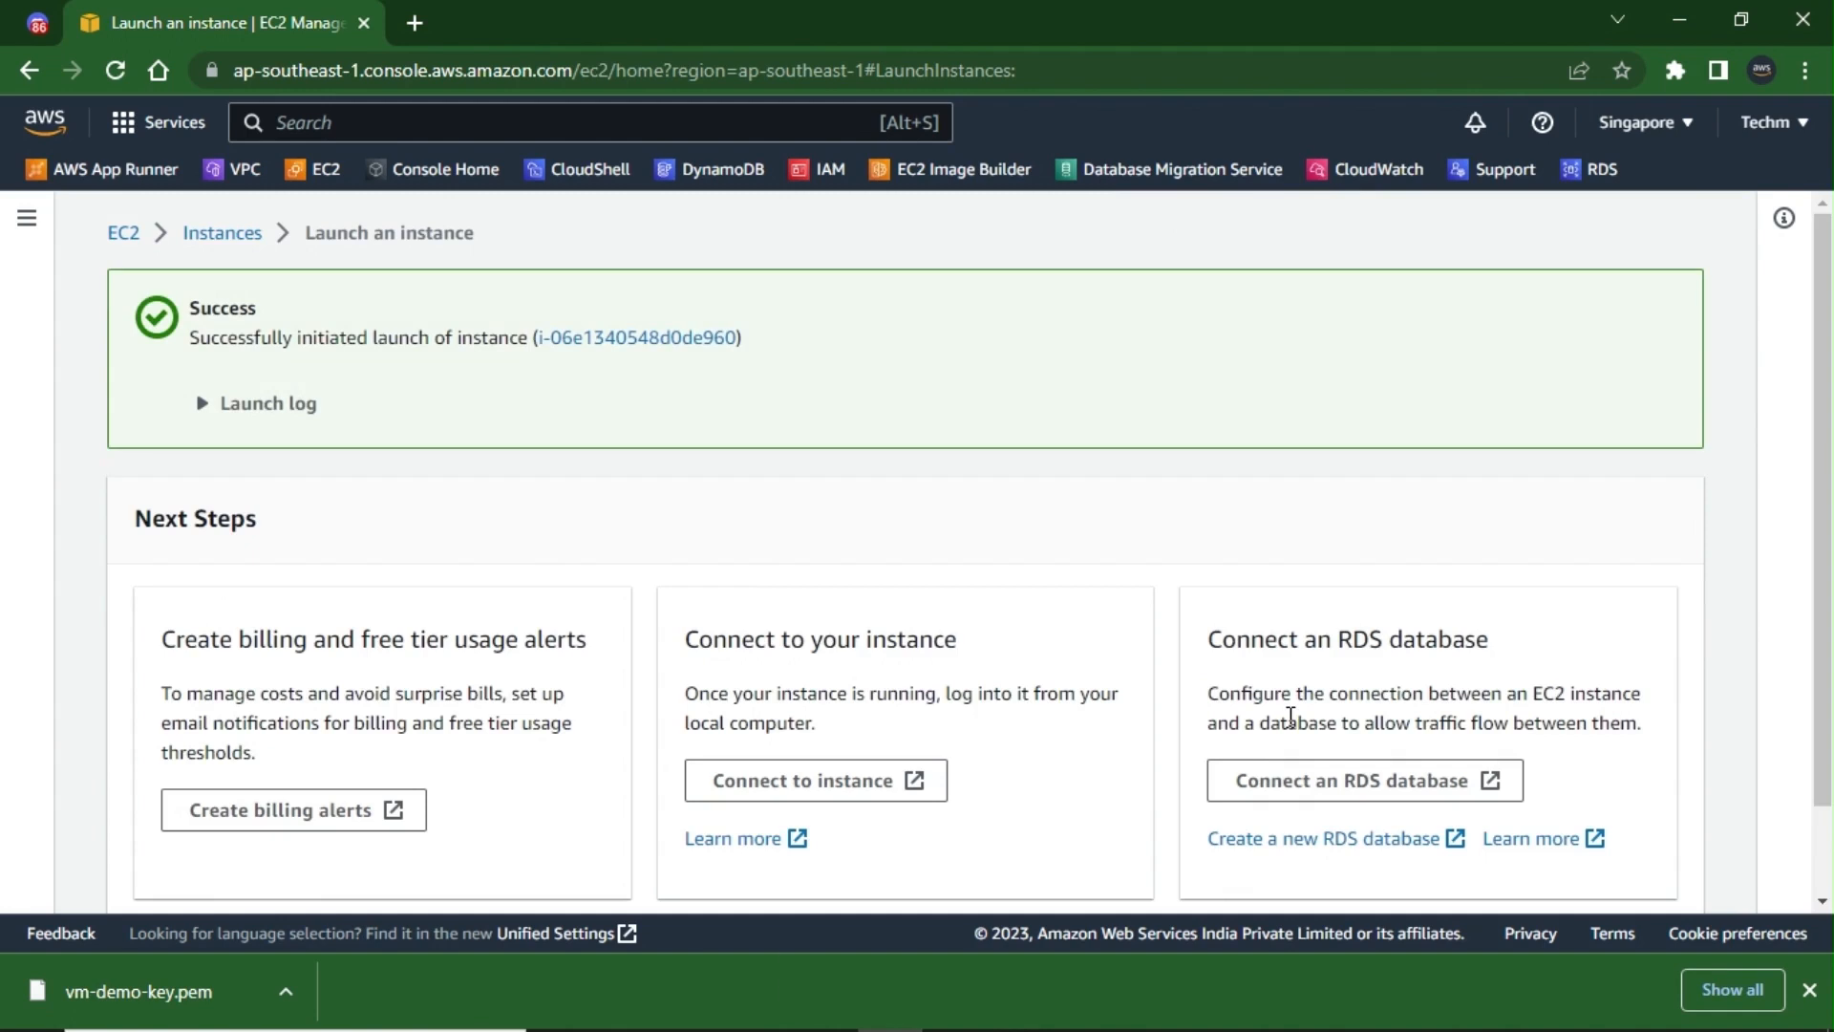
# - Open the newly launched instance in the instances list and review its columns from state and type through key name and launch time
pyautogui.click(668, 339)
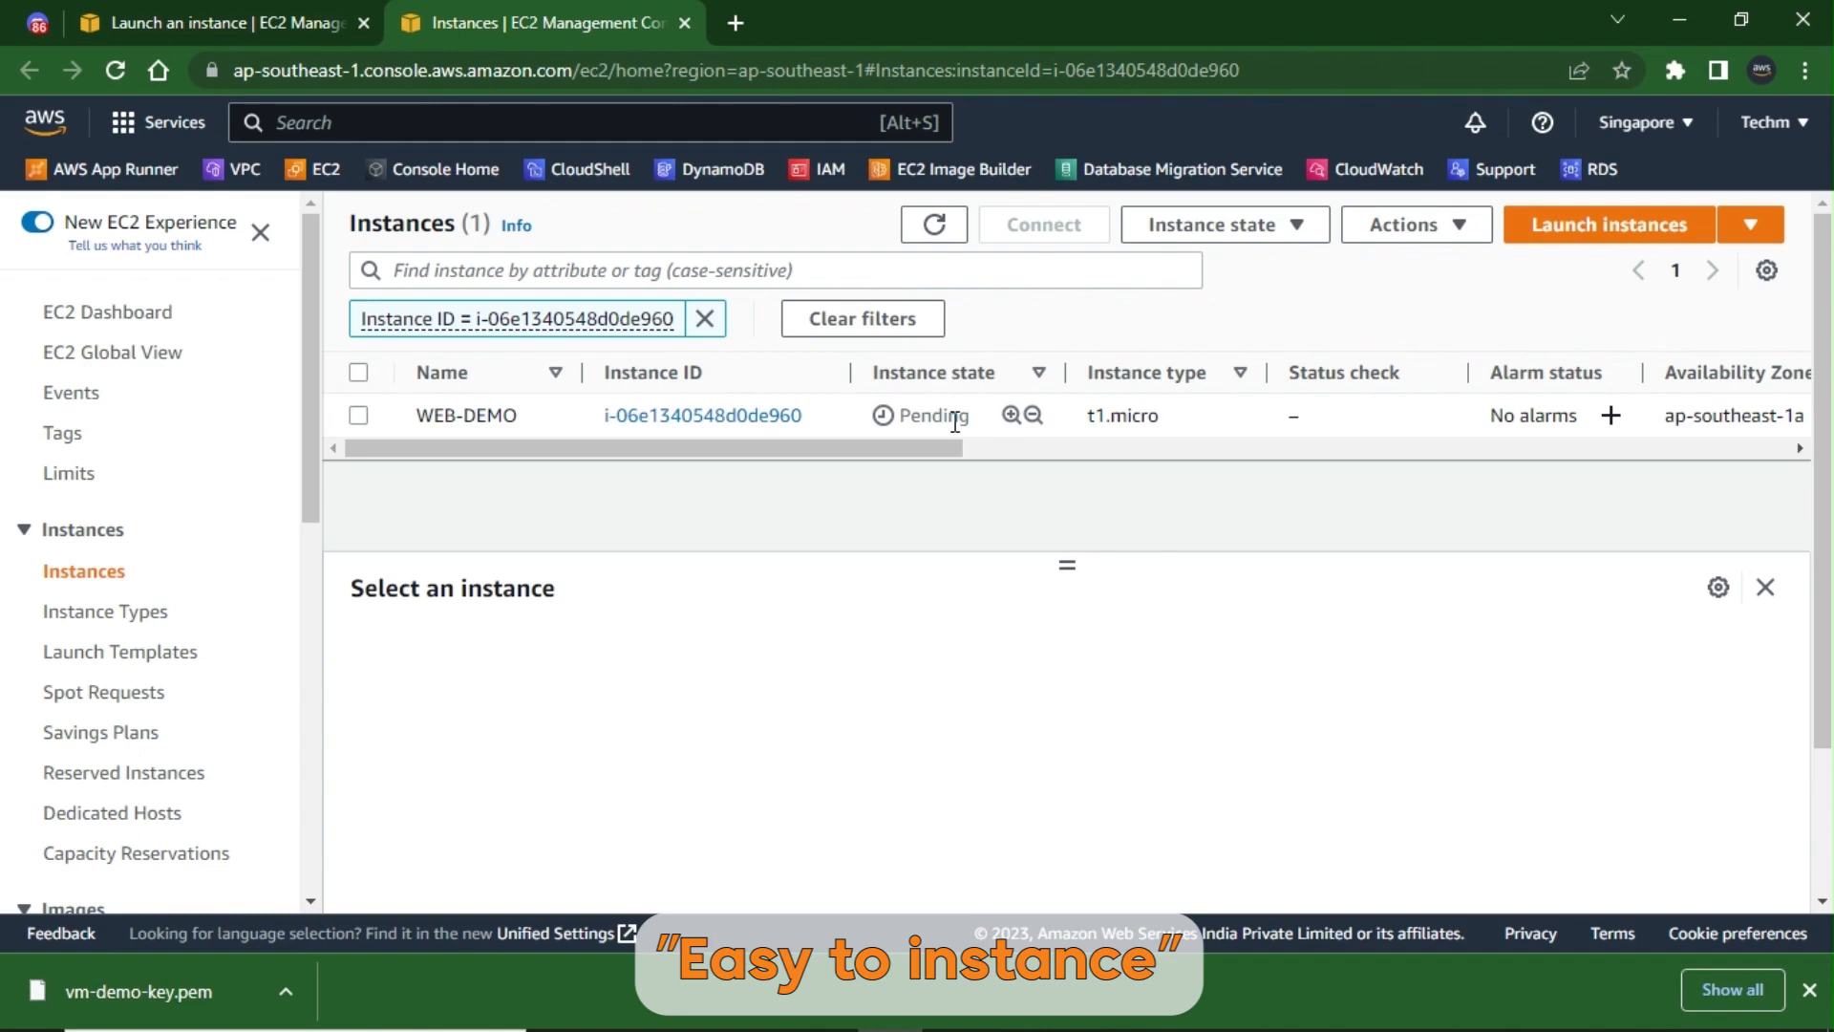
pyautogui.click(646, 416)
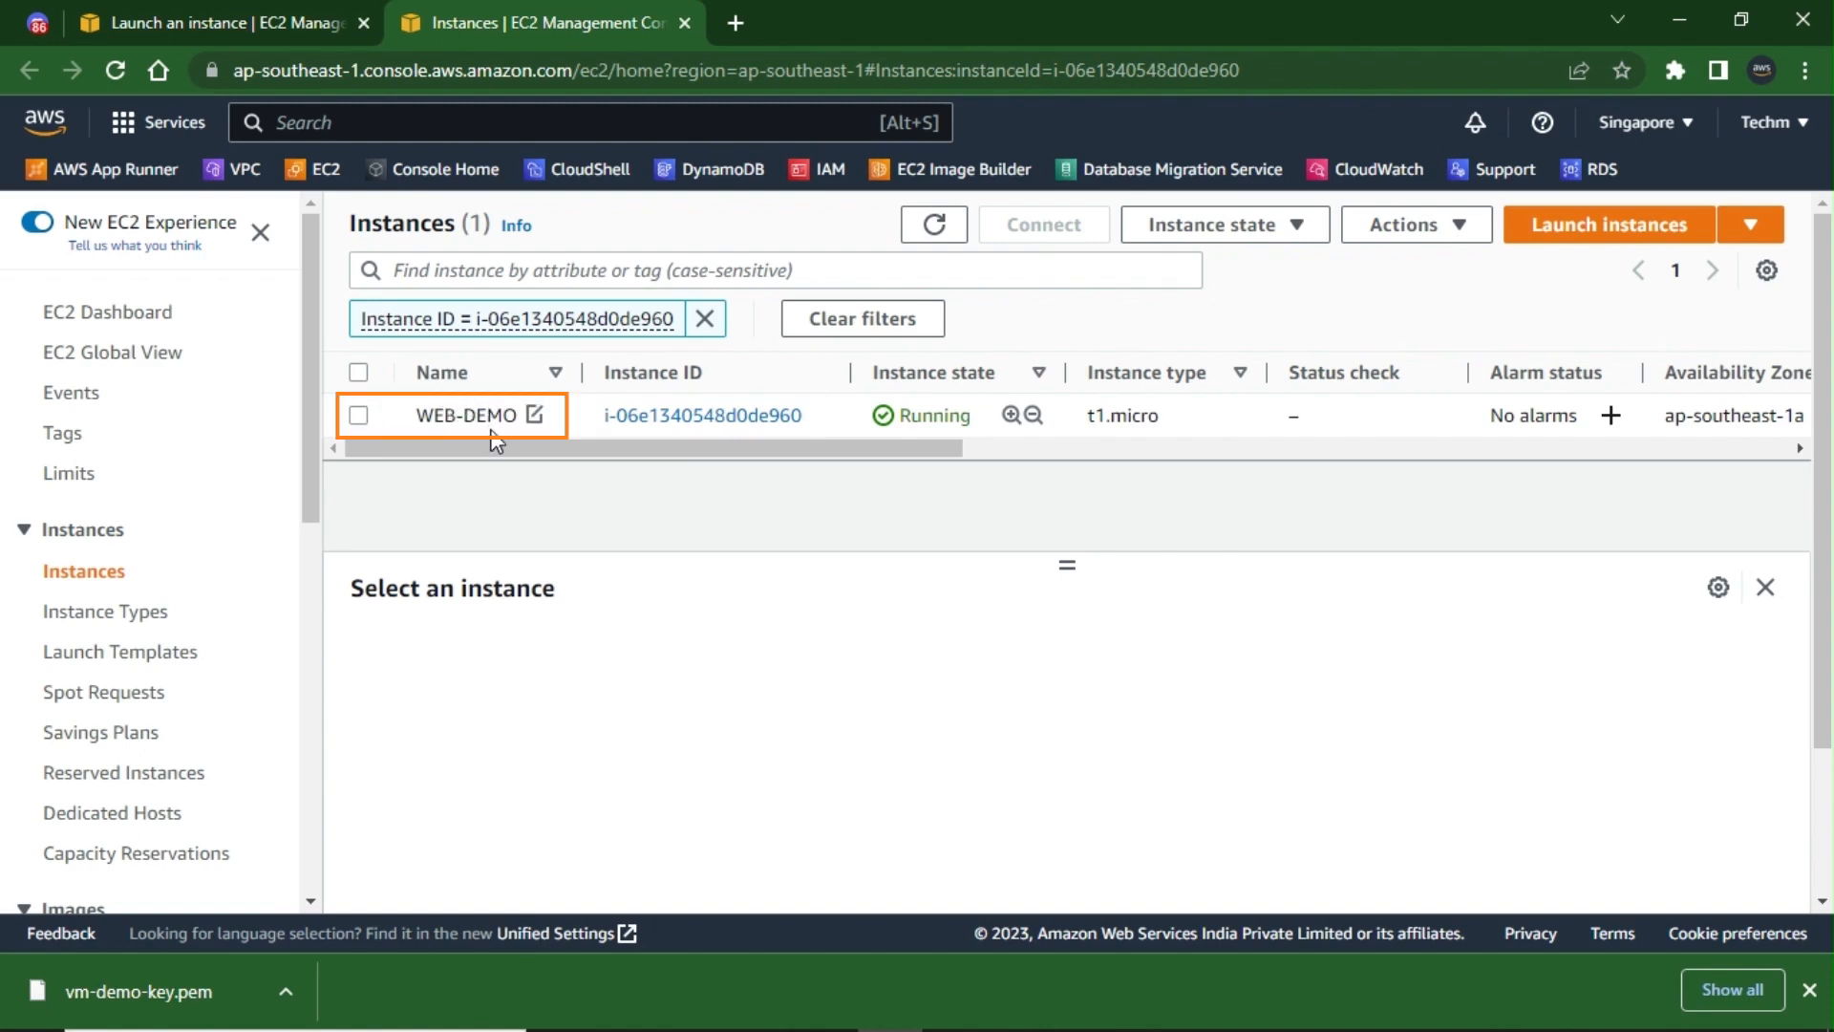
pyautogui.moveTo(490, 456); pyautogui.dragTo(893, 468)
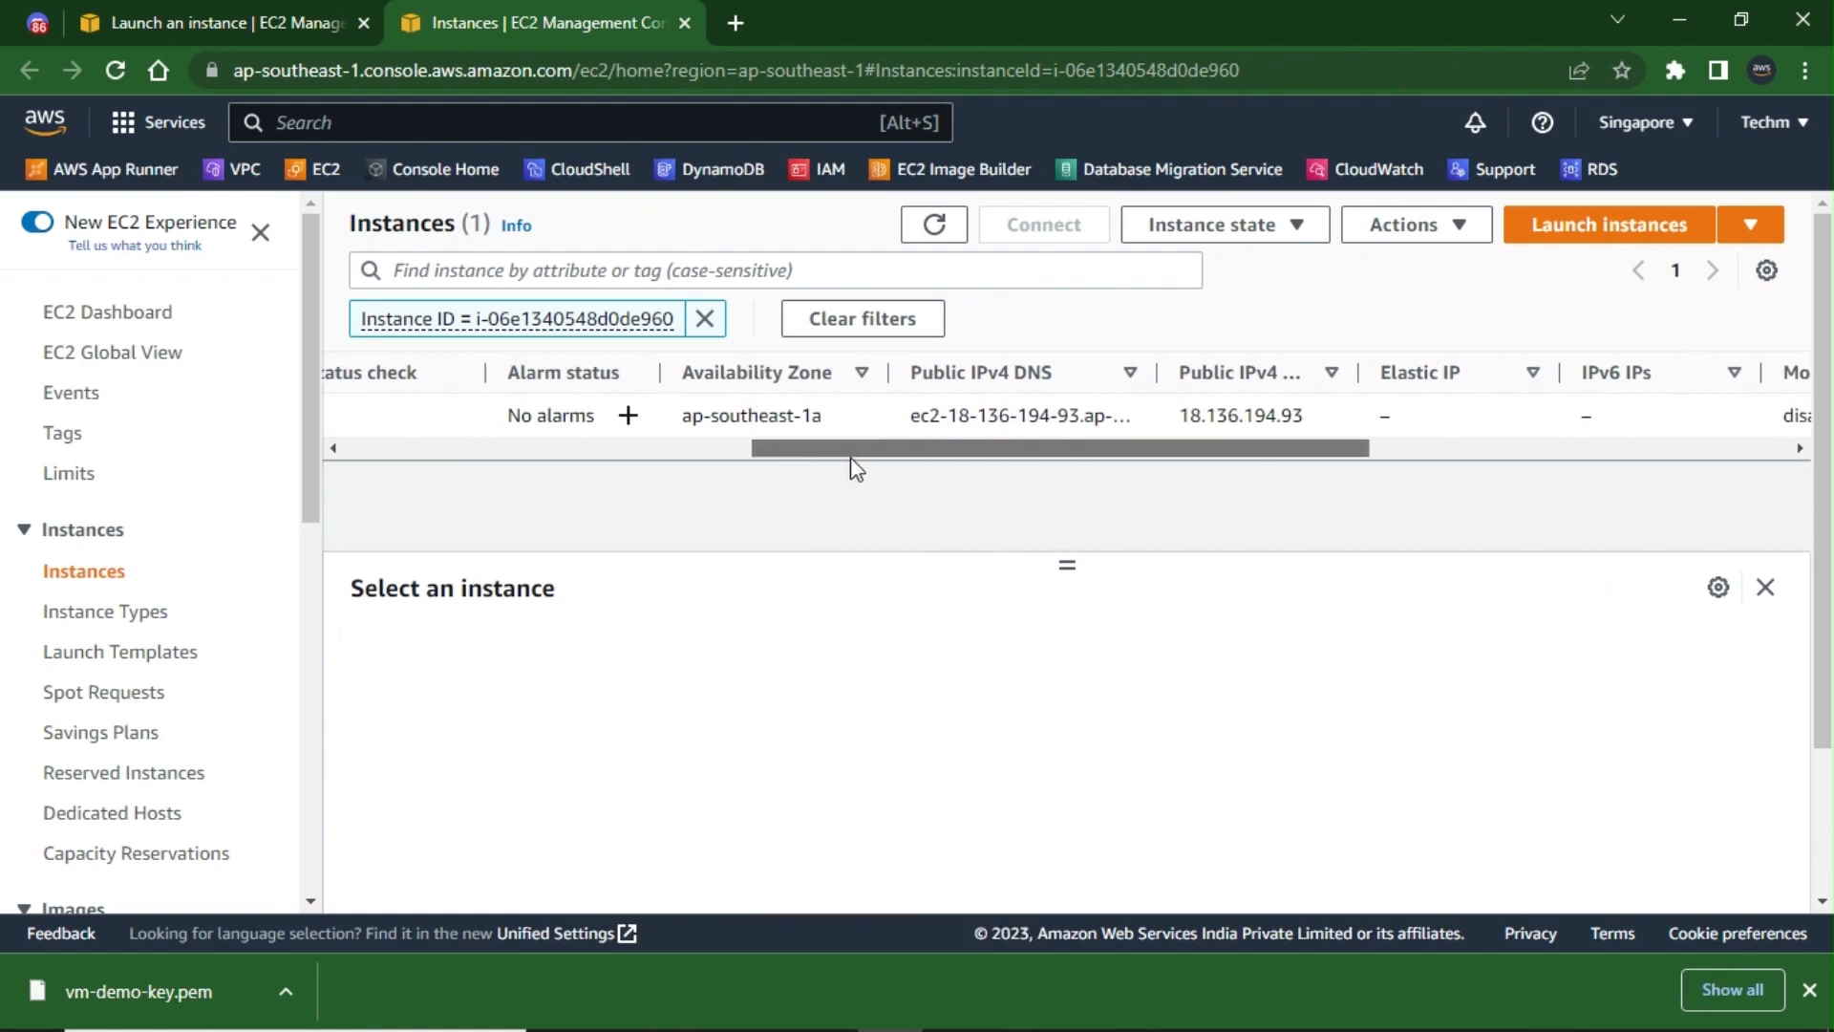
pyautogui.moveTo(852, 457); pyautogui.dragTo(1242, 447)
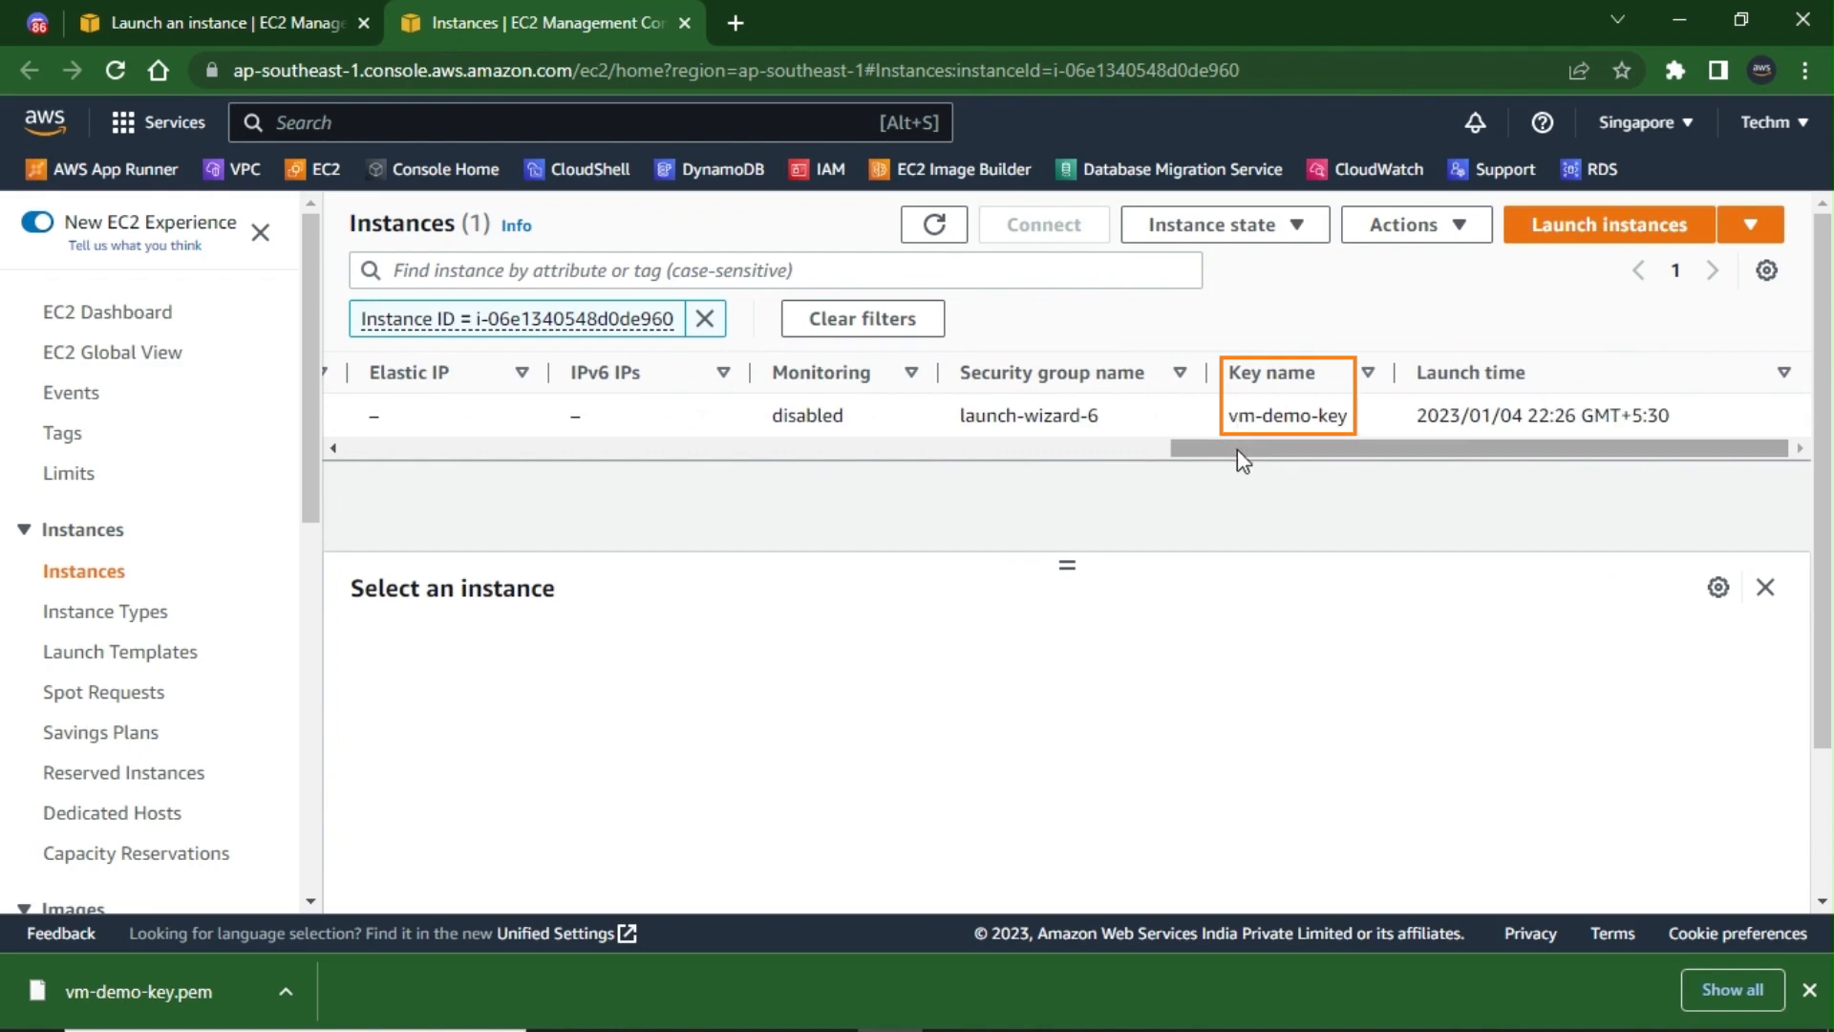
pyautogui.moveTo(1237, 450); pyautogui.dragTo(397, 449)
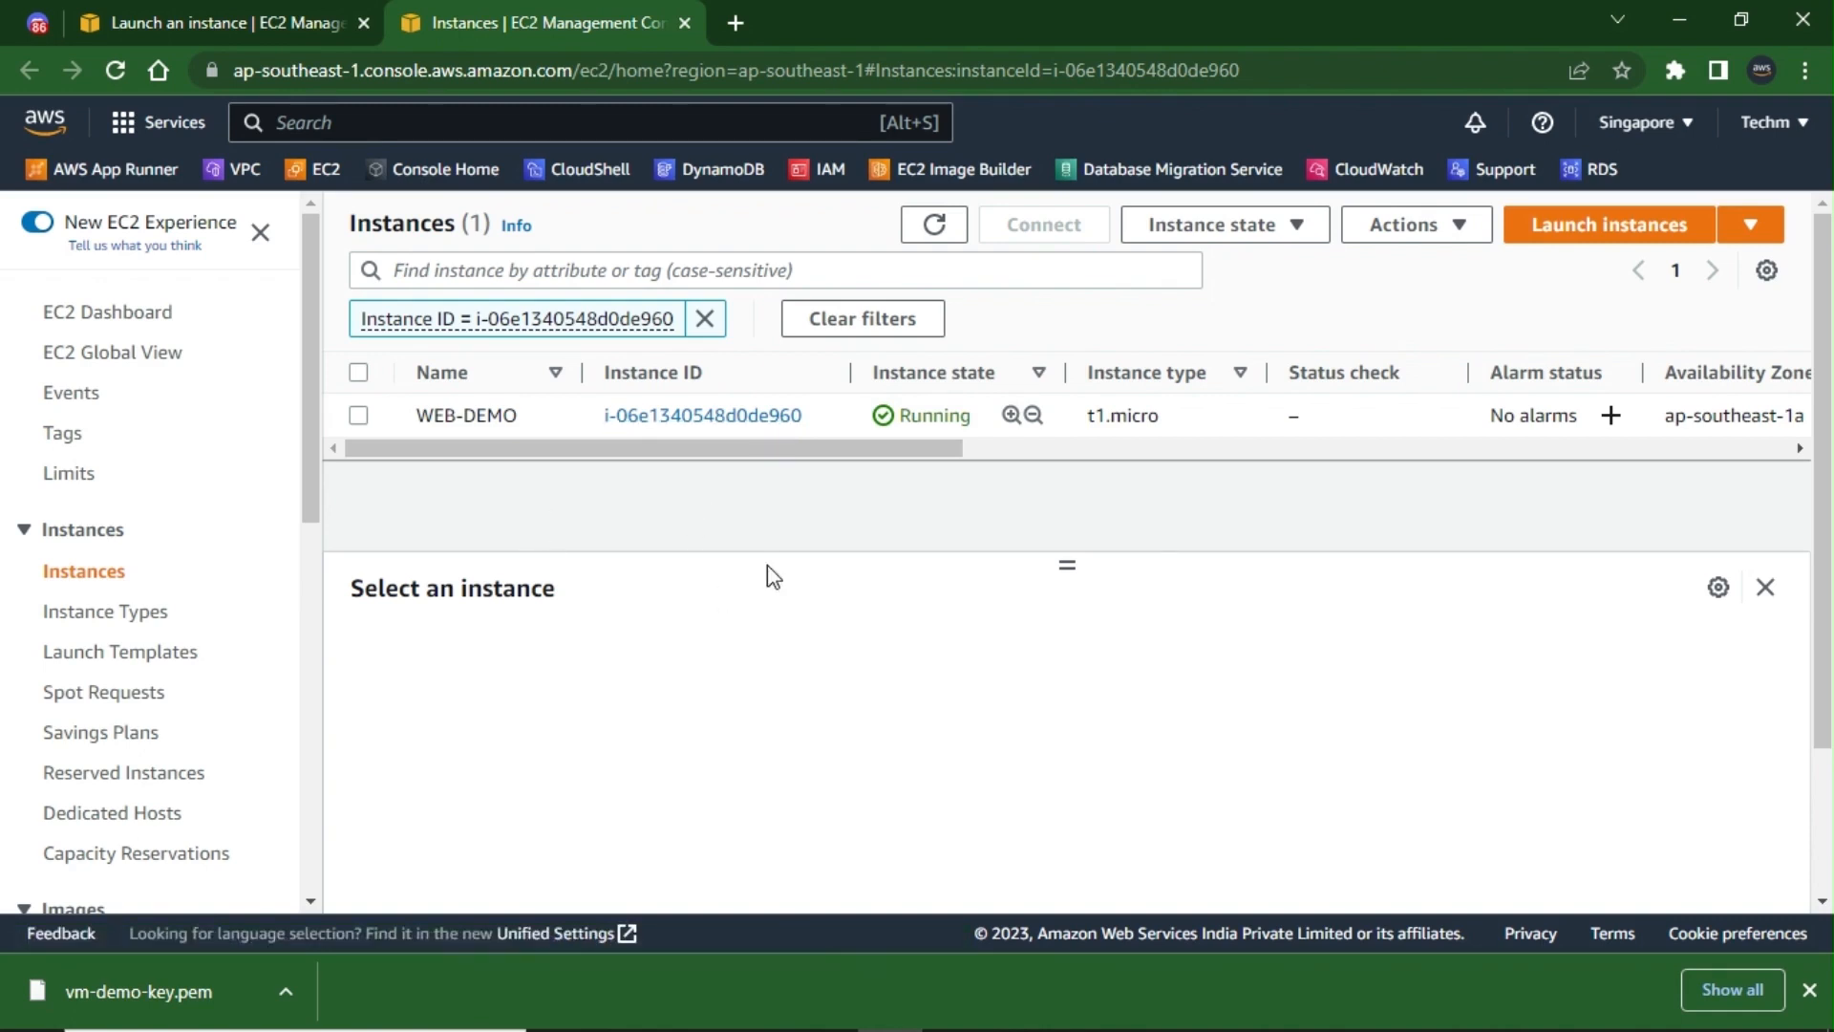
# - Select the WEB-DEMO instance and review its summary details, security, networking and storage information
pyautogui.click(360, 419)
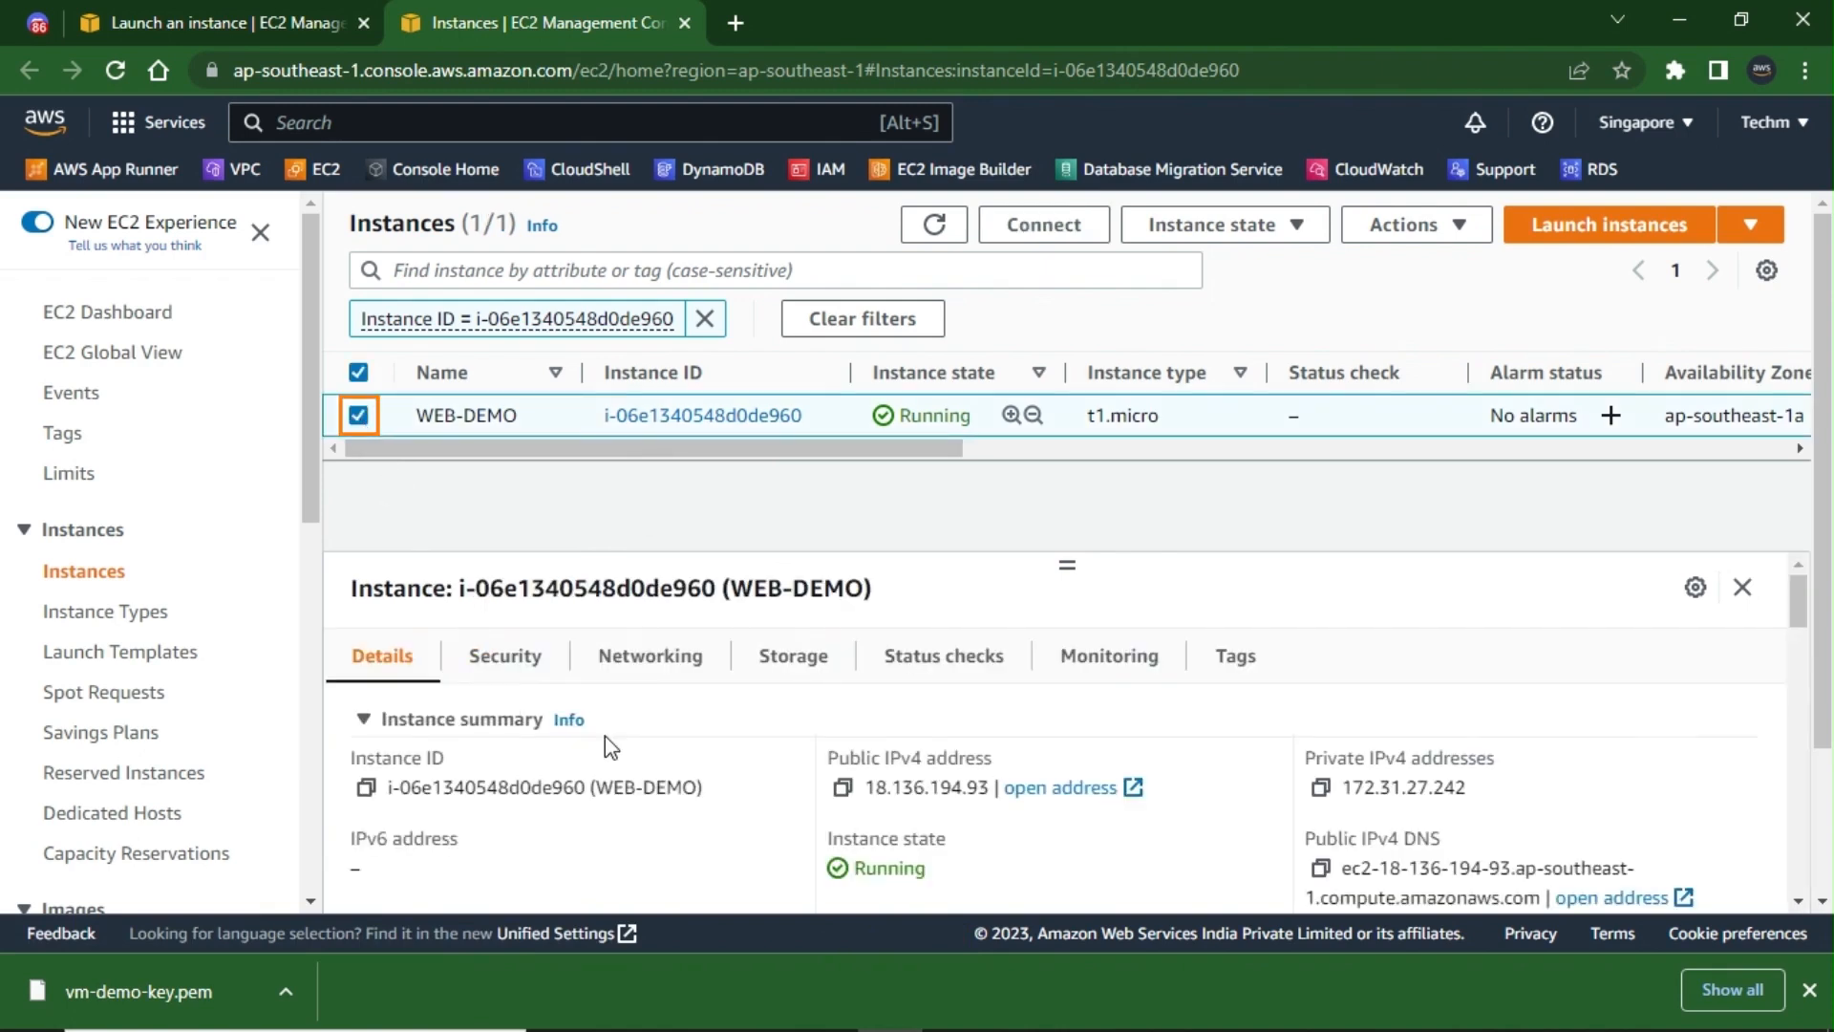
pyautogui.scroll(-1, 605, 736)
pyautogui.scroll(-1, 605, 736)
pyautogui.scroll(2, 605, 736)
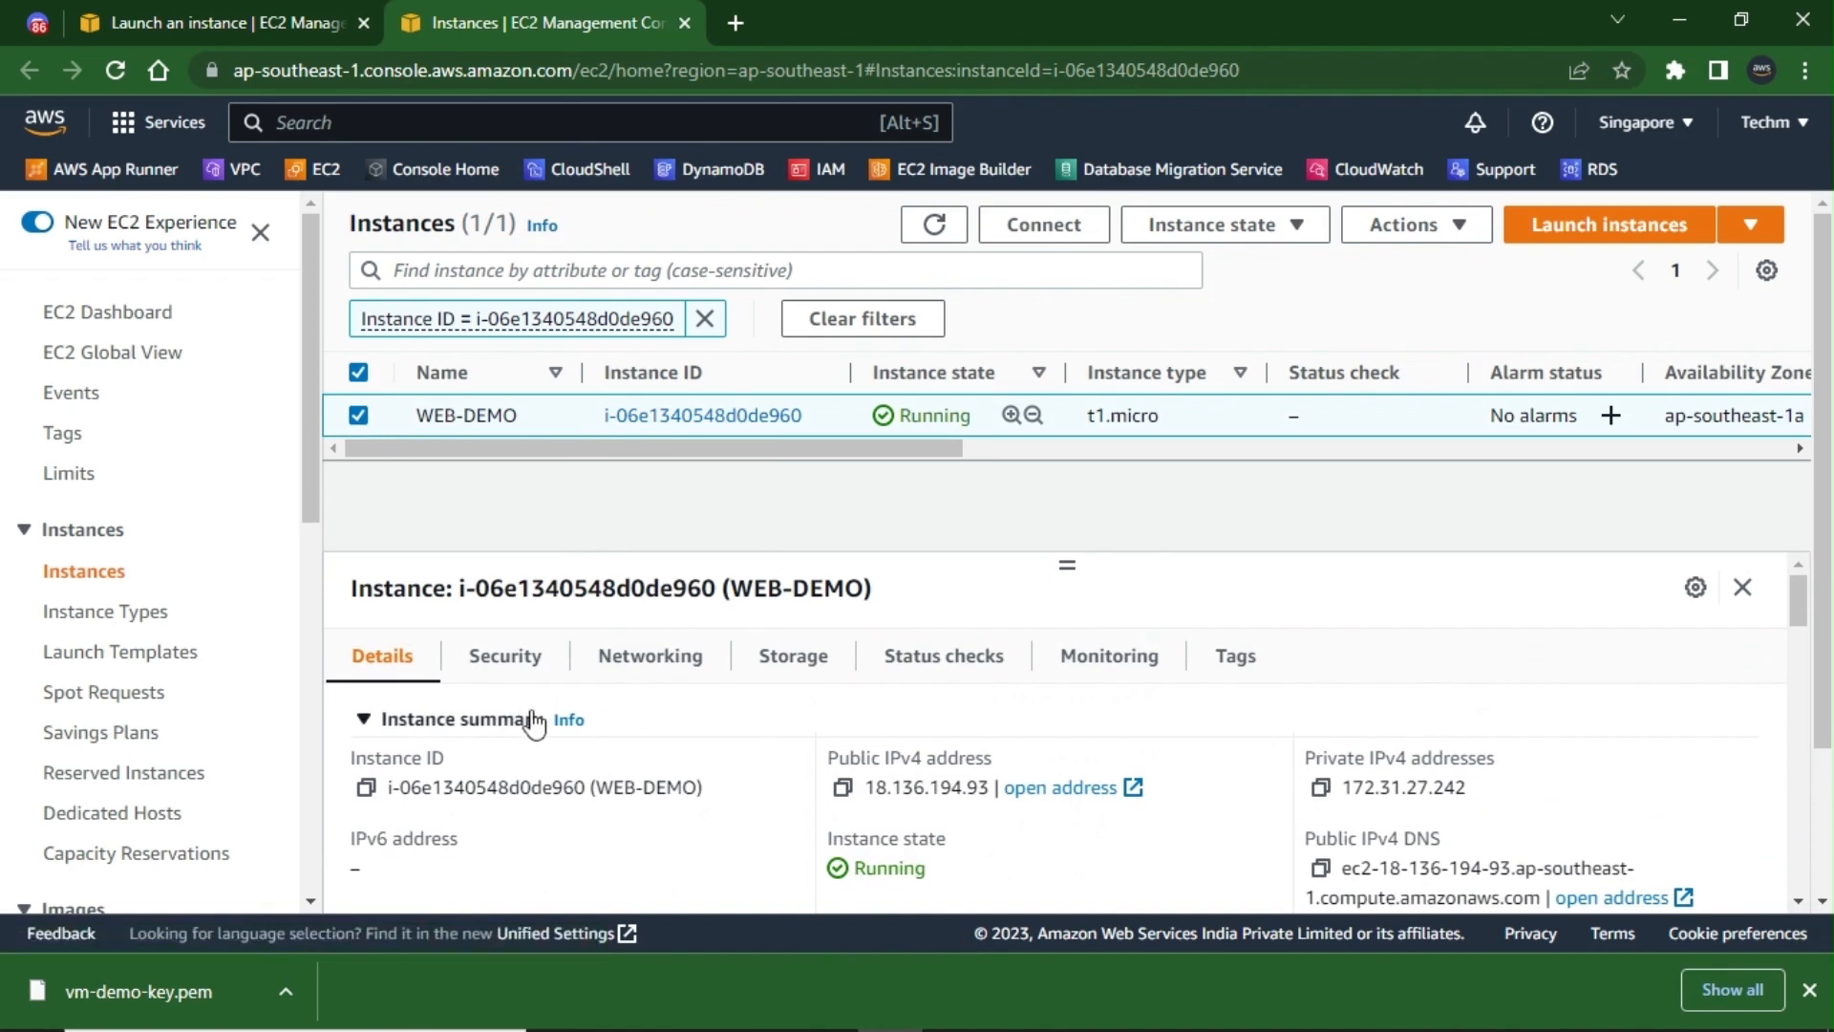
pyautogui.click(532, 670)
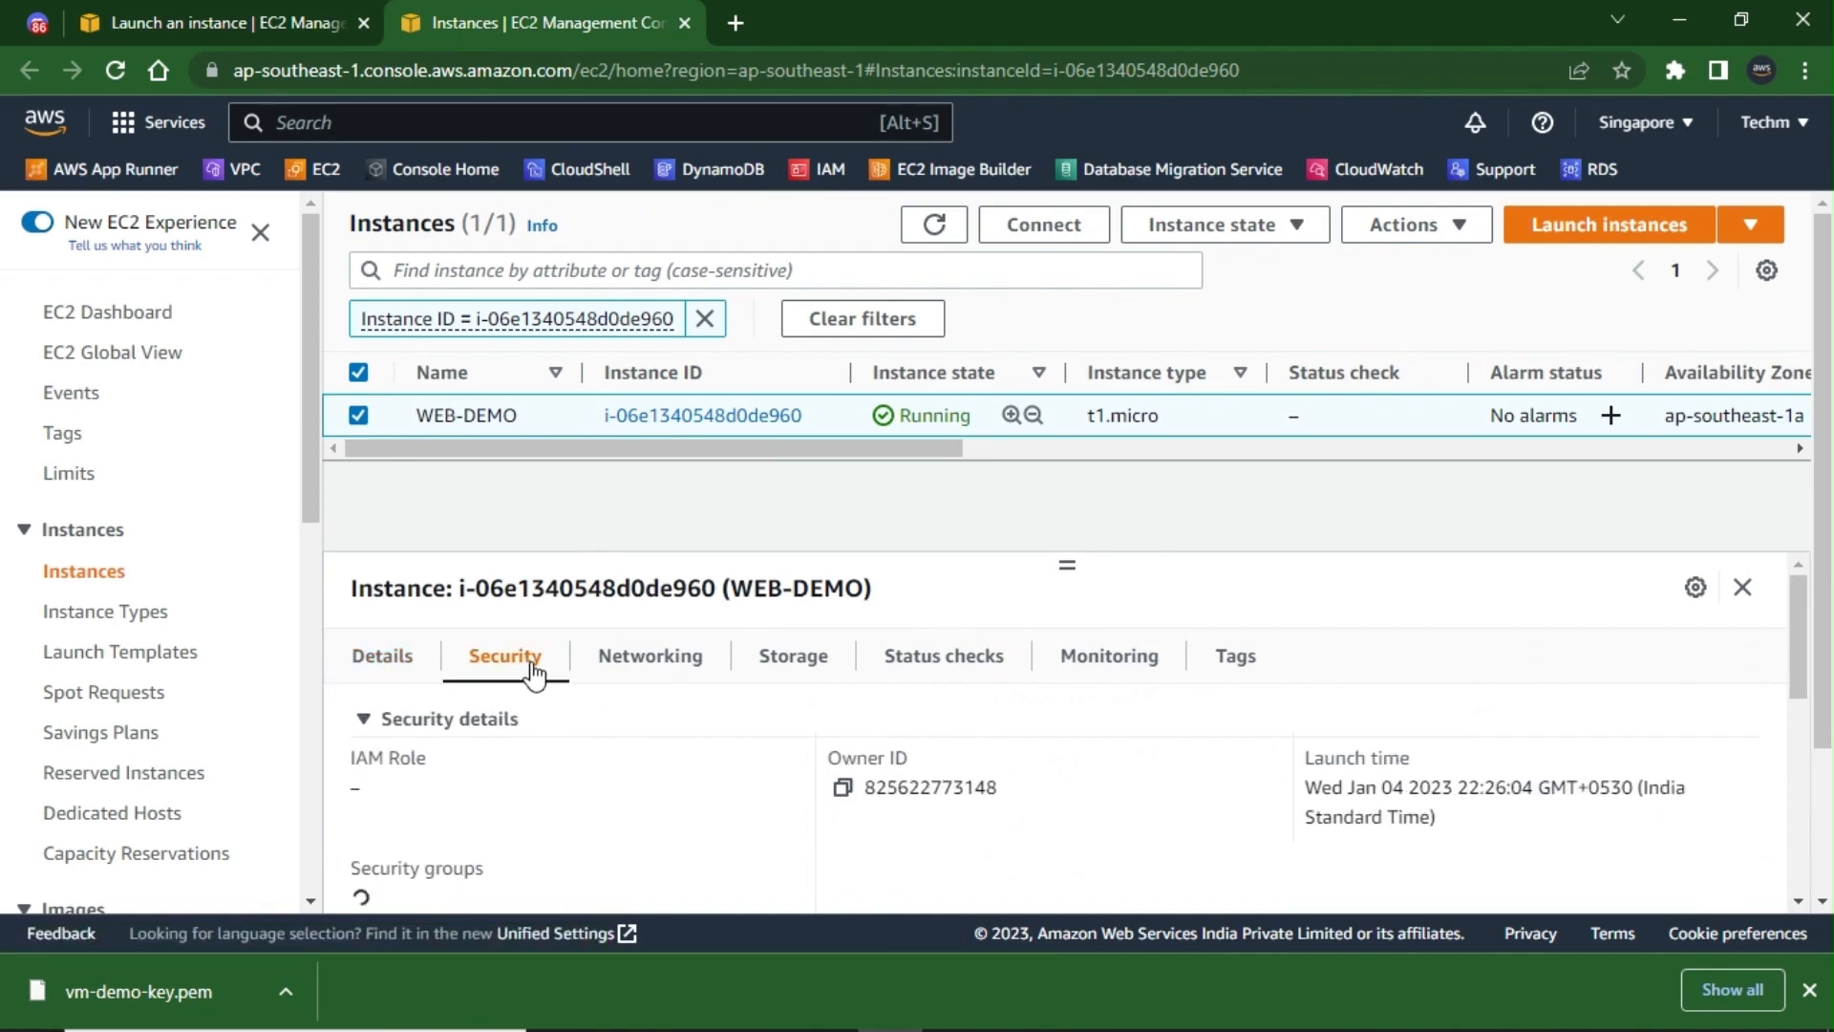
pyautogui.click(675, 685)
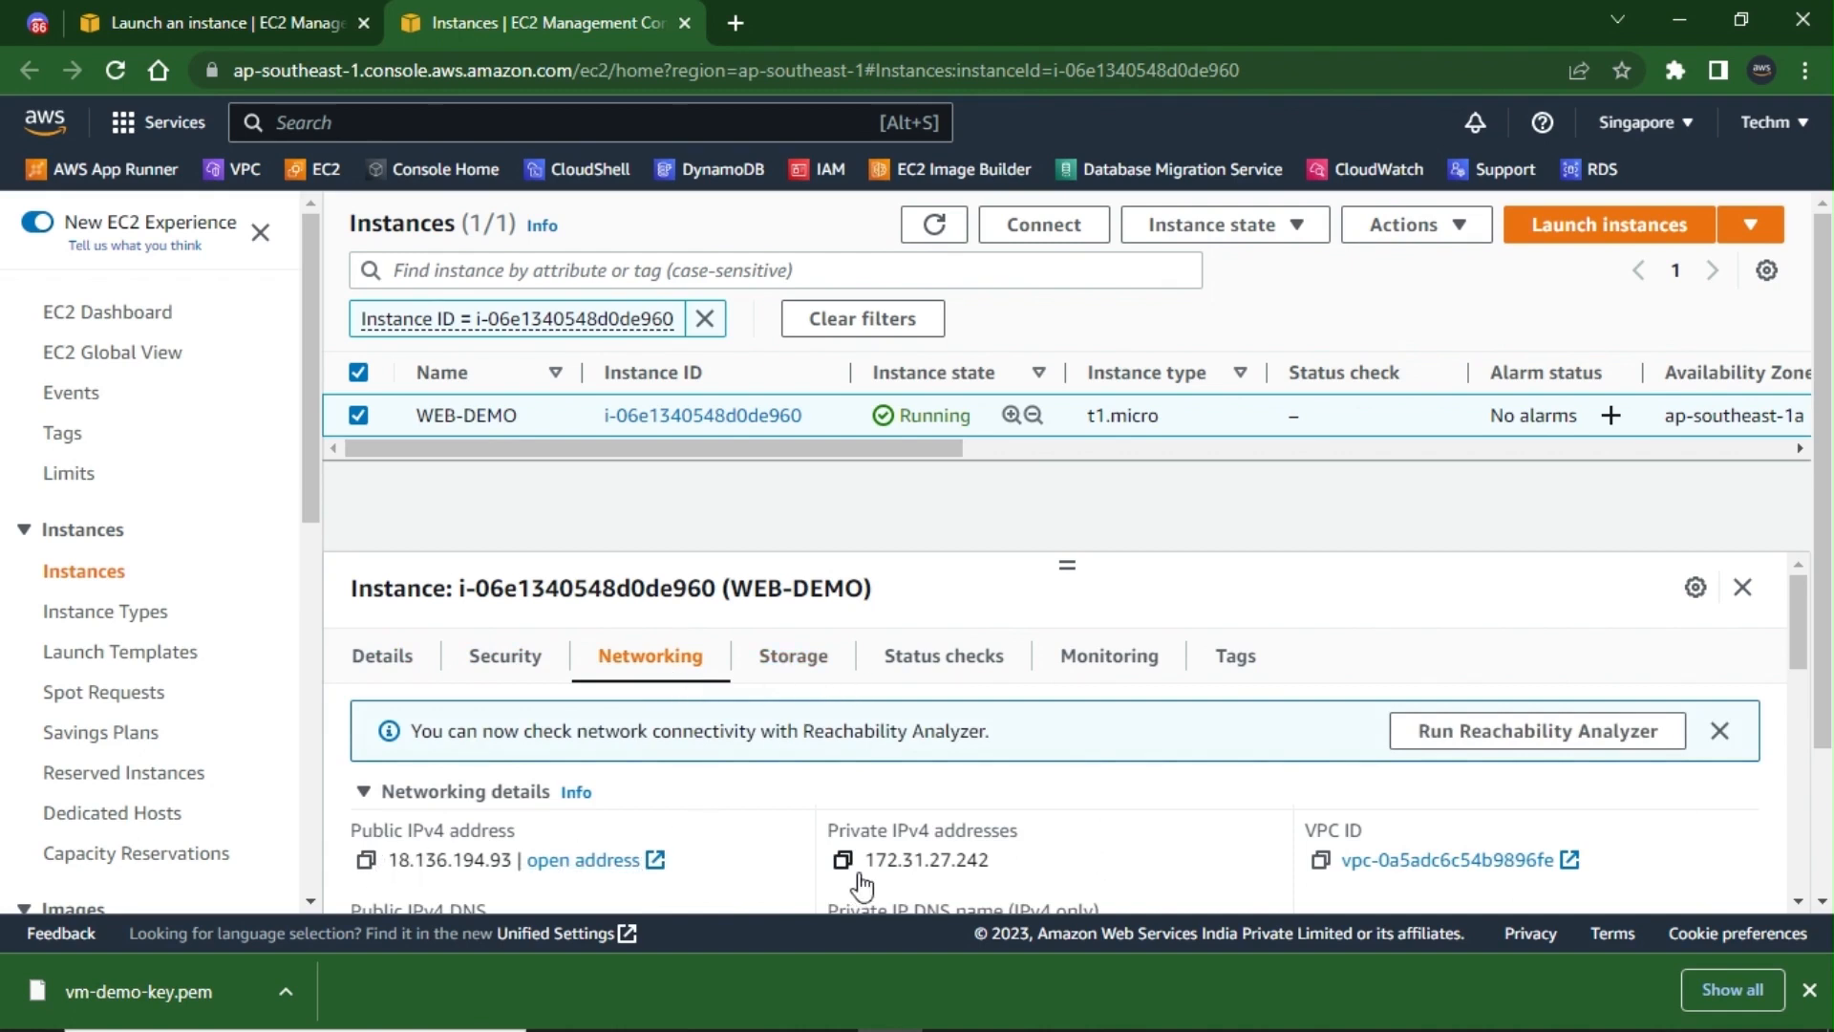
pyautogui.click(817, 667)
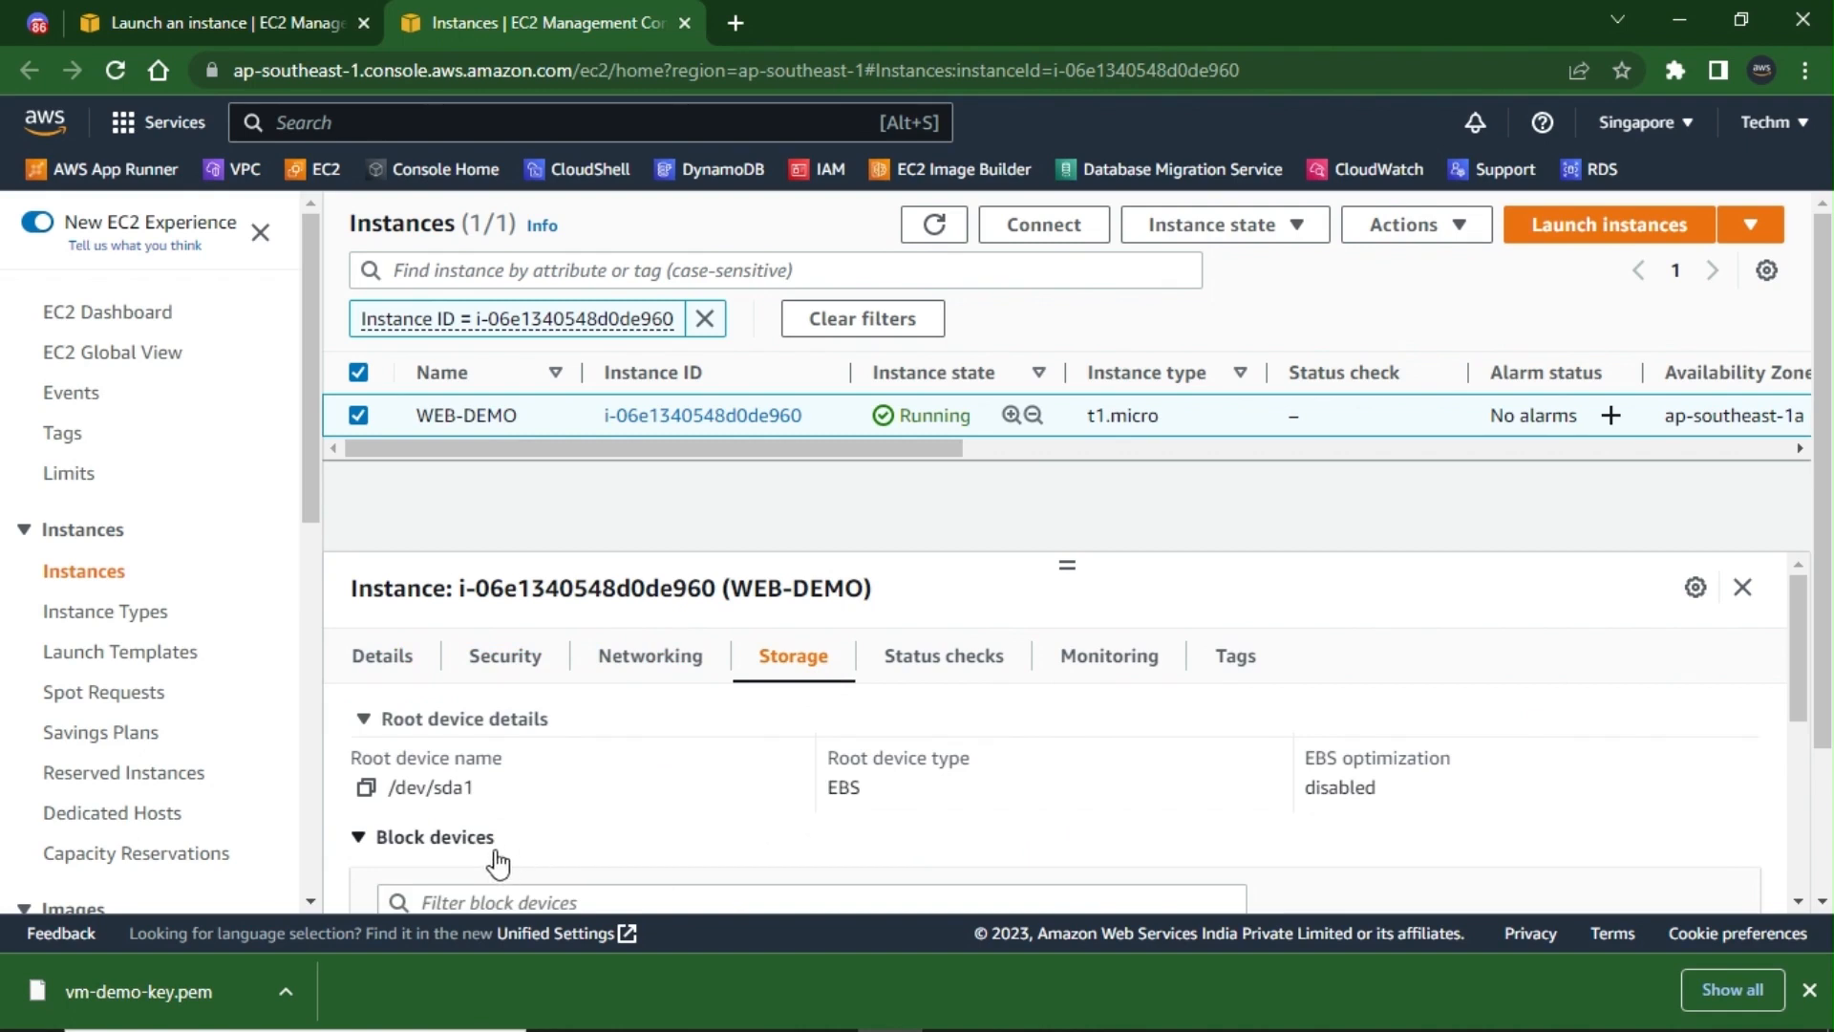
pyautogui.scroll(-2, 679, 854)
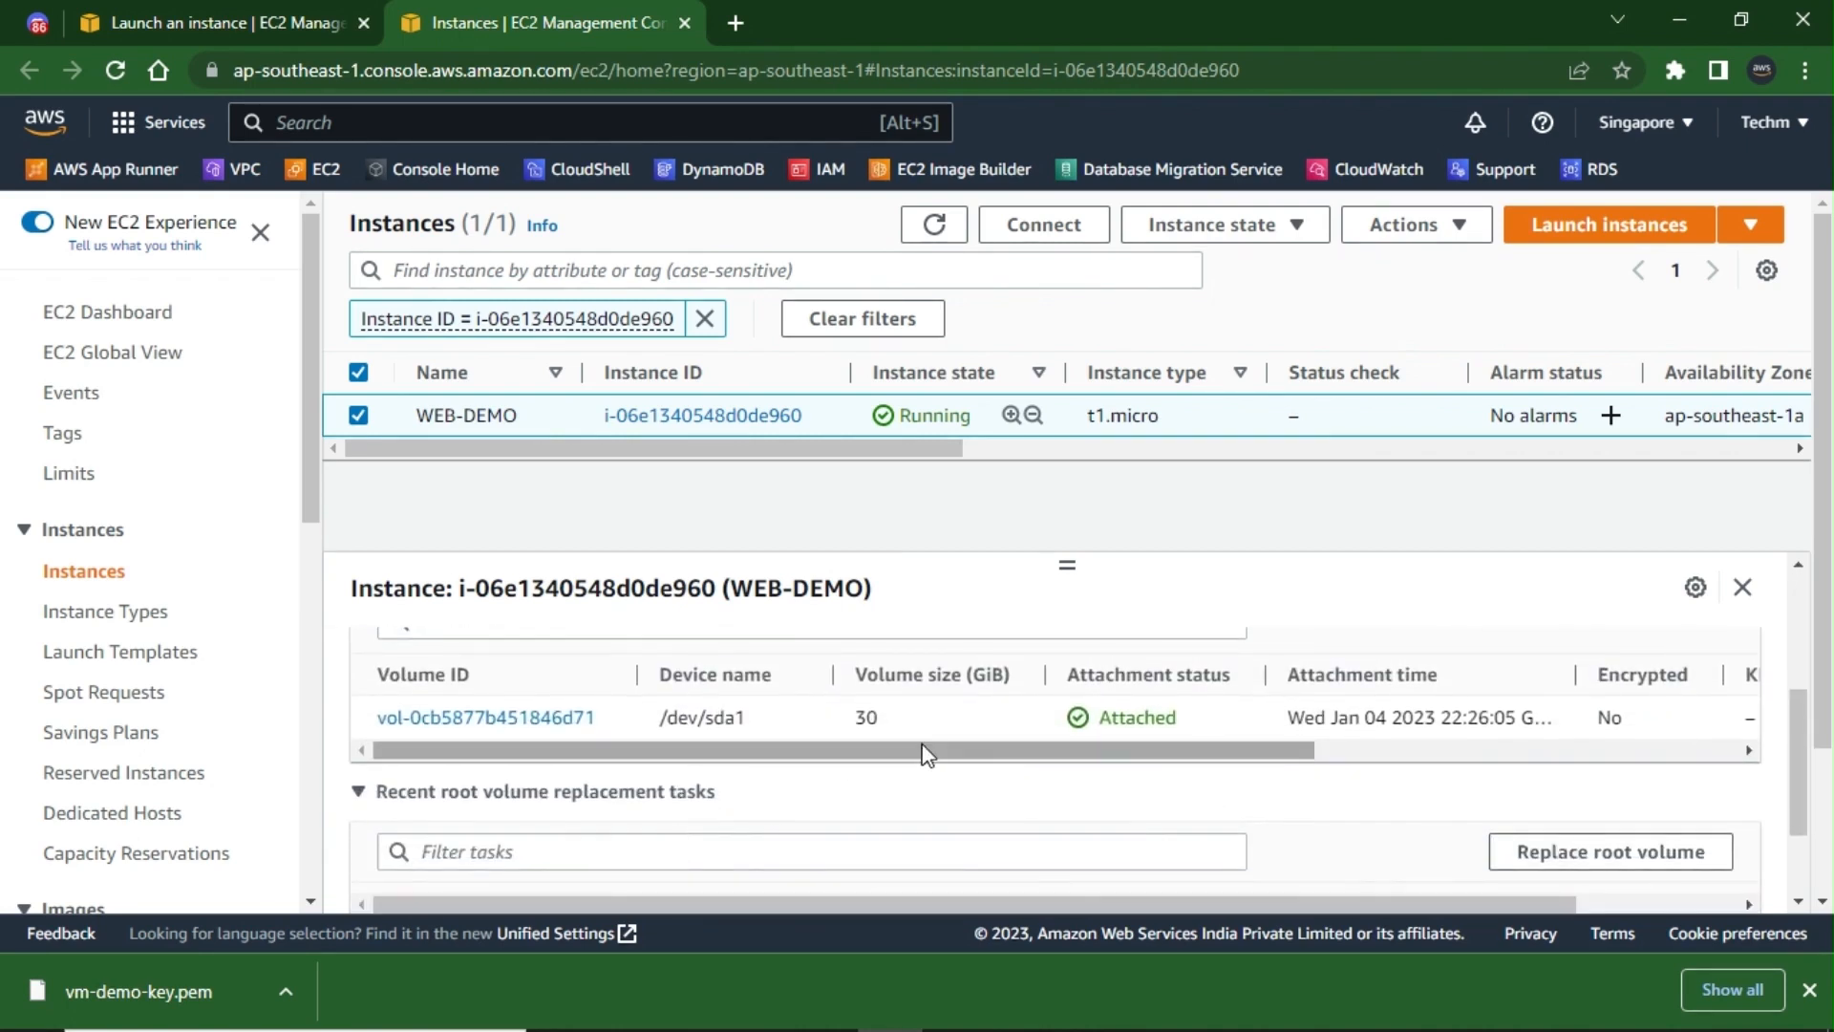
pyautogui.scroll(2, 872, 777)
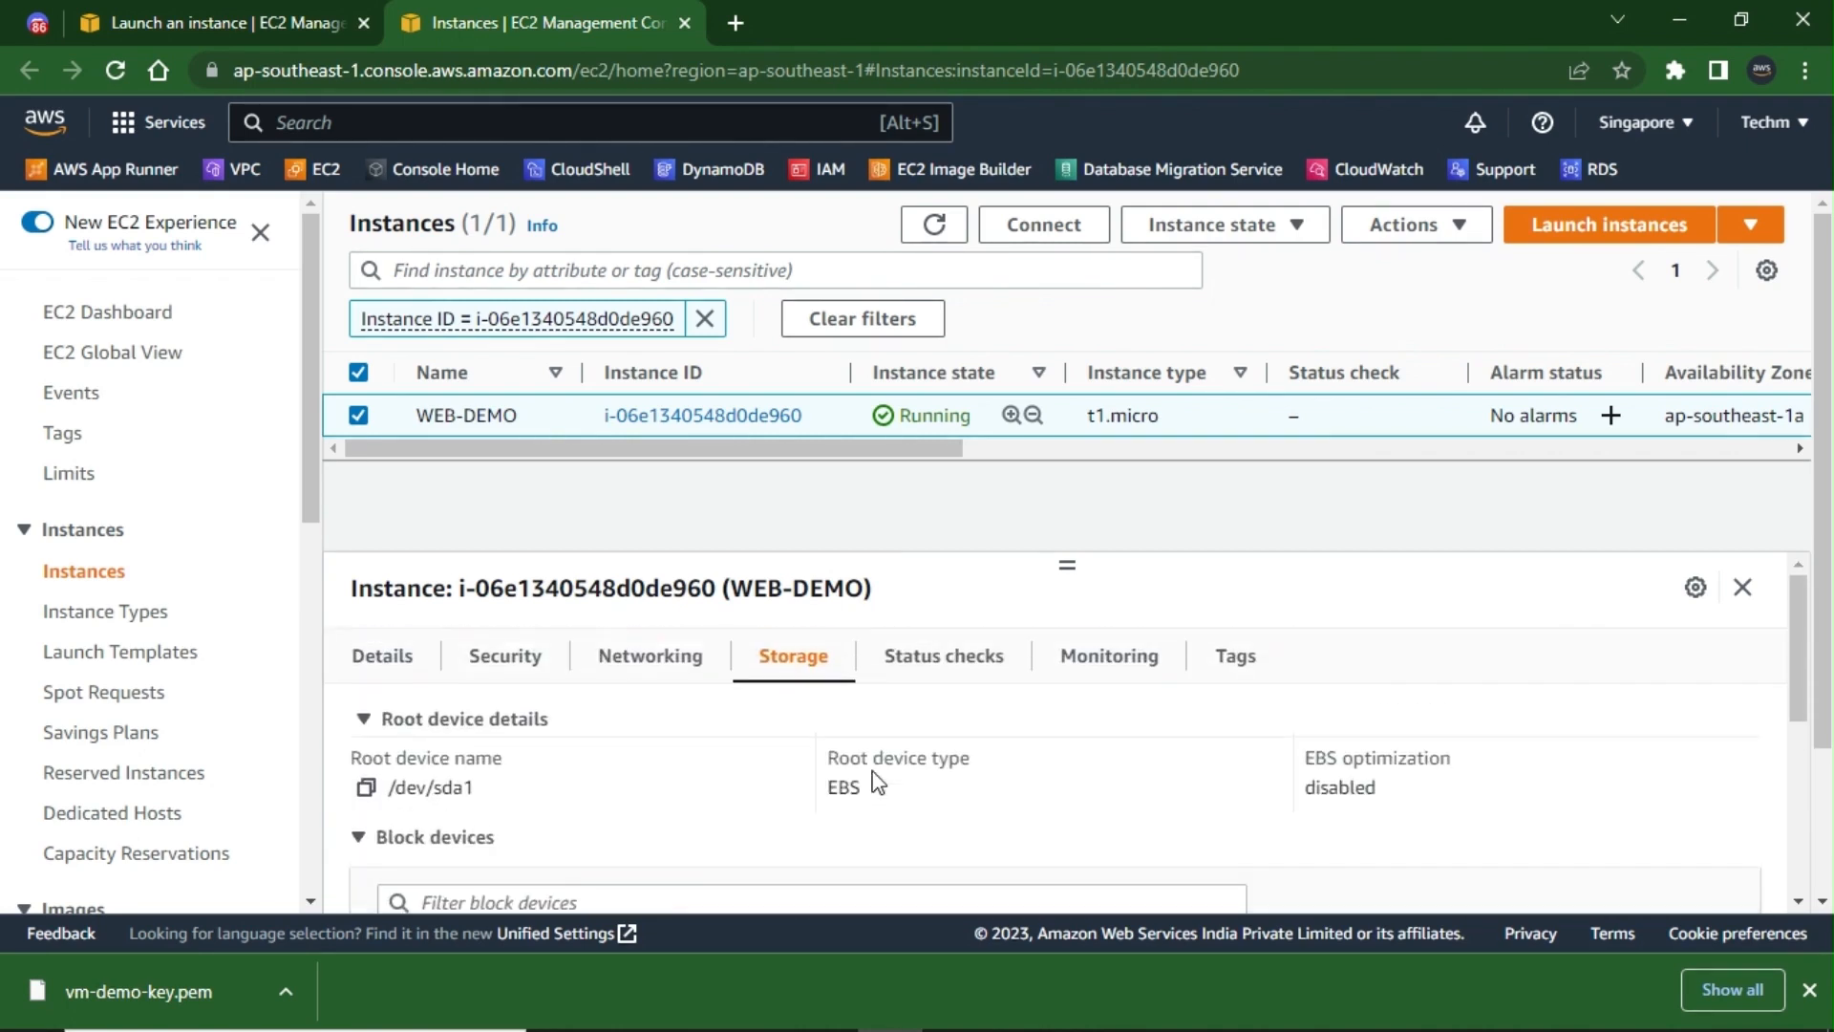
# - Examine the WEB-DEMO instance's status checks and its monitoring graphs
pyautogui.click(915, 661)
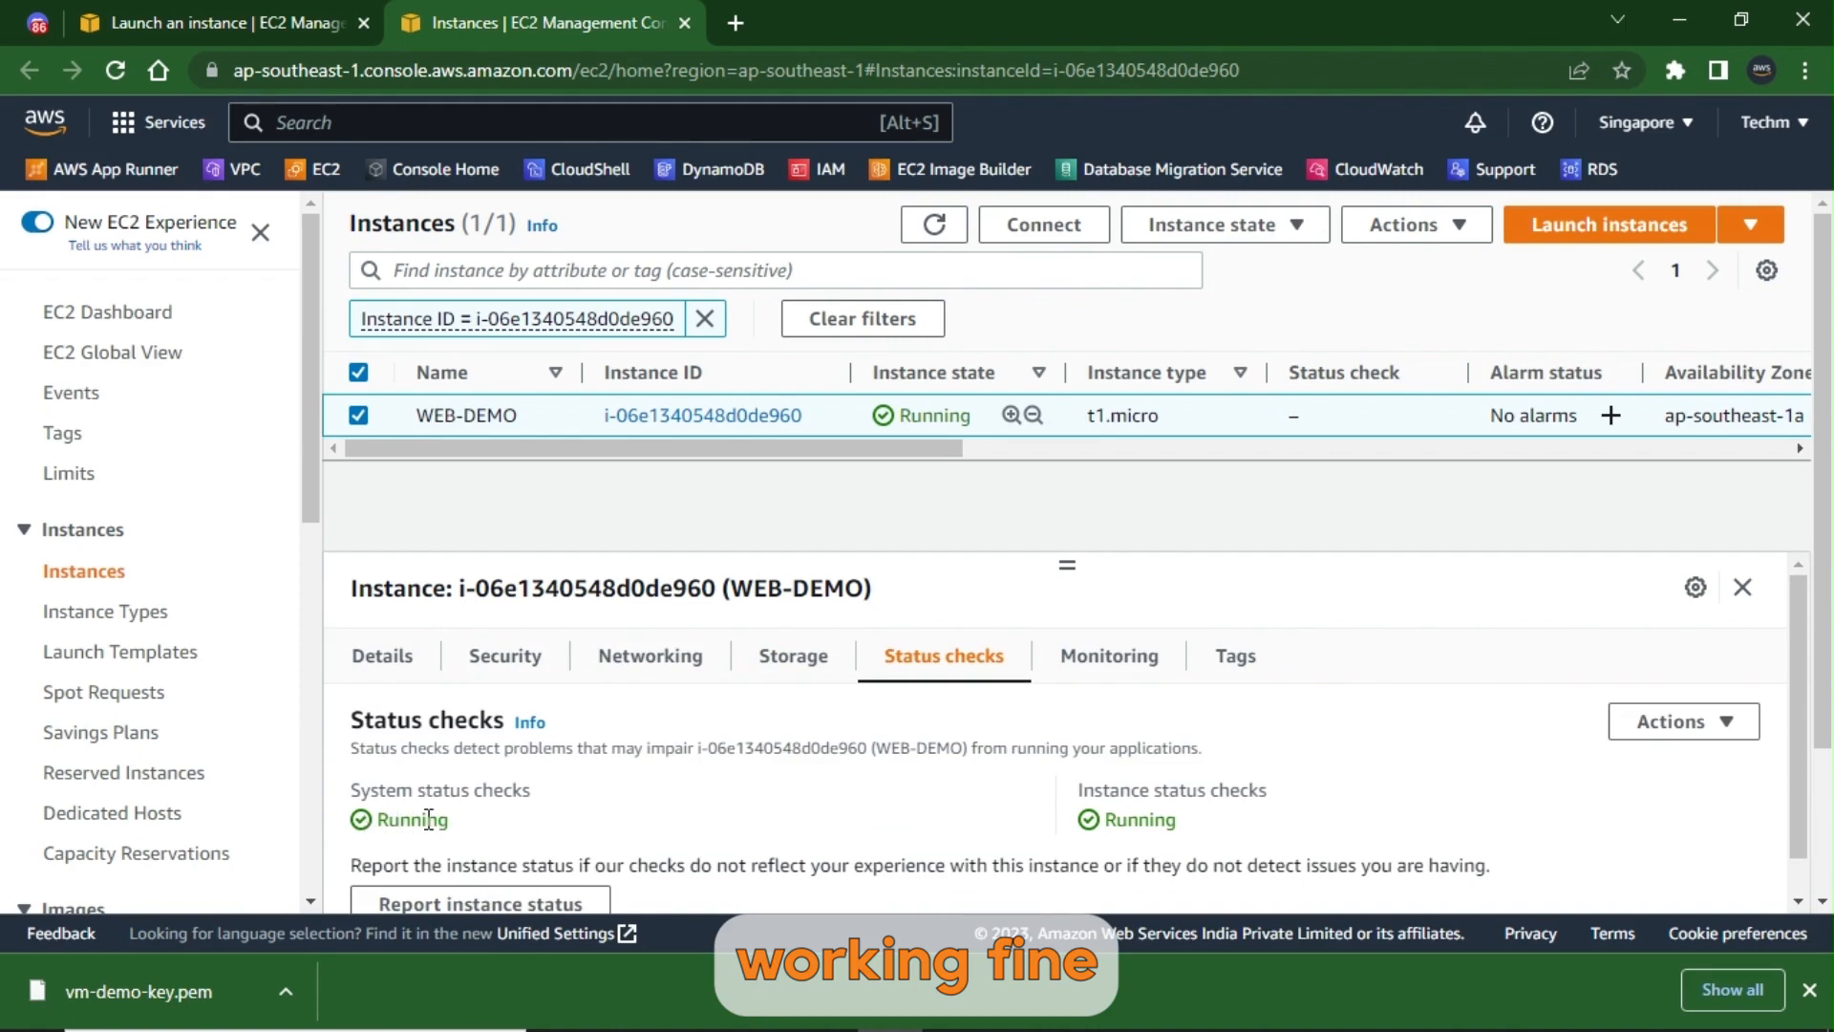
pyautogui.click(1158, 661)
pyautogui.scroll(-2, 827, 784)
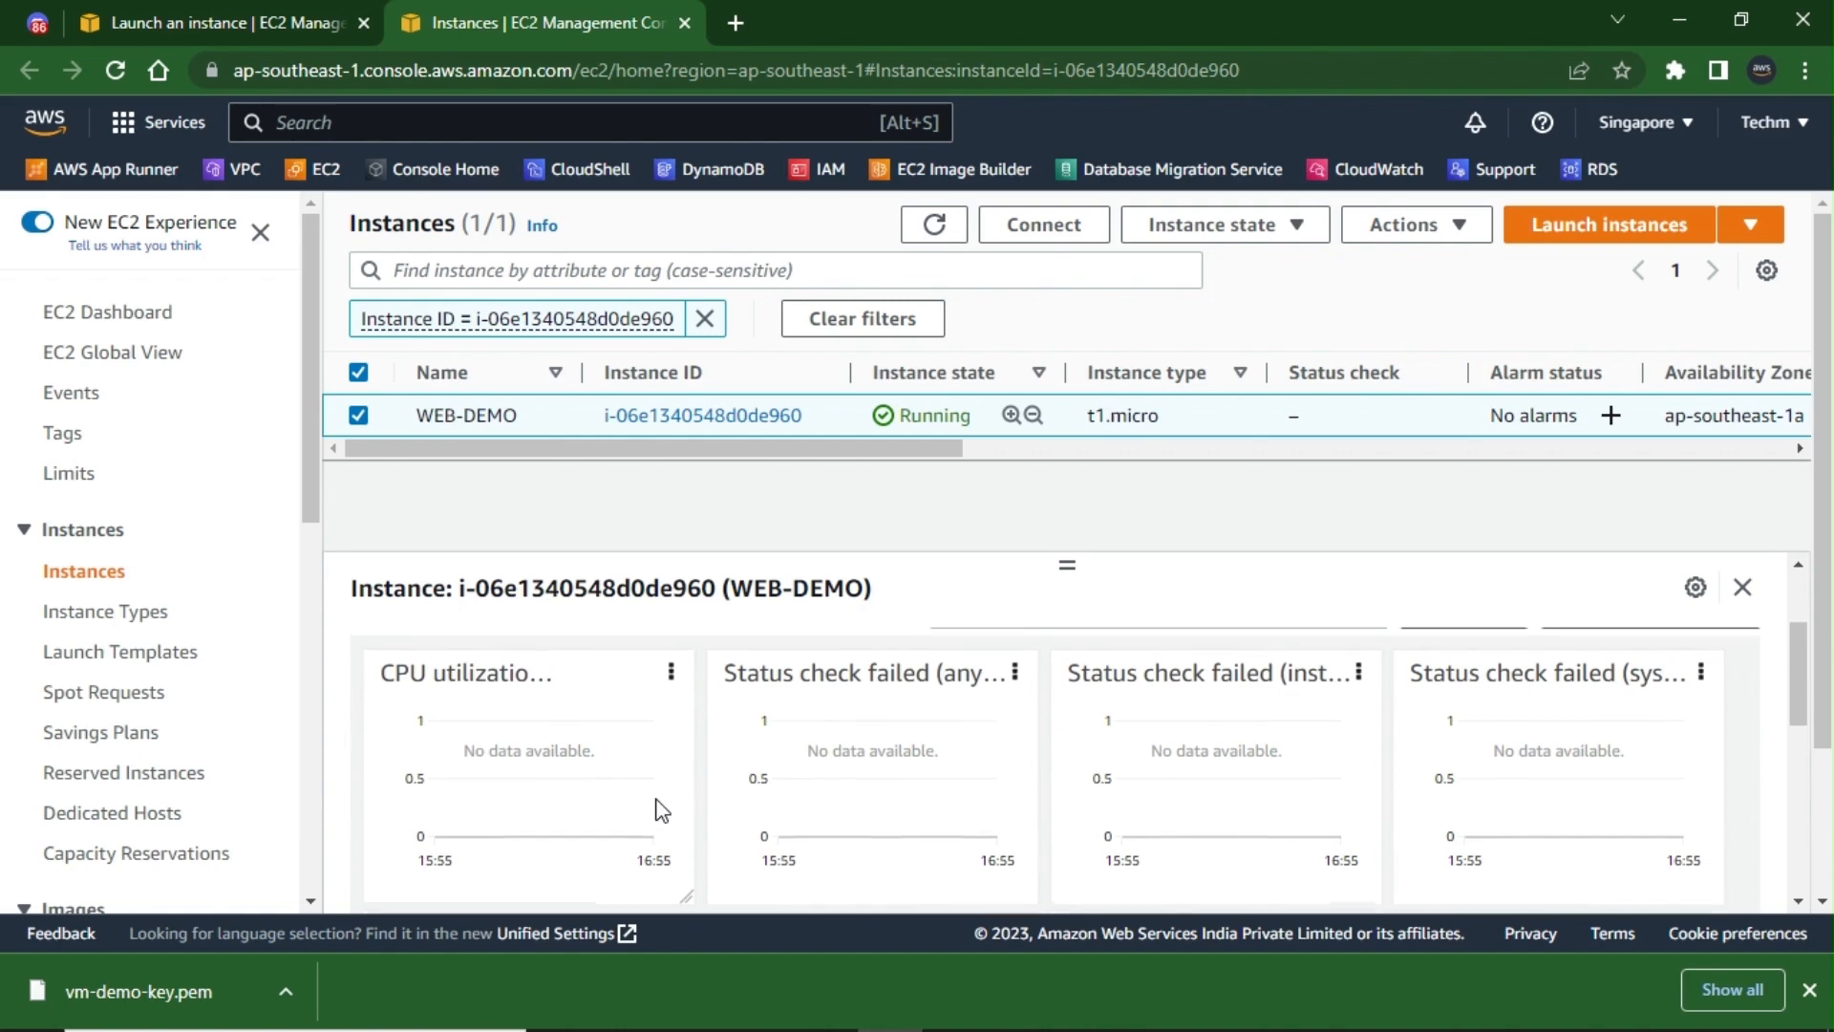
pyautogui.scroll(2, 659, 811)
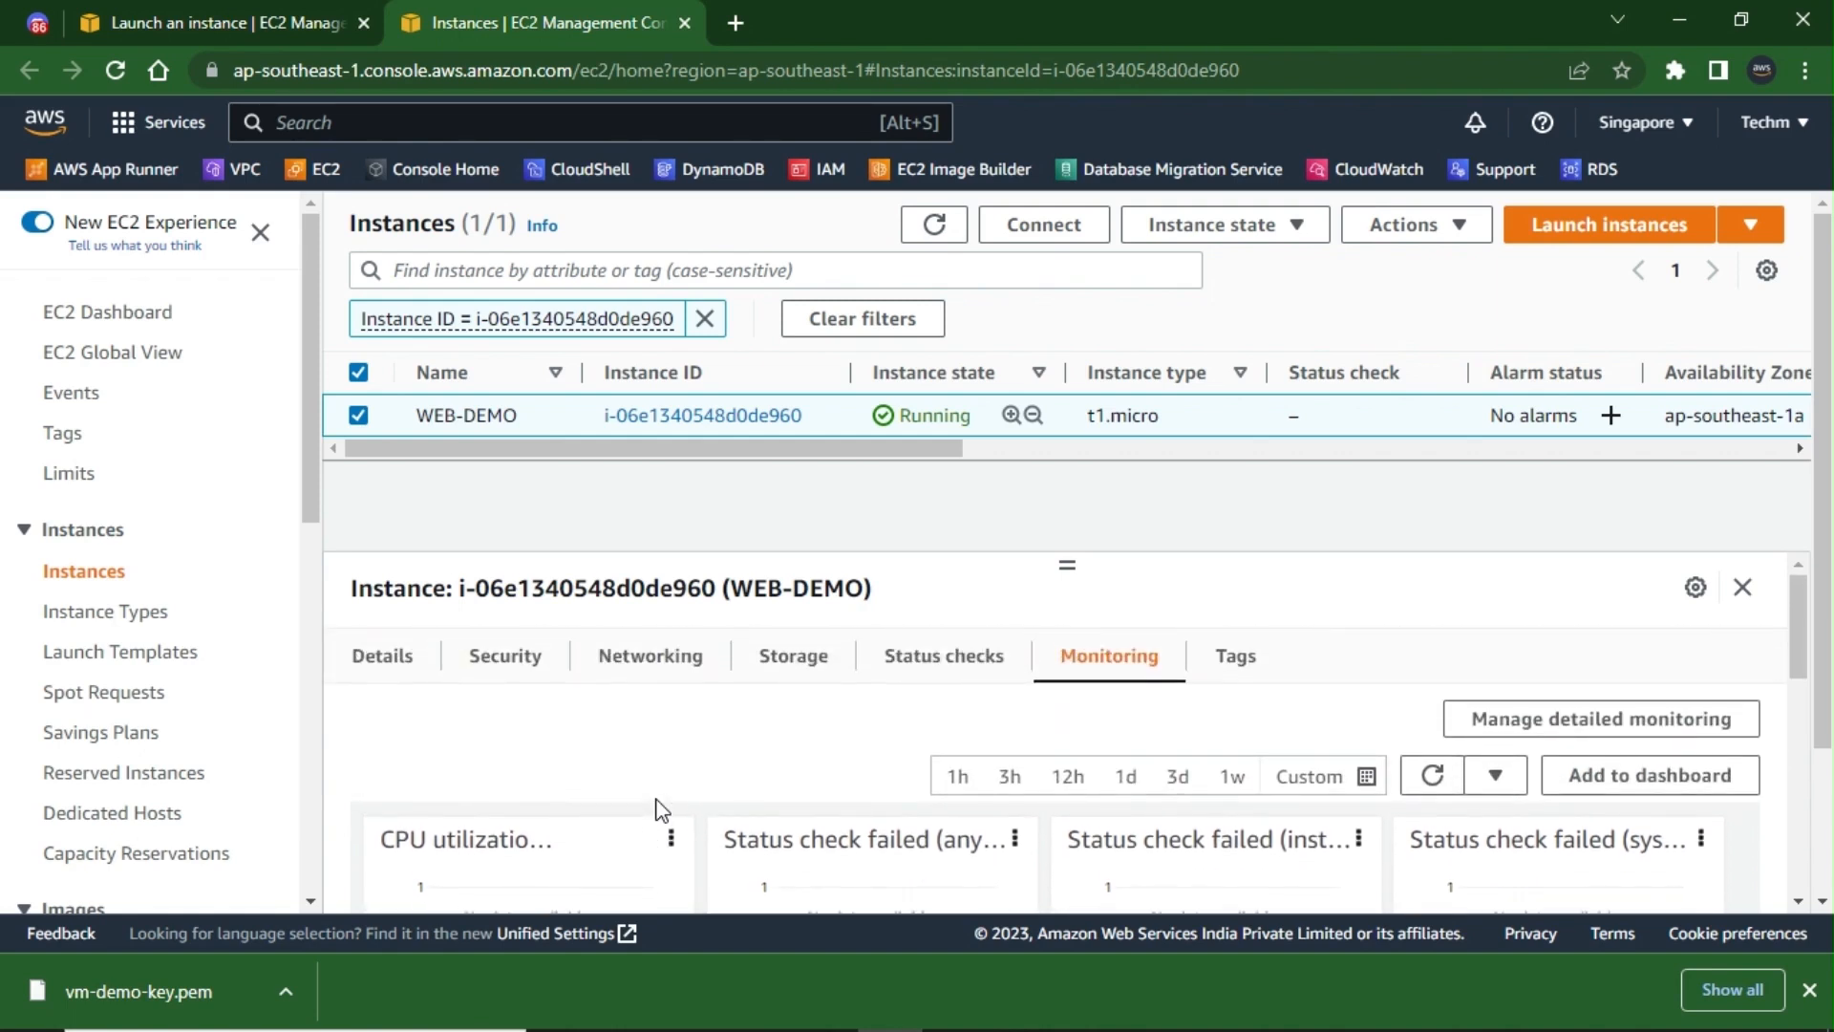
# - Check the port range and source of the instance's inbound security rule, then collapse the outbound rules
pyautogui.click(520, 667)
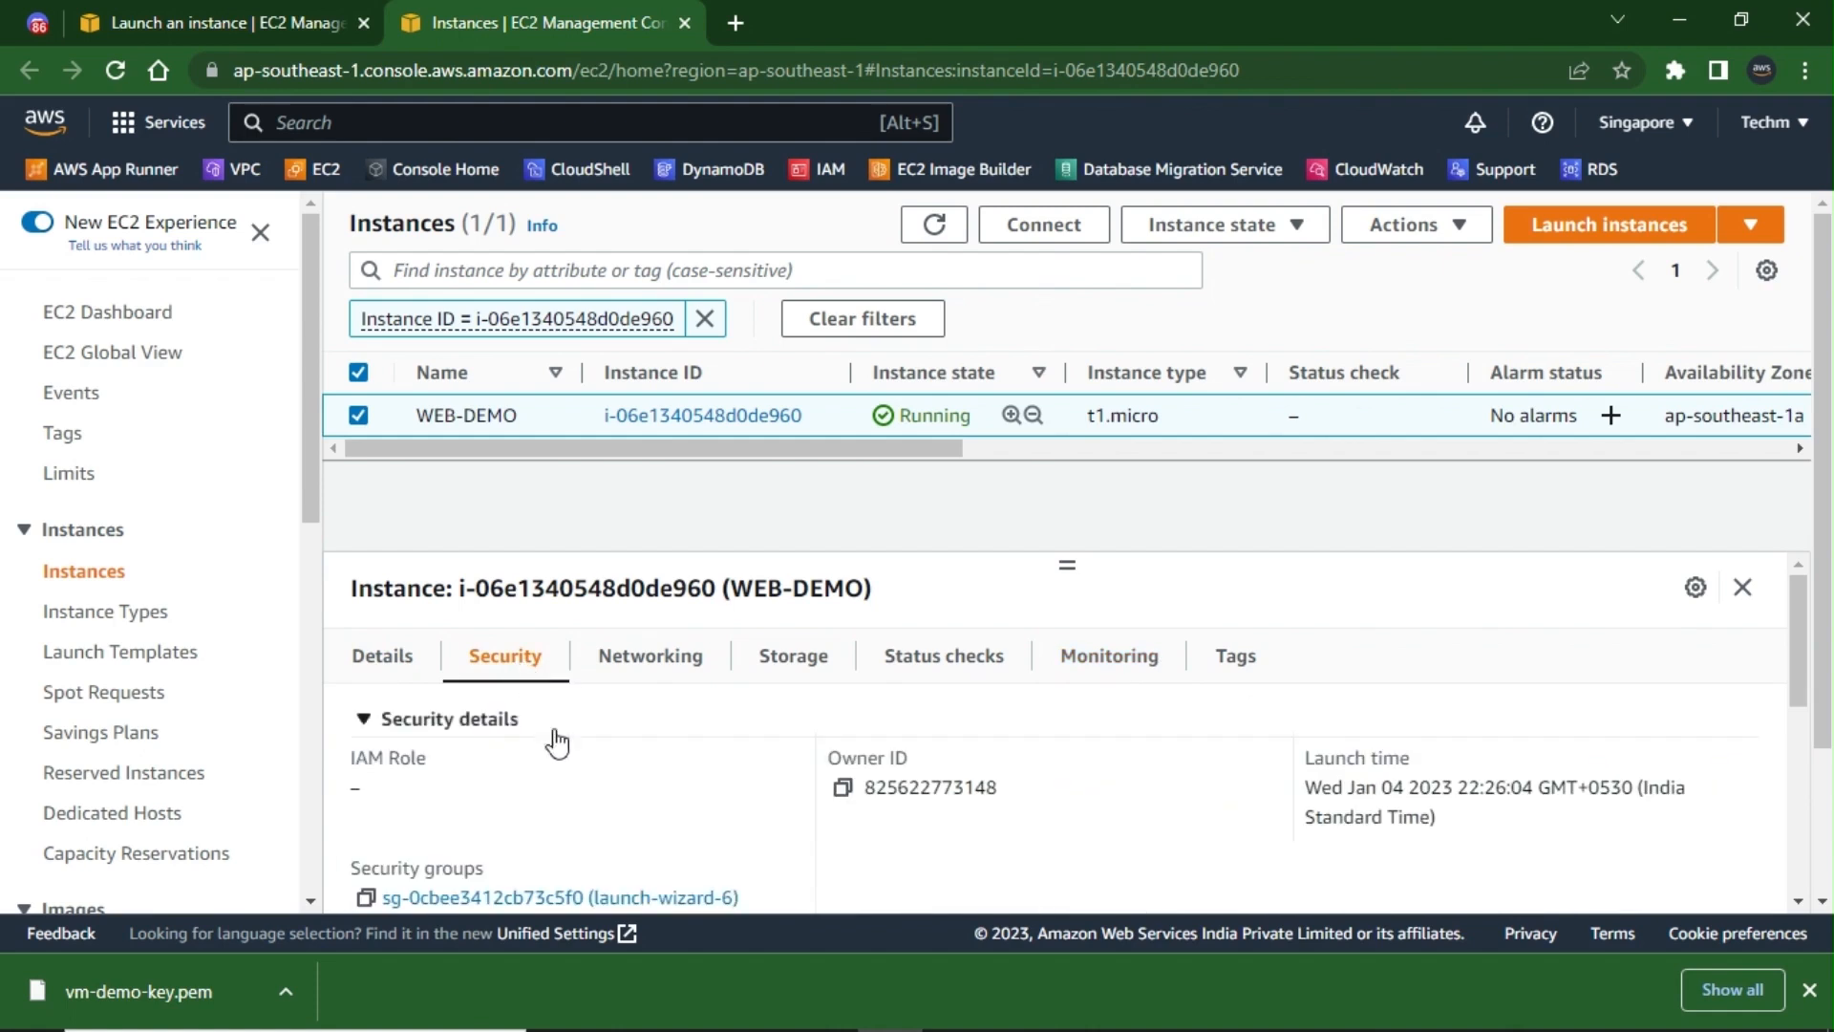
pyautogui.scroll(-3, 582, 804)
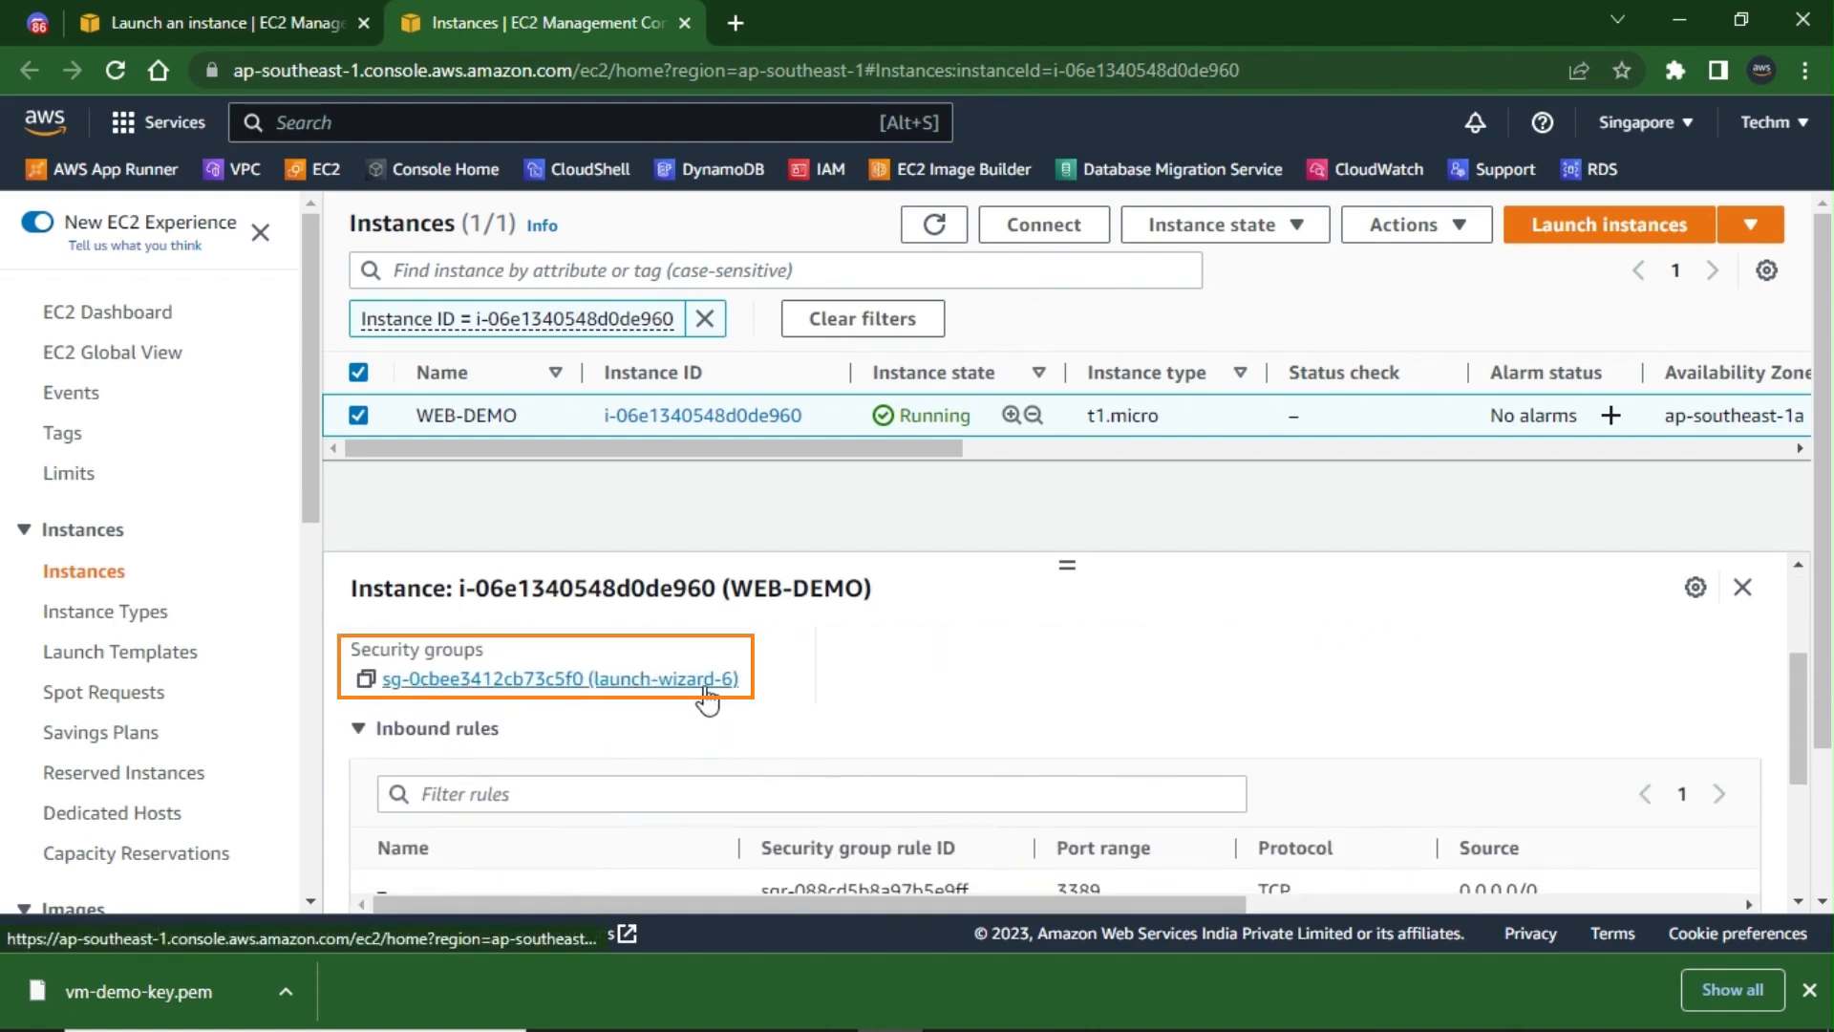
pyautogui.scroll(-1, 643, 761)
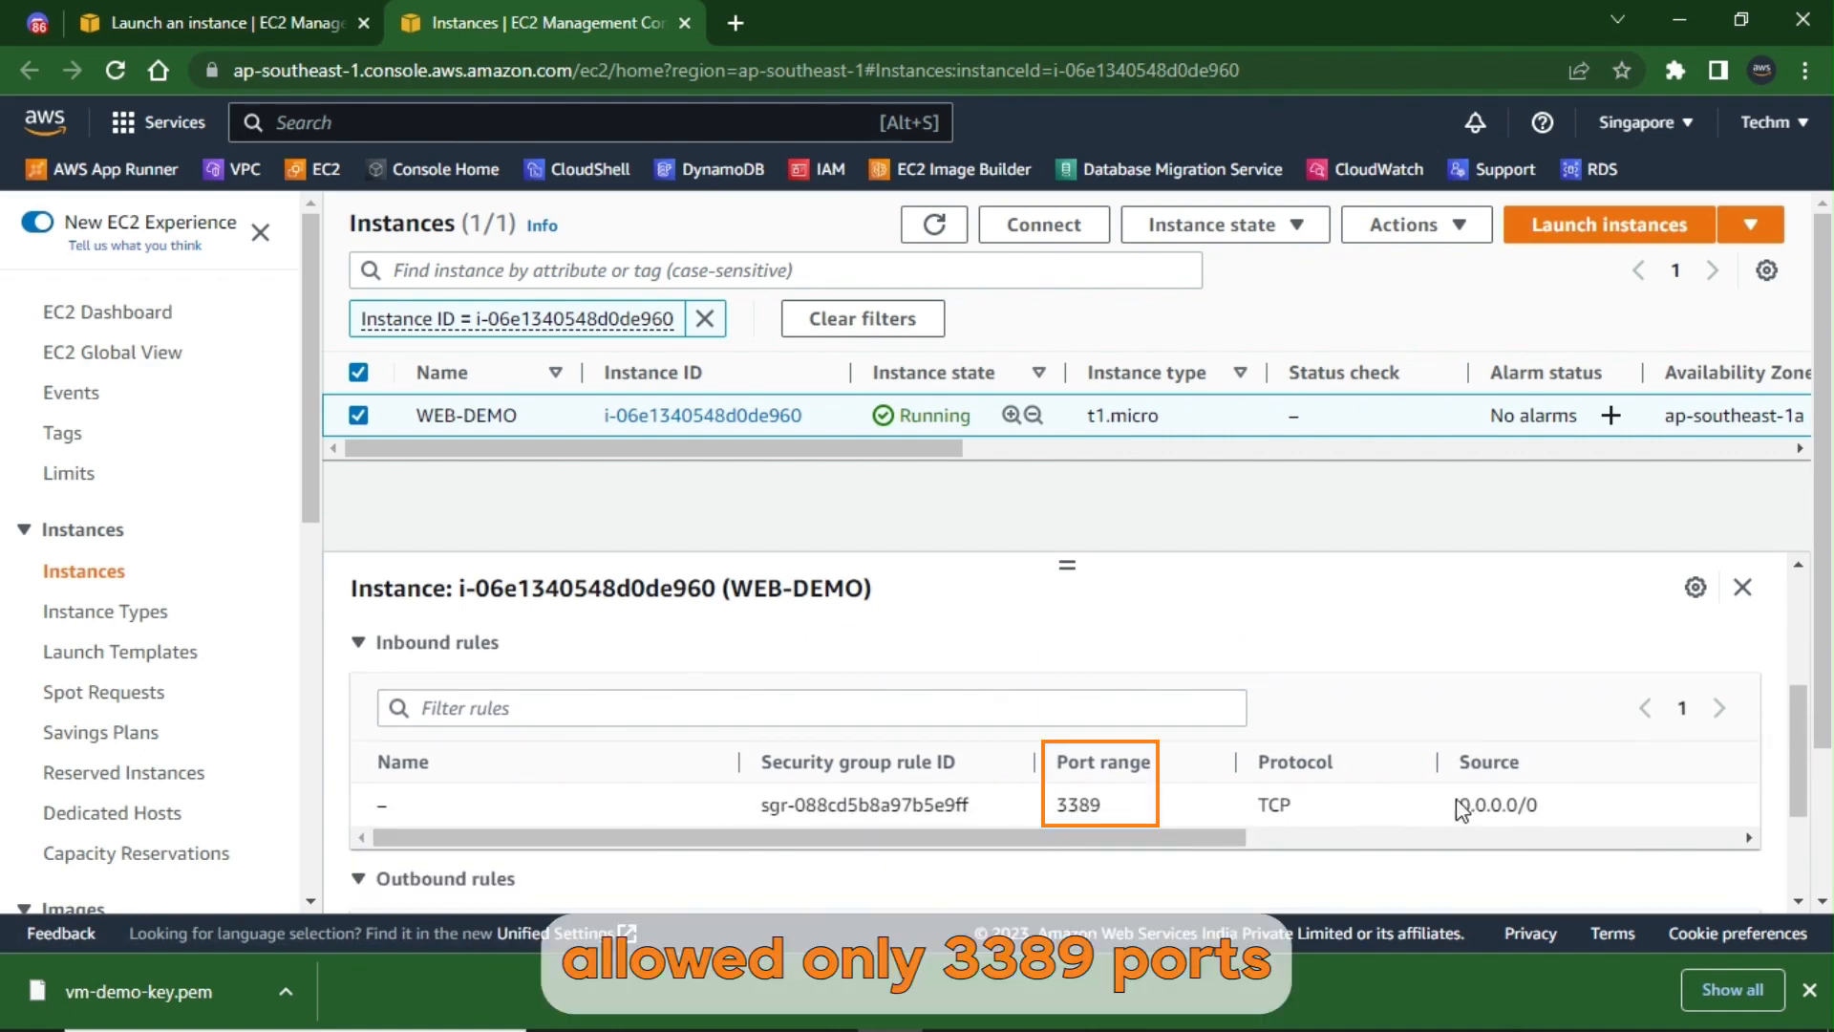
pyautogui.moveTo(1542, 808); pyautogui.dragTo(1433, 814)
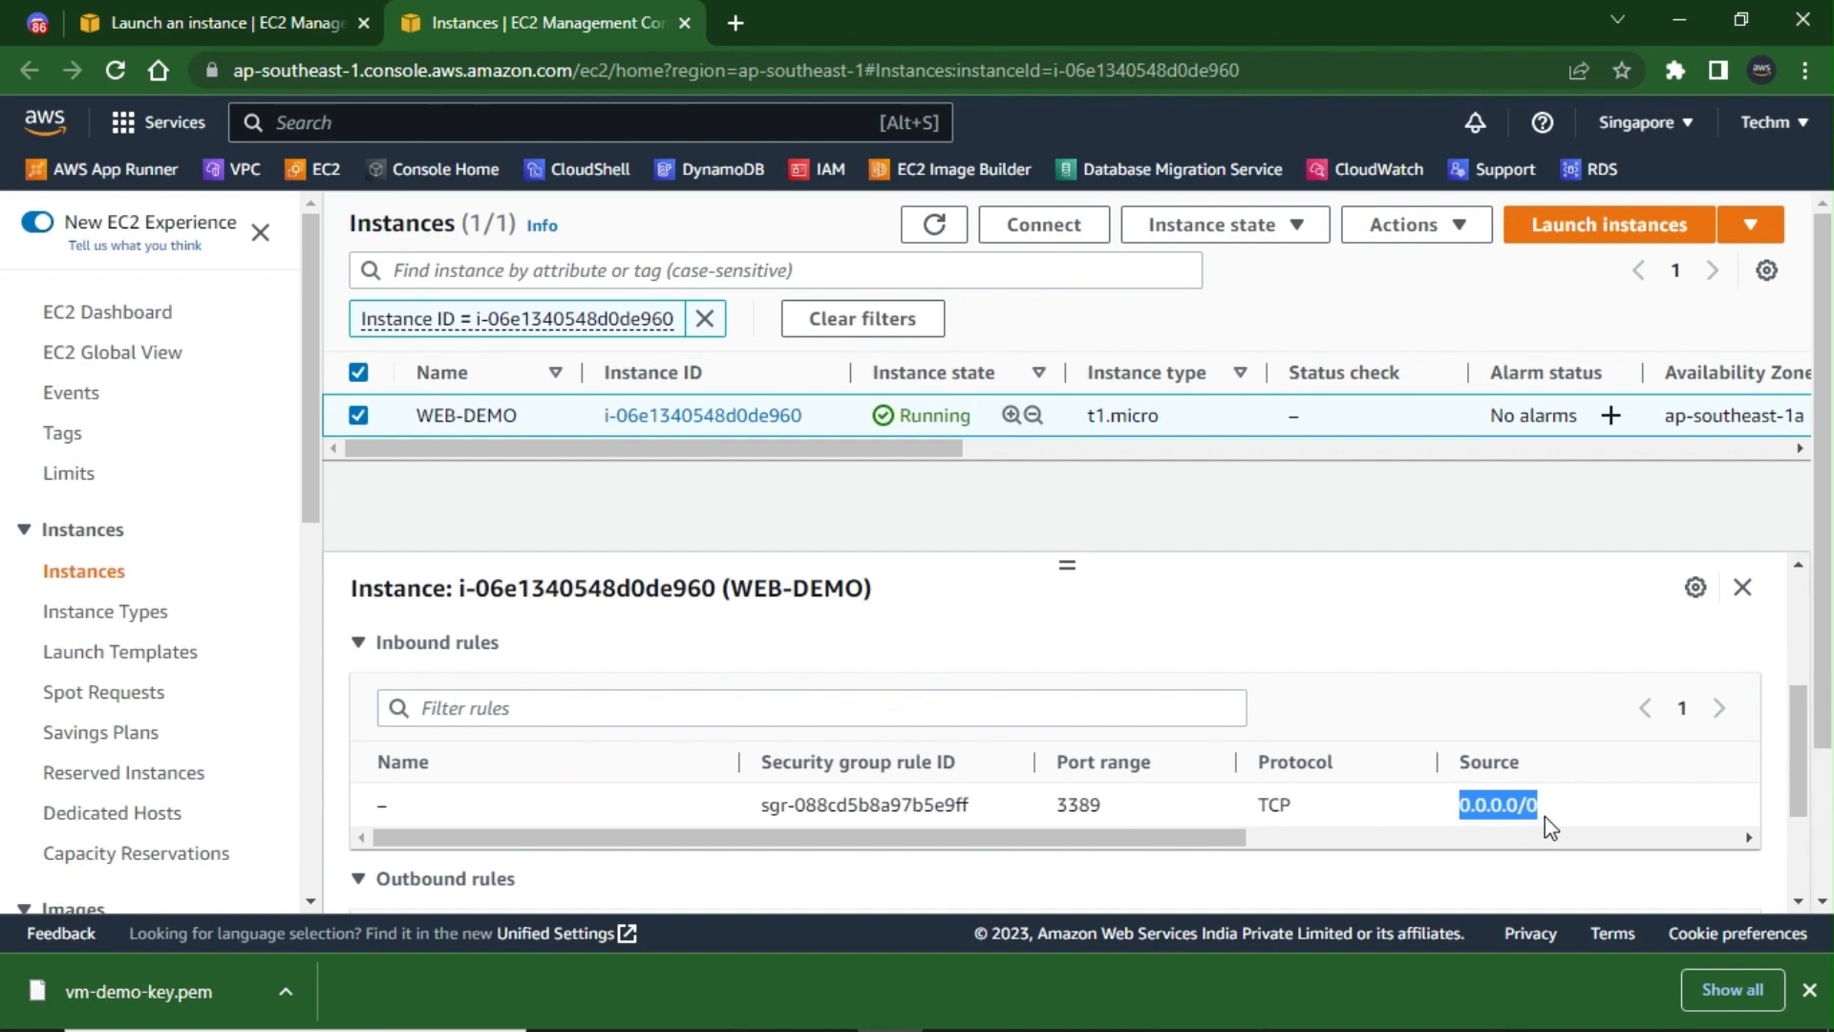
pyautogui.click(1267, 880)
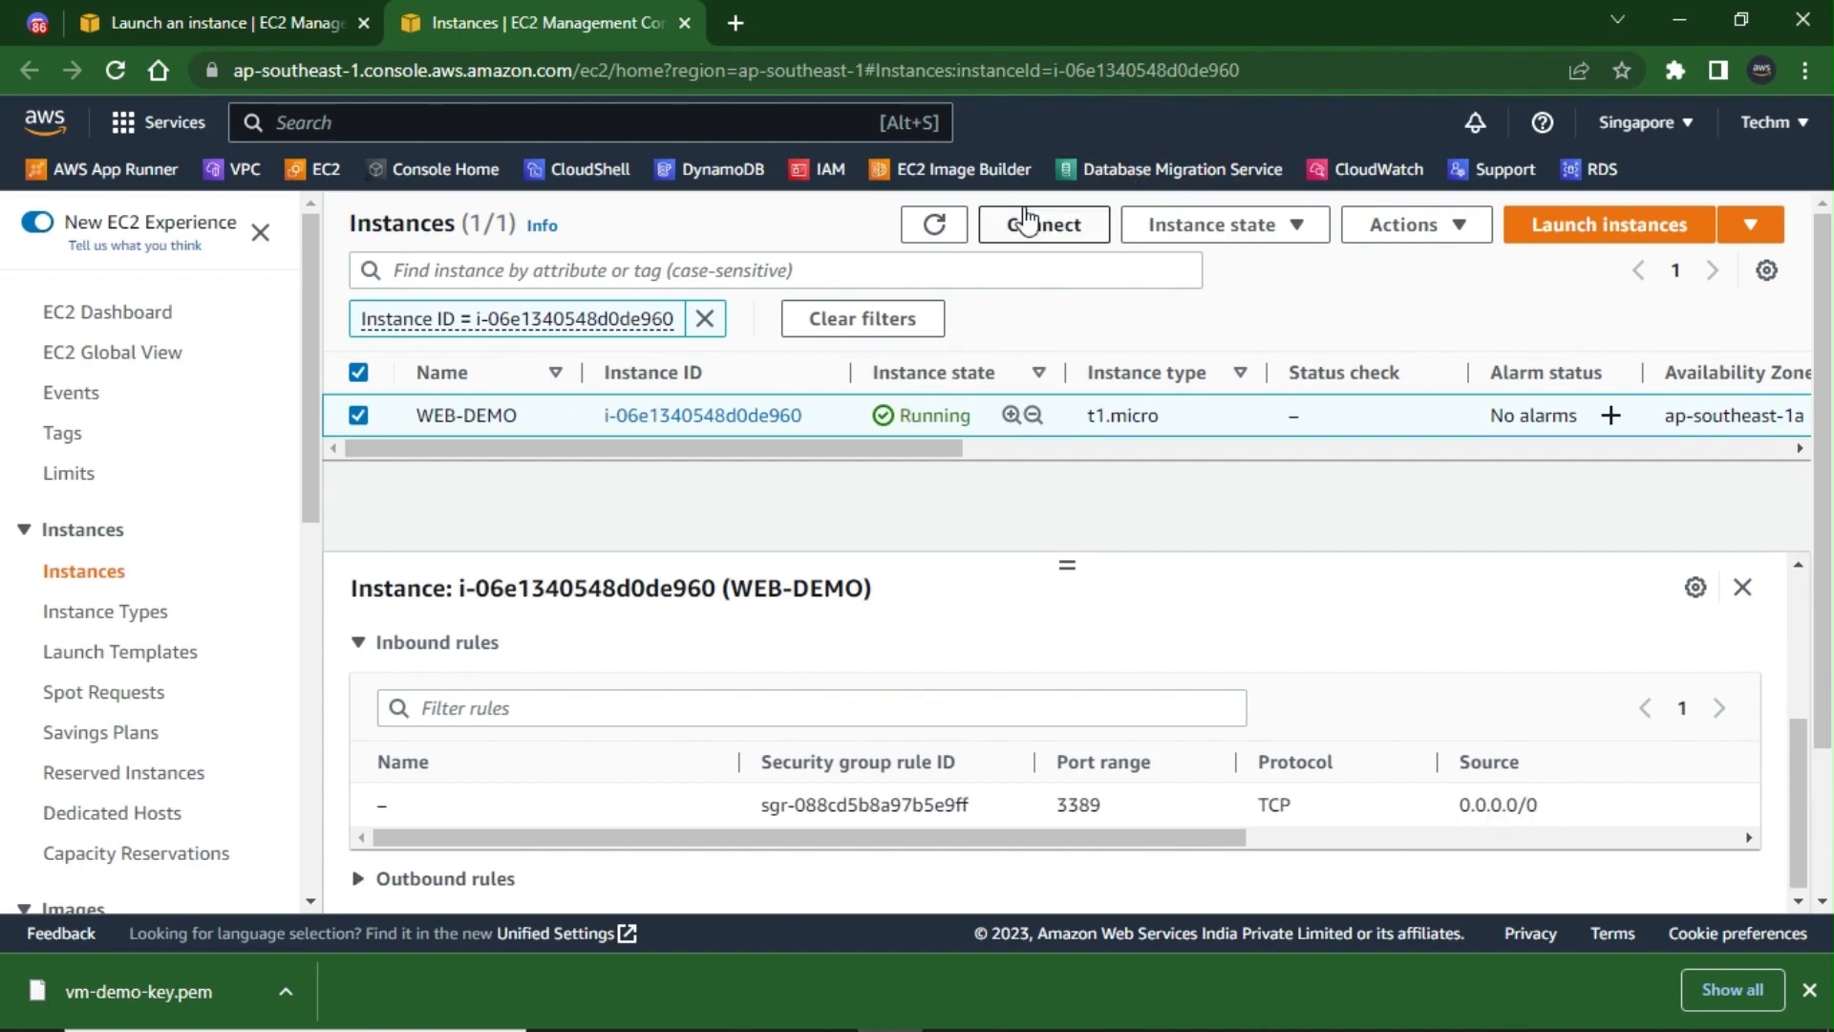
# - Open the instance's RDP client connection options and save its remote desktop file as WEB-DEMO (1) in Downloads
pyautogui.click(1021, 229)
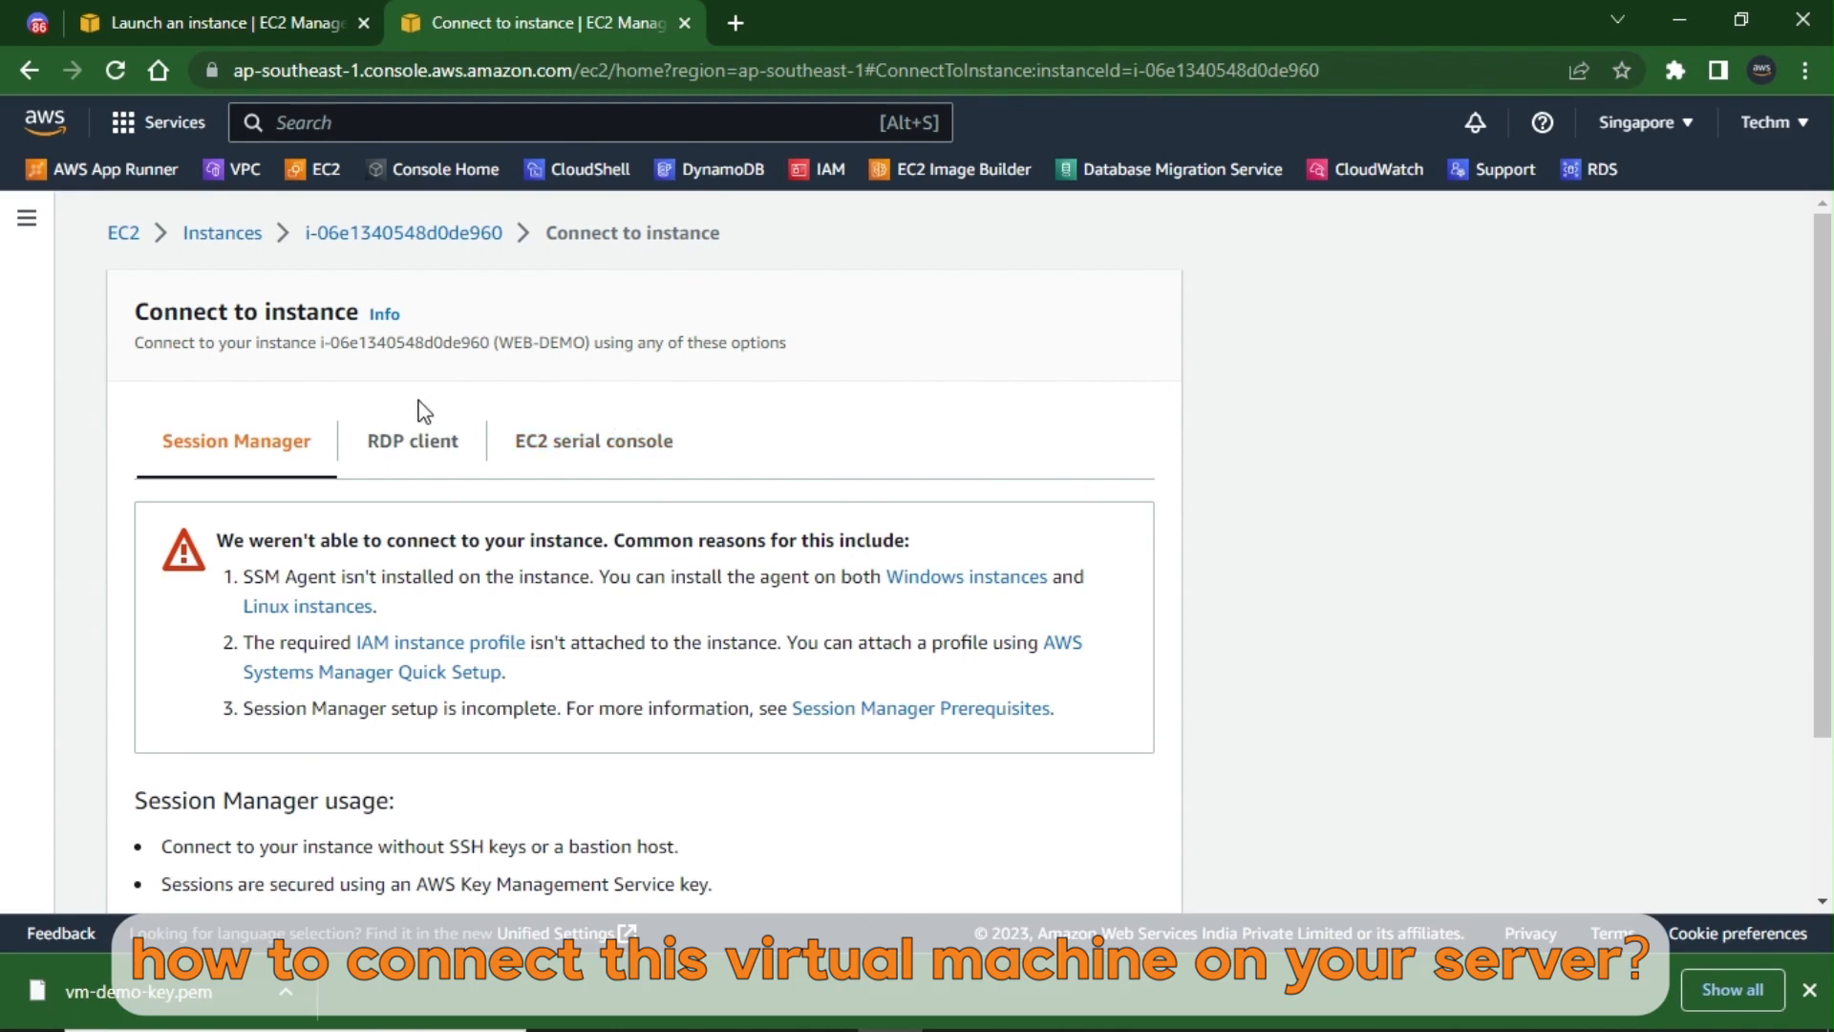
pyautogui.click(405, 451)
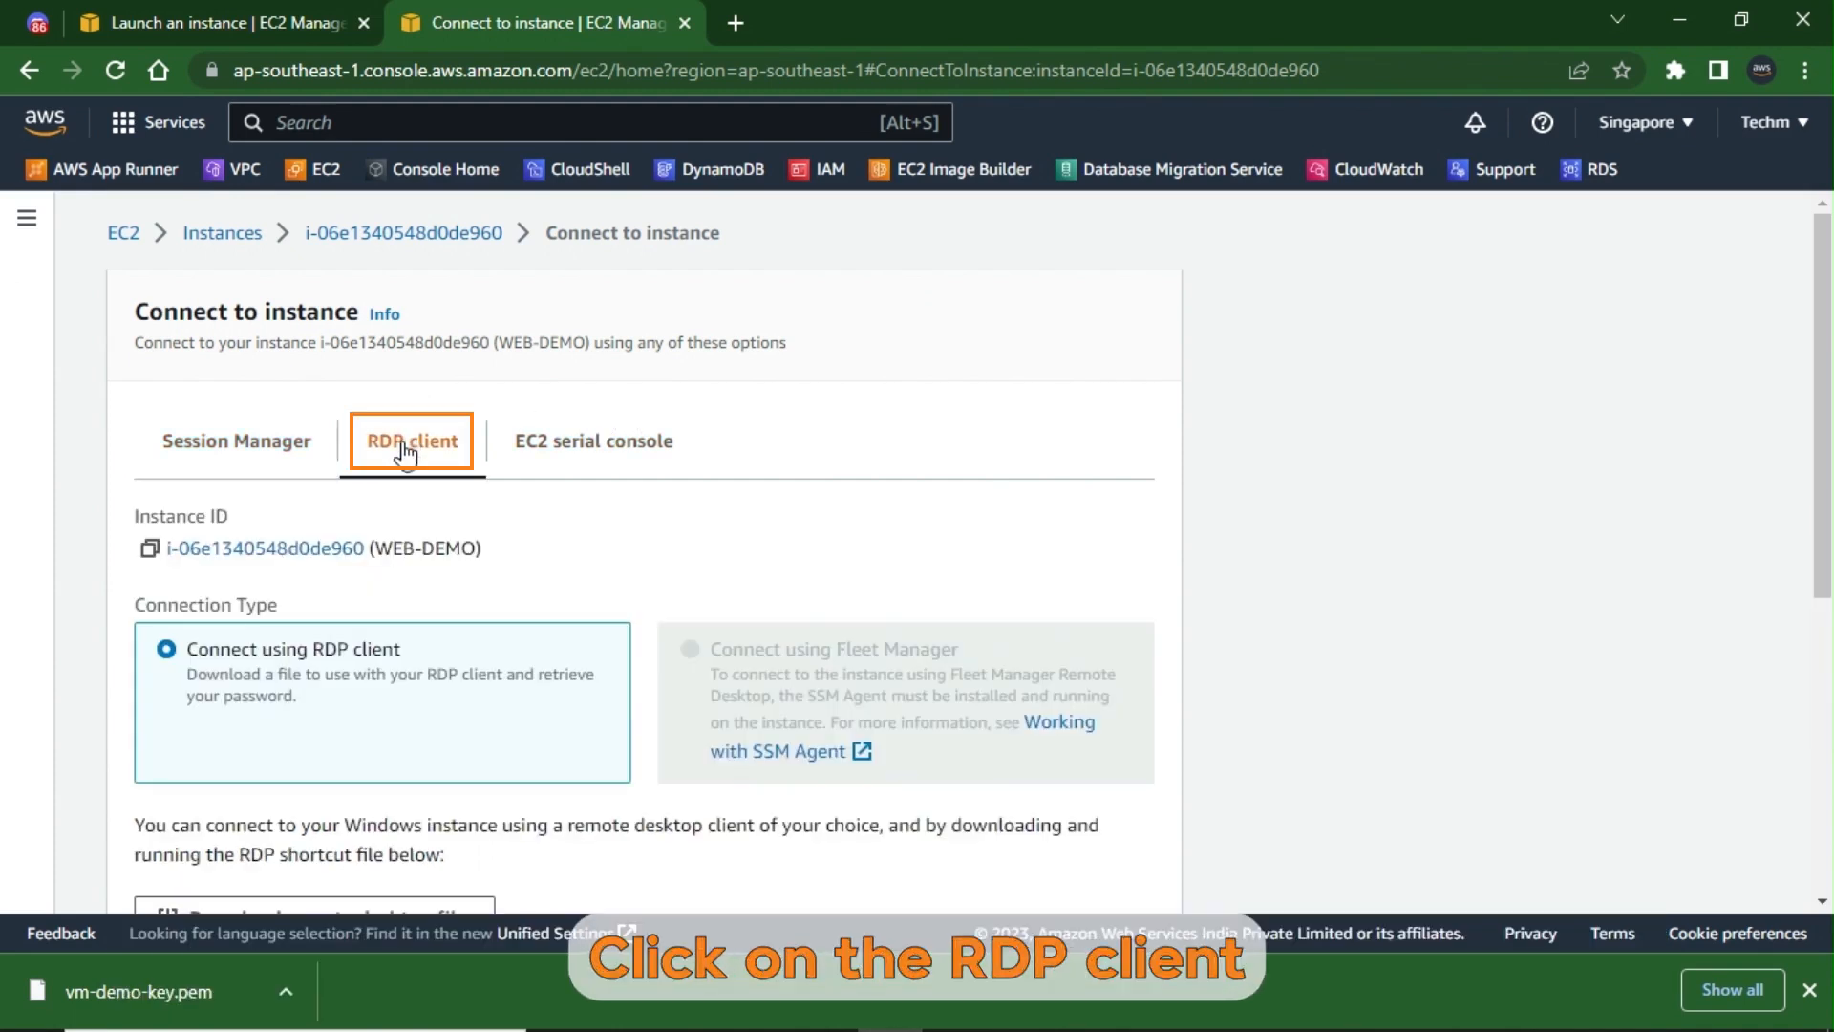
pyautogui.scroll(-3, 376, 721)
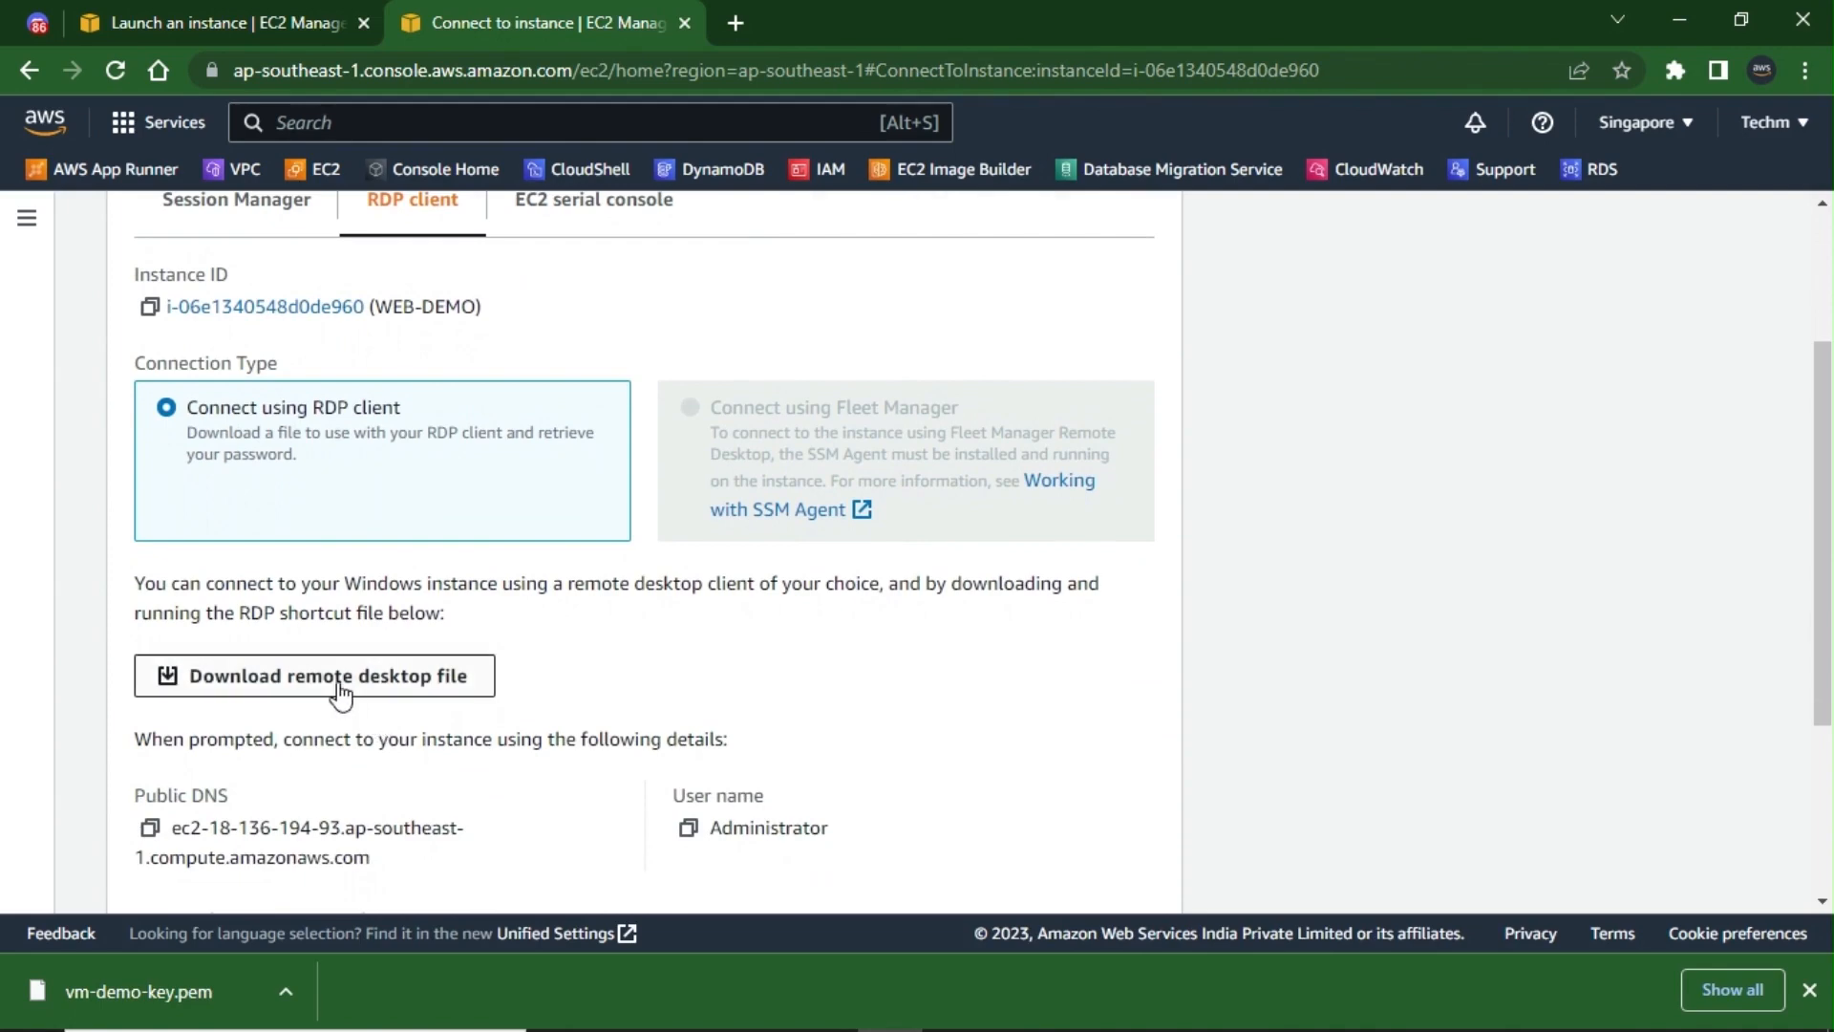
pyautogui.click(341, 676)
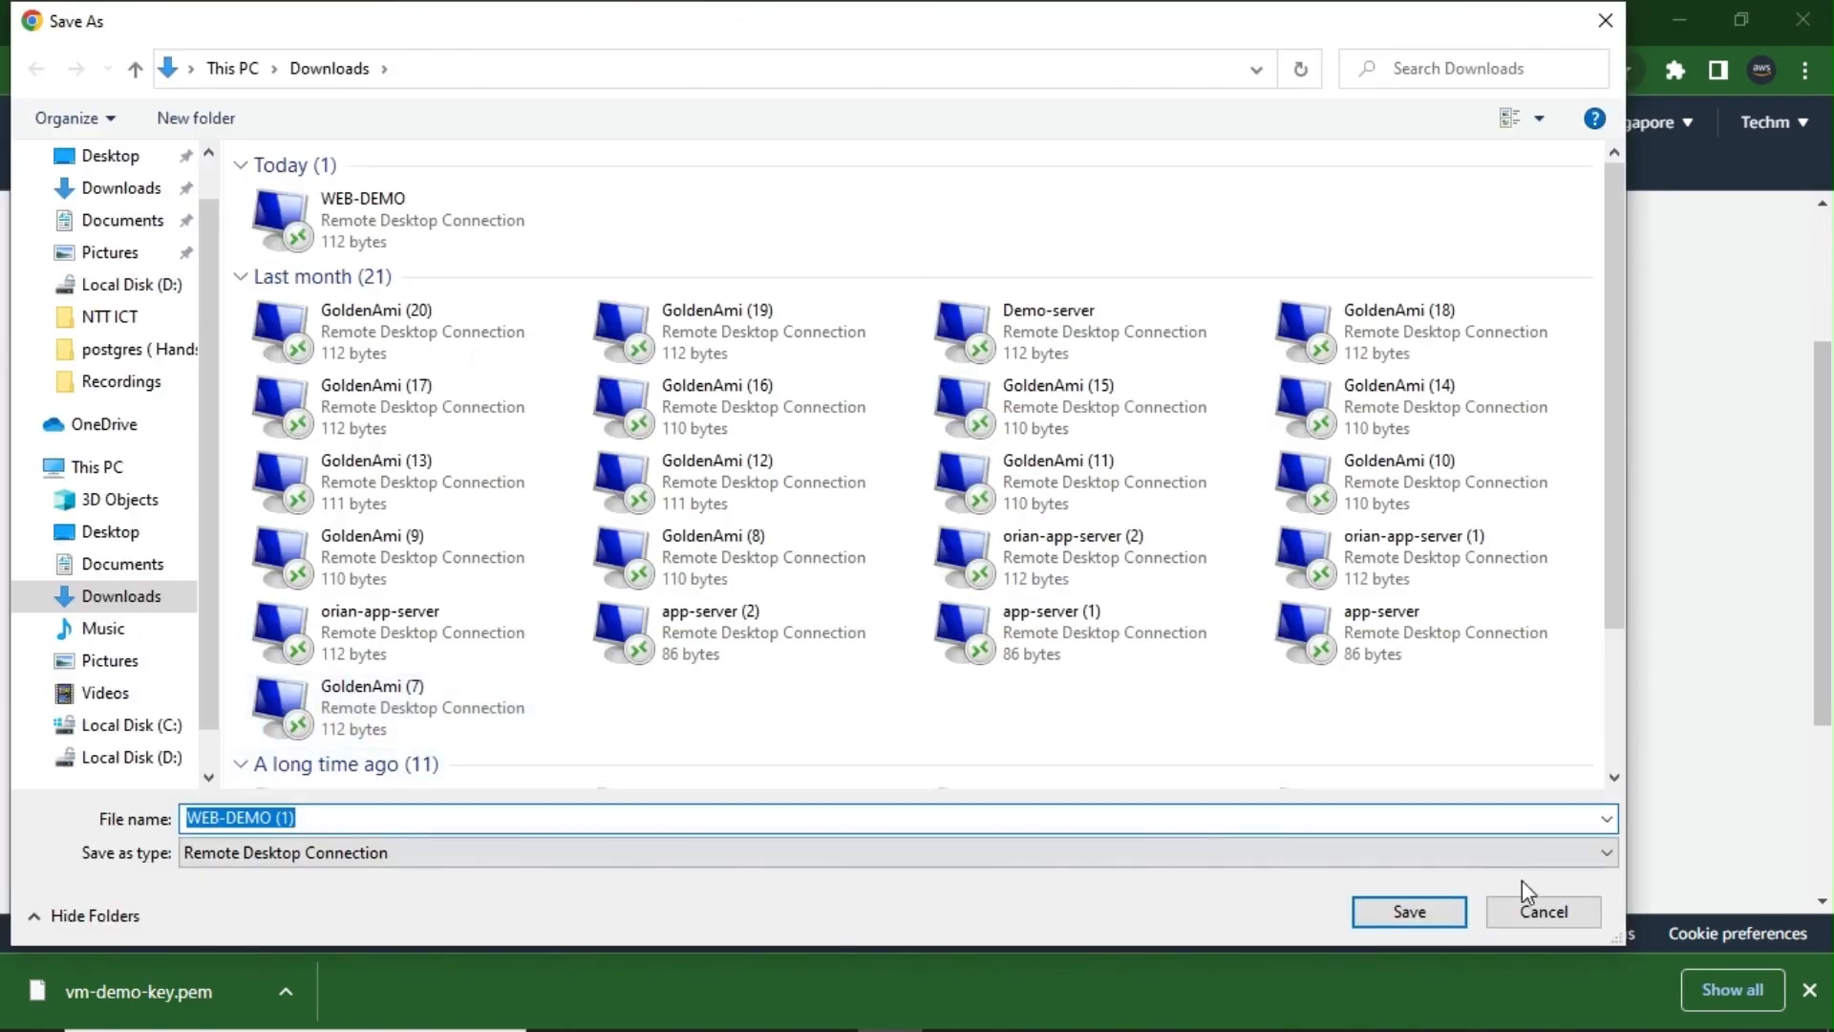
pyautogui.click(1443, 914)
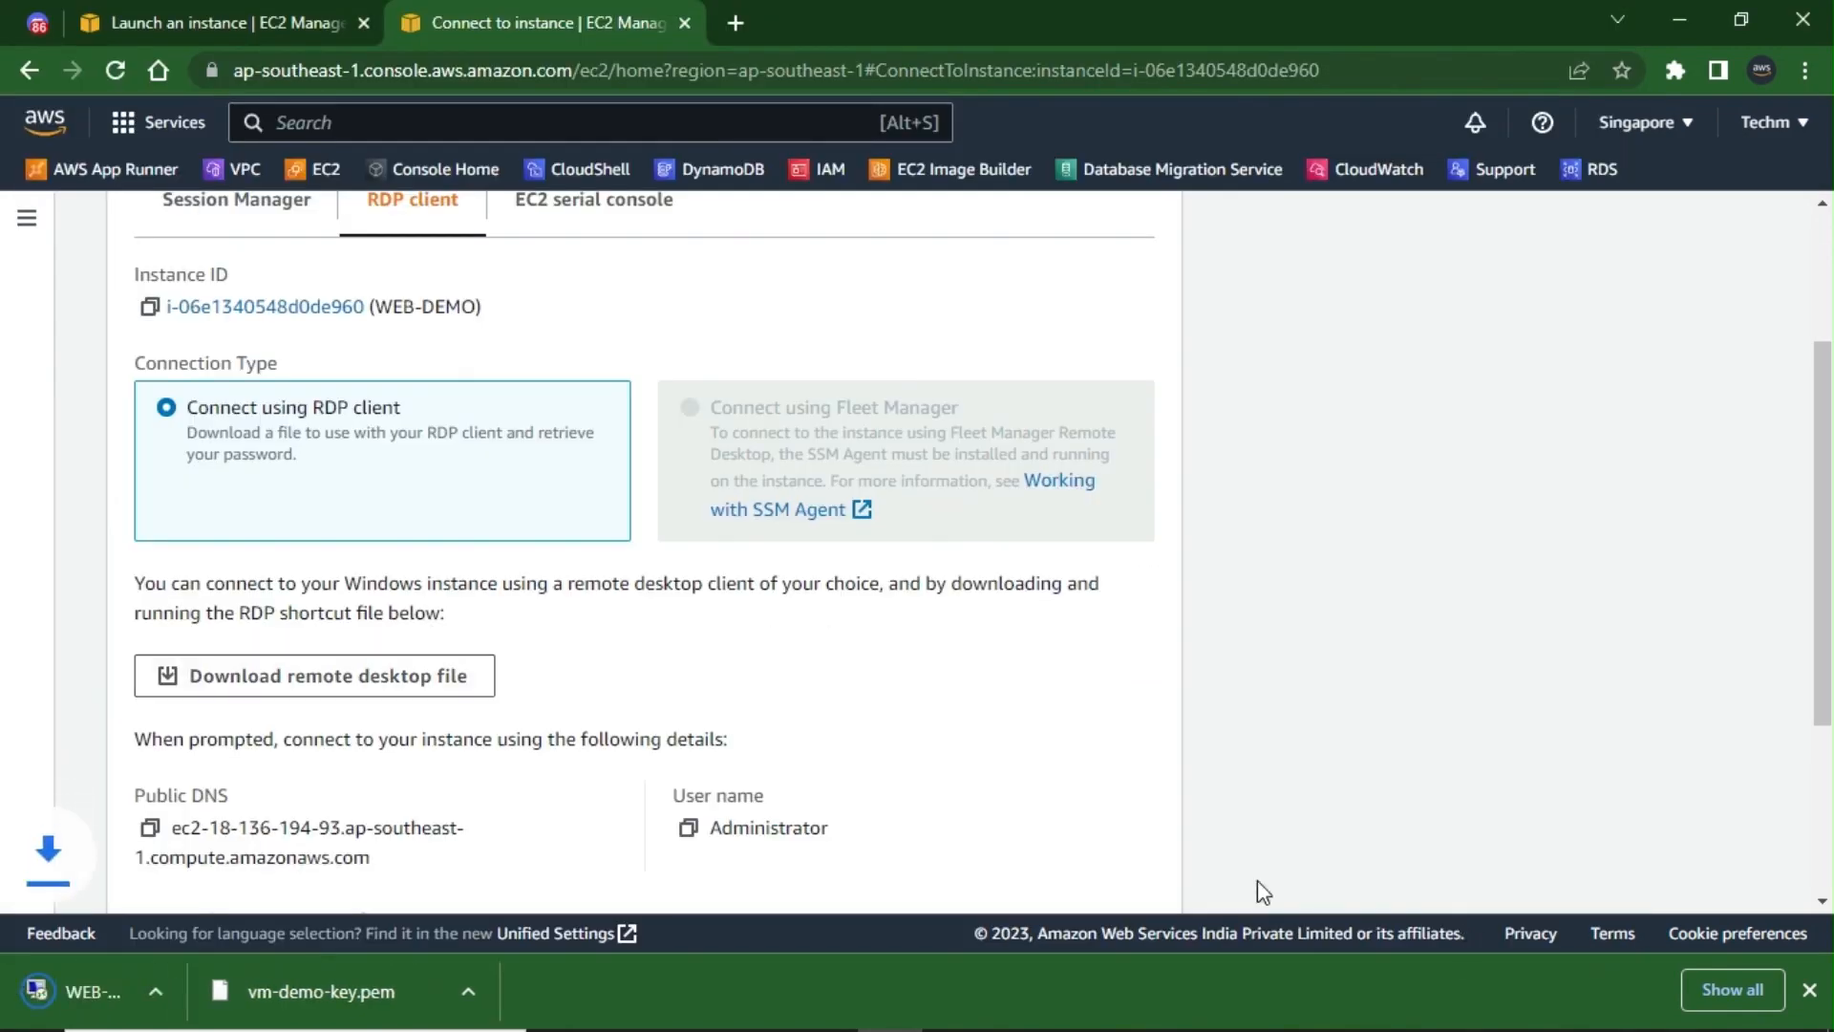
# - Copy the instance's public DNS and try to connect to that address with Remote Desktop Connection, dismissing the credentials prompt
pyautogui.click(150, 828)
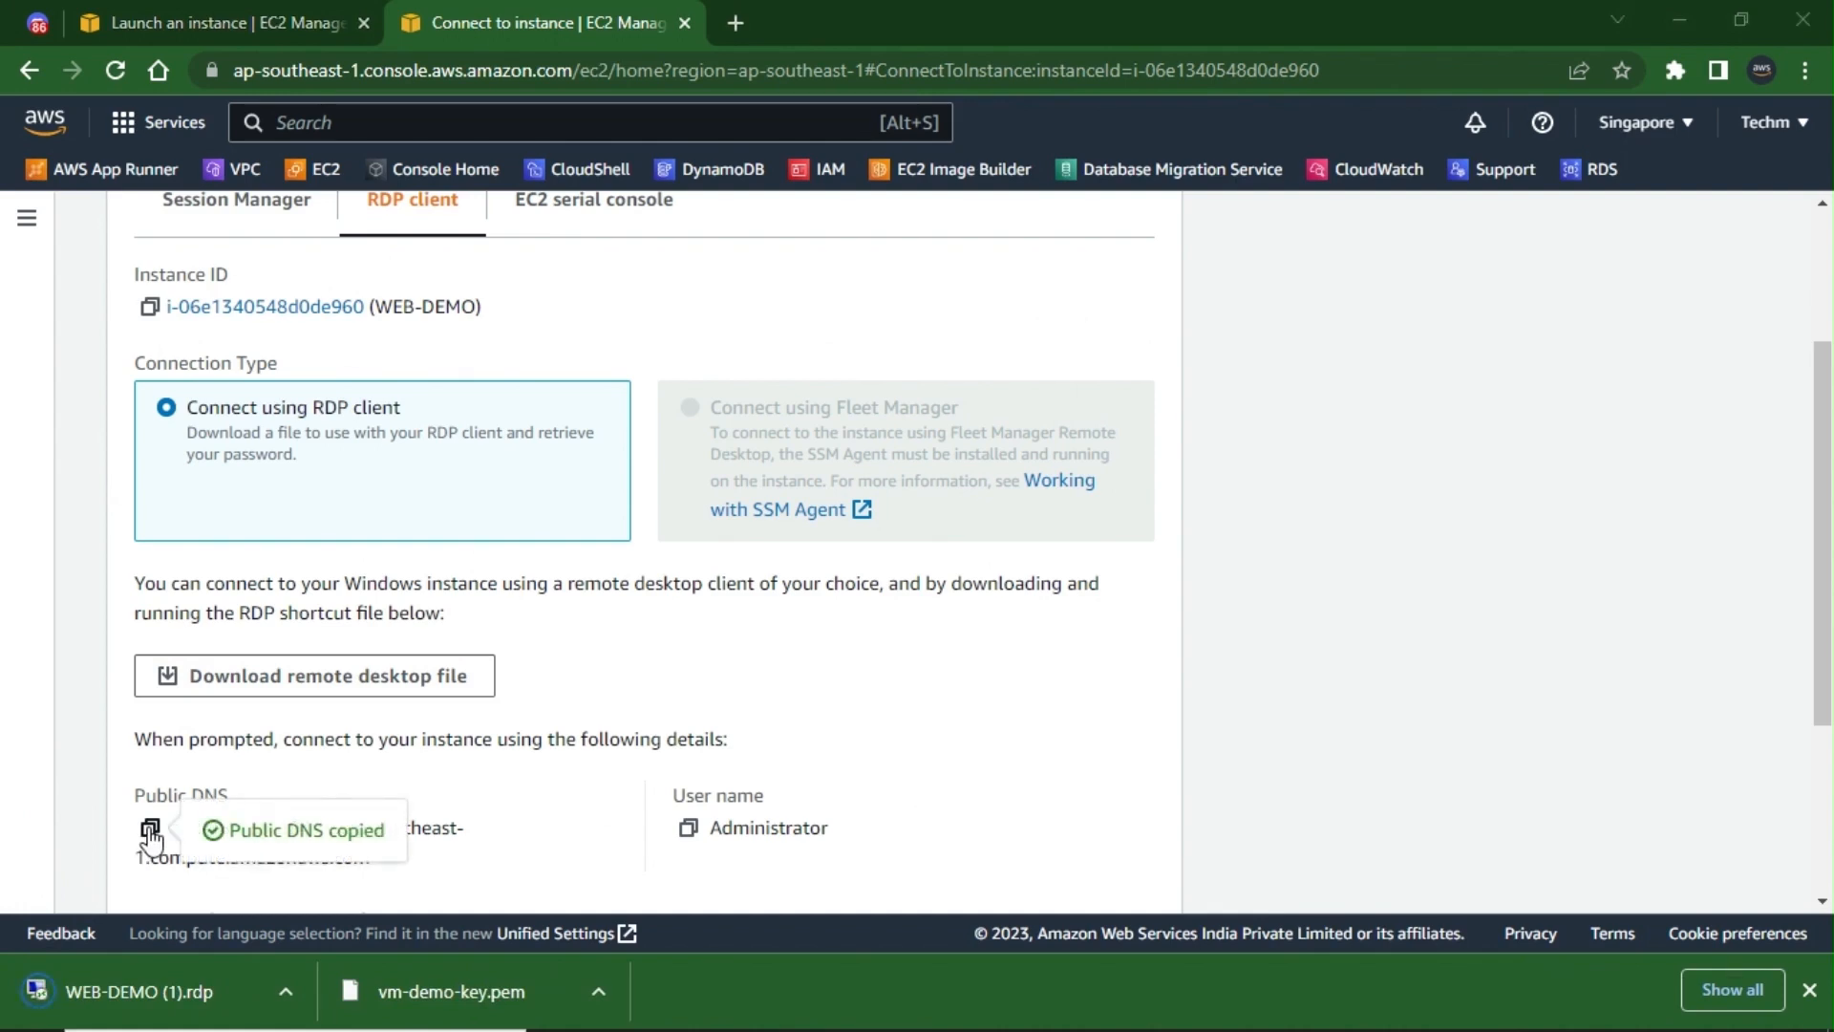
pyautogui.press('super')
pyautogui.write('rdp')
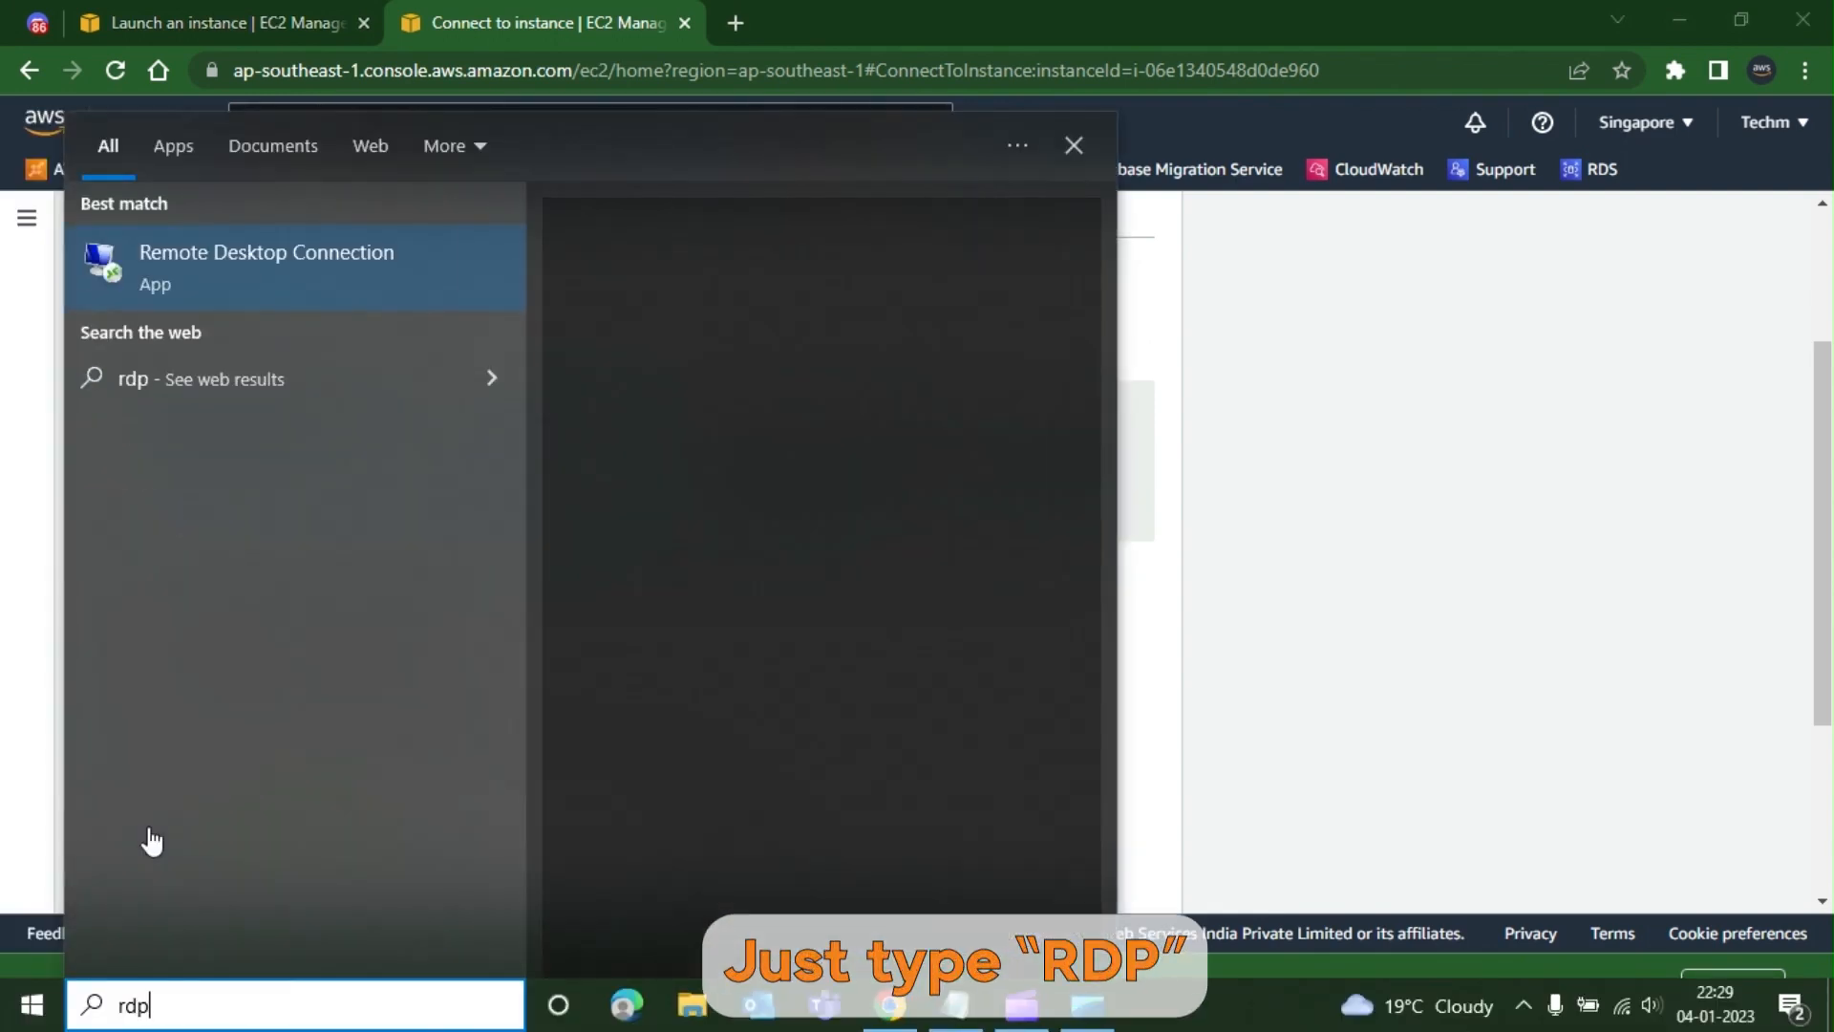
pyautogui.click(836, 342)
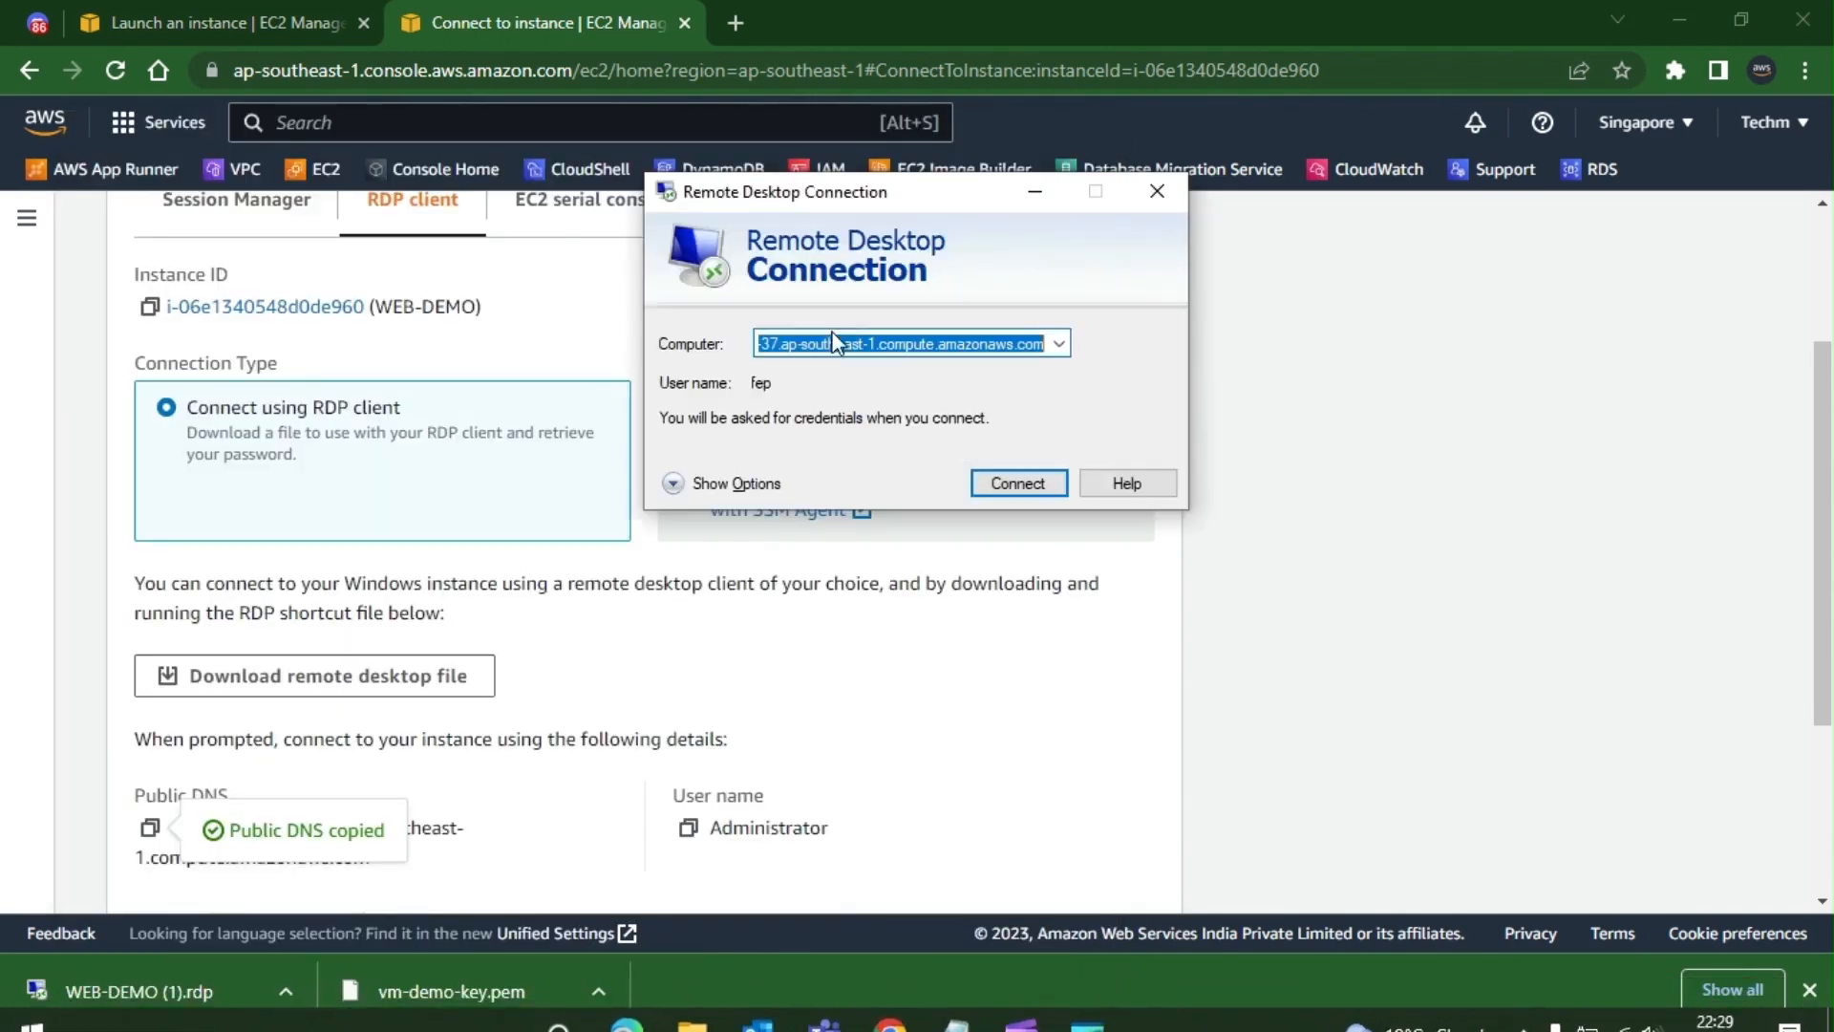
pyautogui.hotkey('ctrl', 'v')
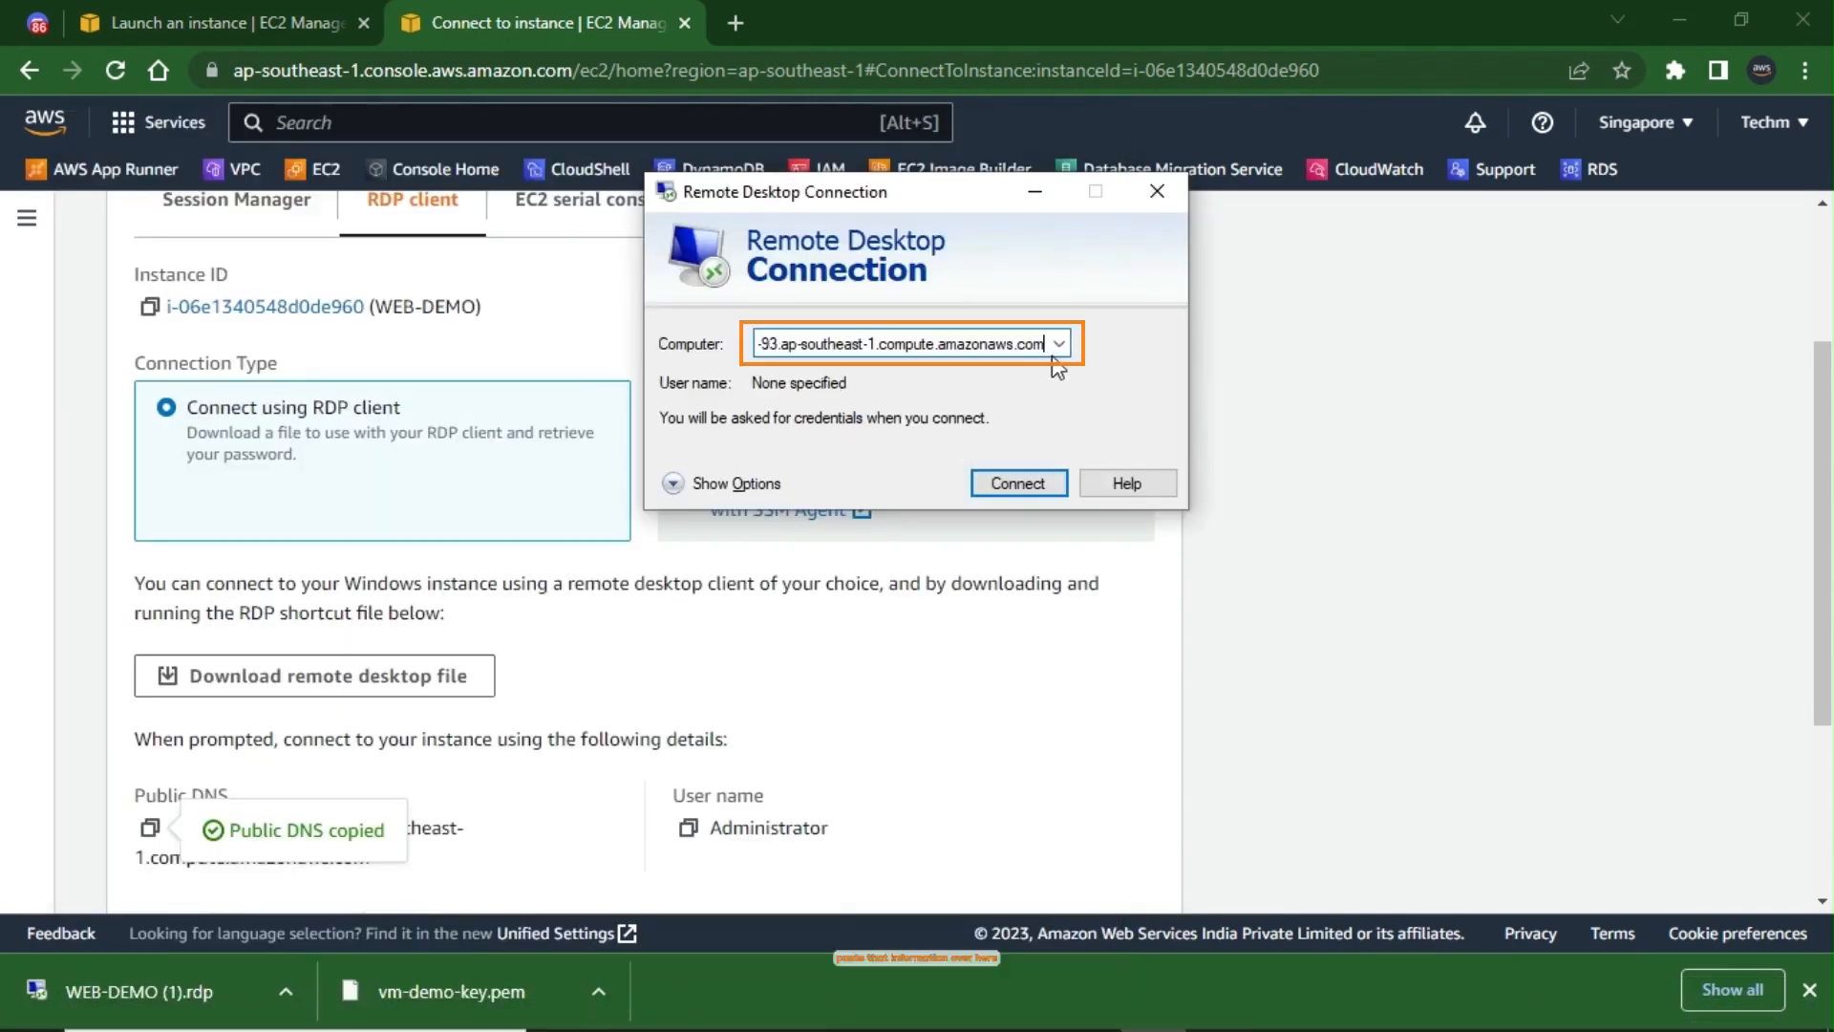
pyautogui.click(1009, 480)
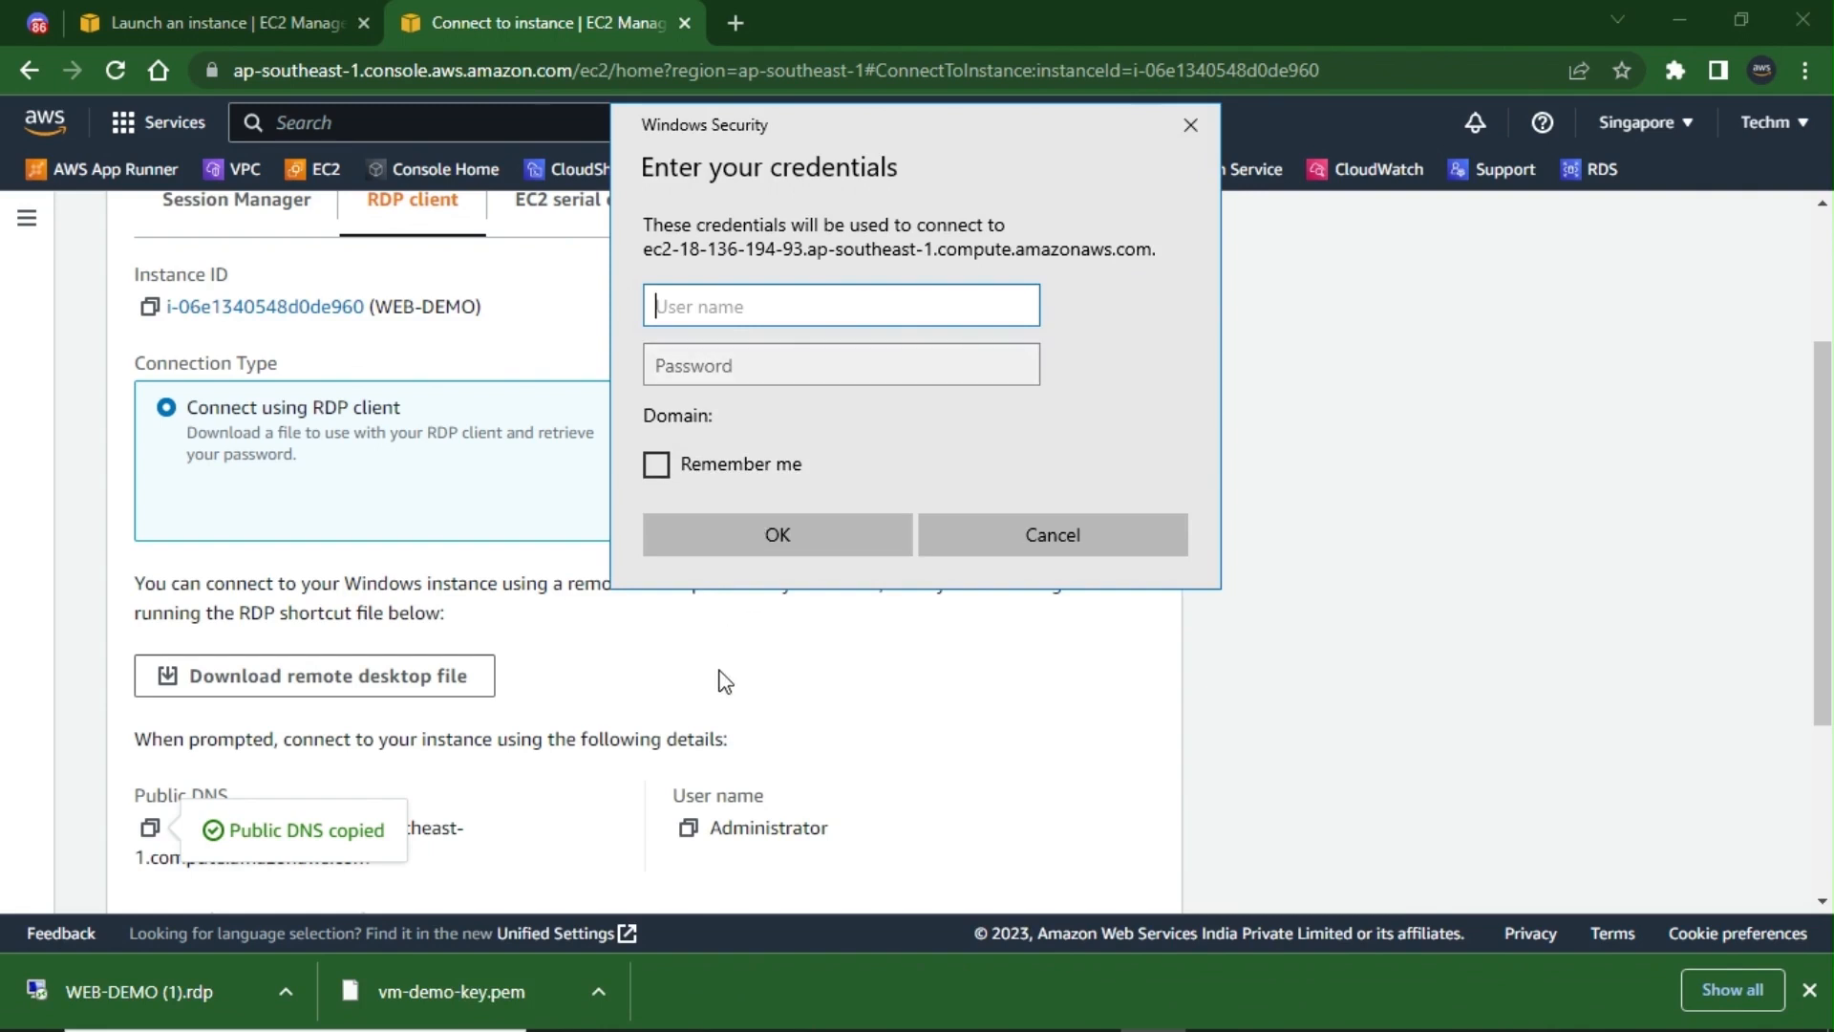
pyautogui.press('Escape')
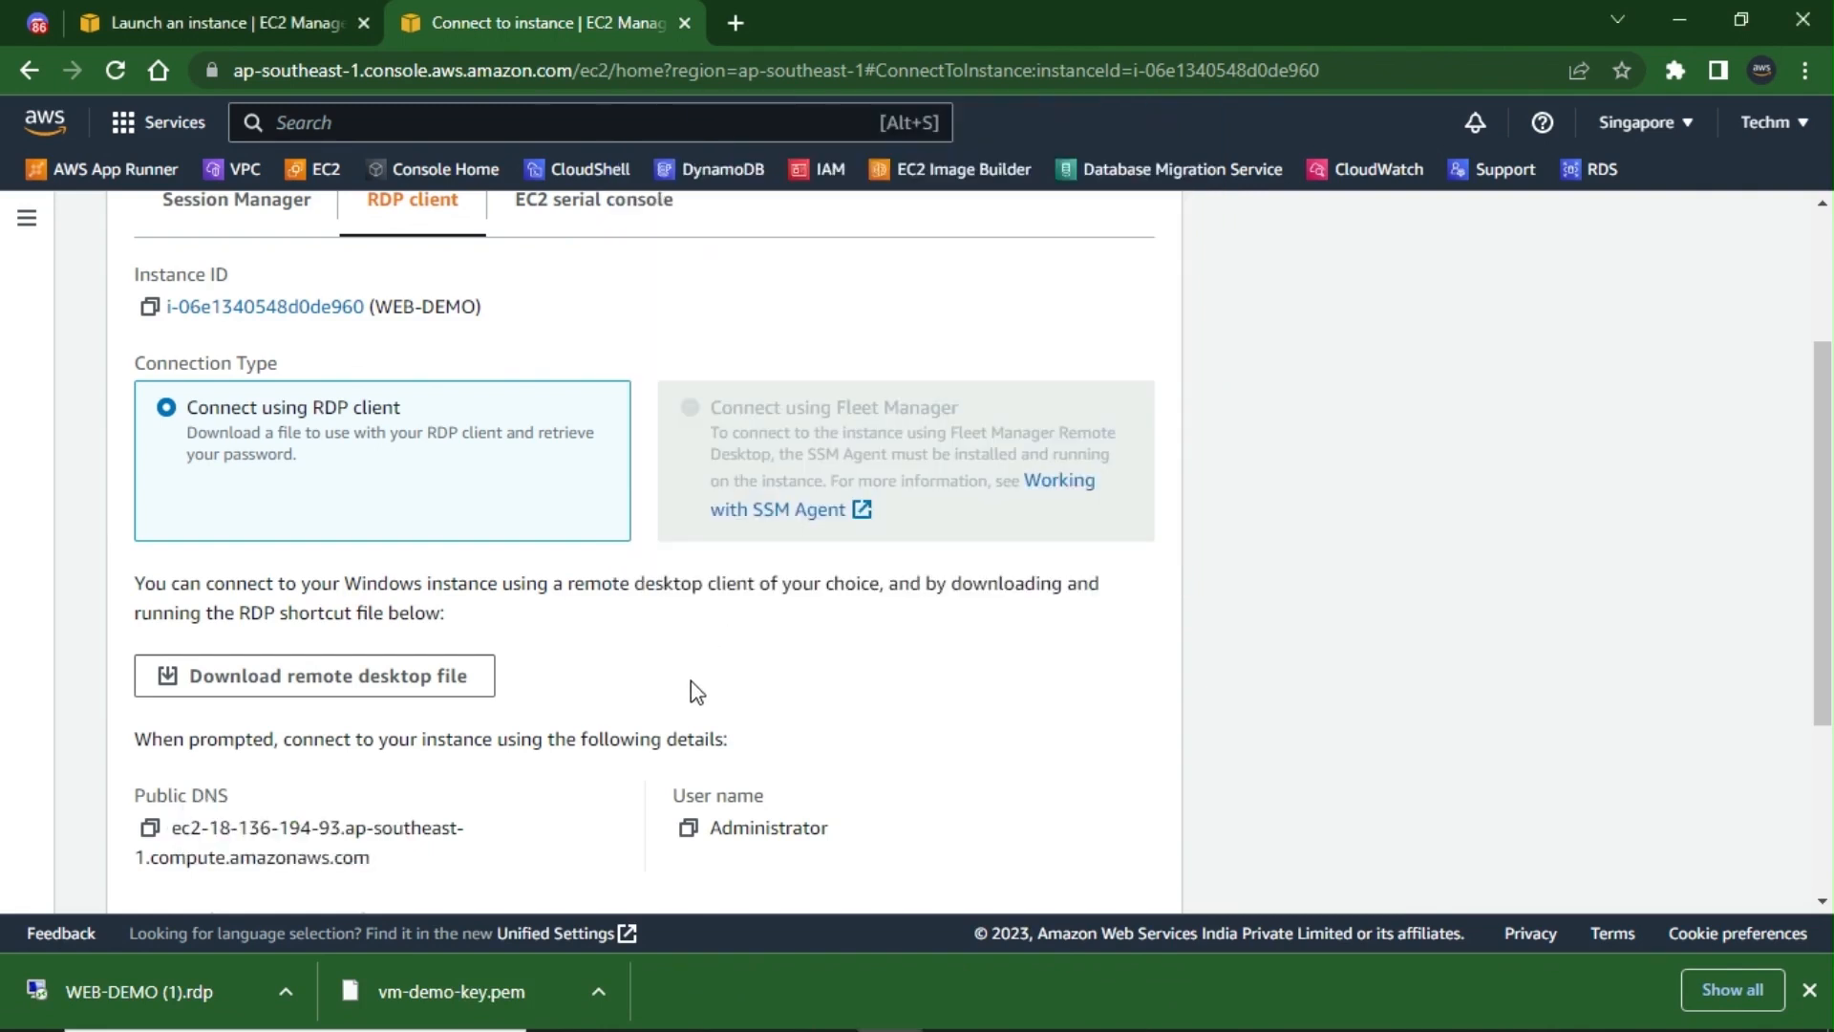
# - Try to retrieve the WEB-DEMO instance's Windows password and return to the instance's details
pyautogui.scroll(-1, 690, 681)
pyautogui.scroll(-1, 693, 688)
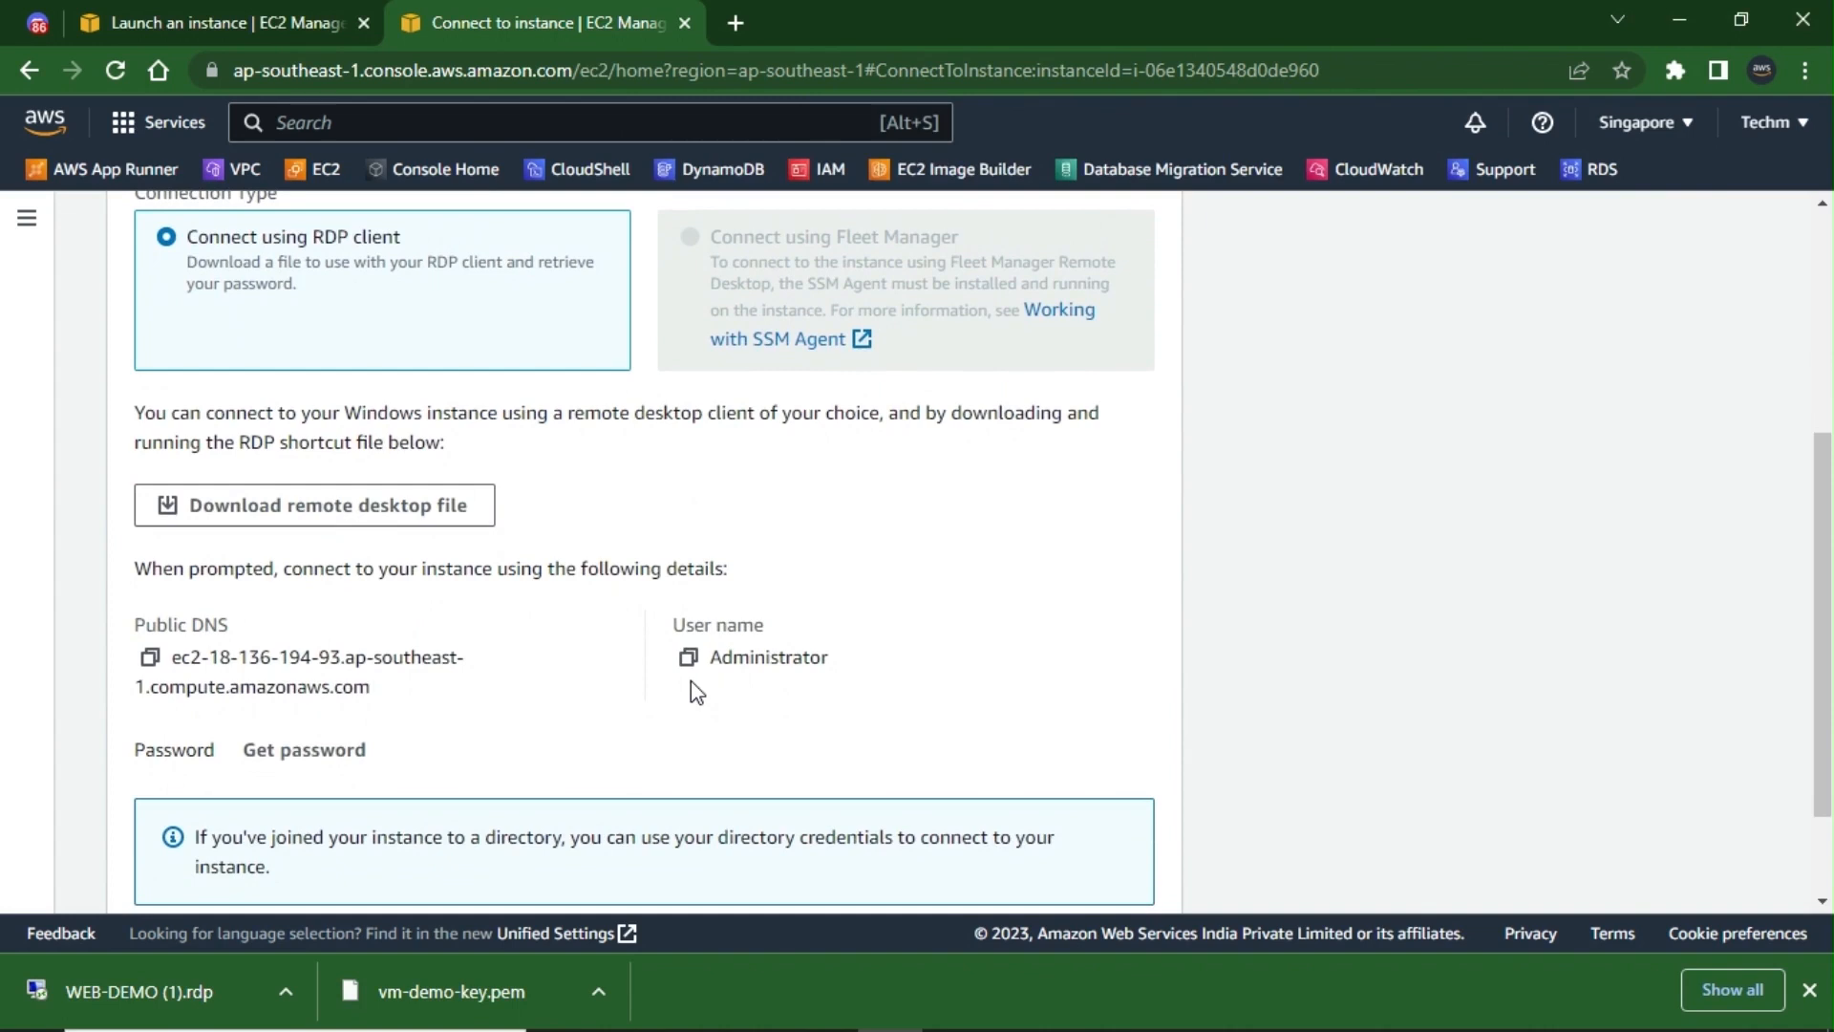
pyautogui.click(329, 759)
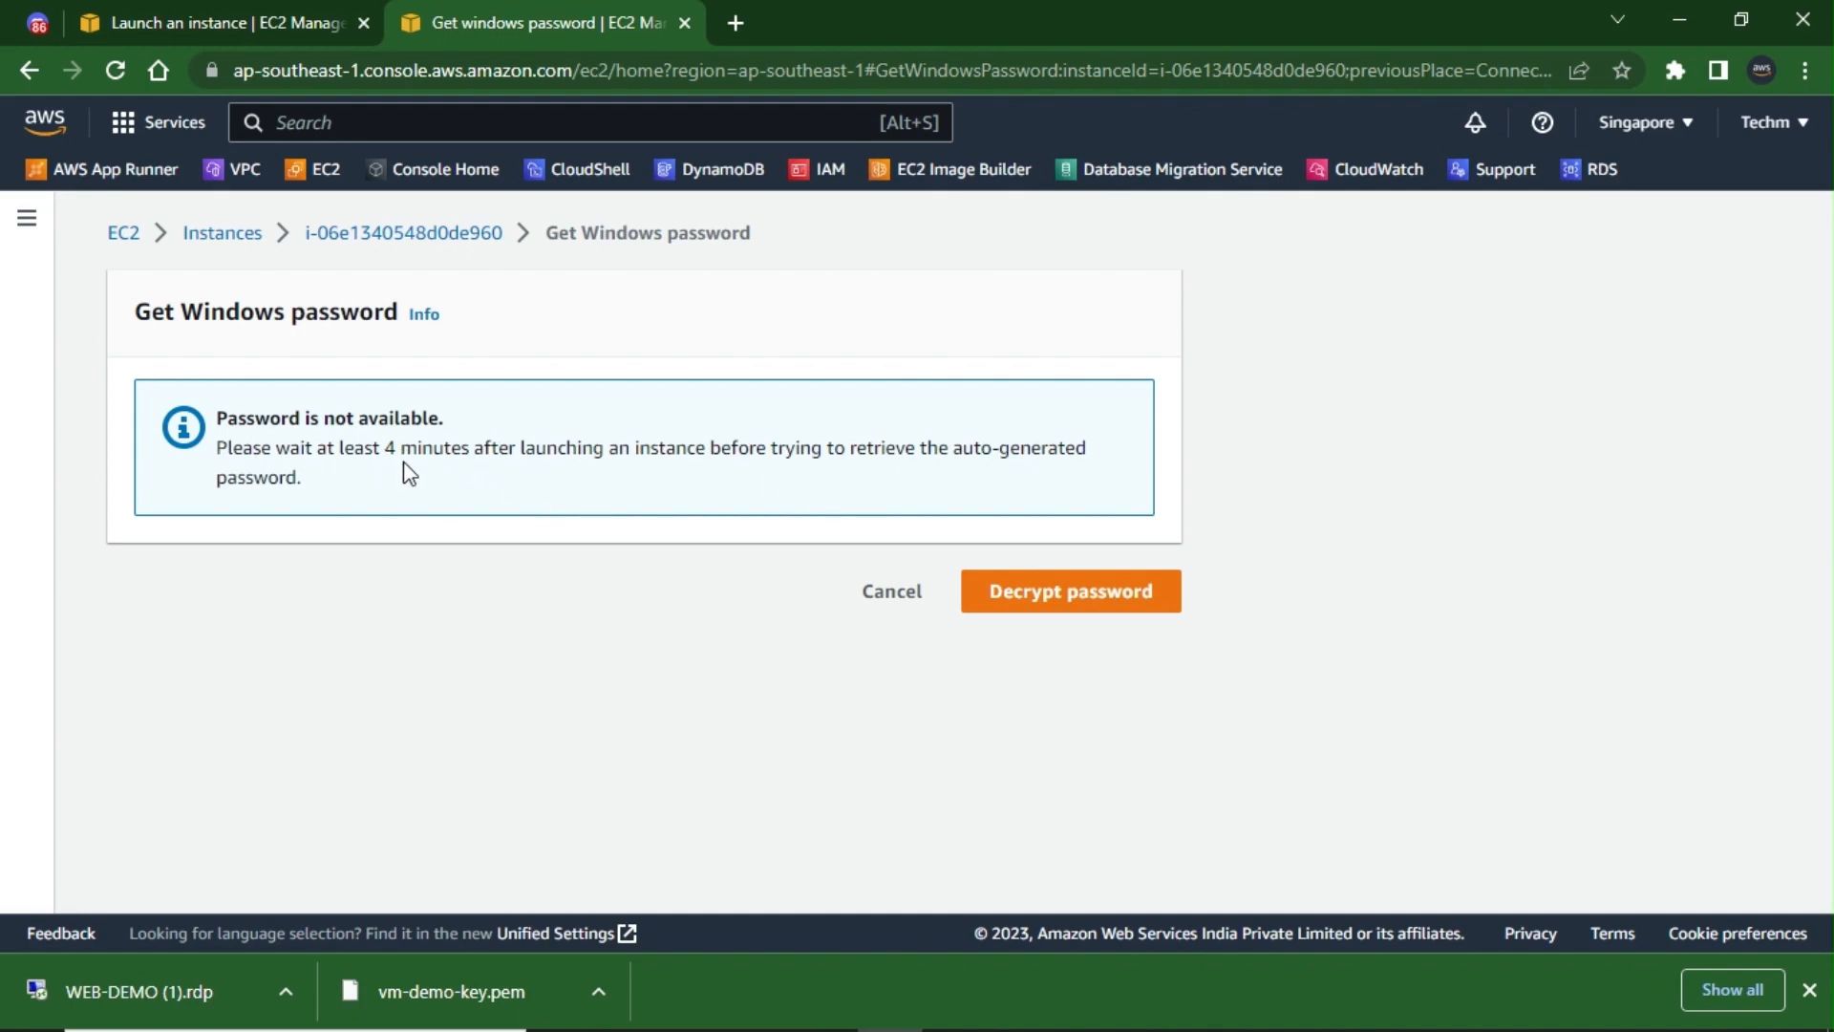
pyautogui.click(442, 236)
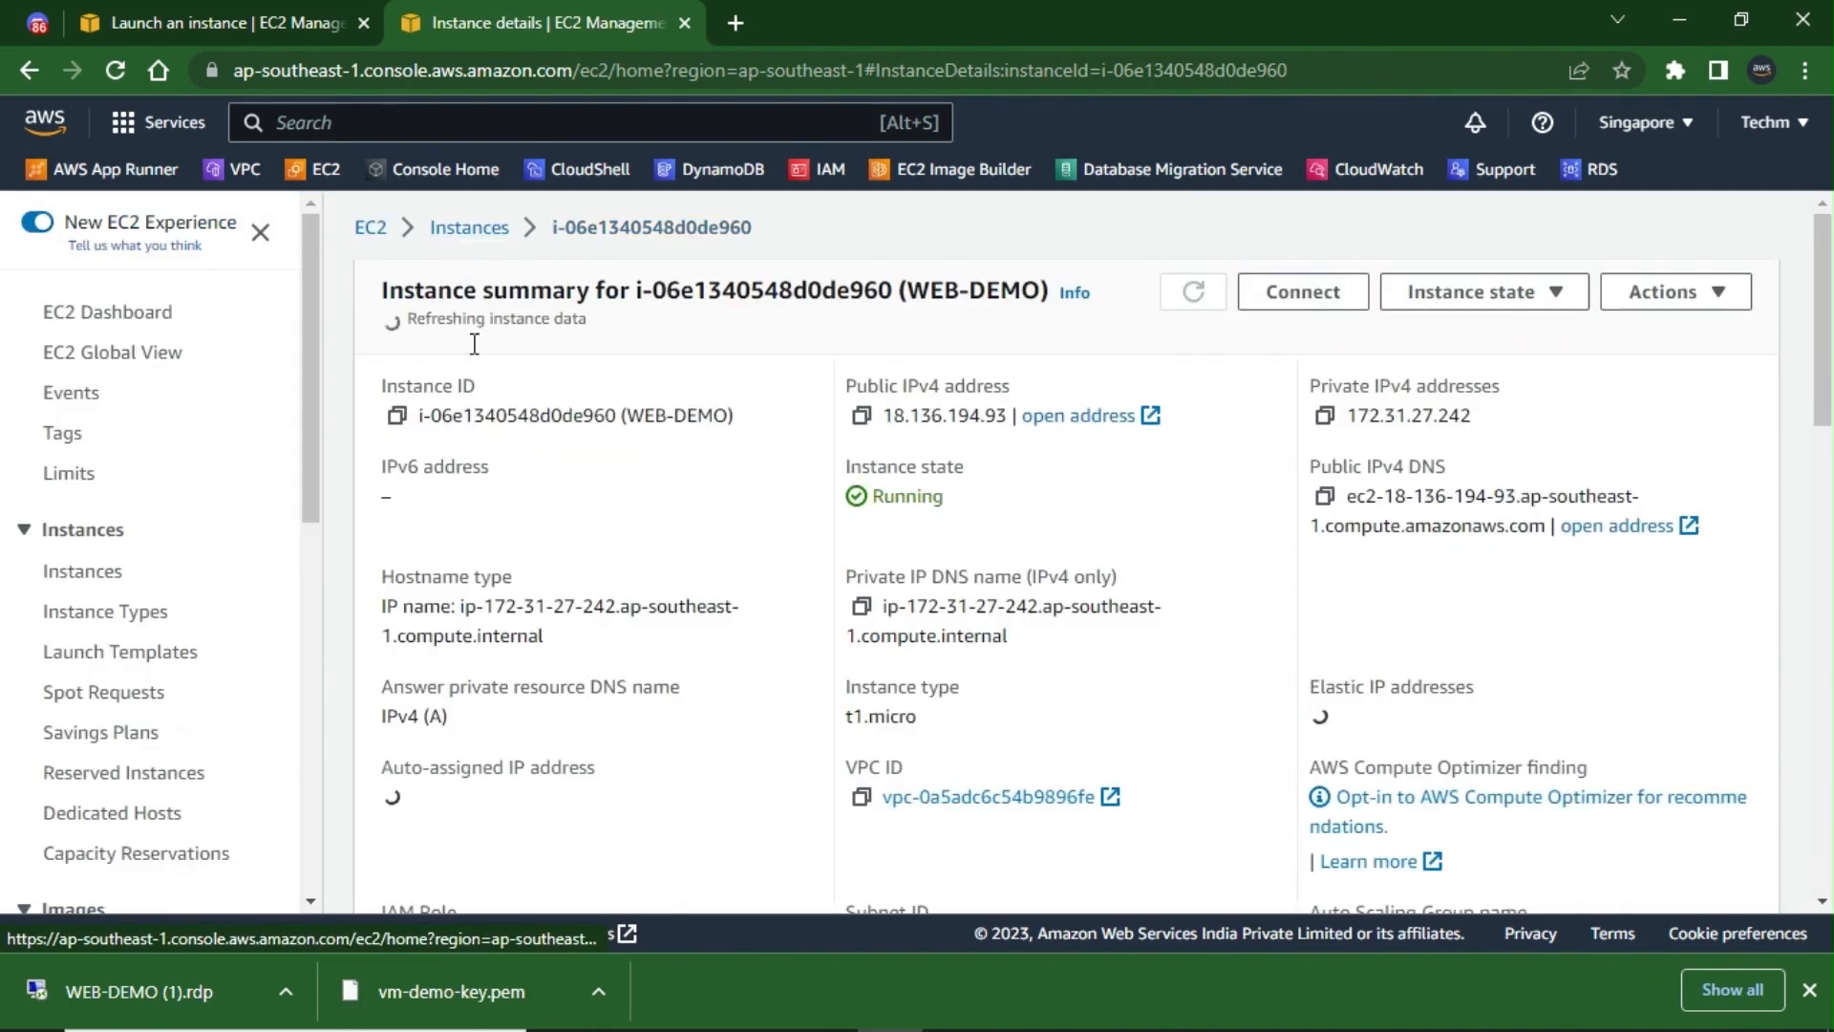
# - Review the RDP client, EC2 serial console and Session Manager options for connecting to the WEB-DEMO instance
pyautogui.click(1301, 292)
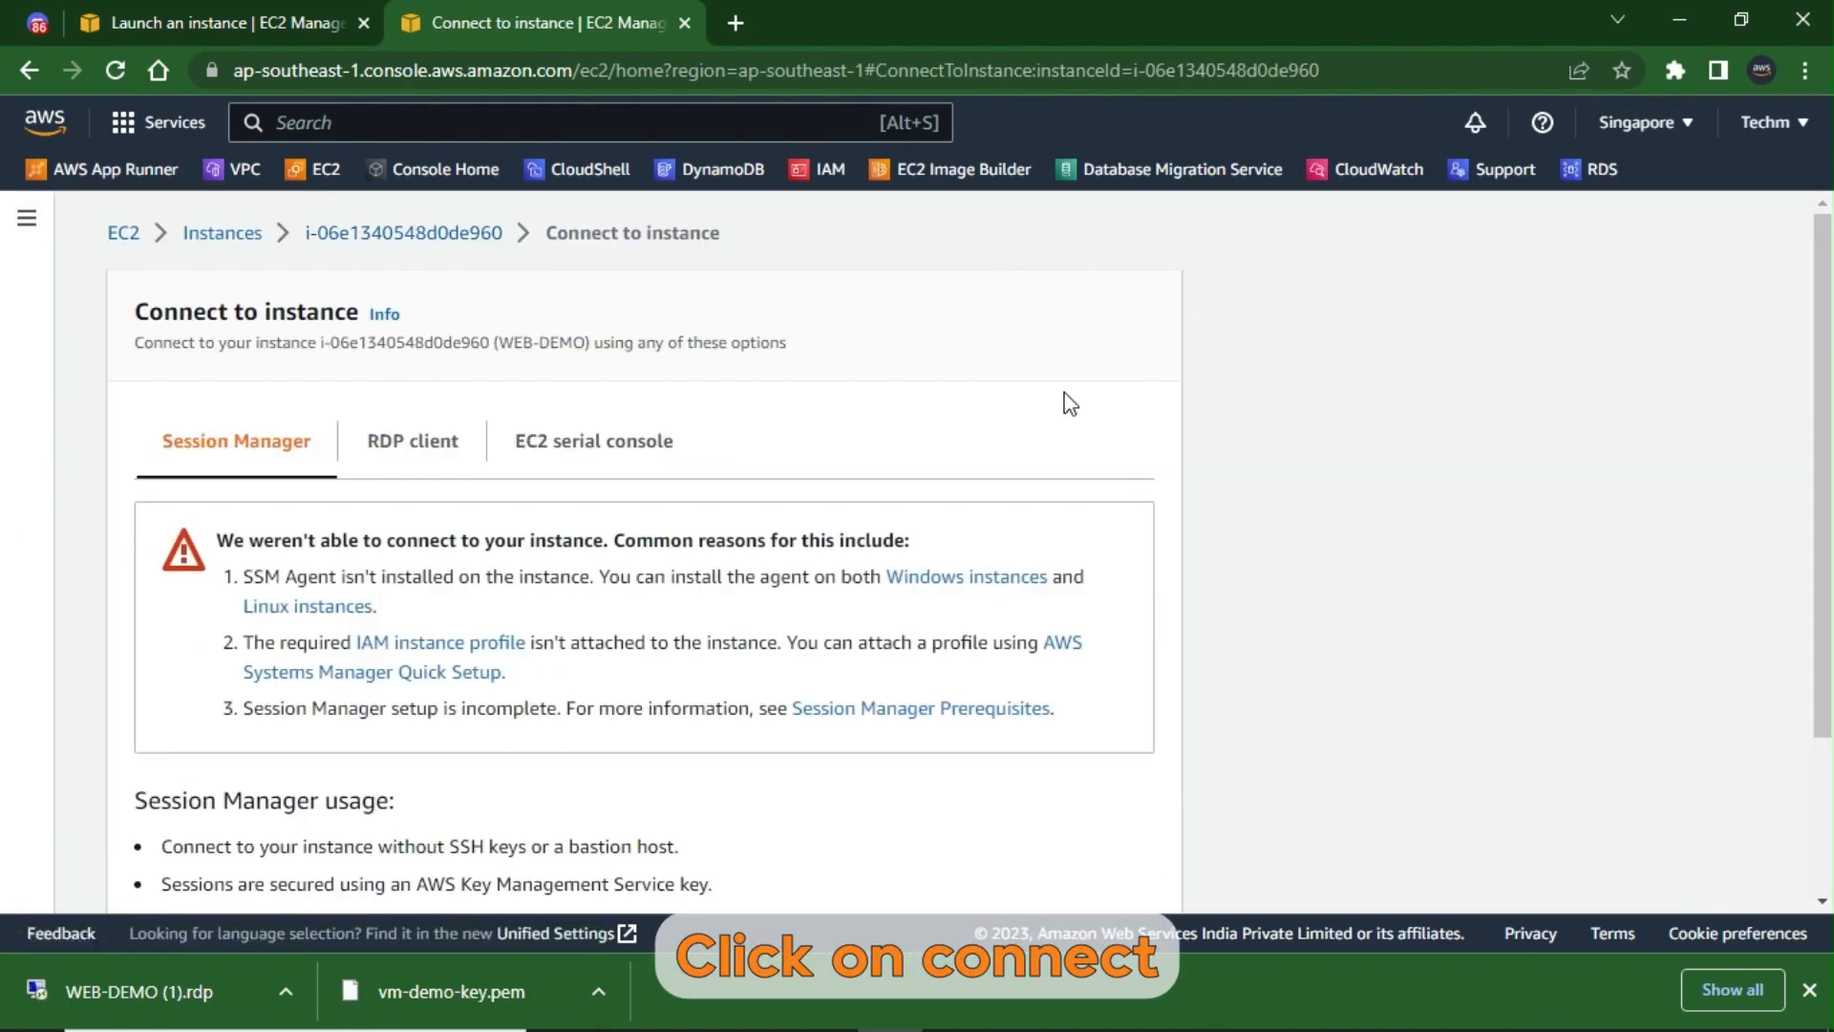
pyautogui.click(425, 449)
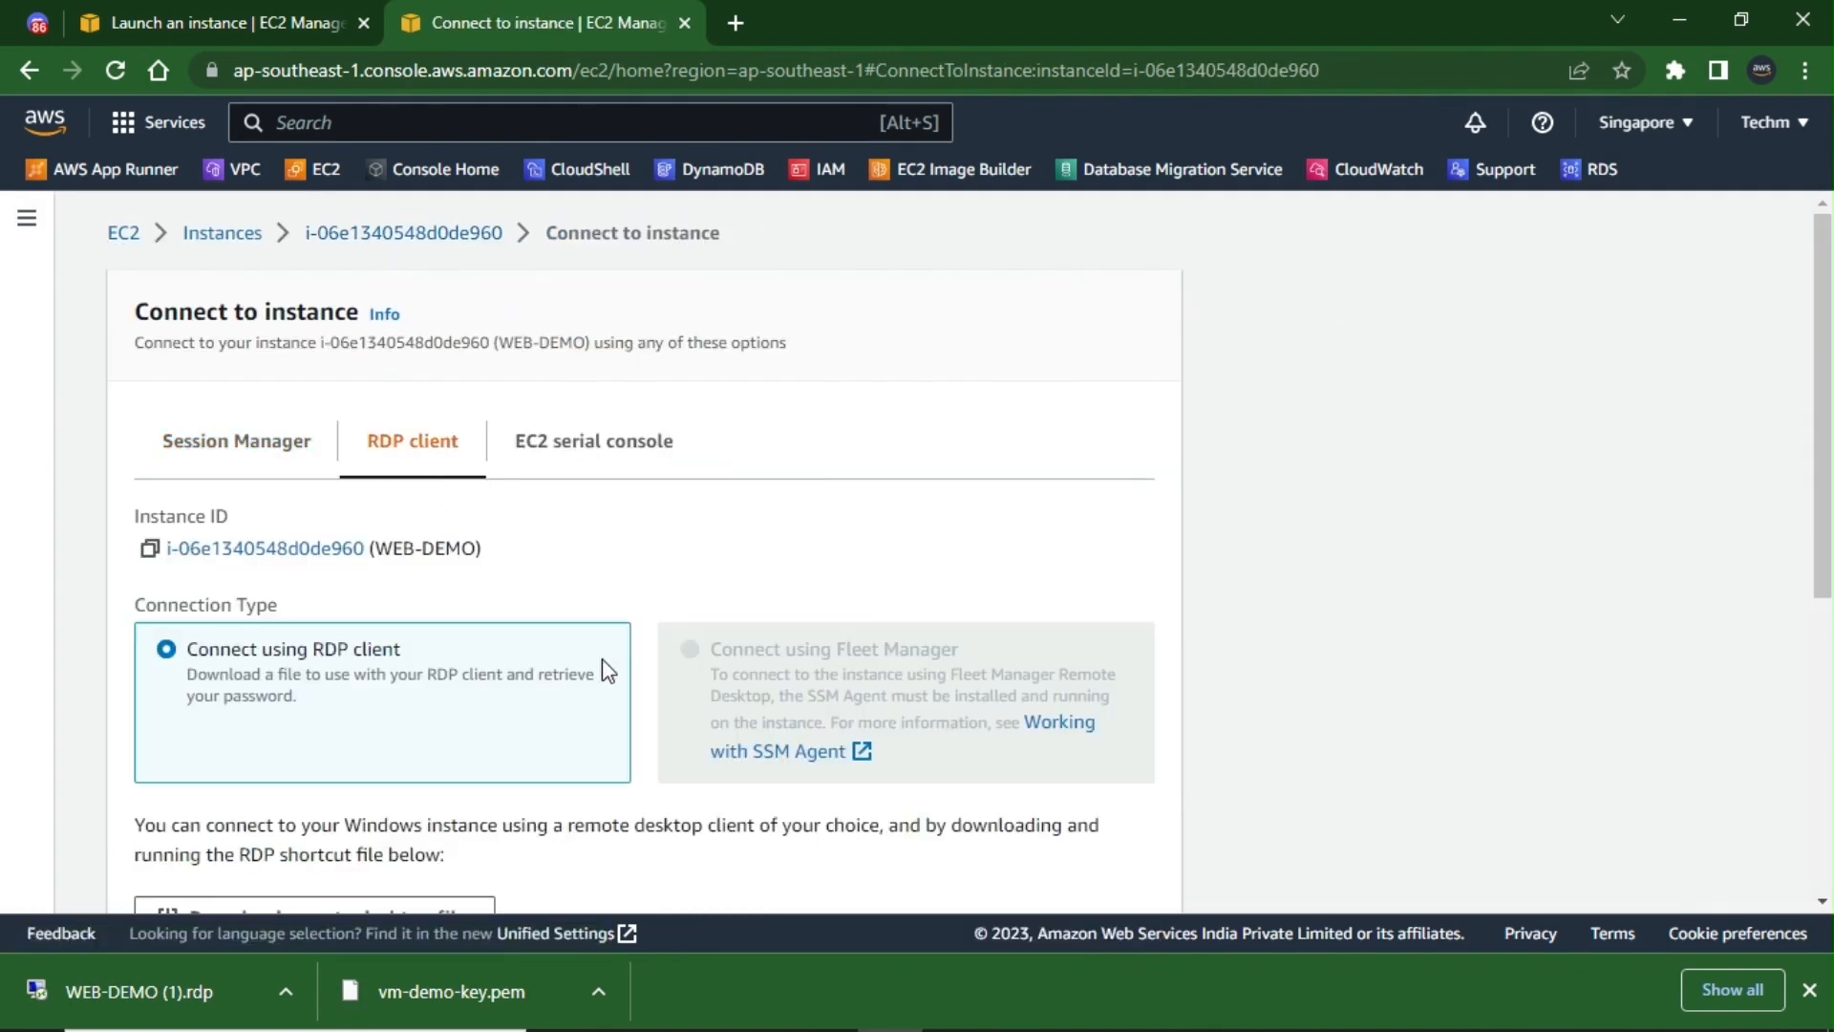
pyautogui.scroll(-5, 603, 669)
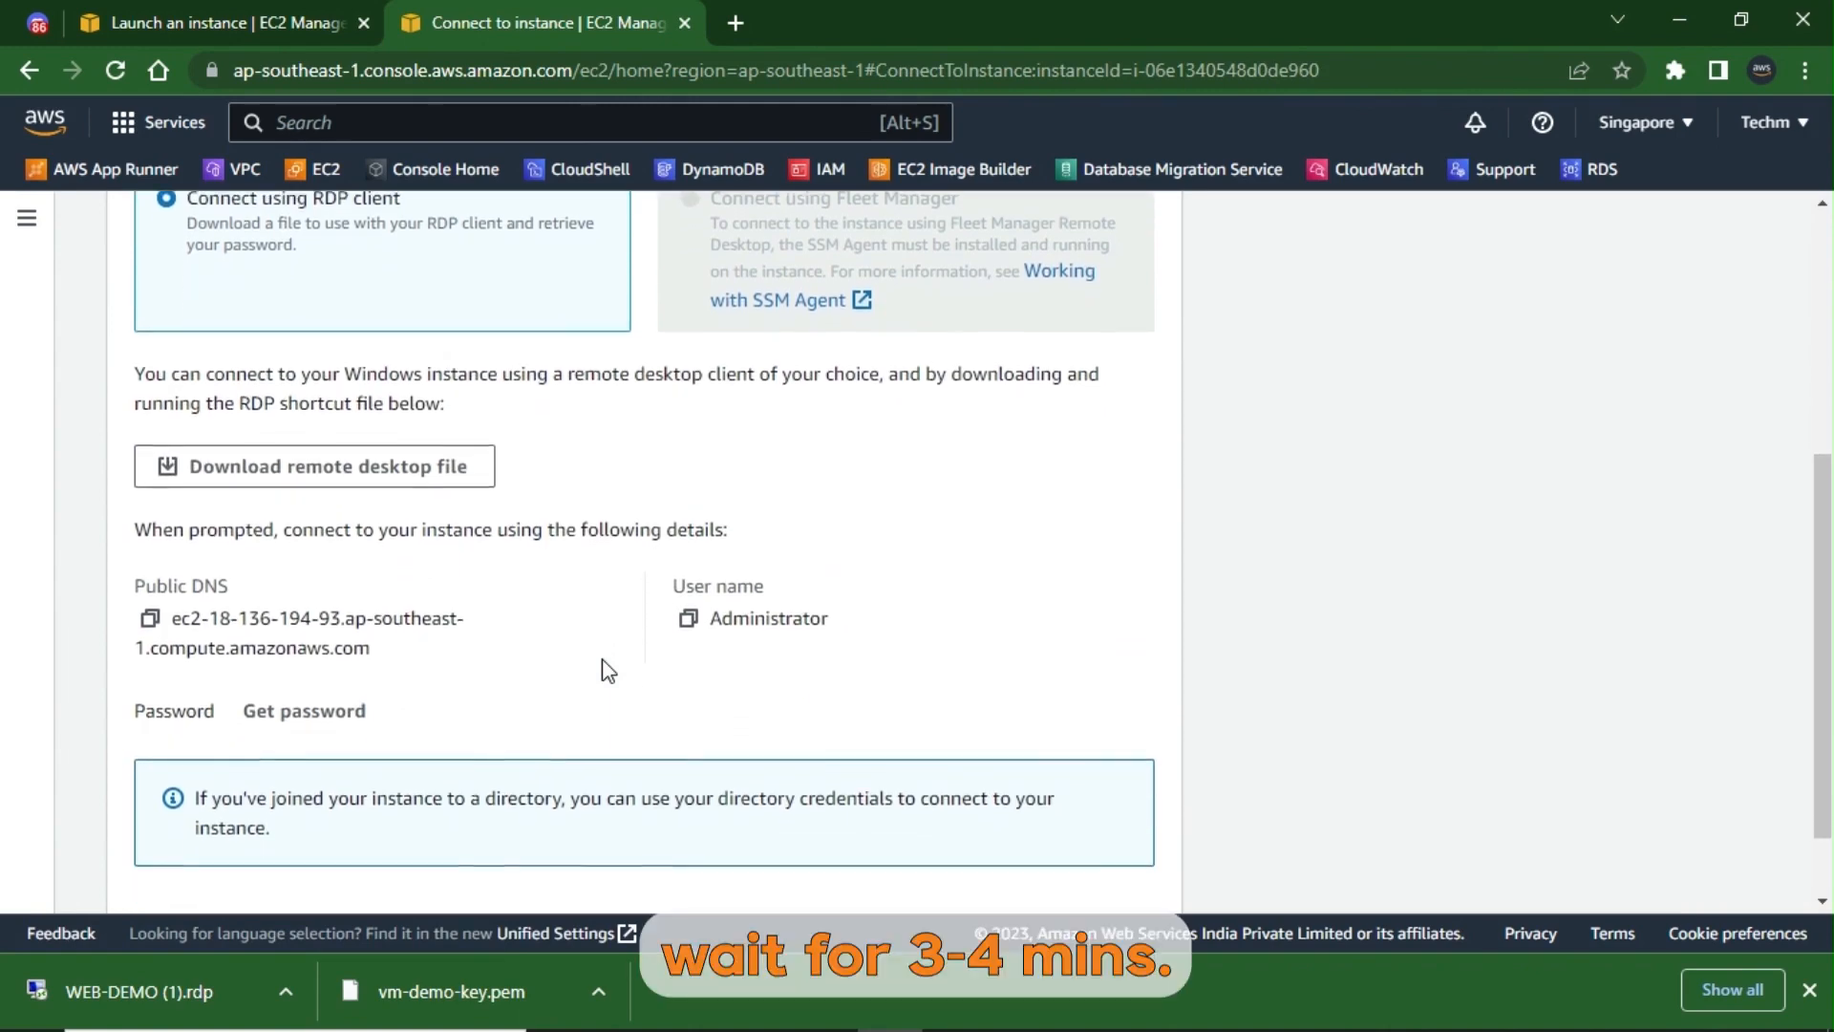
pyautogui.scroll(-1, 608, 671)
pyautogui.scroll(5, 608, 671)
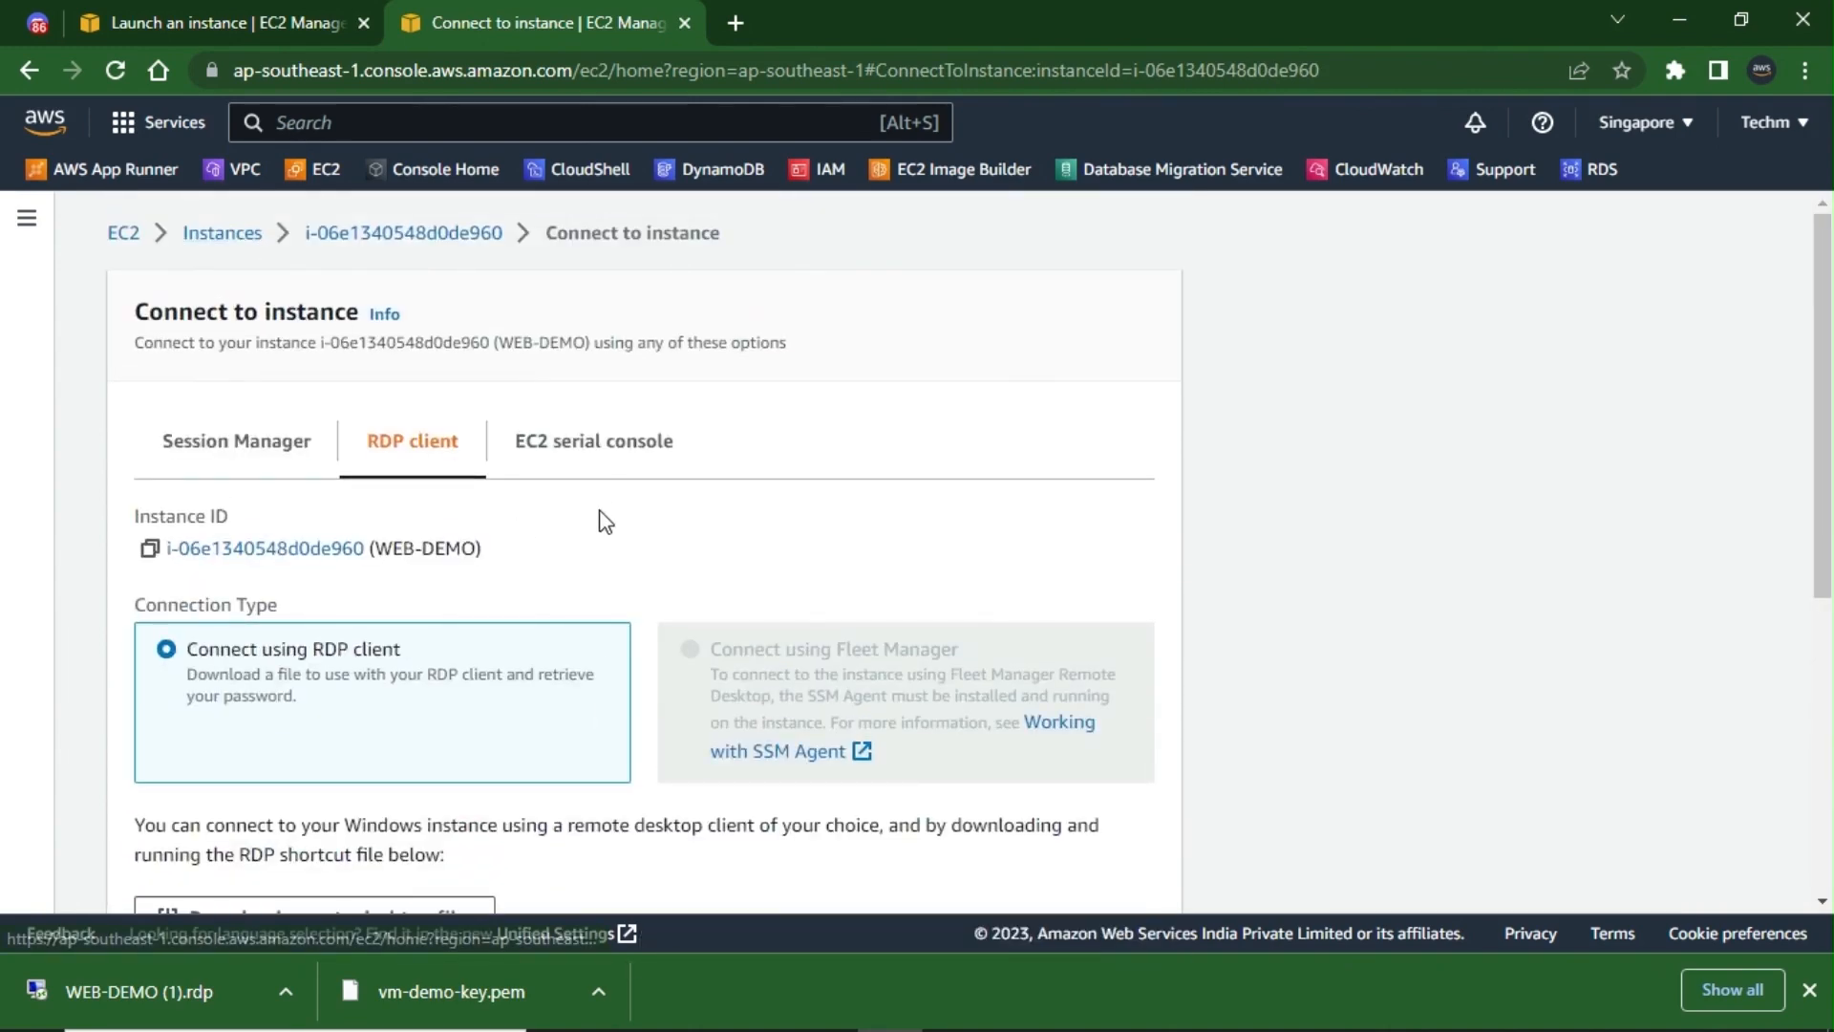
pyautogui.click(614, 474)
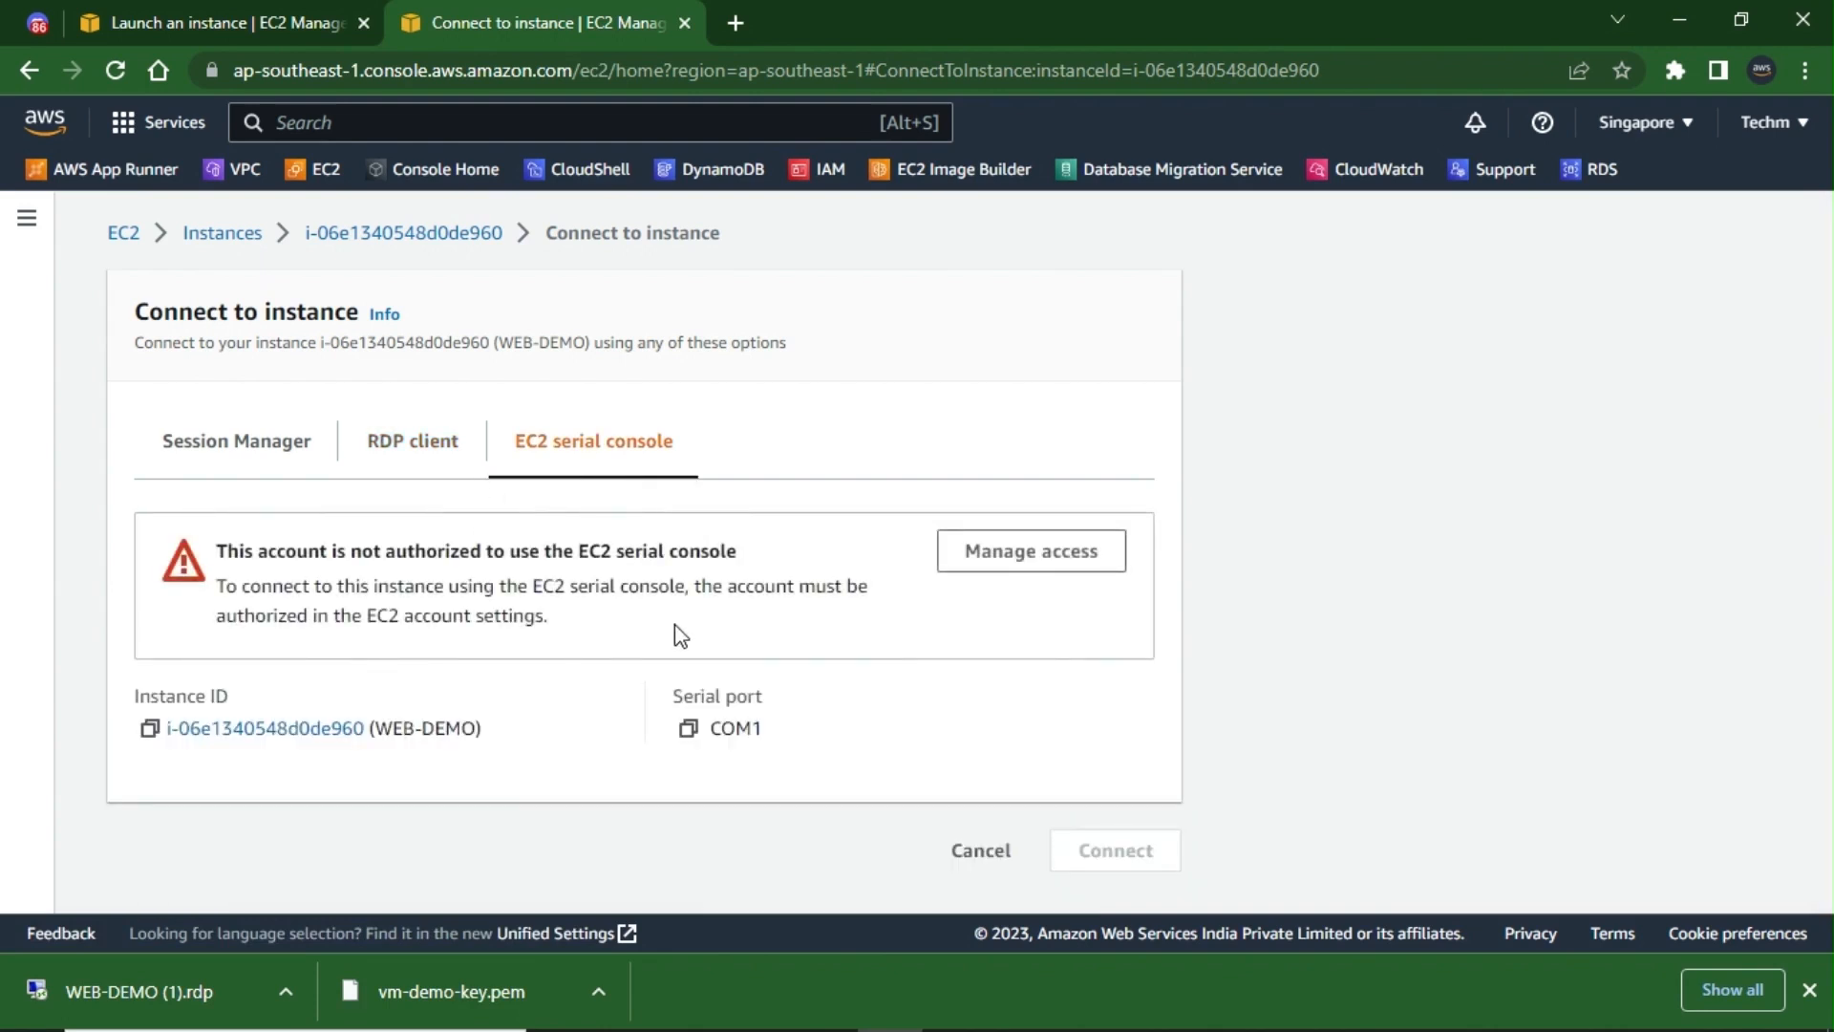
pyautogui.click(229, 457)
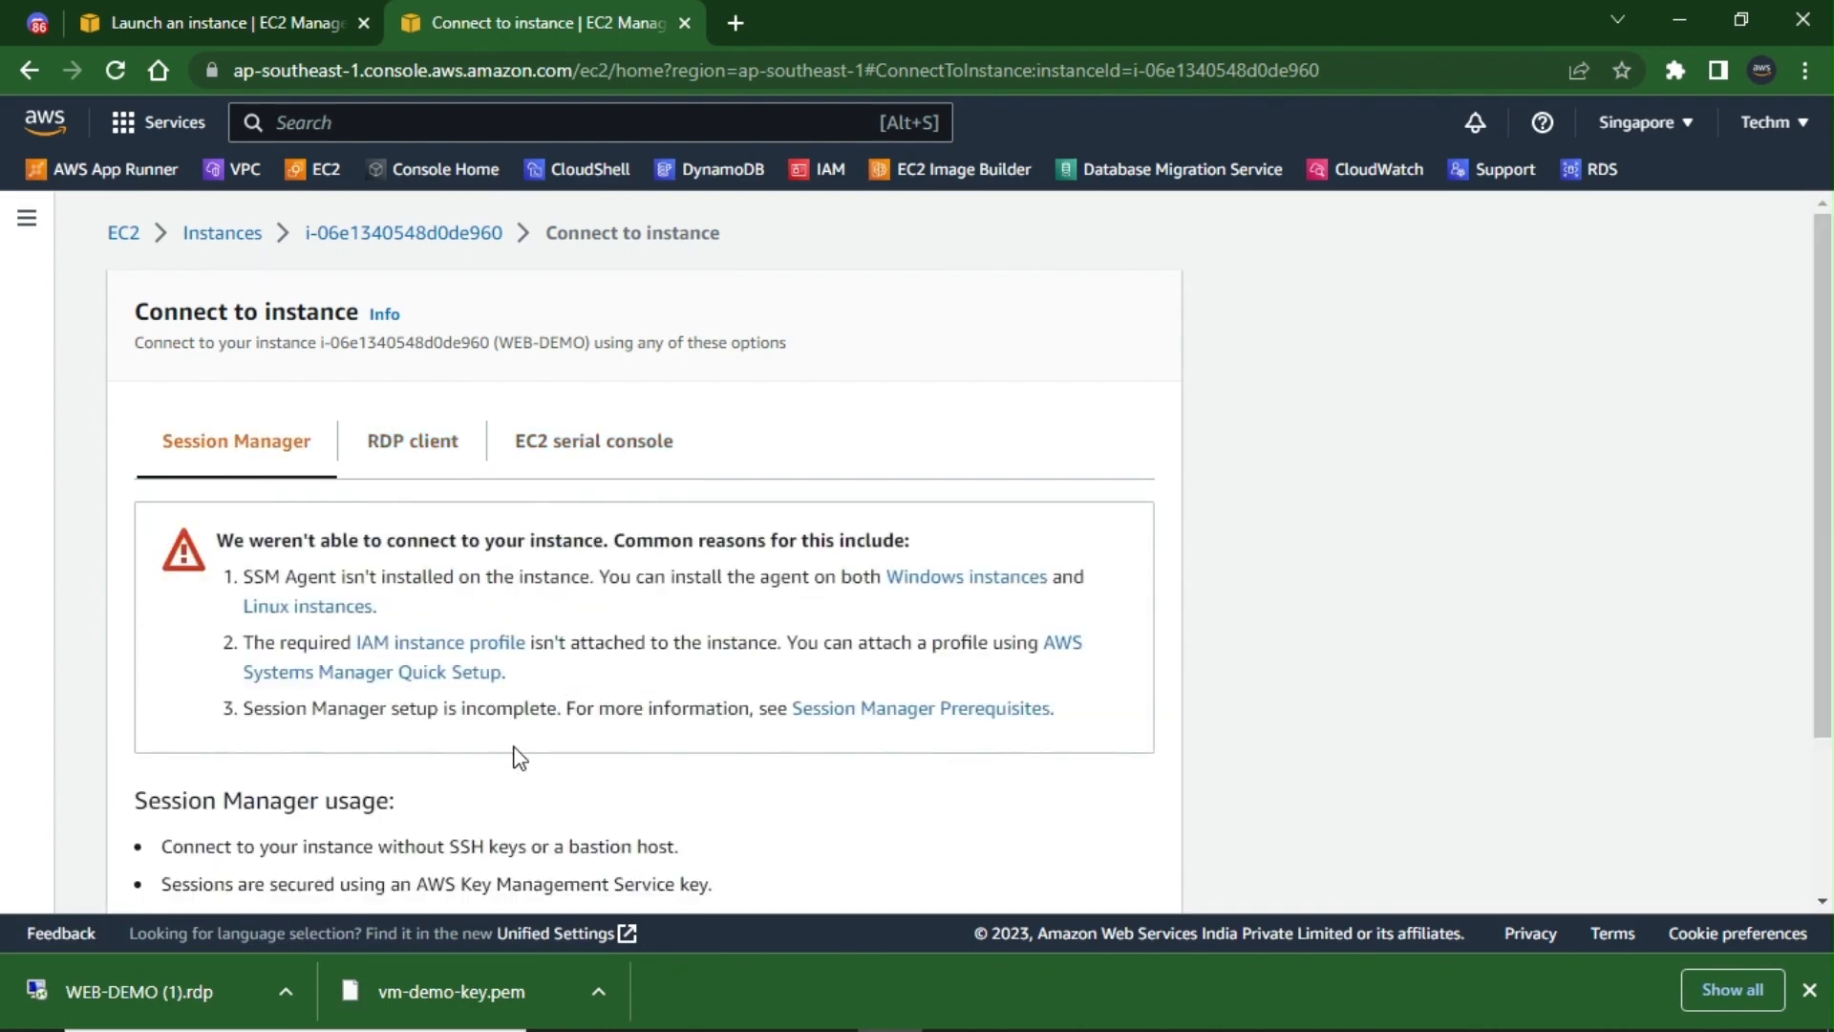
pyautogui.scroll(-2, 517, 757)
pyautogui.scroll(2, 517, 757)
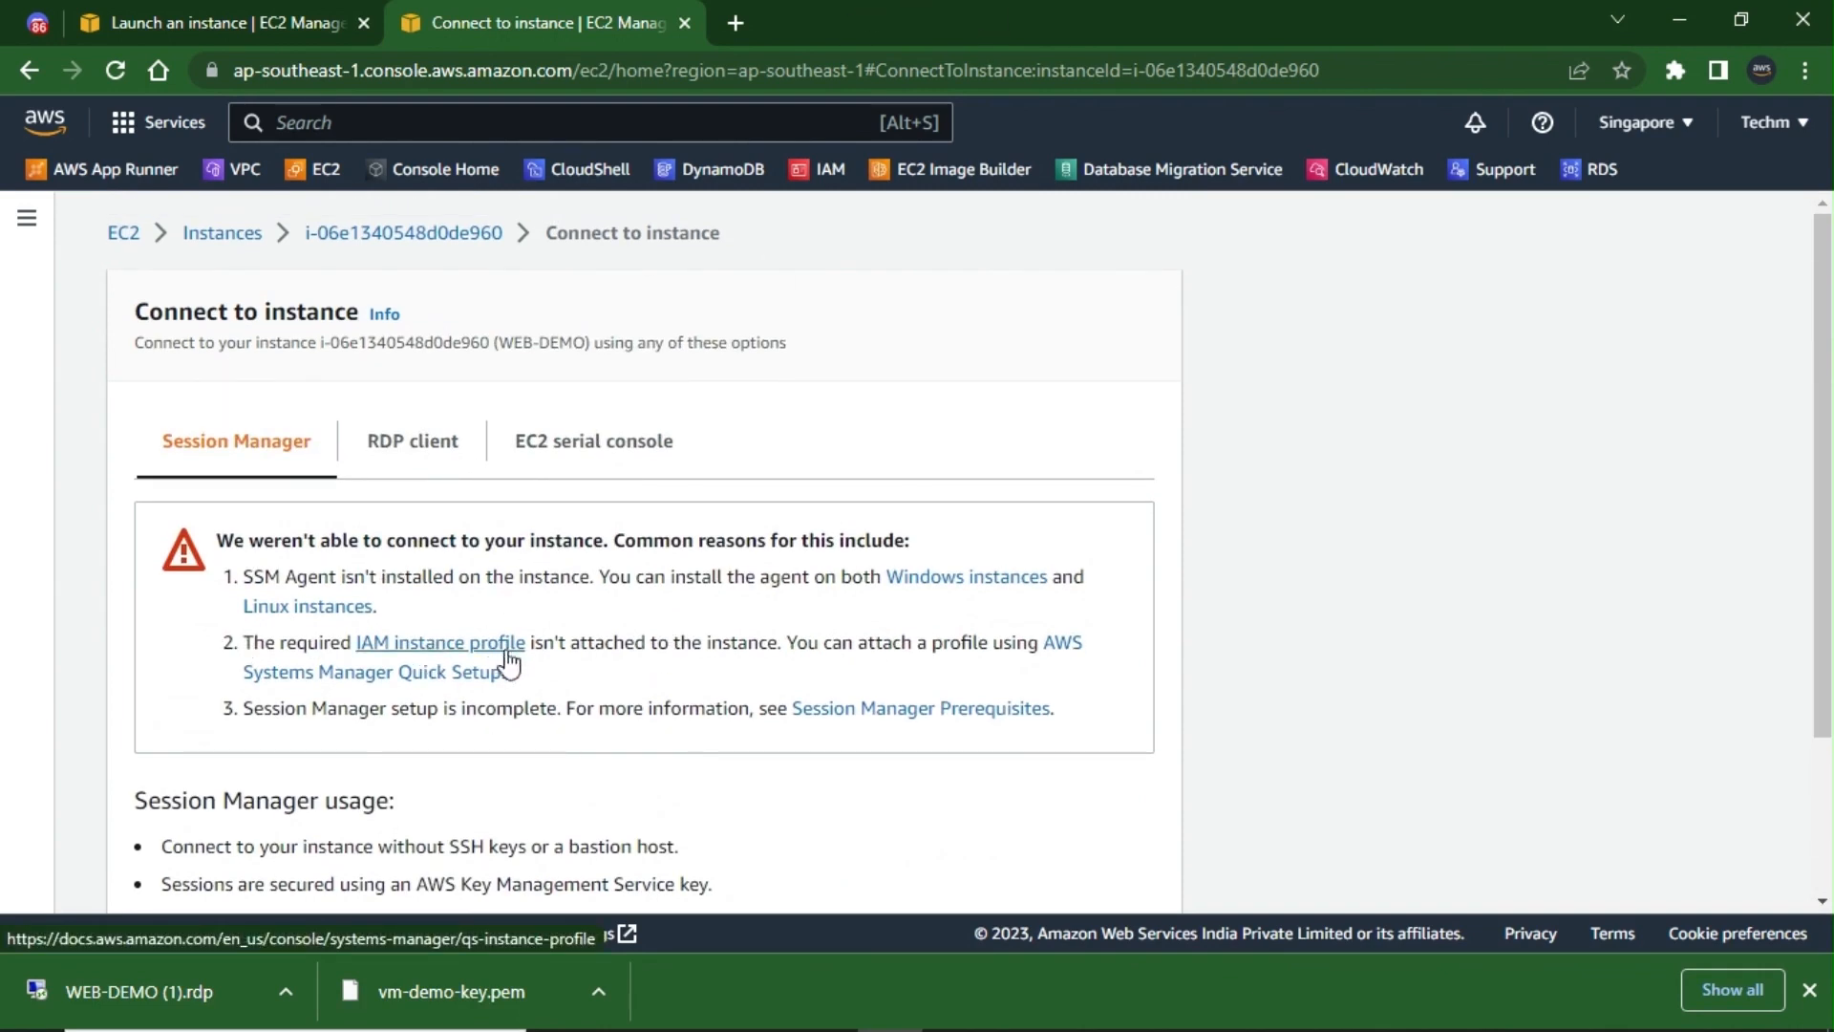
# - Check the instance type and auto-assigned IP address in WEB-DEMO's summary, and its status checks in the instances list
pyautogui.click(463, 232)
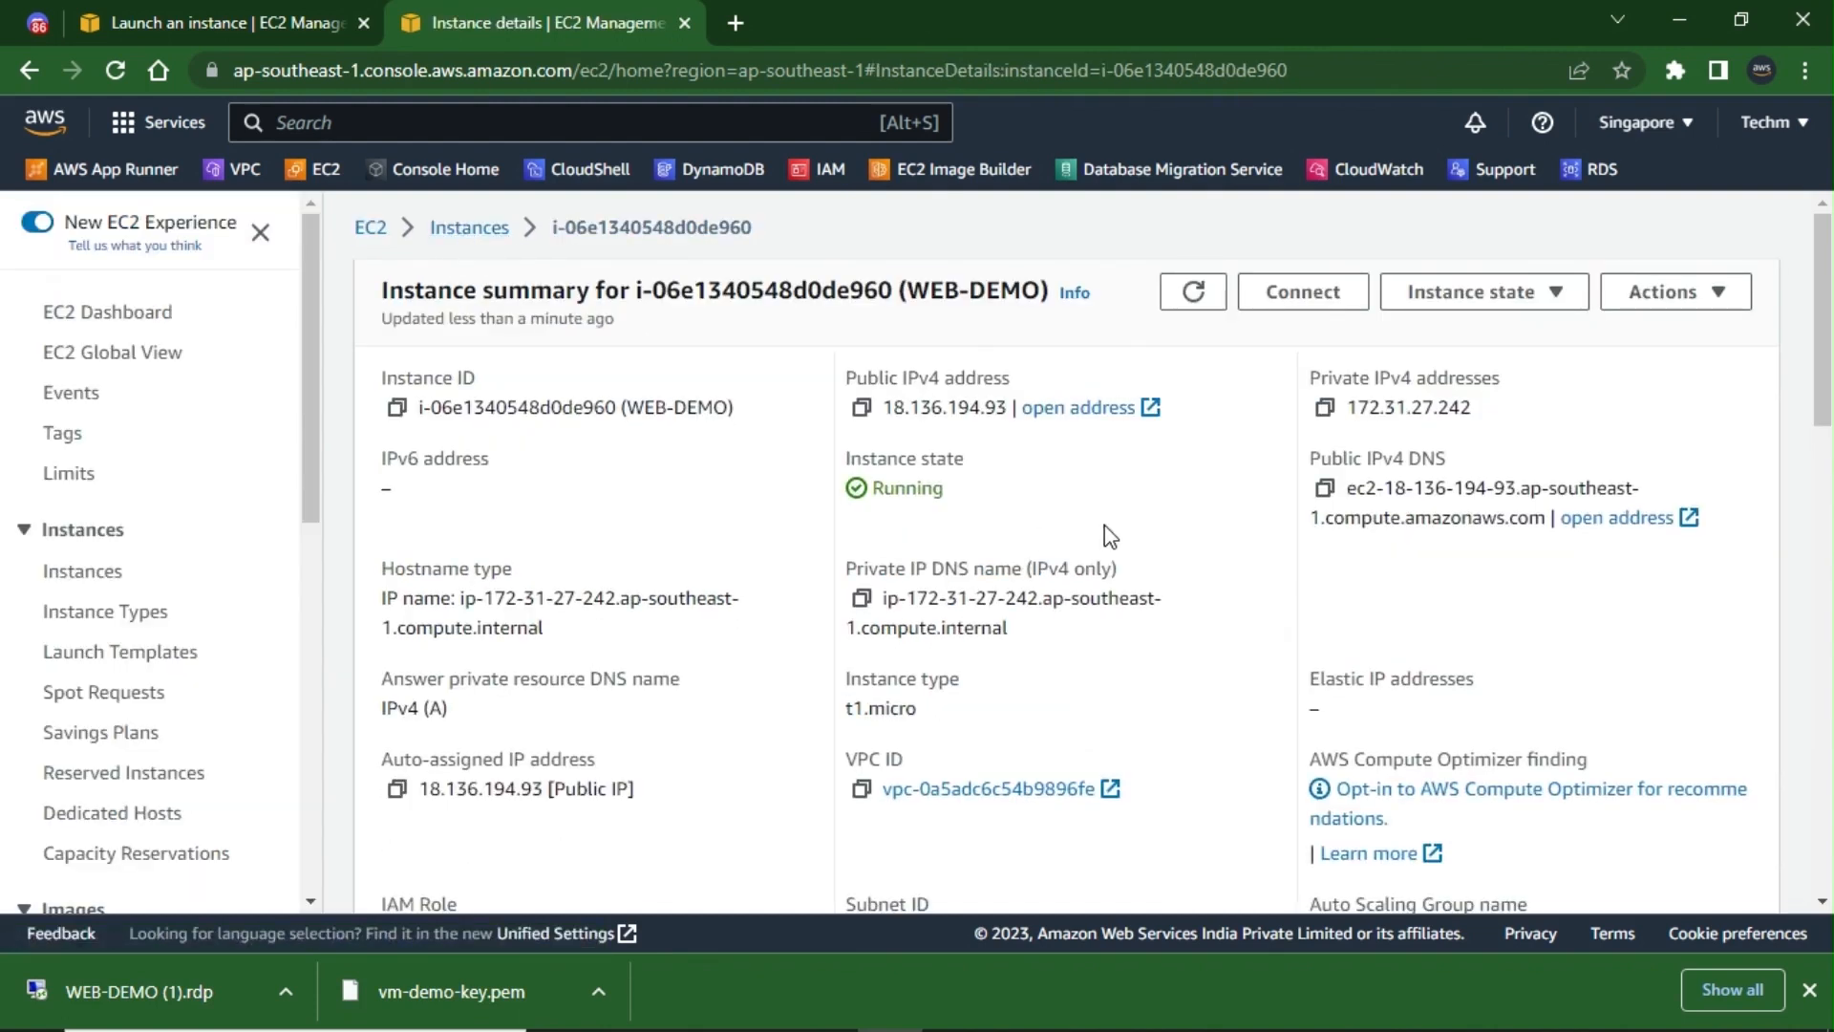
pyautogui.scroll(-1, 1104, 526)
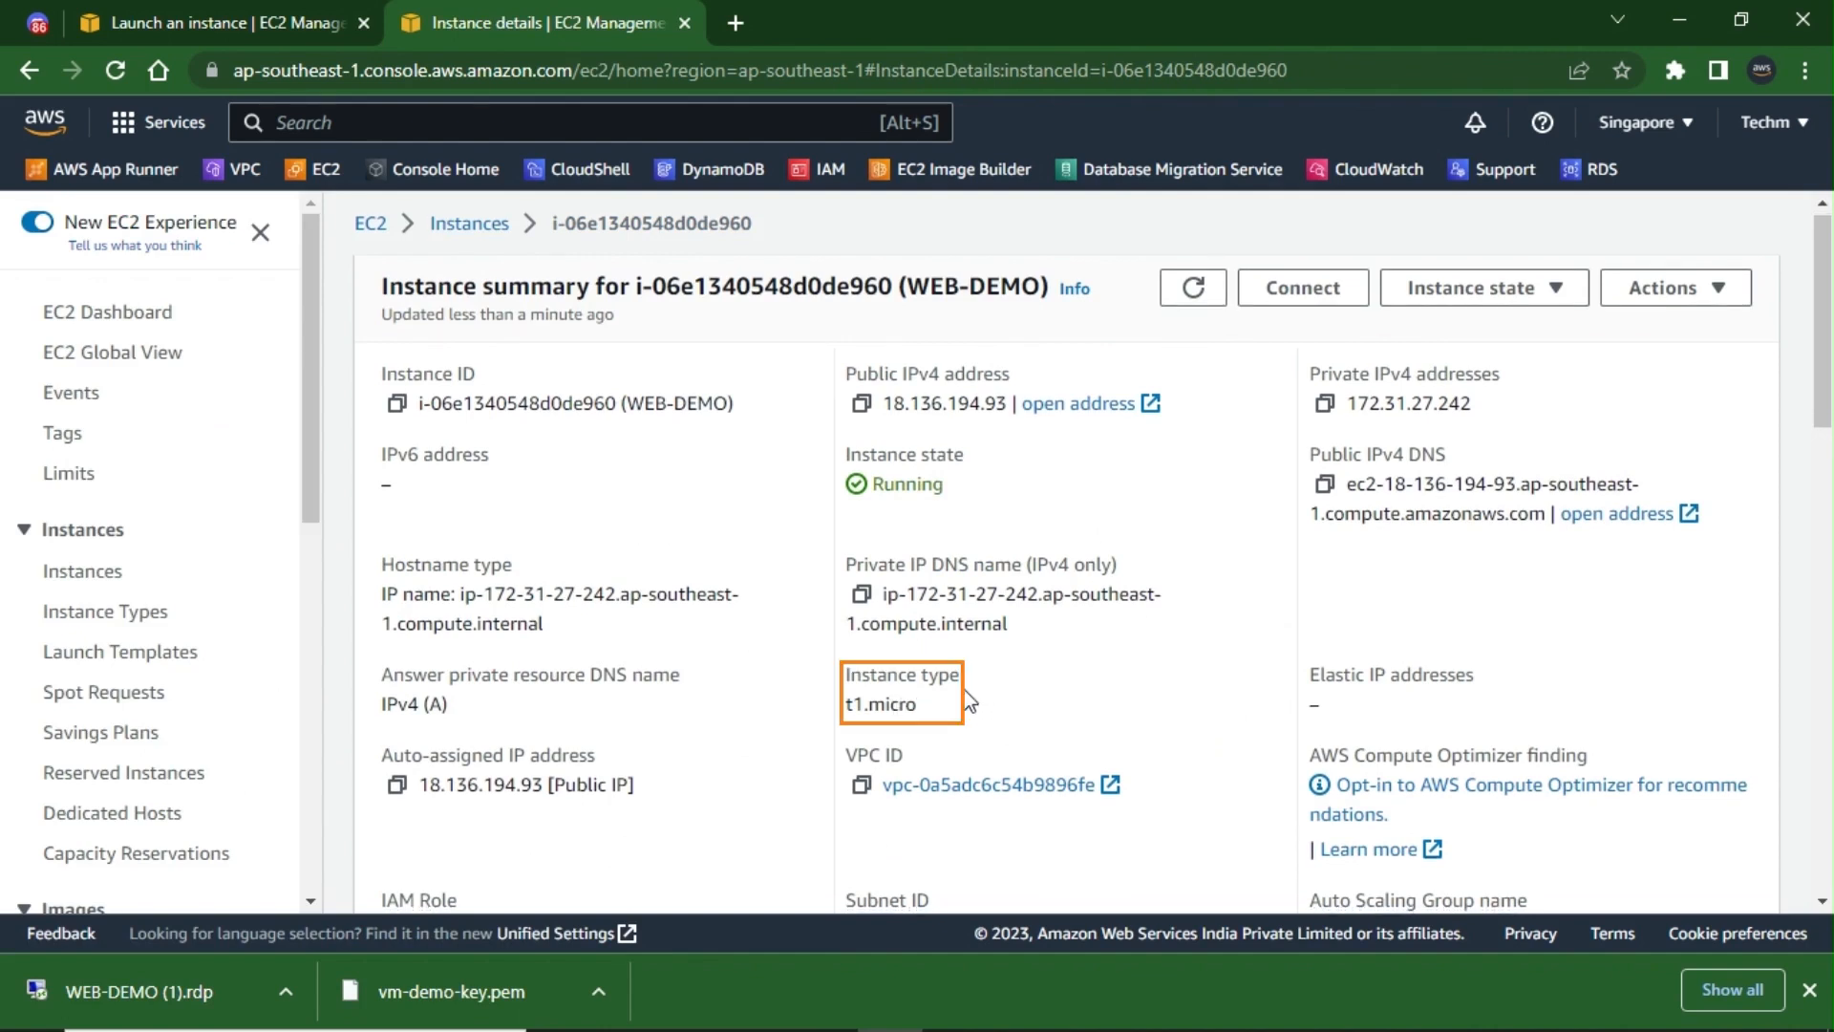
pyautogui.click(397, 786)
pyautogui.scroll(1, 733, 566)
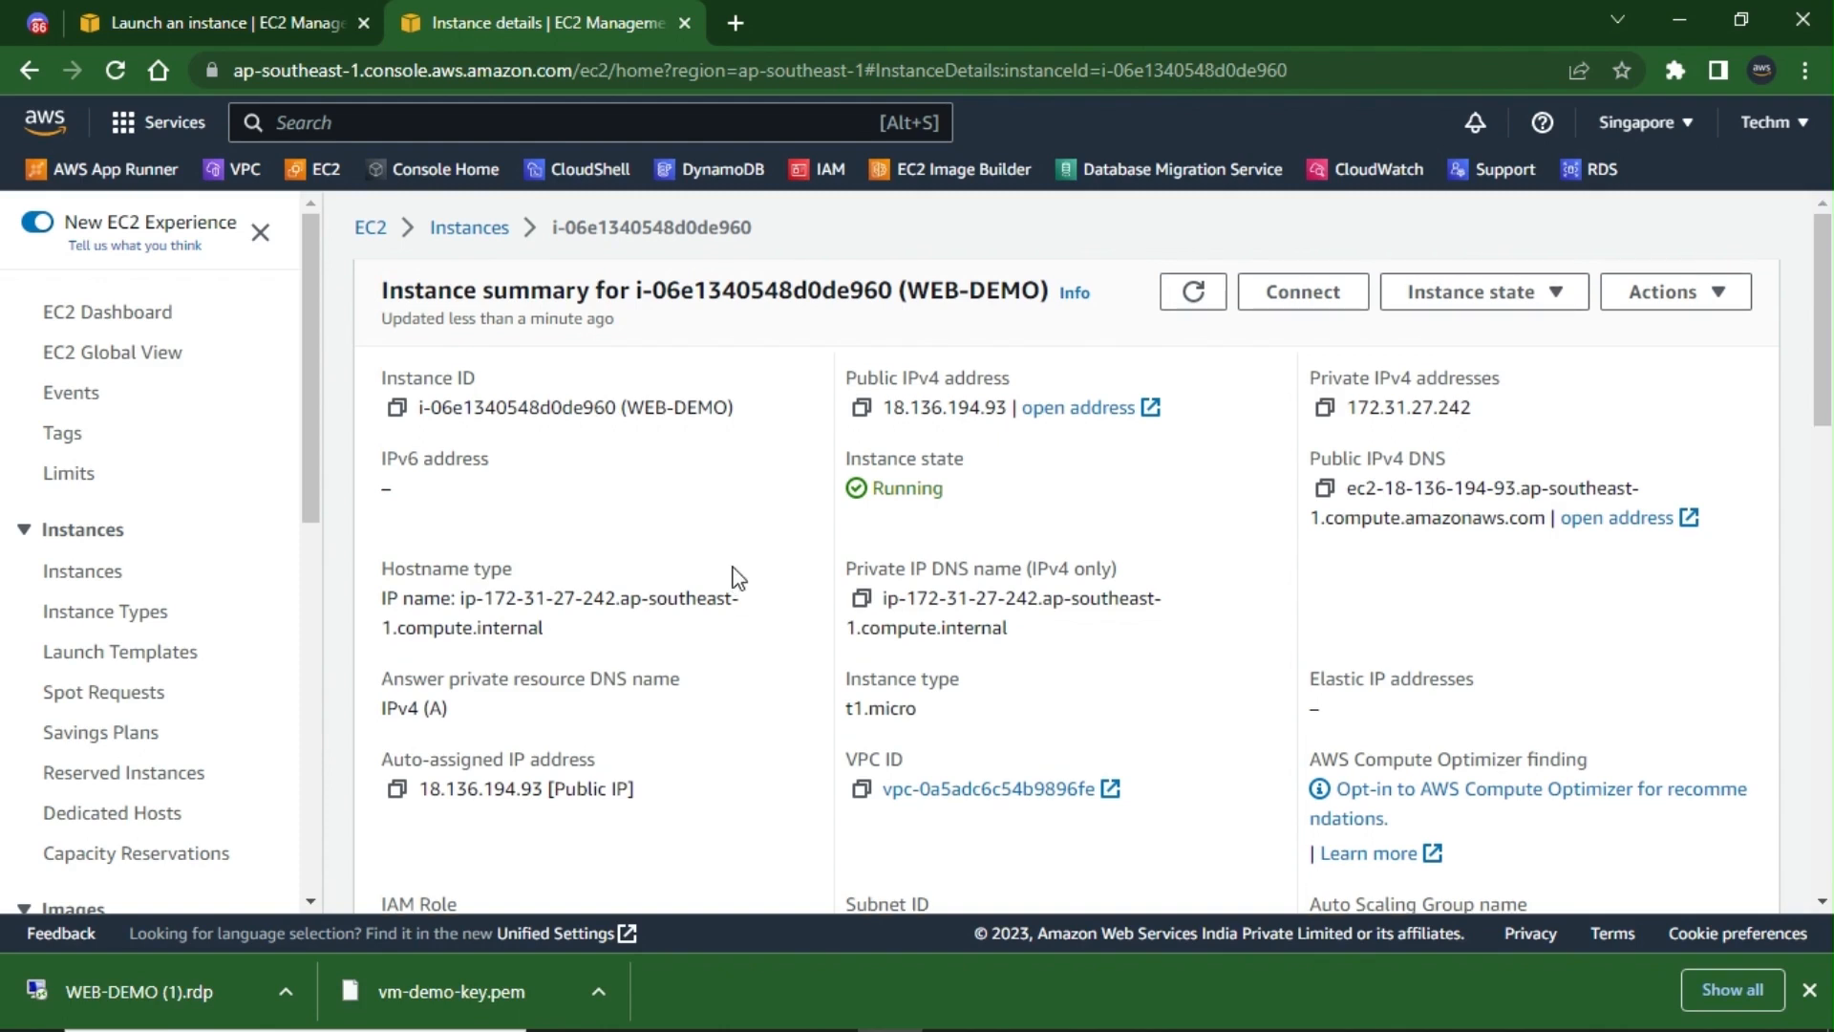
pyautogui.click(455, 239)
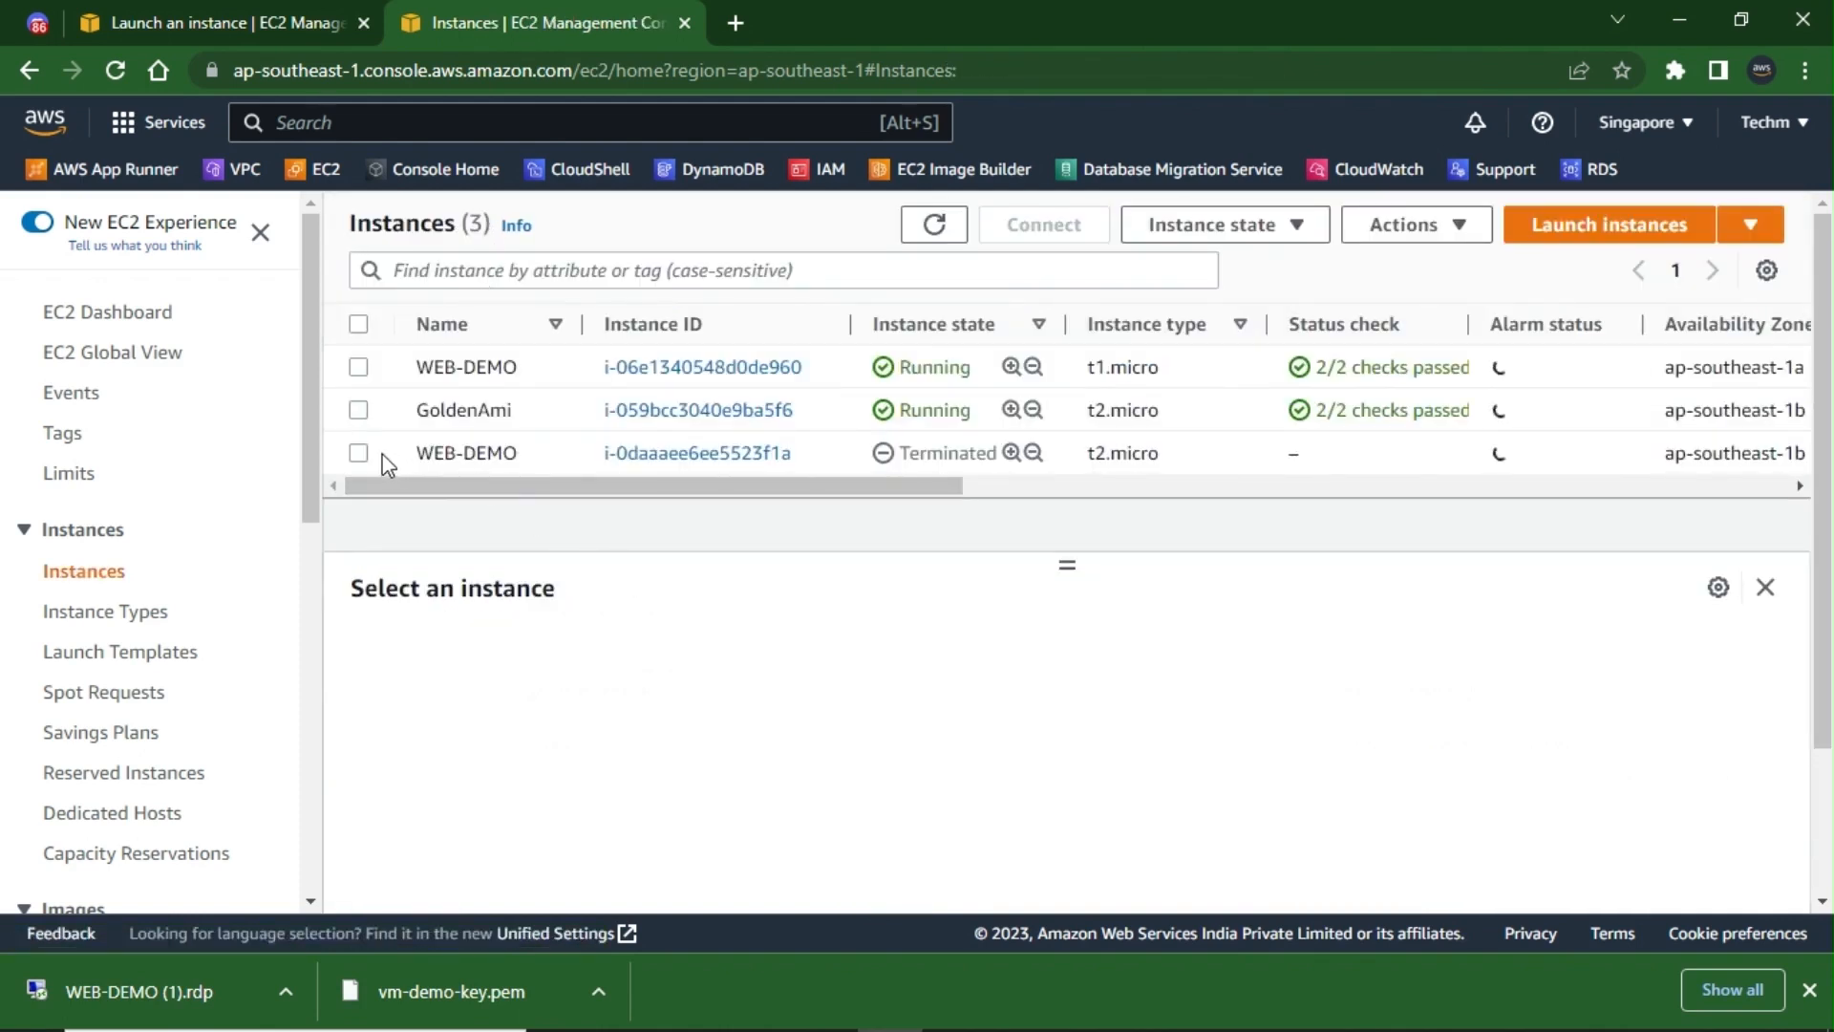
# - Reopen the running WEB-DEMO instance's RDP client connection options and request its Windows password
pyautogui.click(671, 373)
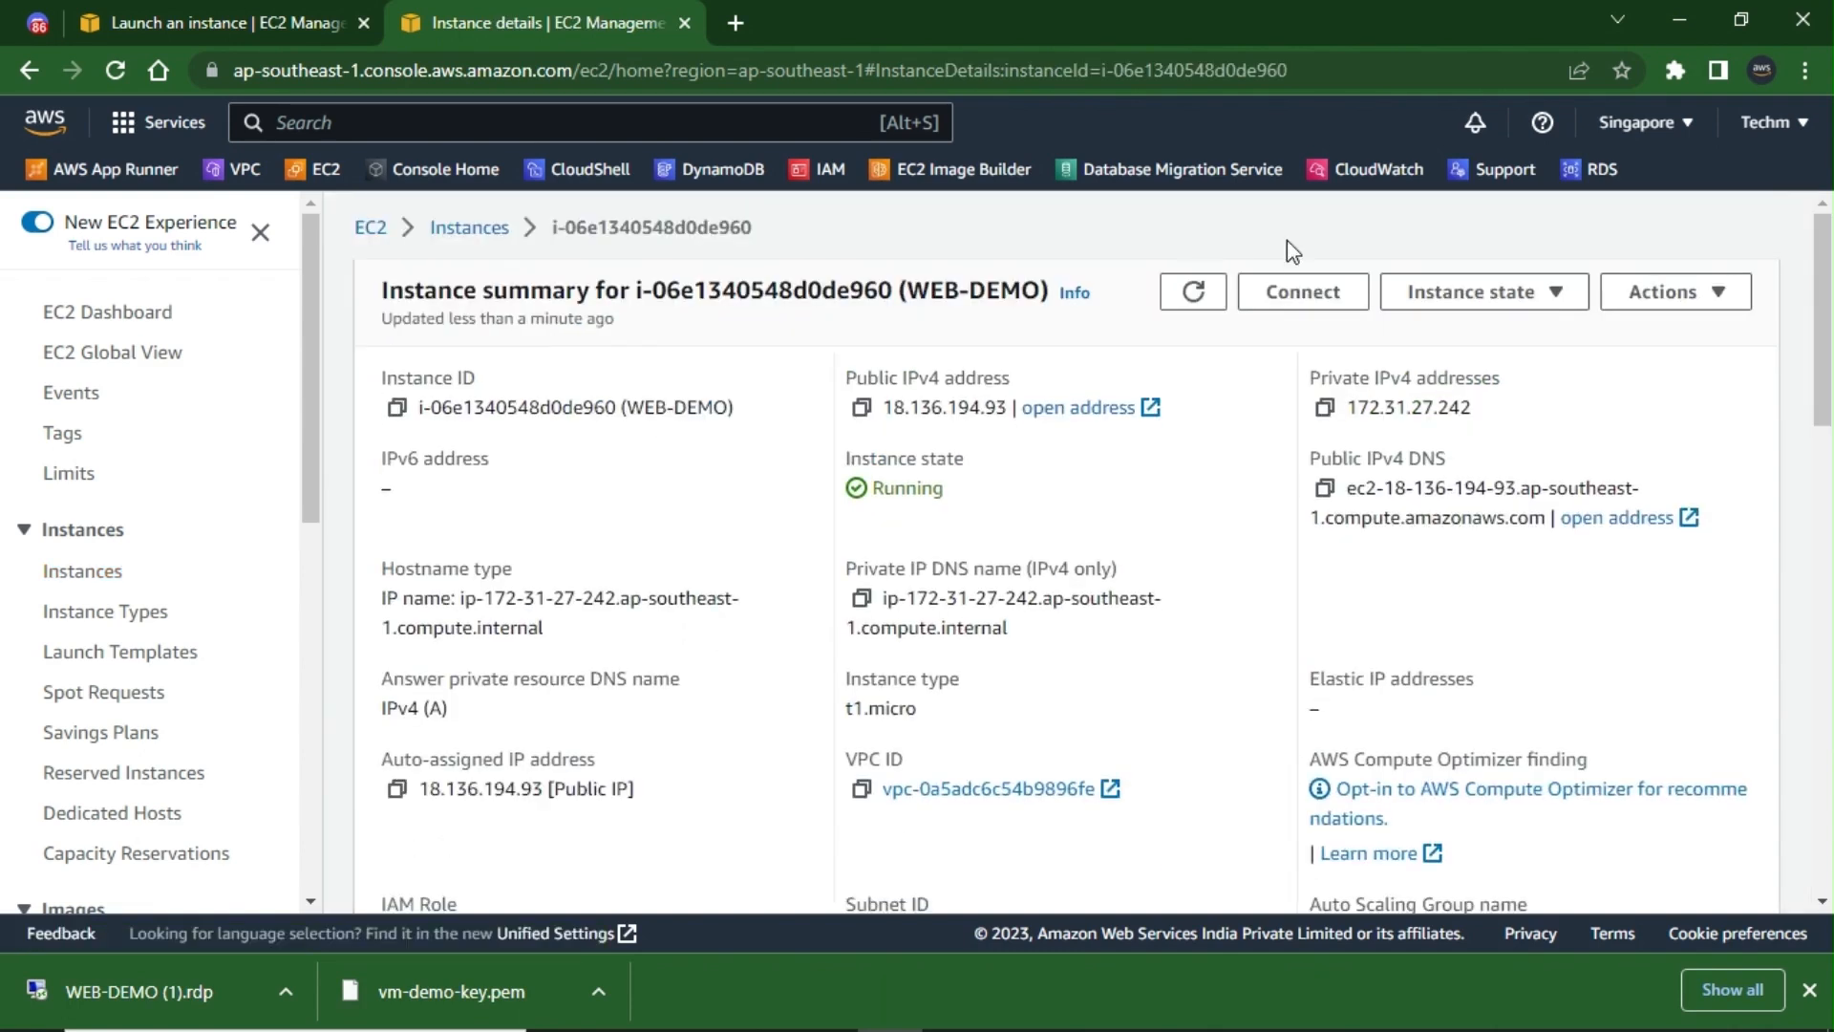
pyautogui.click(1307, 306)
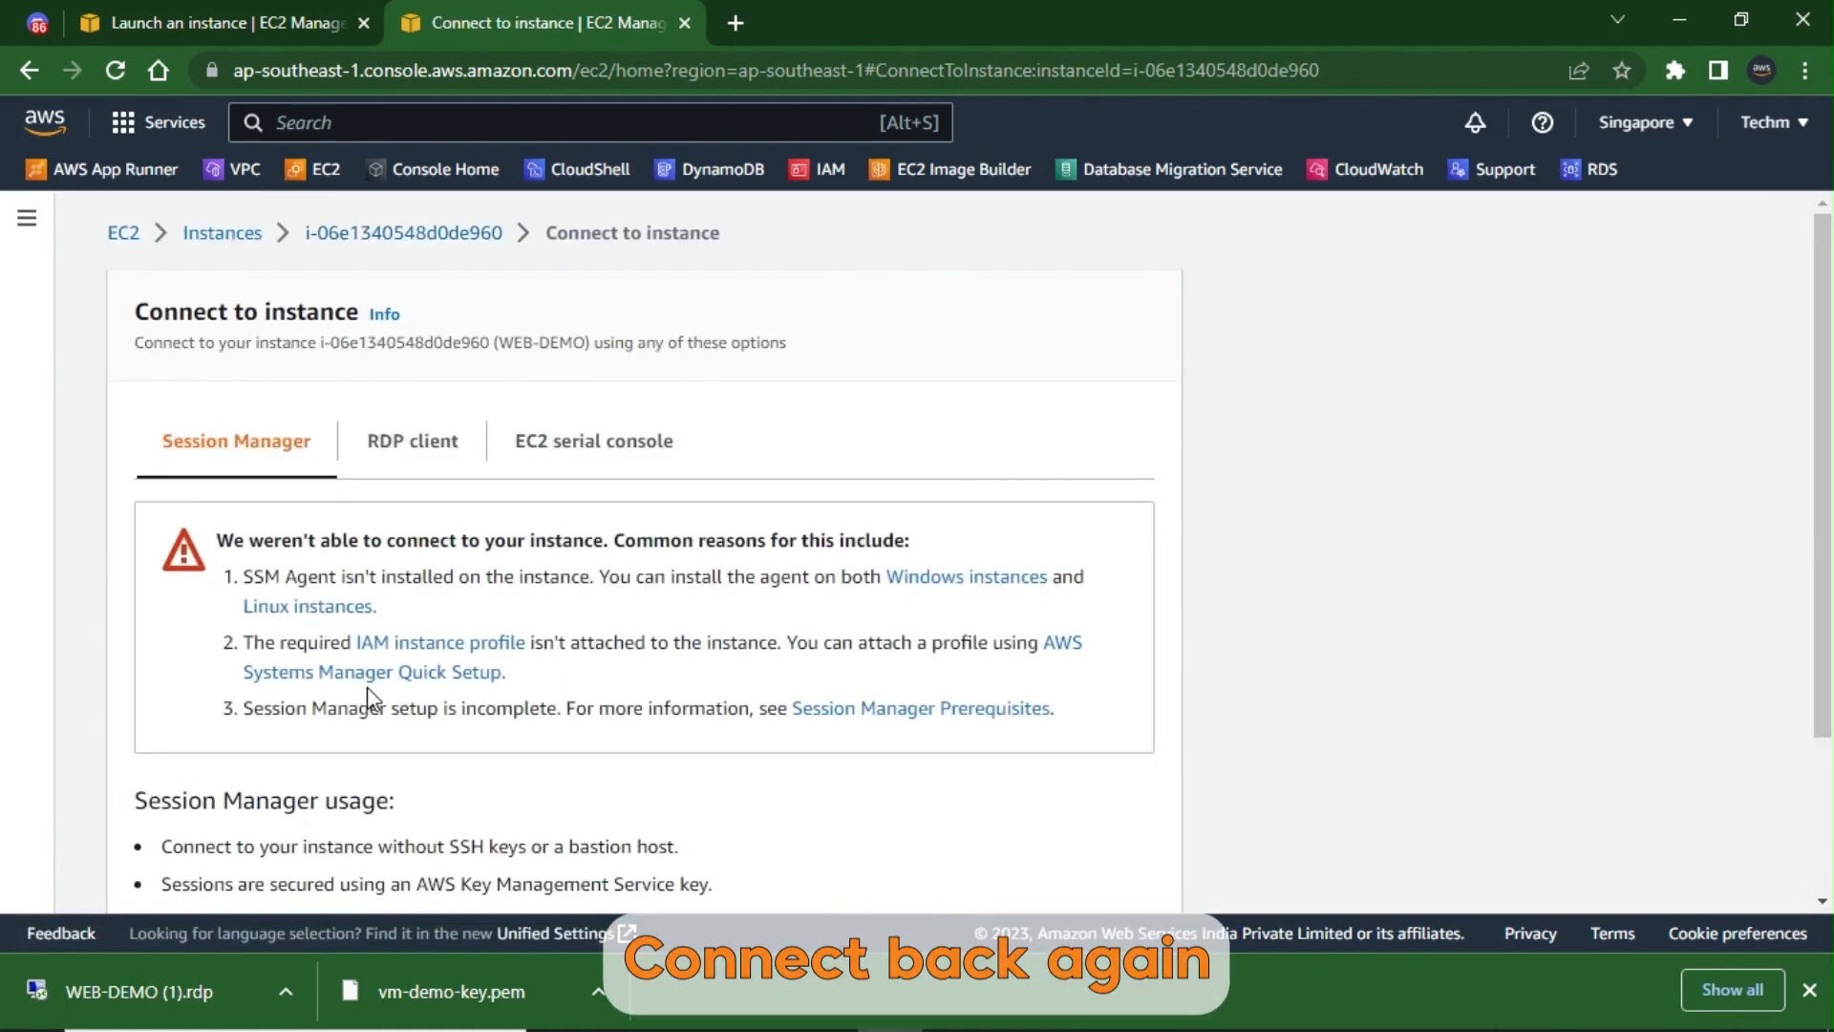
pyautogui.scroll(-1, 367, 686)
pyautogui.click(391, 368)
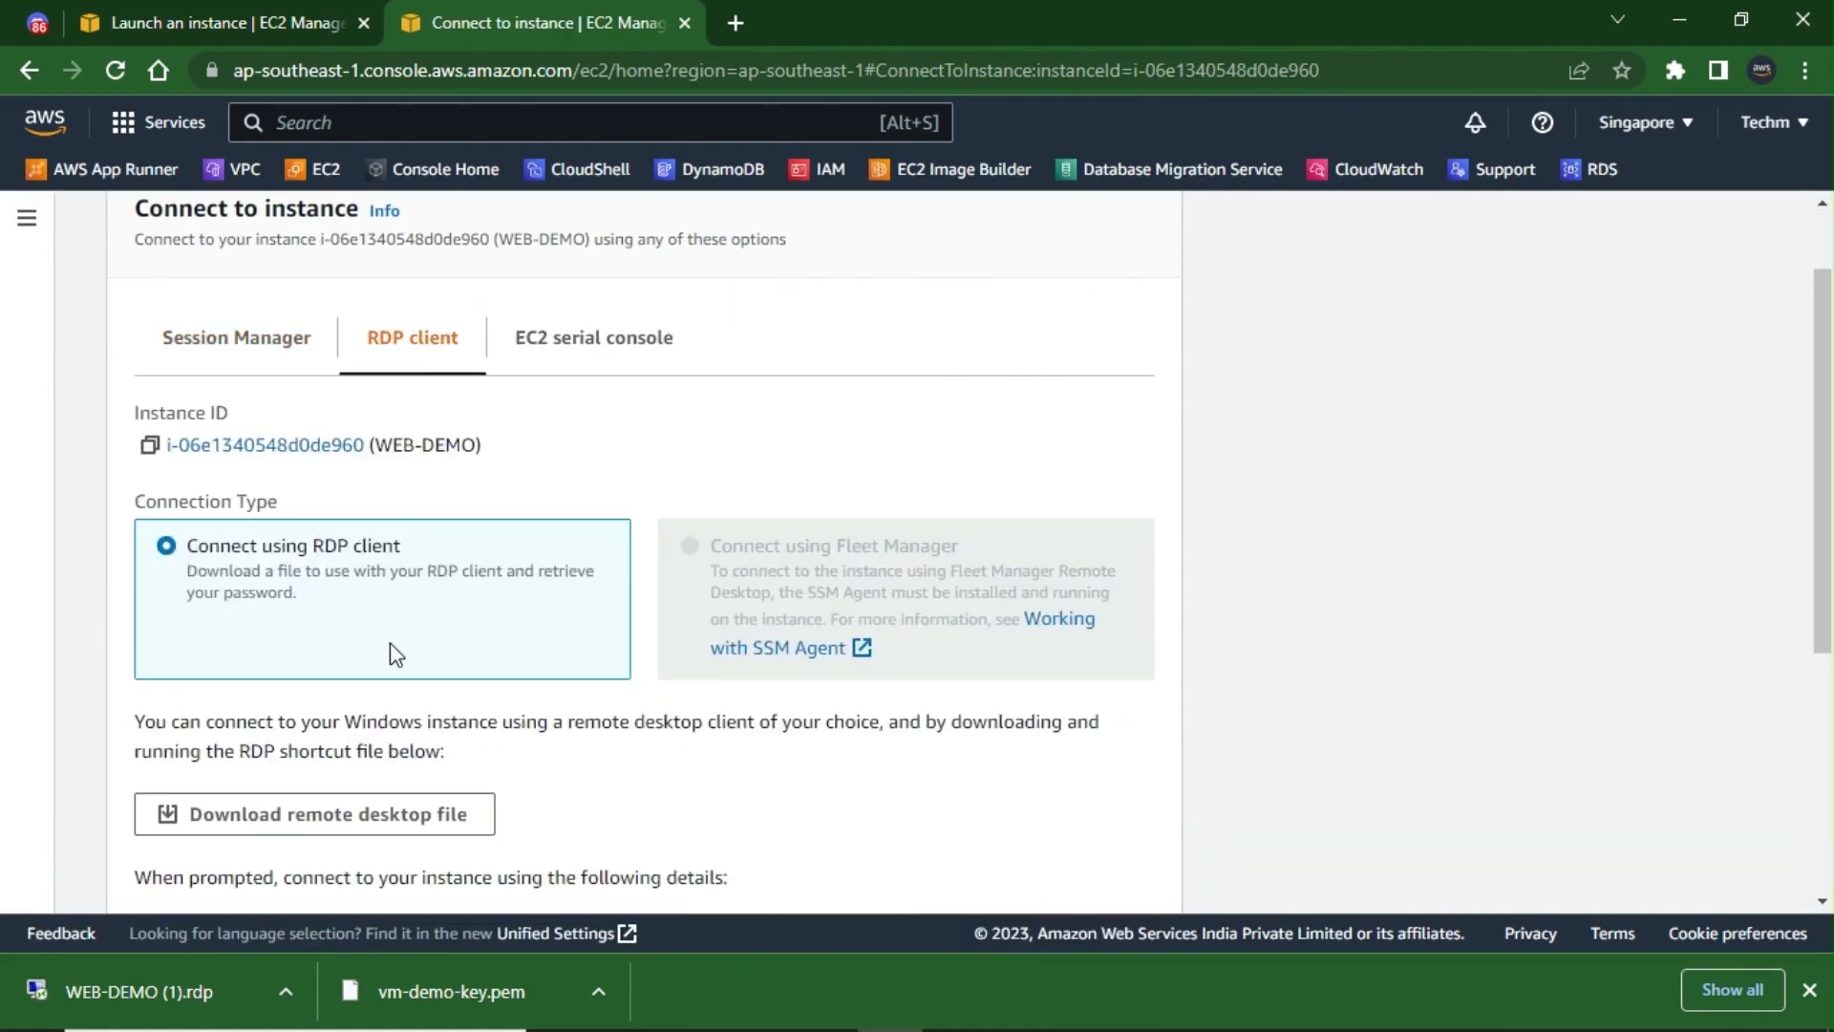
pyautogui.scroll(-5, 393, 655)
pyautogui.click(328, 622)
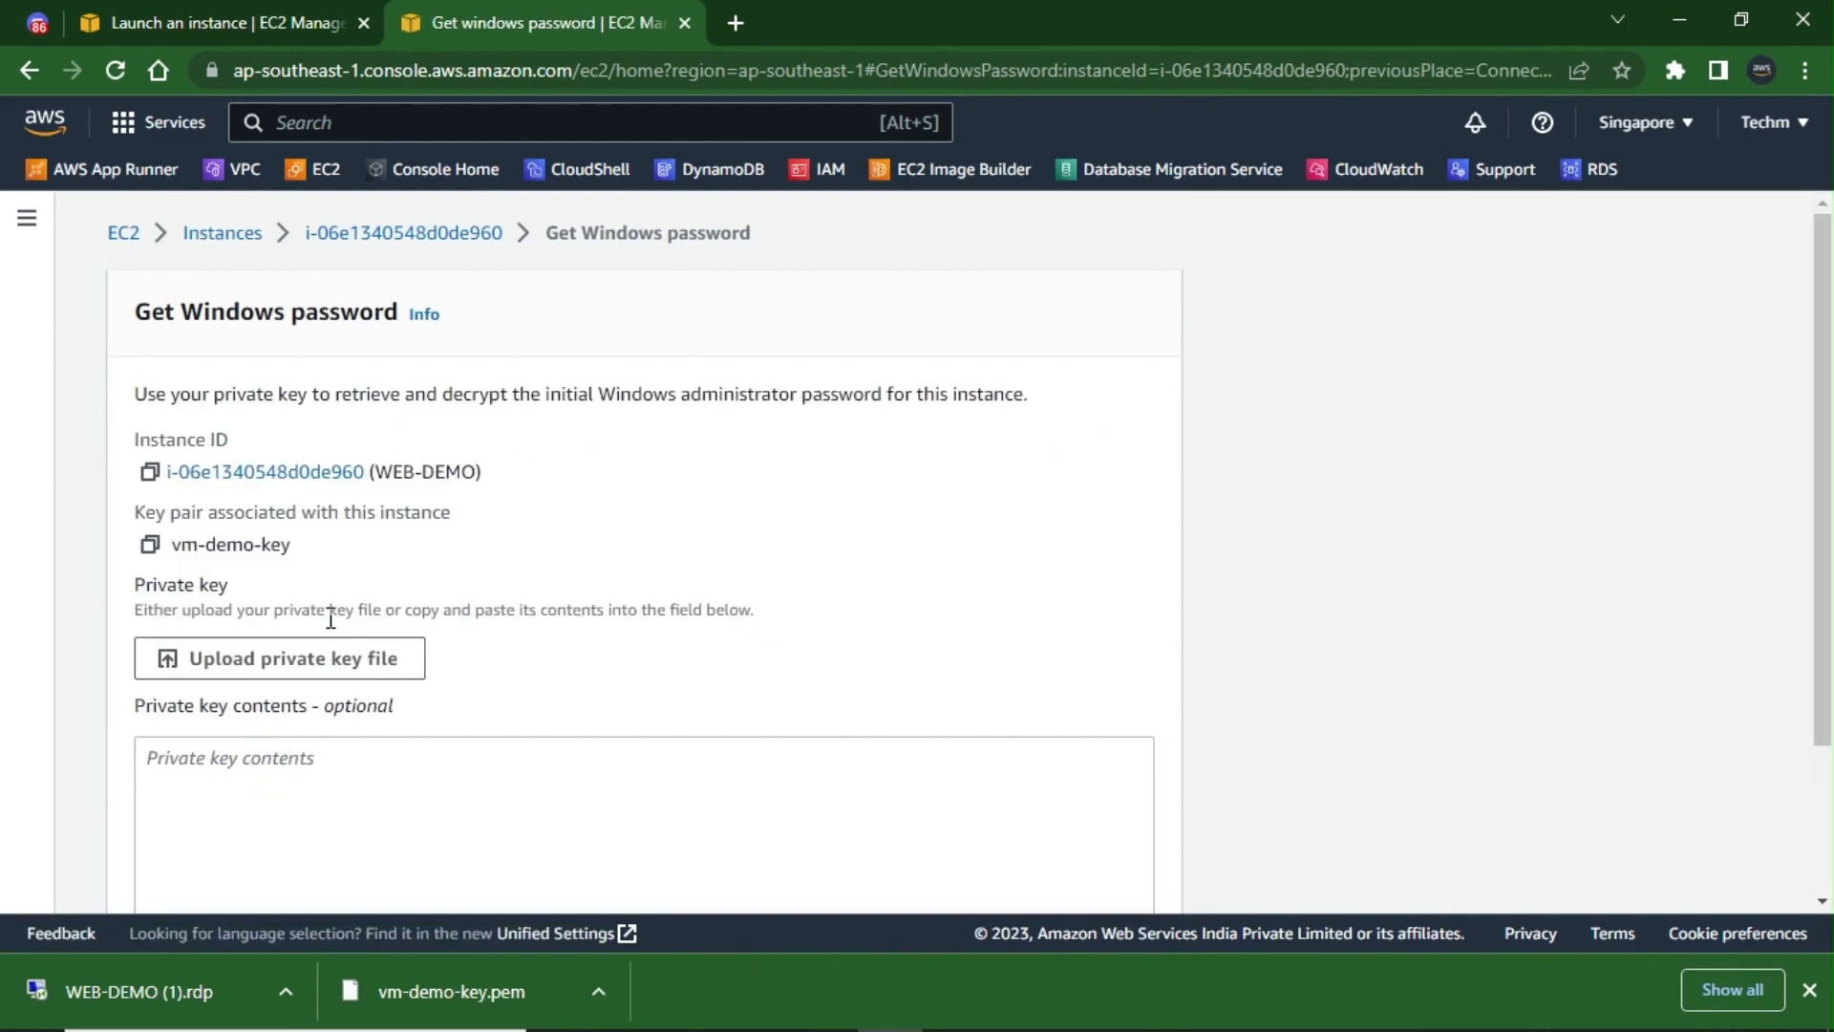
# - Decrypt the instance's Windows administrator password with the private key file vm-demo-key.pem and copy the password
pyautogui.click(392, 664)
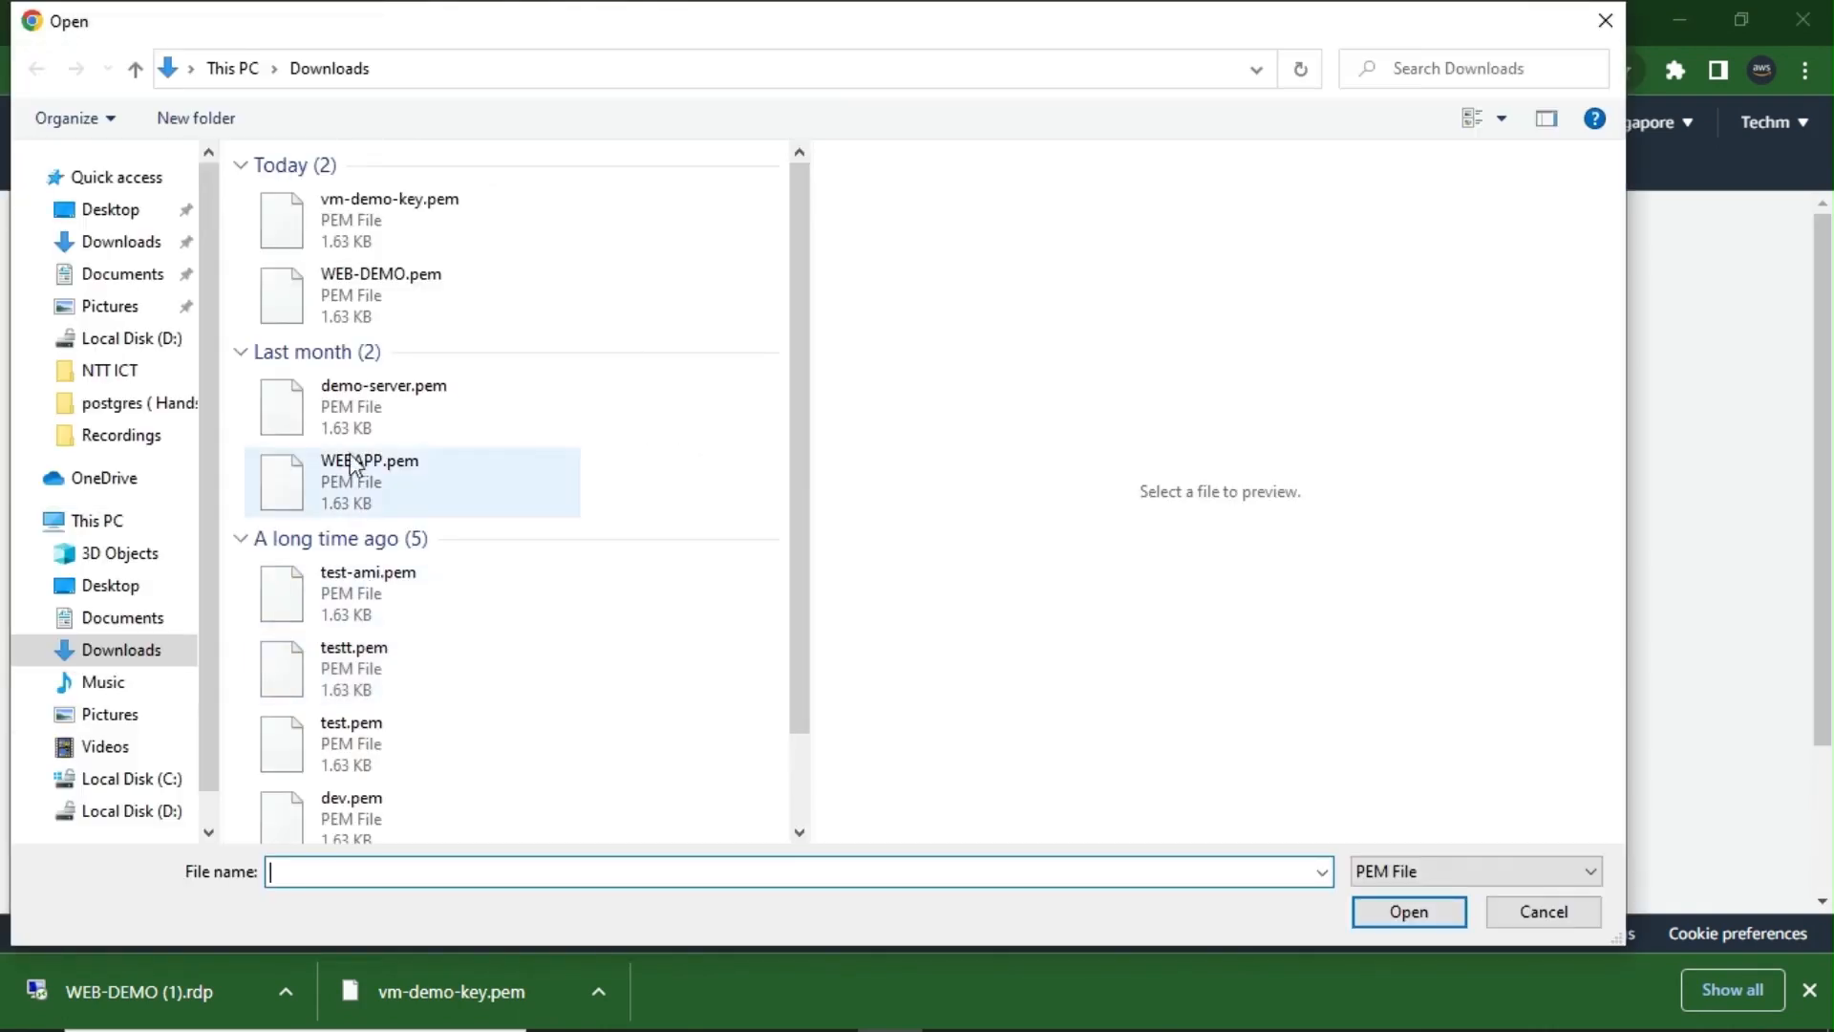
pyautogui.click(397, 247)
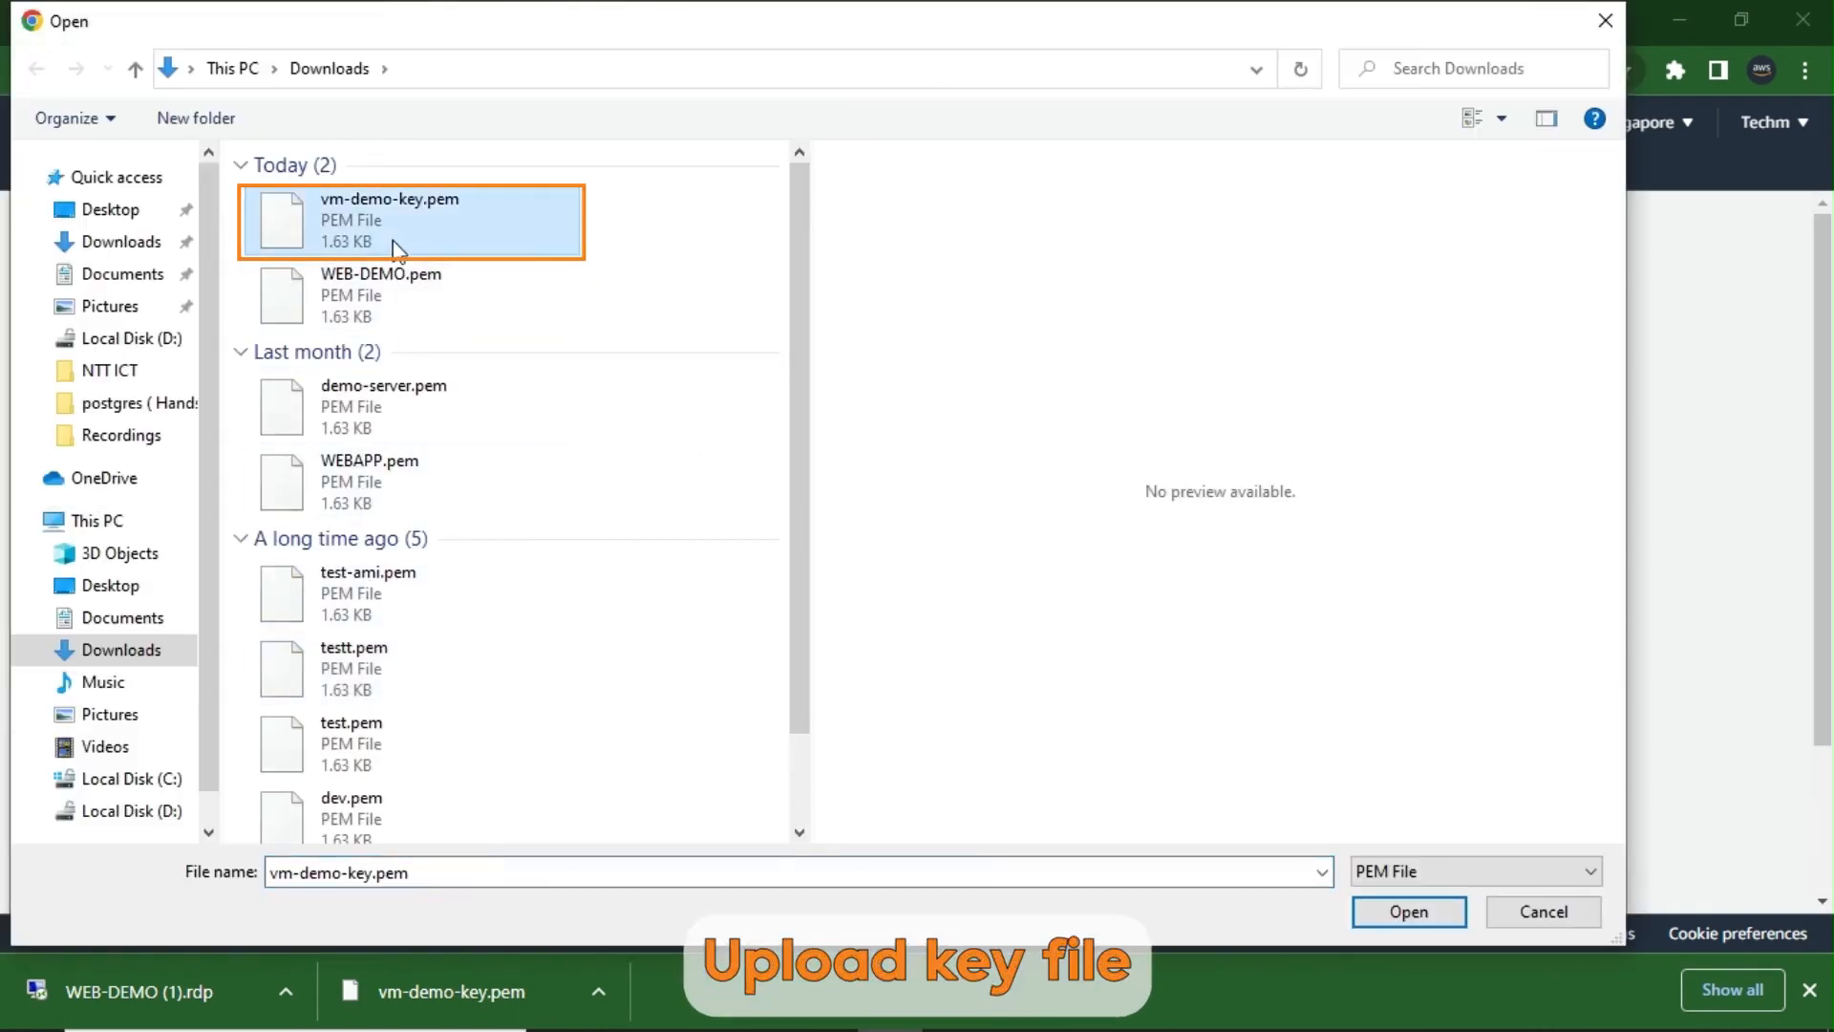
pyautogui.click(1395, 912)
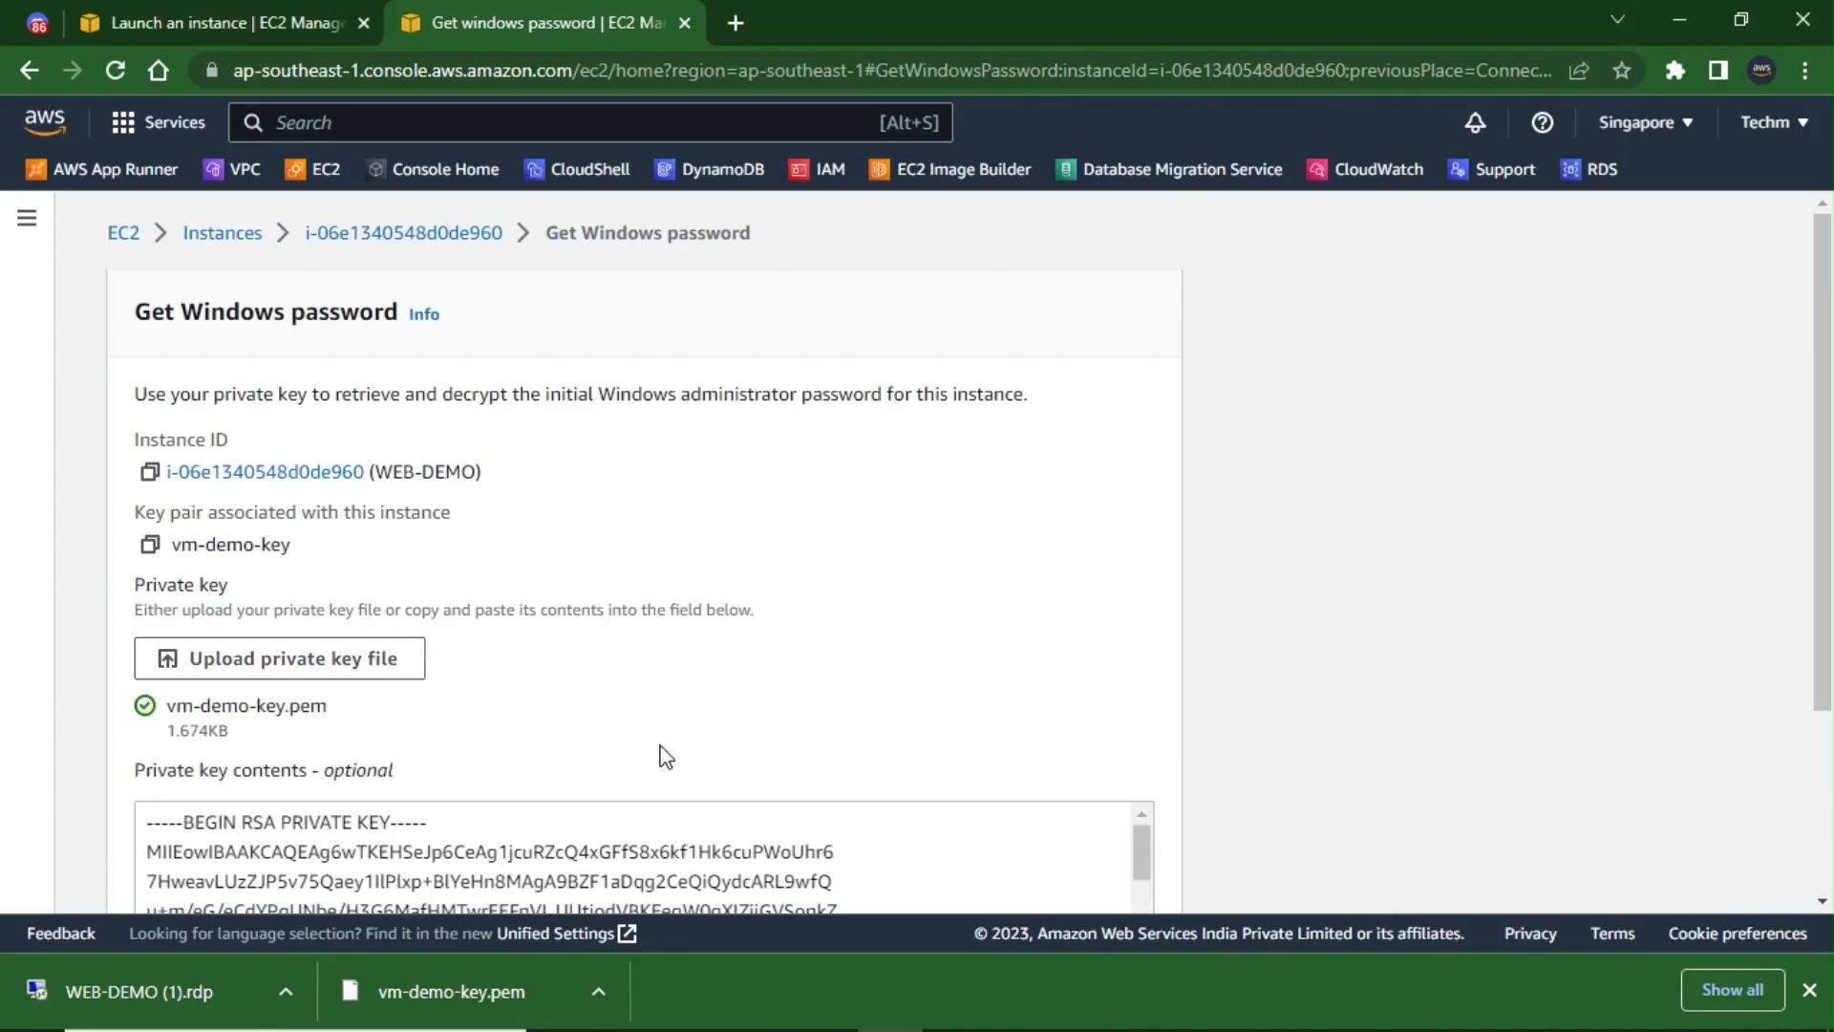
pyautogui.scroll(-3, 666, 757)
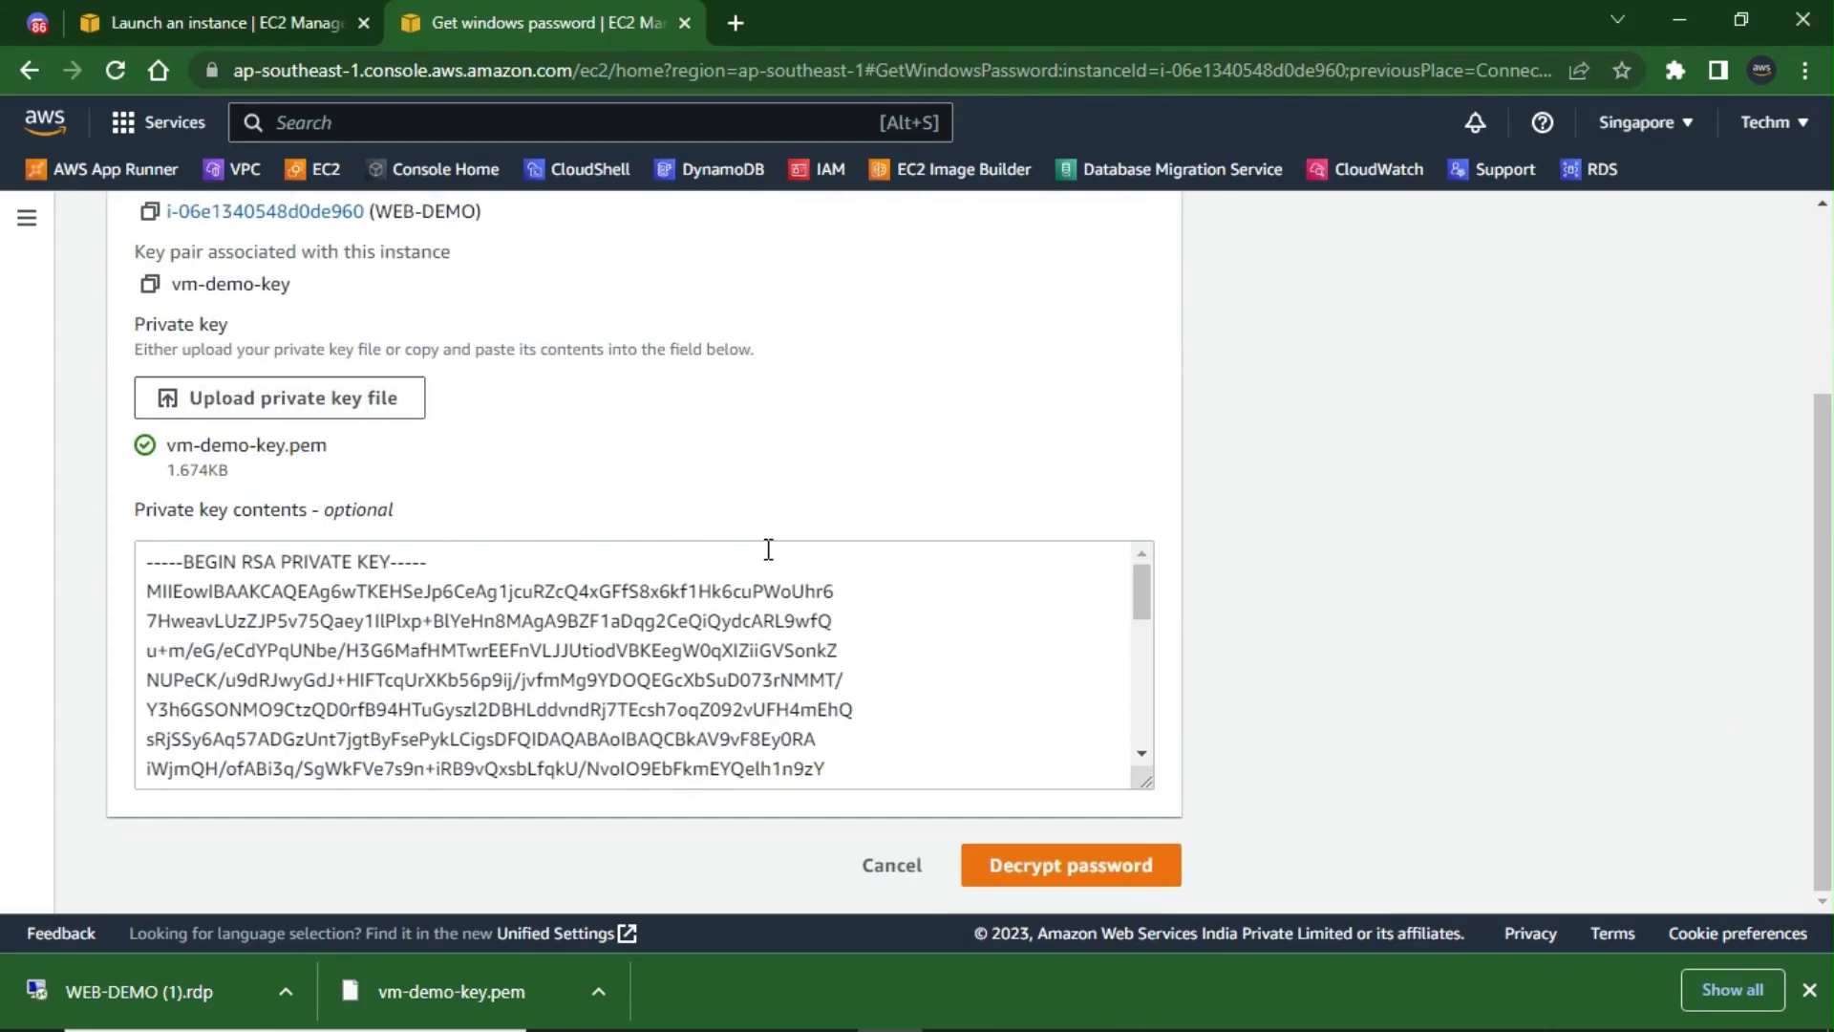
pyautogui.click(1151, 869)
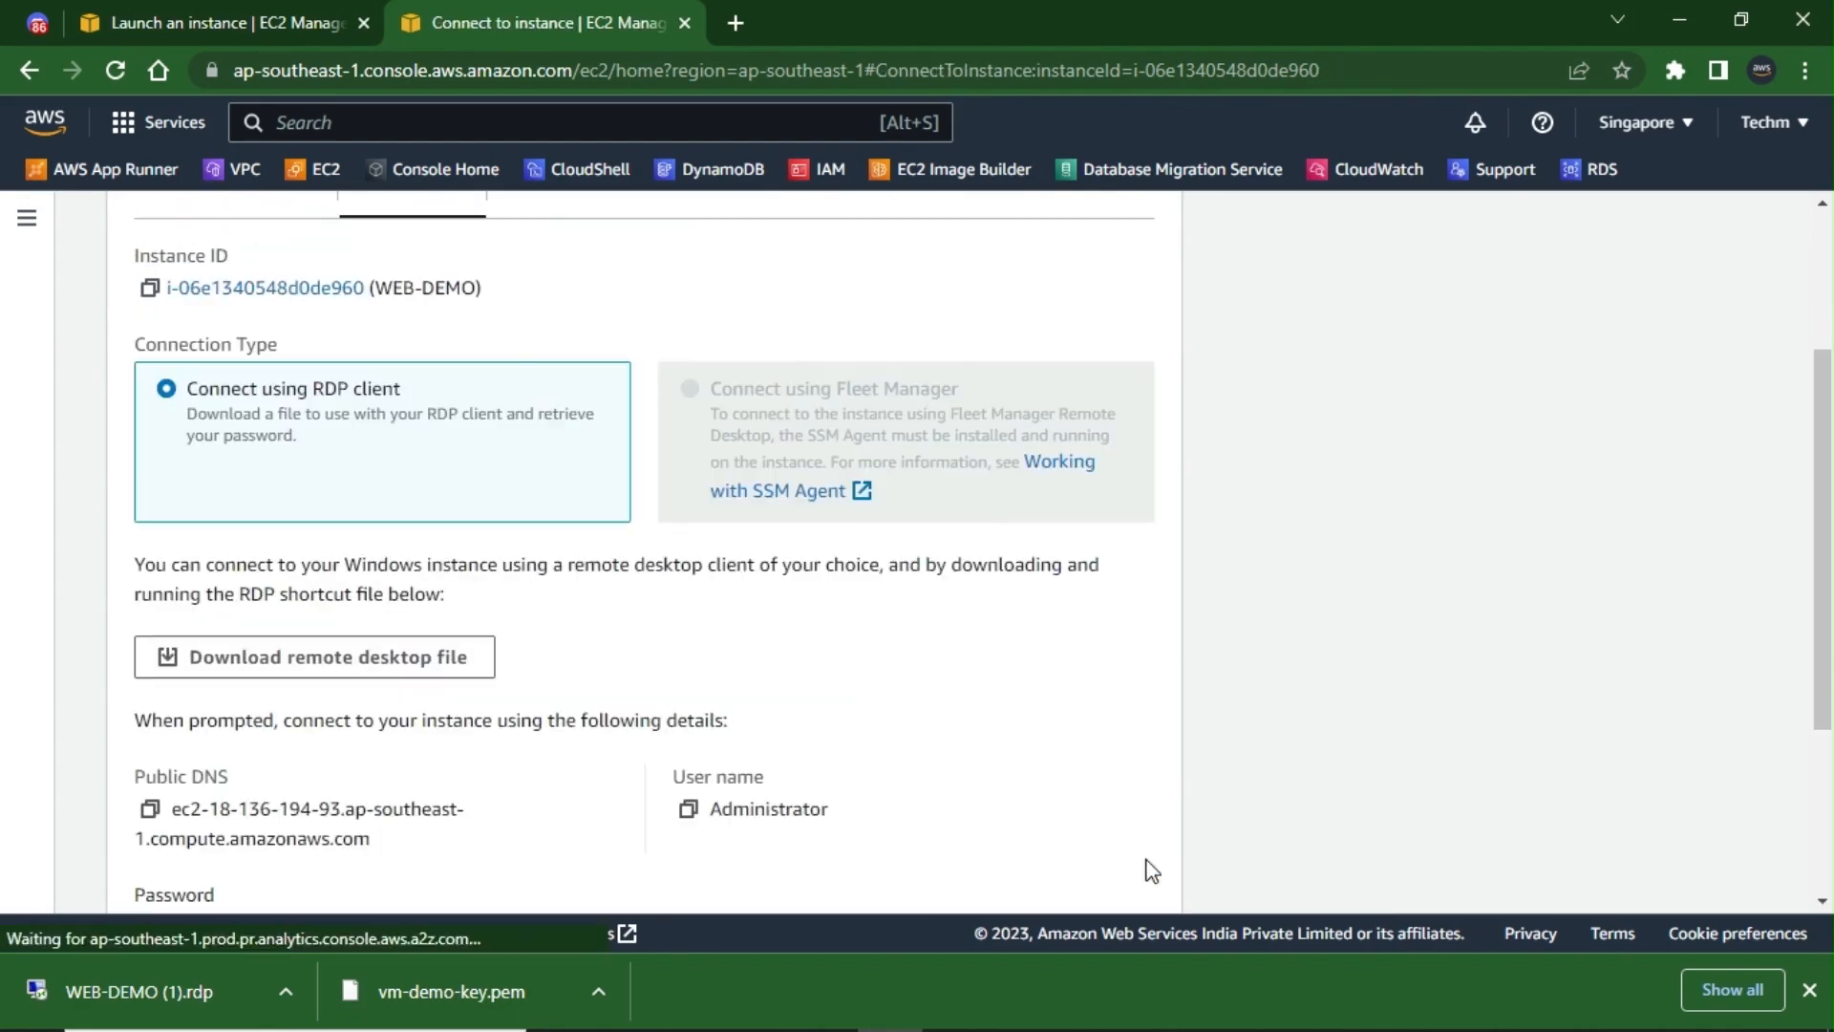
pyautogui.scroll(-3, 802, 758)
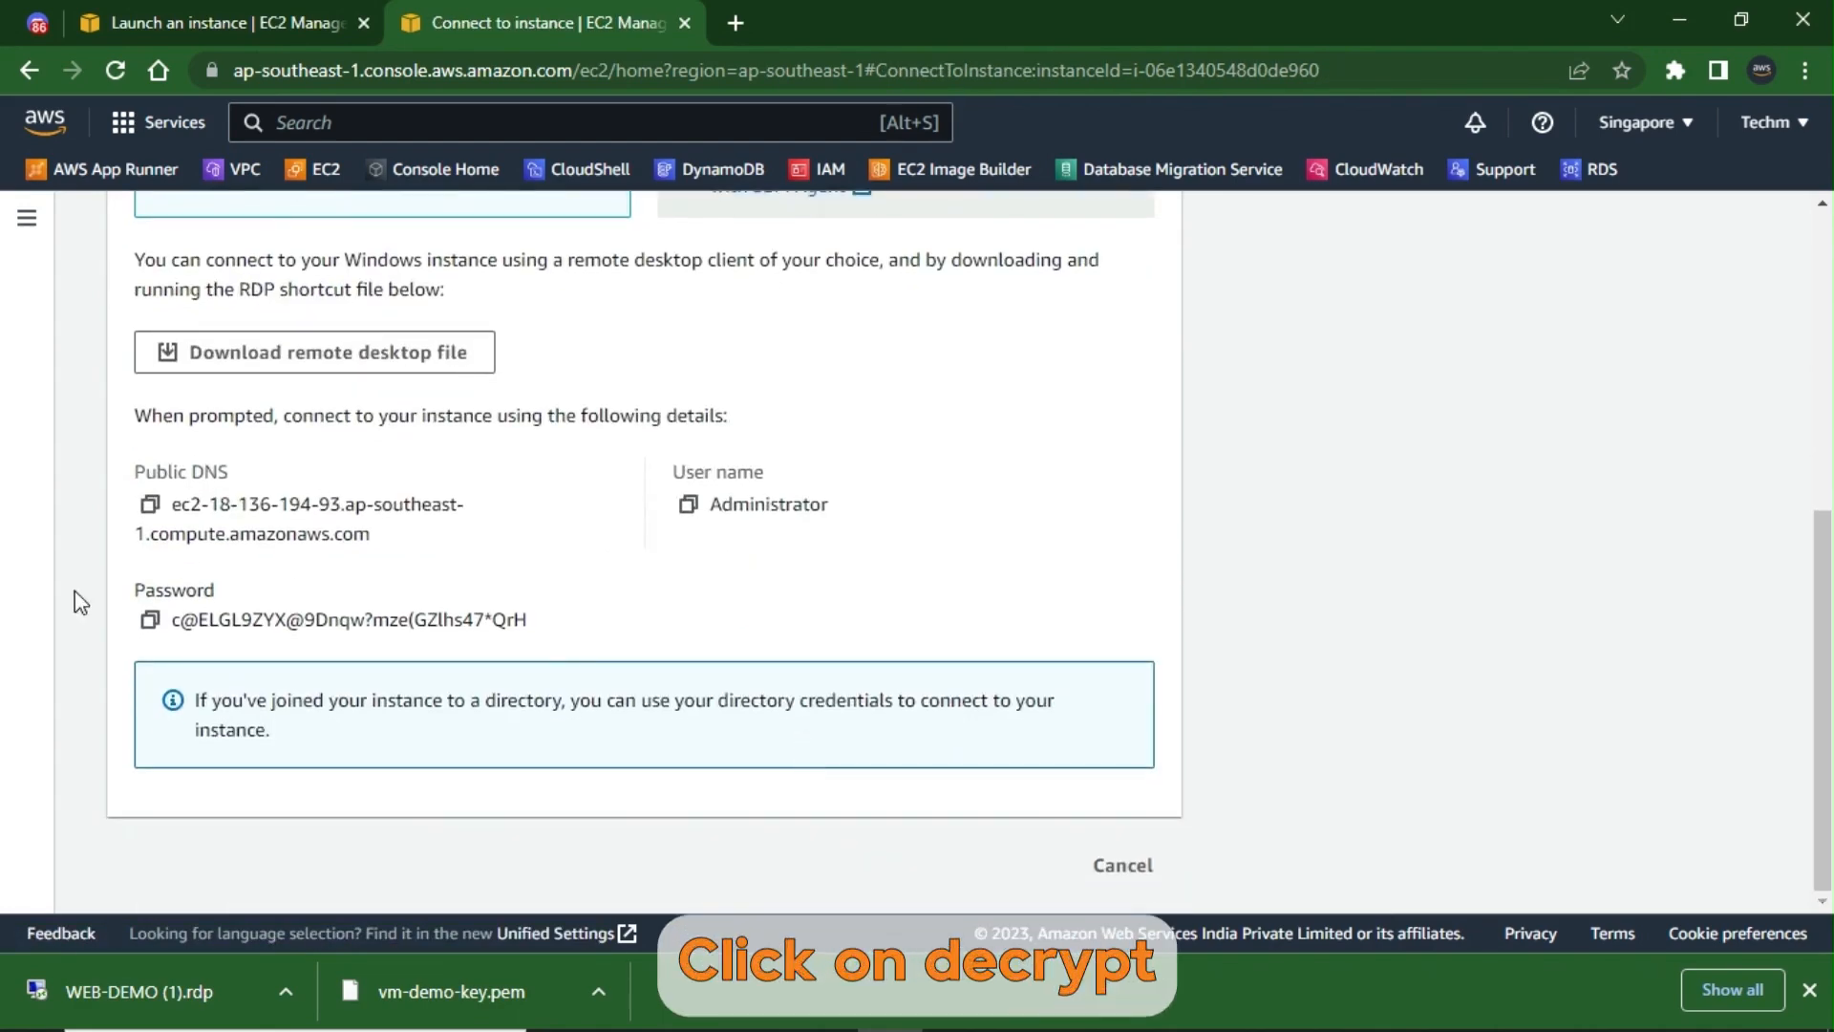
pyautogui.click(150, 621)
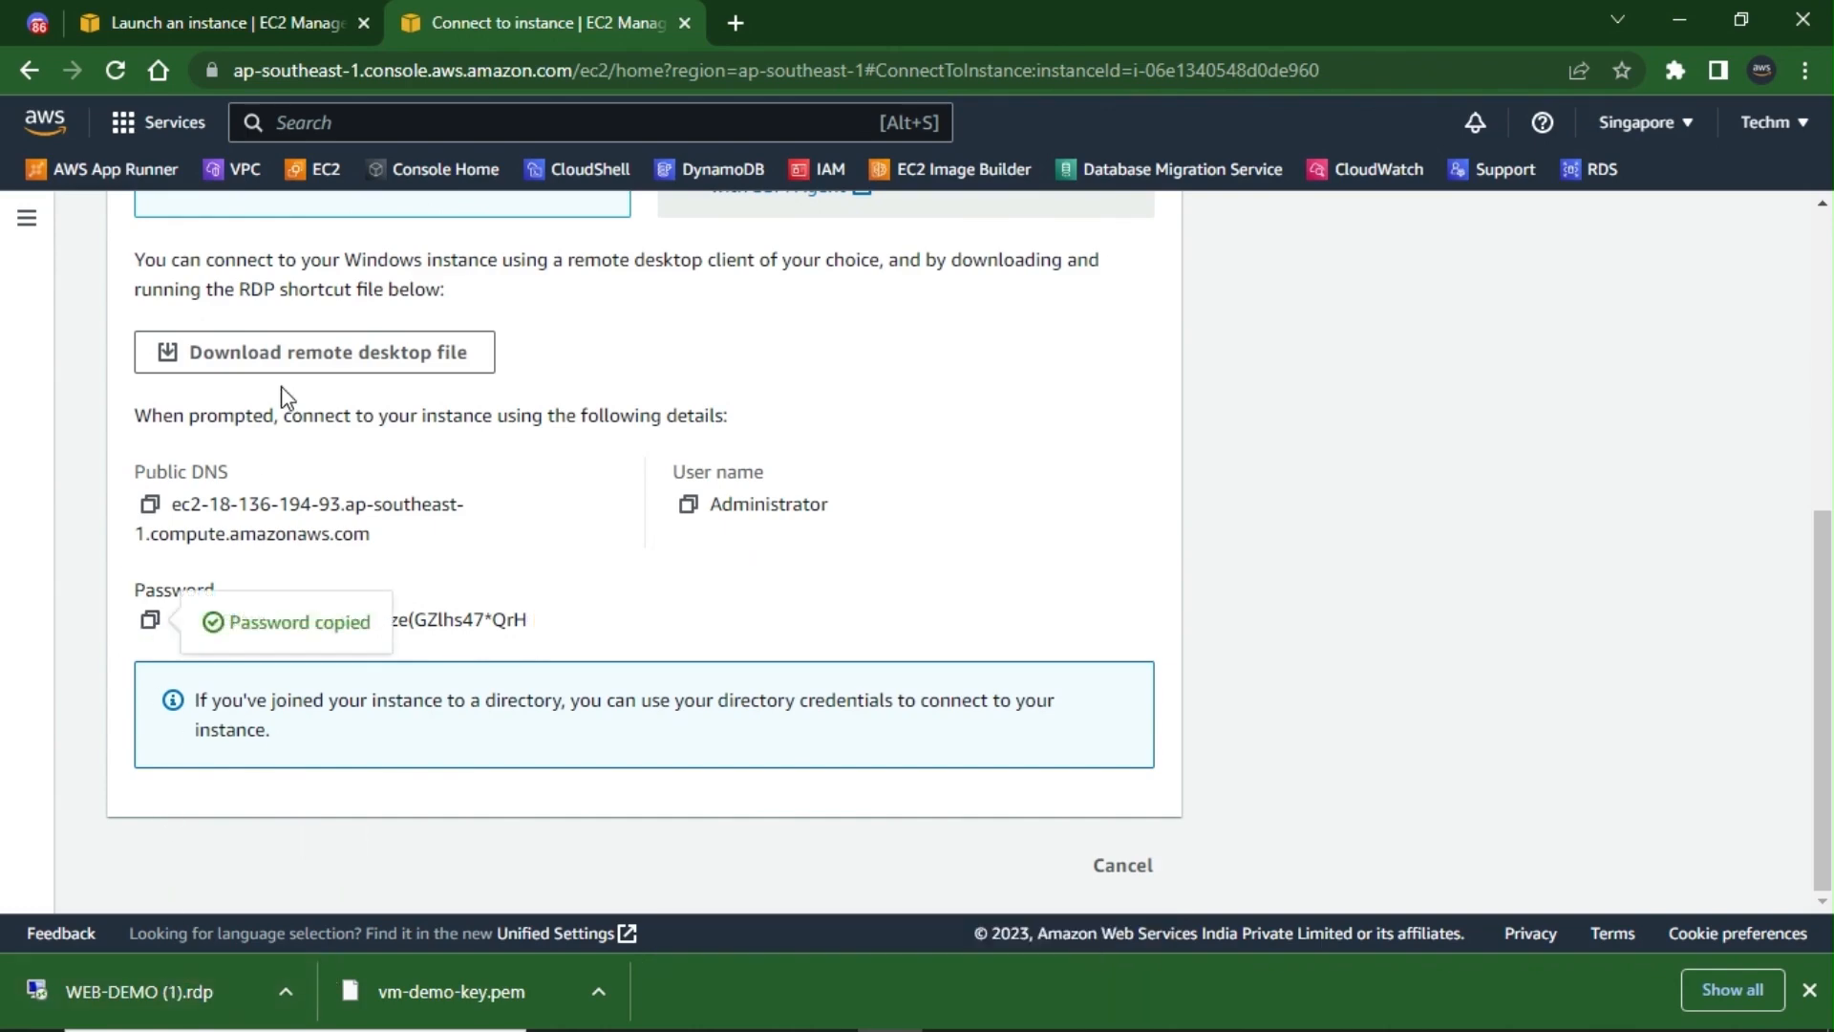
# - Connect to the instance with the already downloaded WEB-DEMO (1).rdp file, entering the copied password for the Administrator account
pyautogui.click(302, 357)
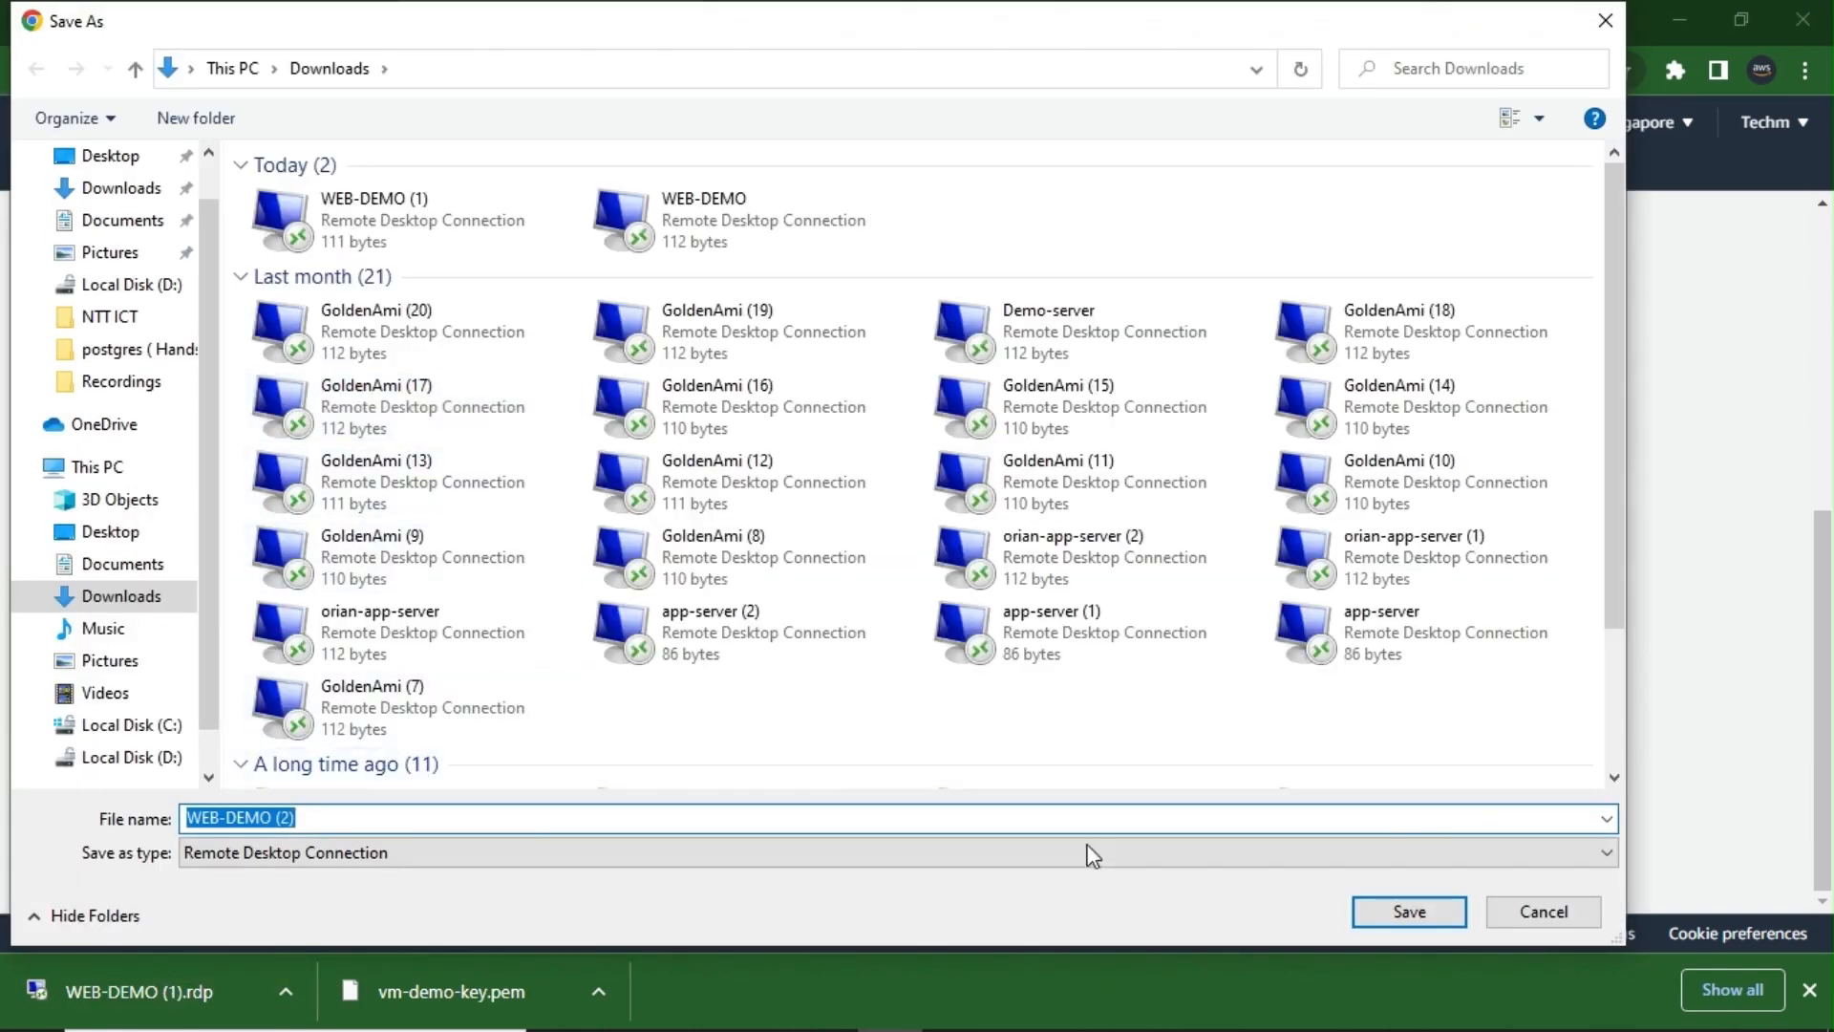
pyautogui.click(1495, 919)
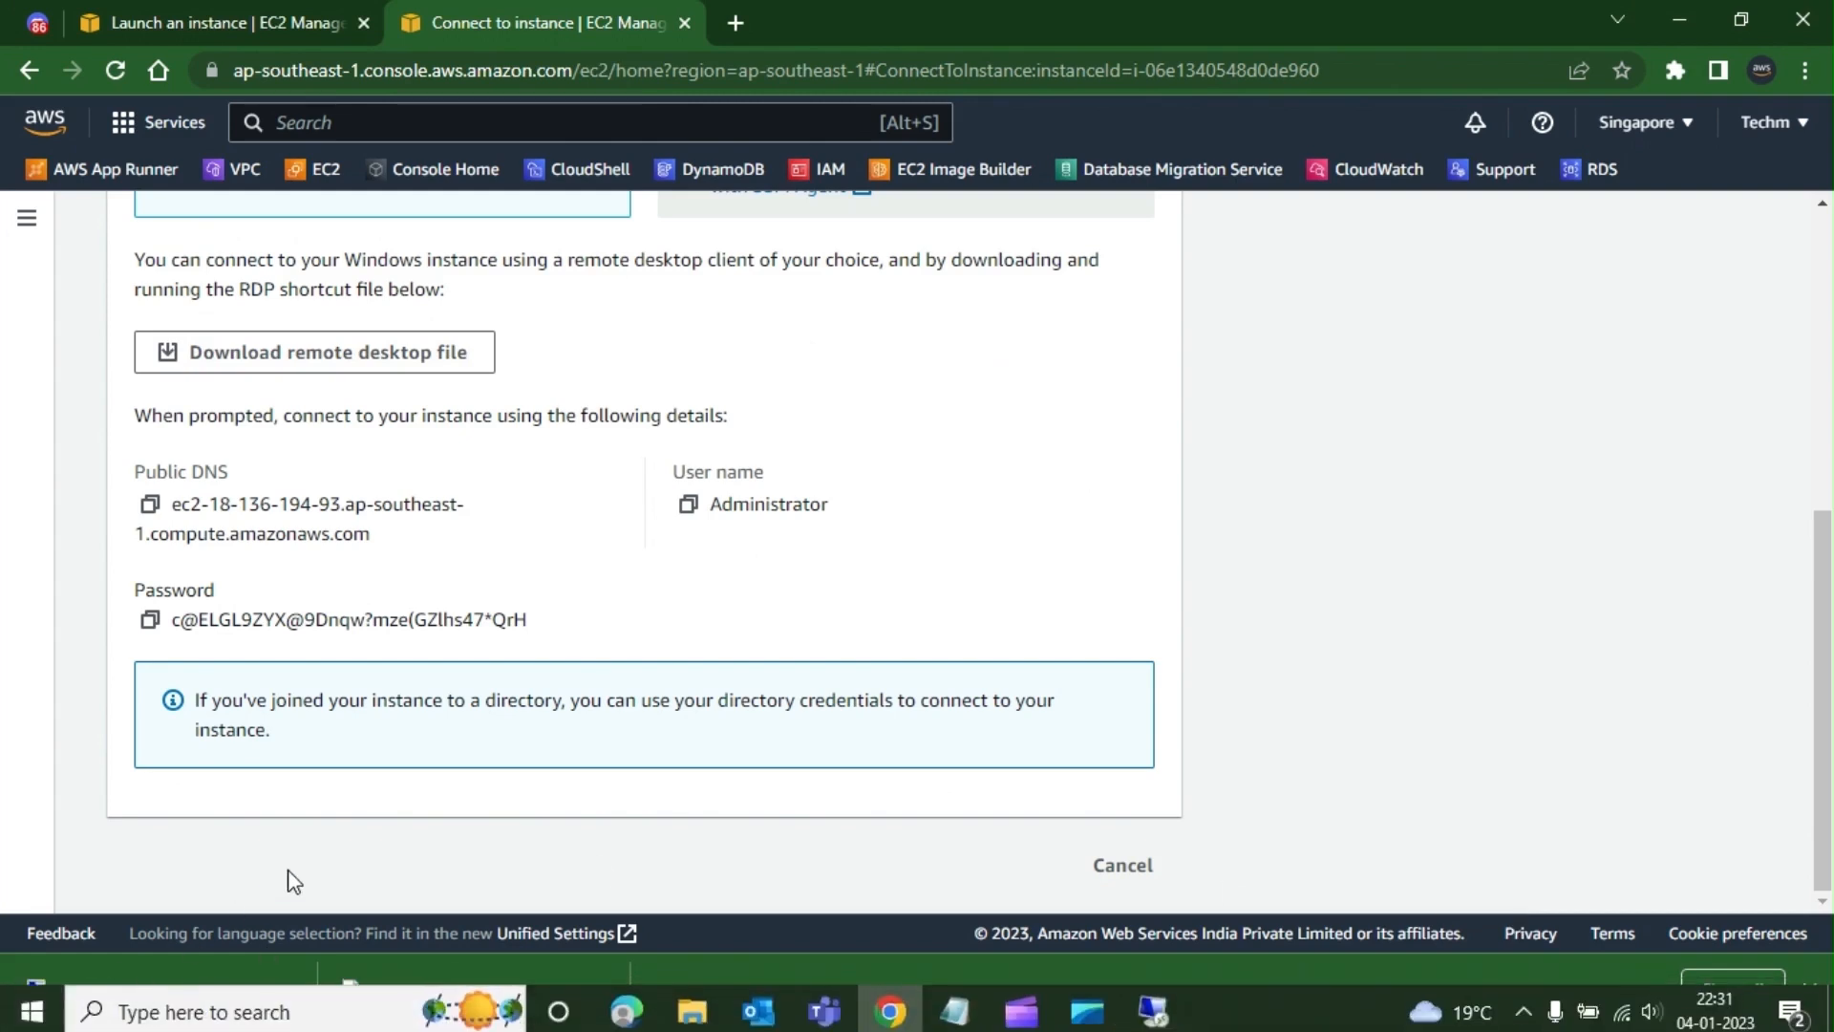
pyautogui.click(156, 989)
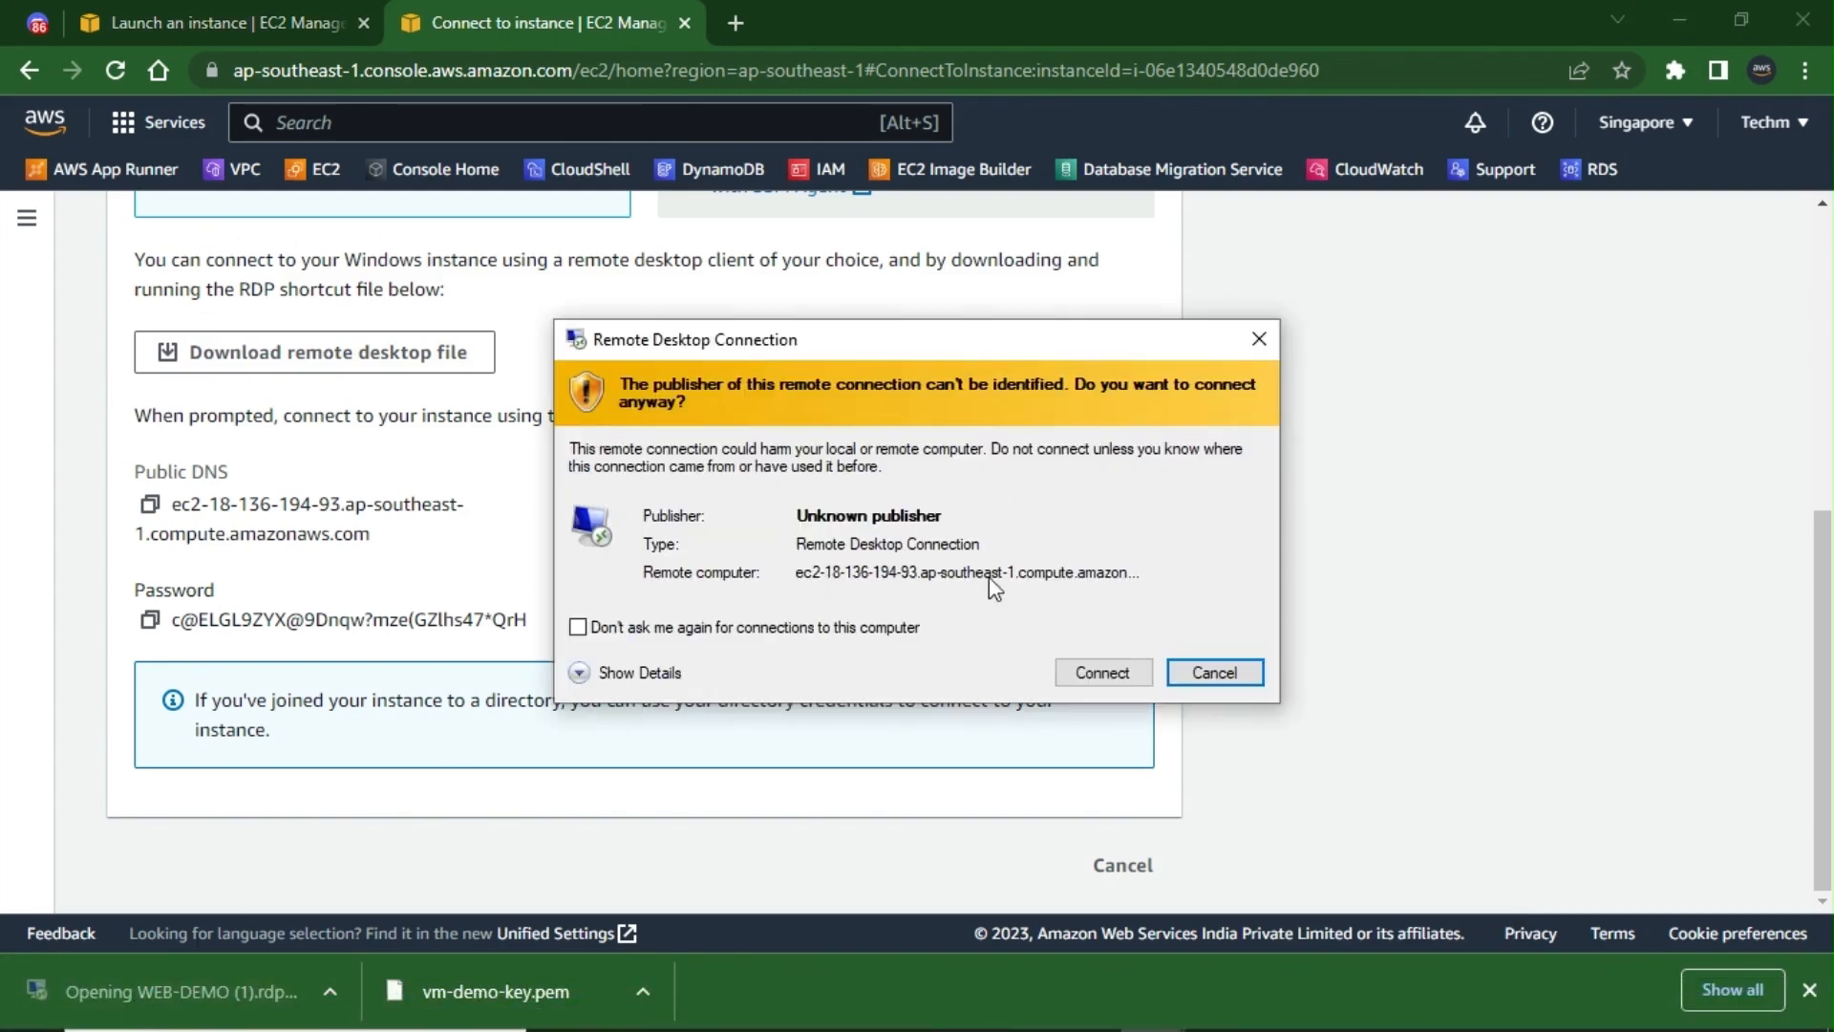
pyautogui.click(1090, 674)
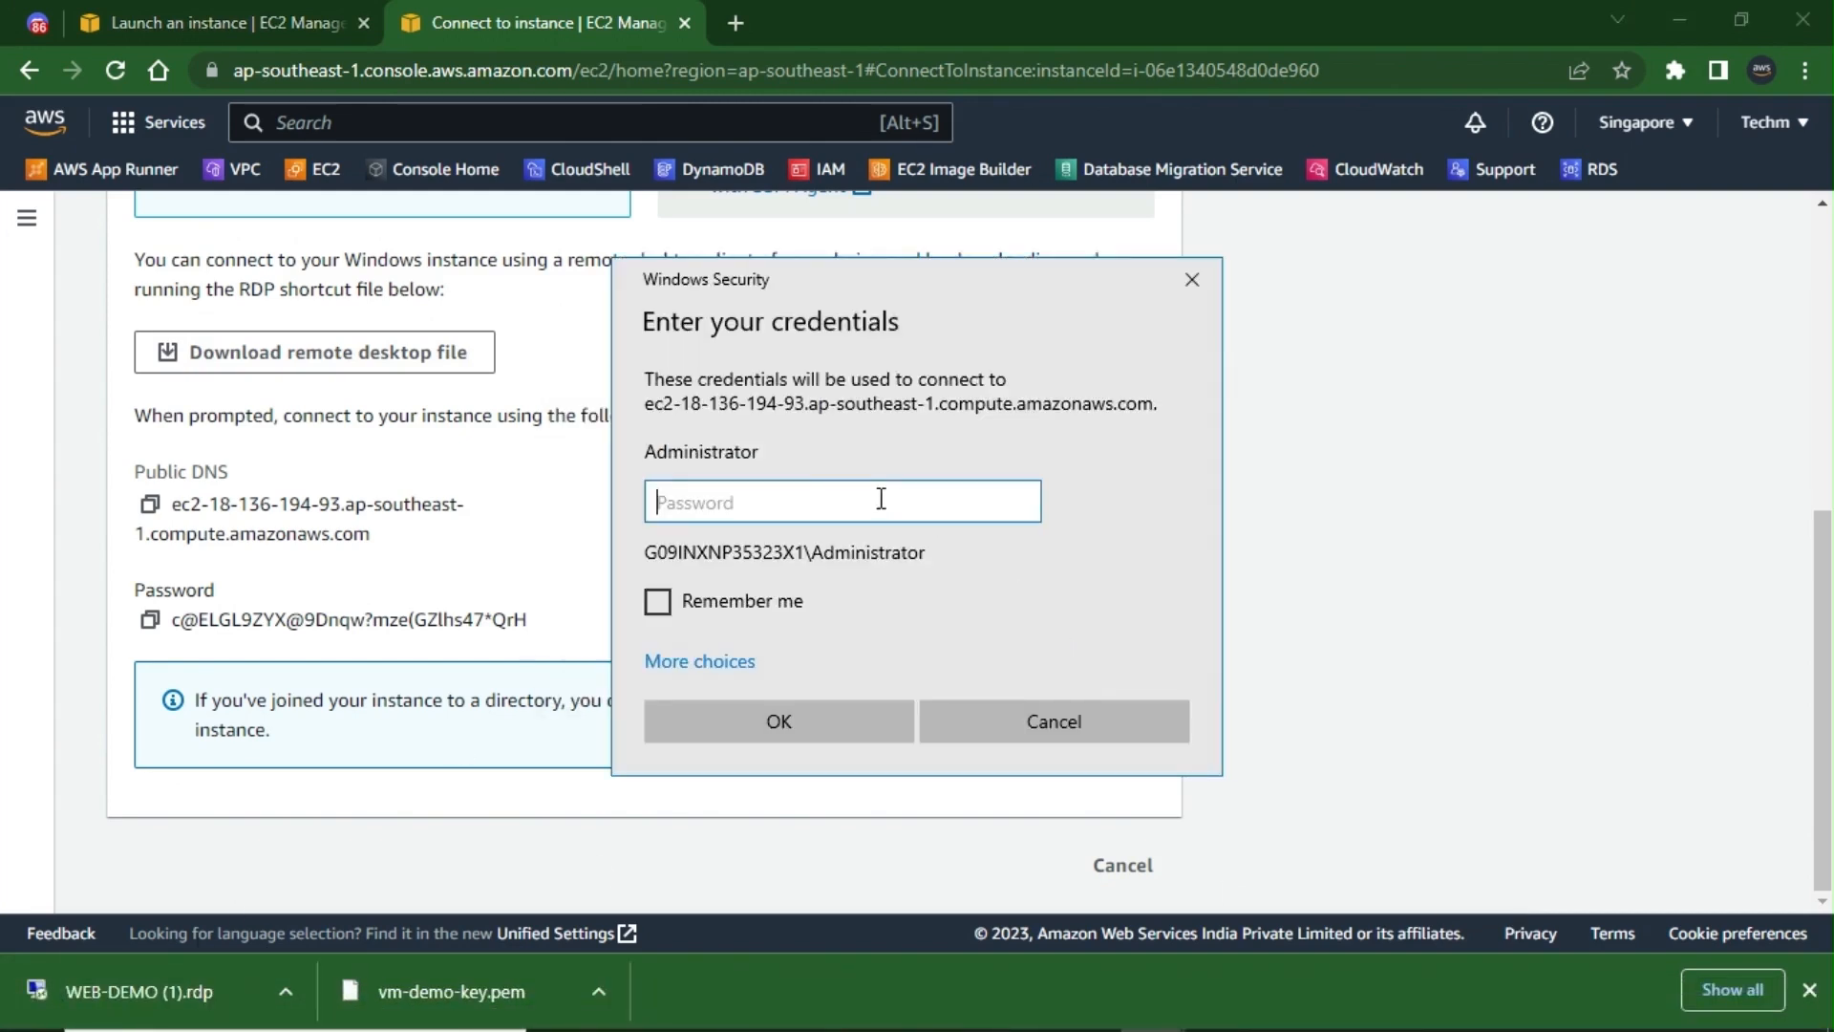
pyautogui.hotkey('ctrl', 'v')
pyautogui.click(1018, 507)
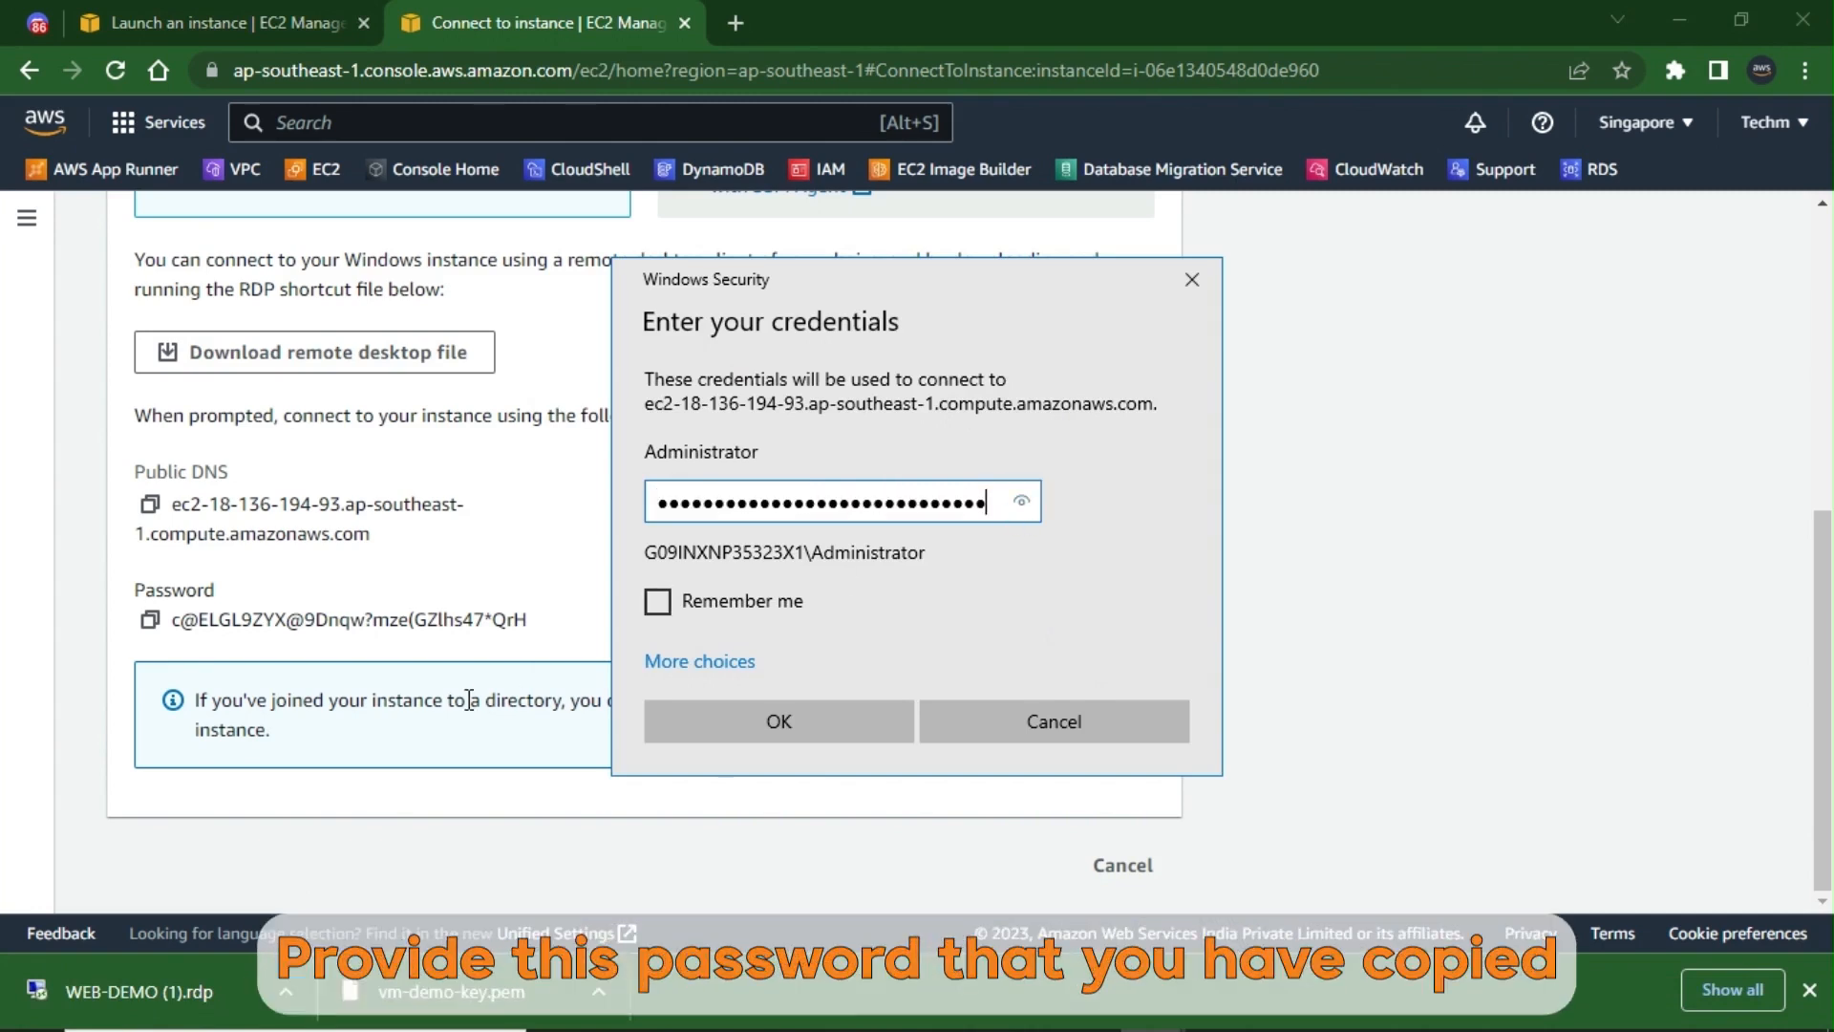
pyautogui.click(1021, 501)
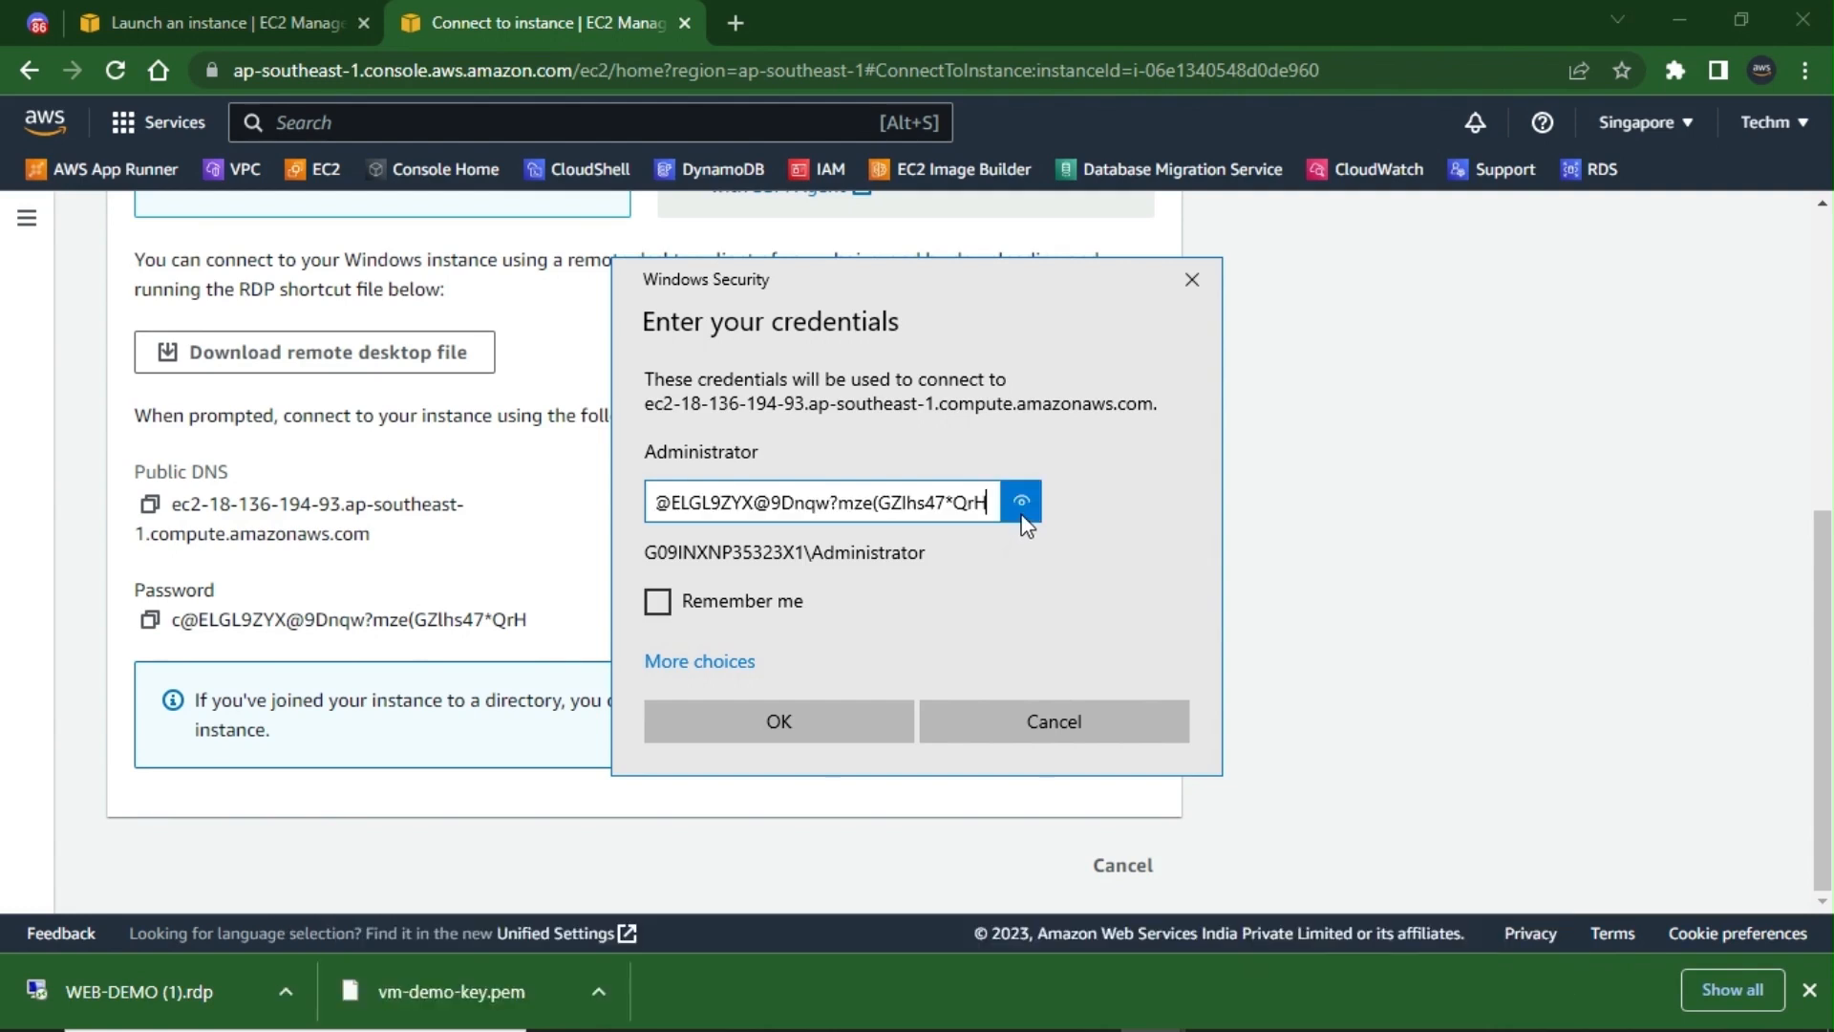
pyautogui.click(819, 721)
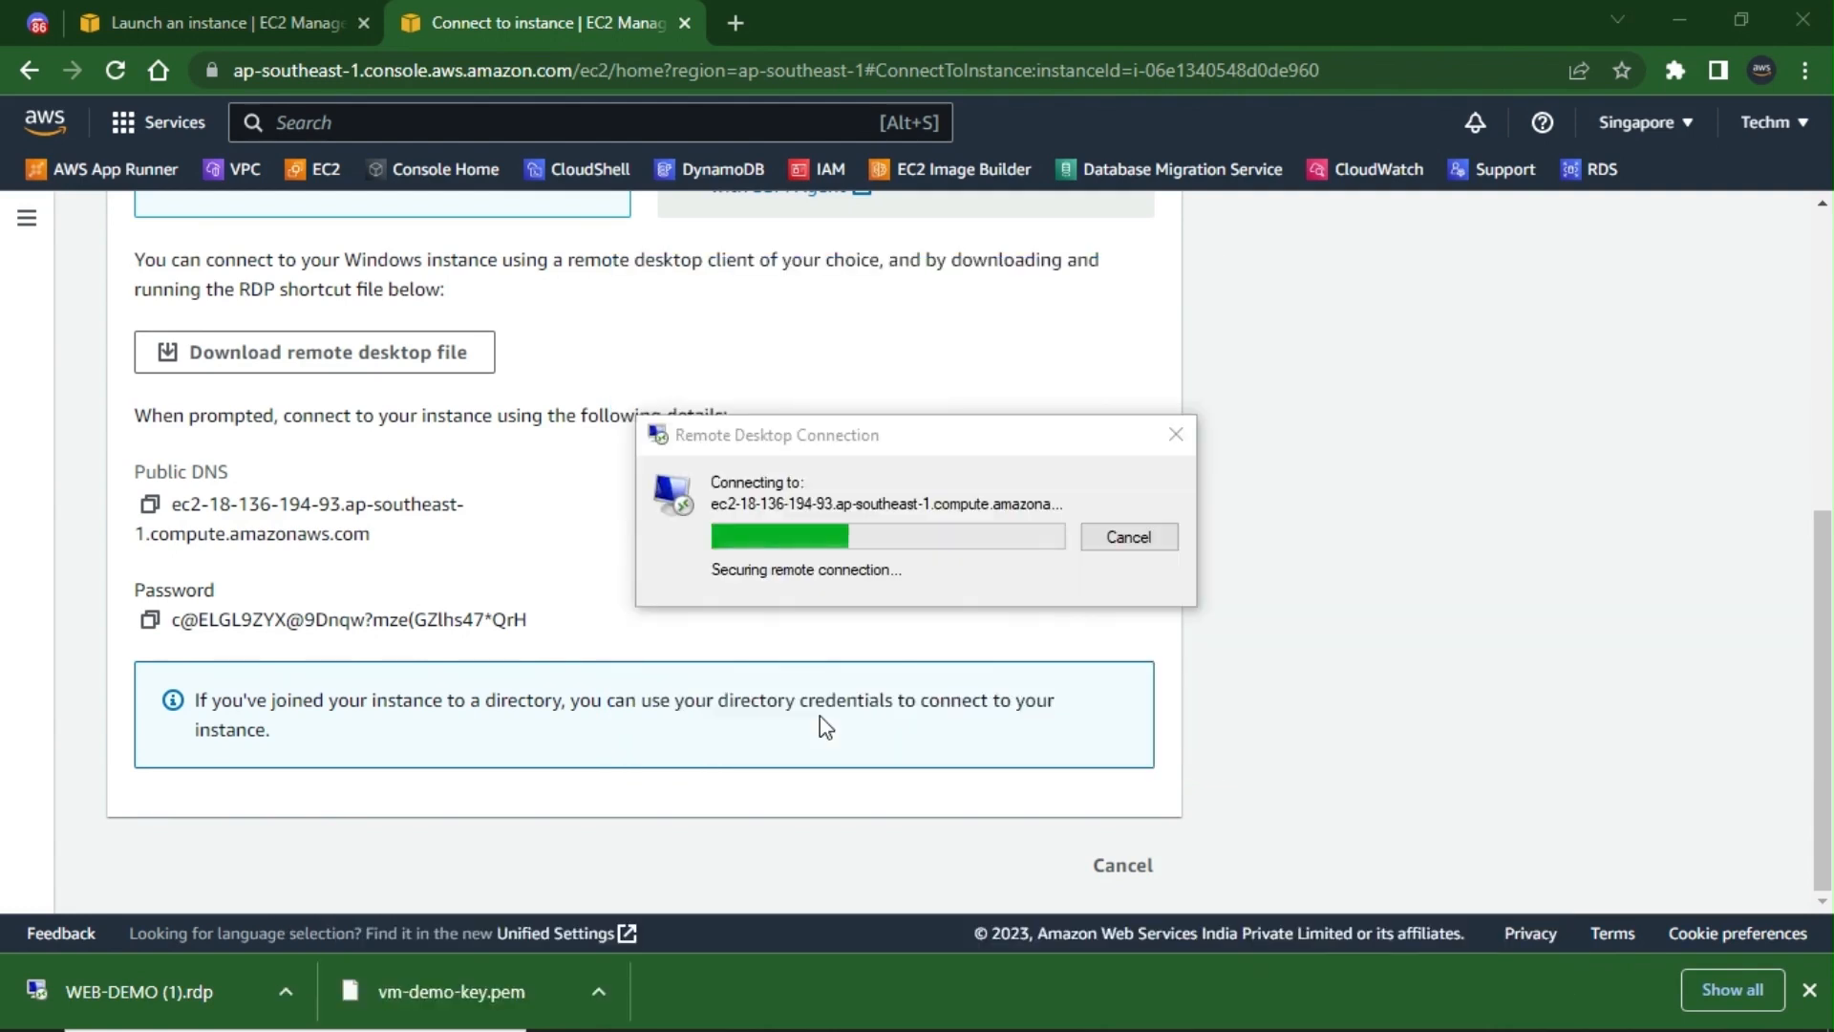
pyautogui.click(1002, 755)
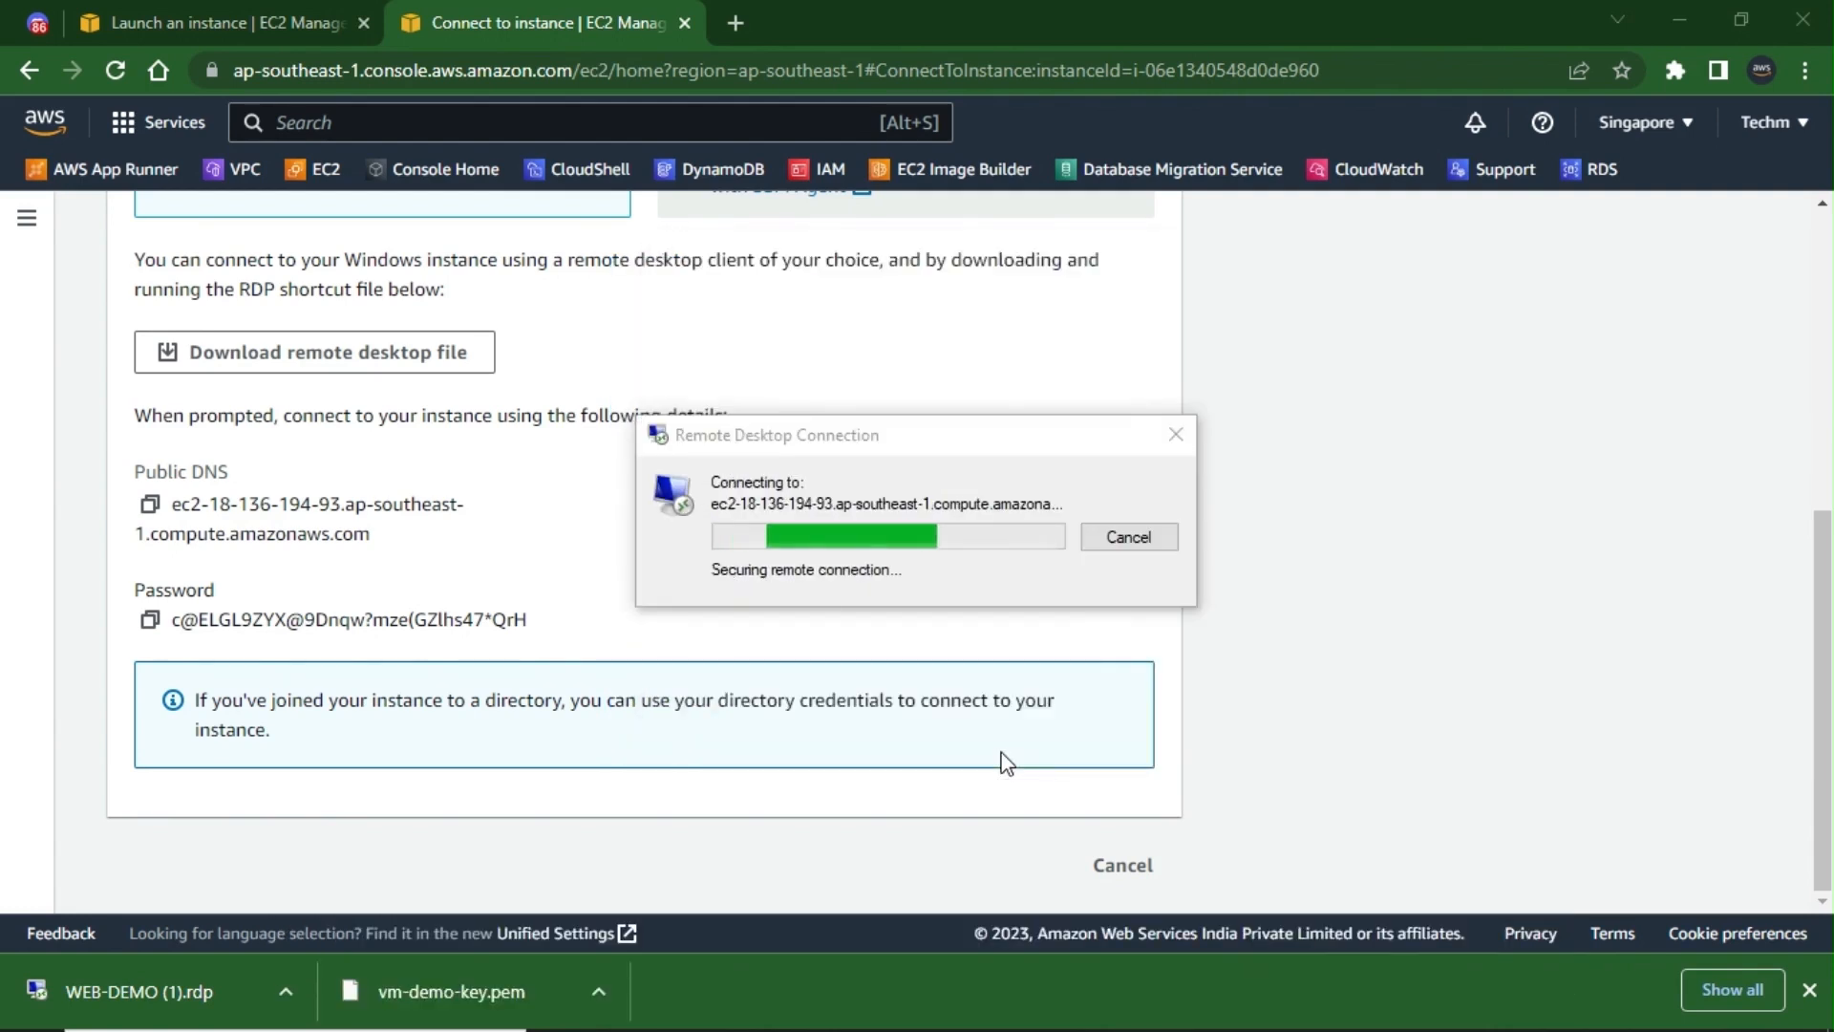
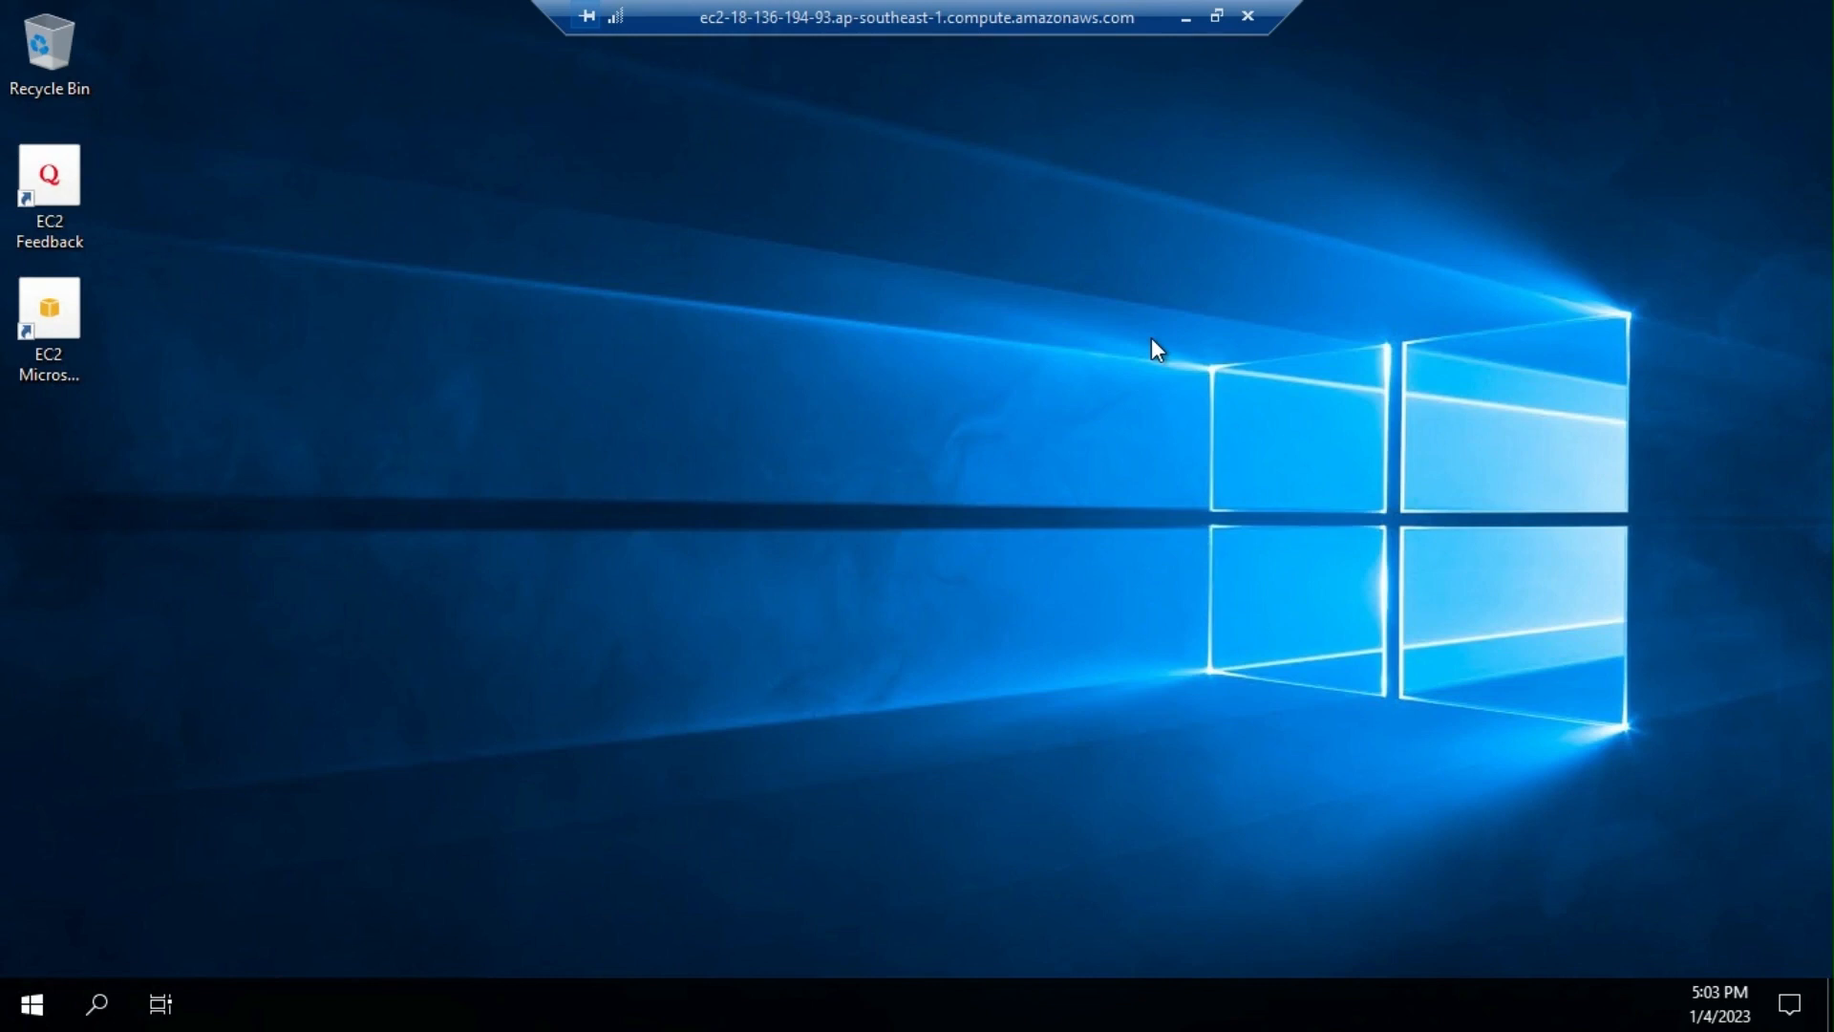
# - Display the list of installed applications on the connected Windows server
pyautogui.press('super')
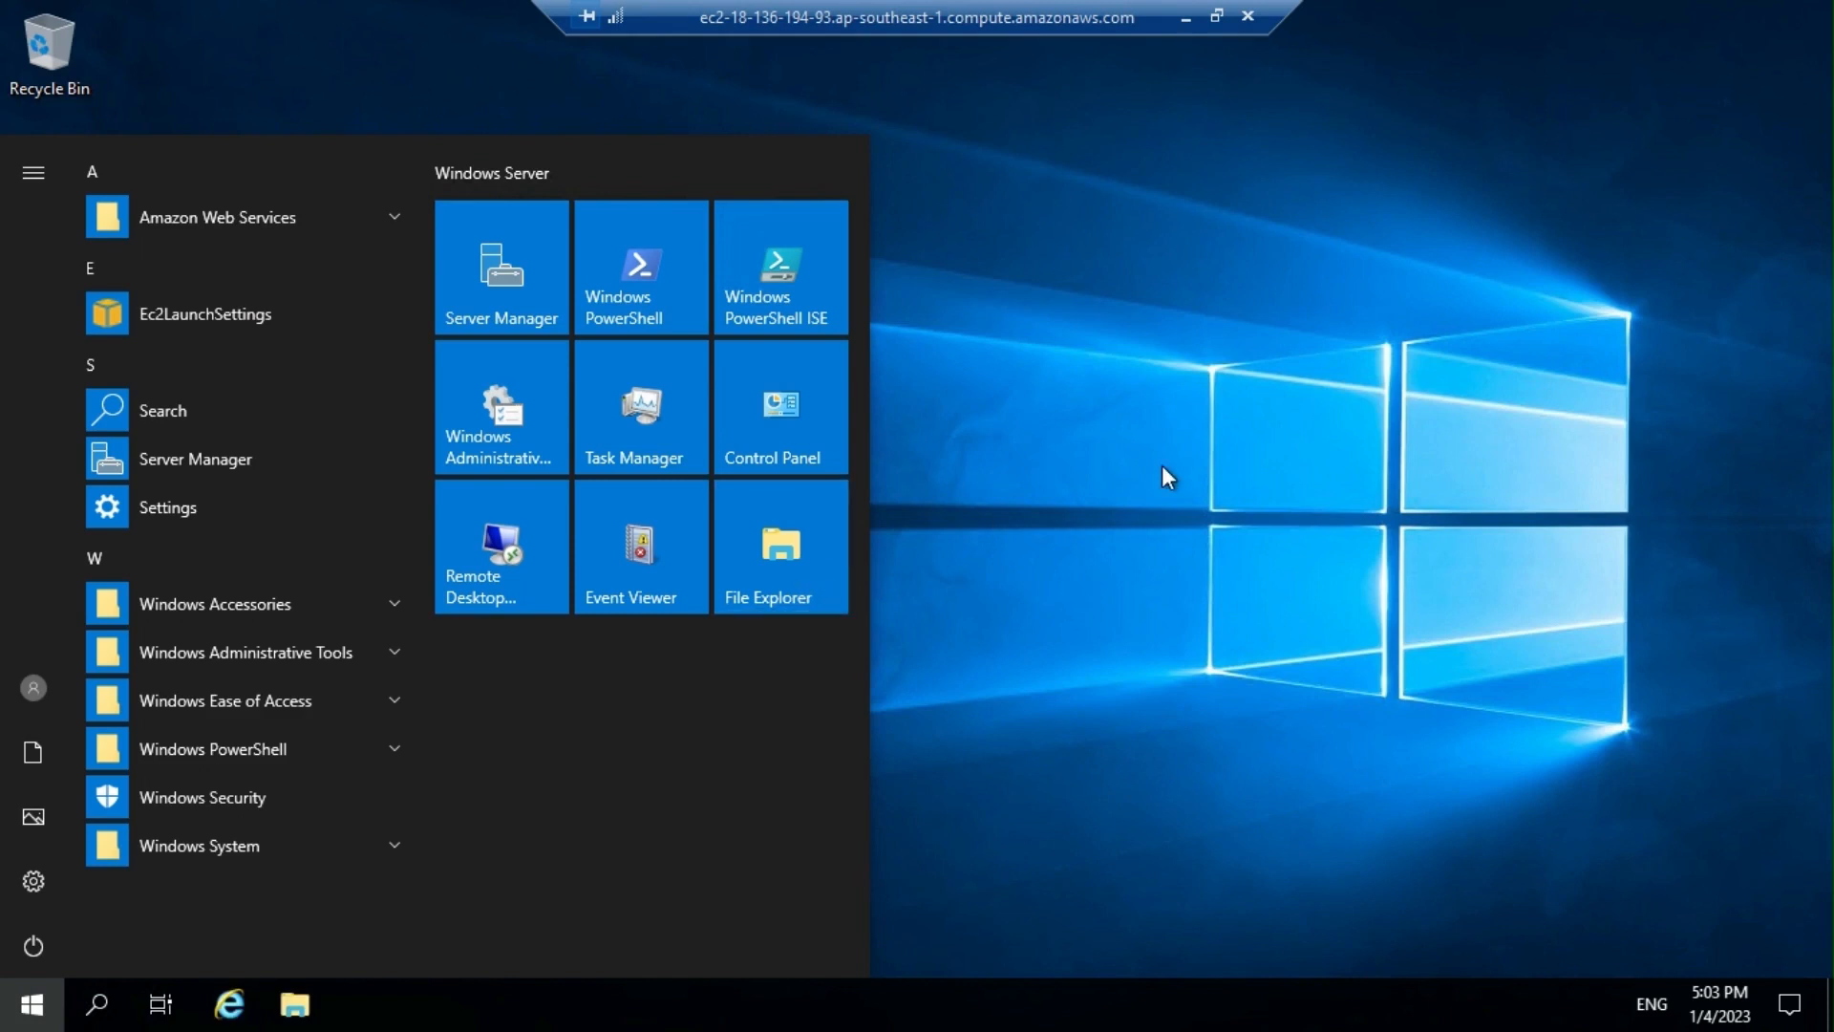
# - Close the application list and allow the server to be discoverable by other devices on Network 2
pyautogui.click(1094, 635)
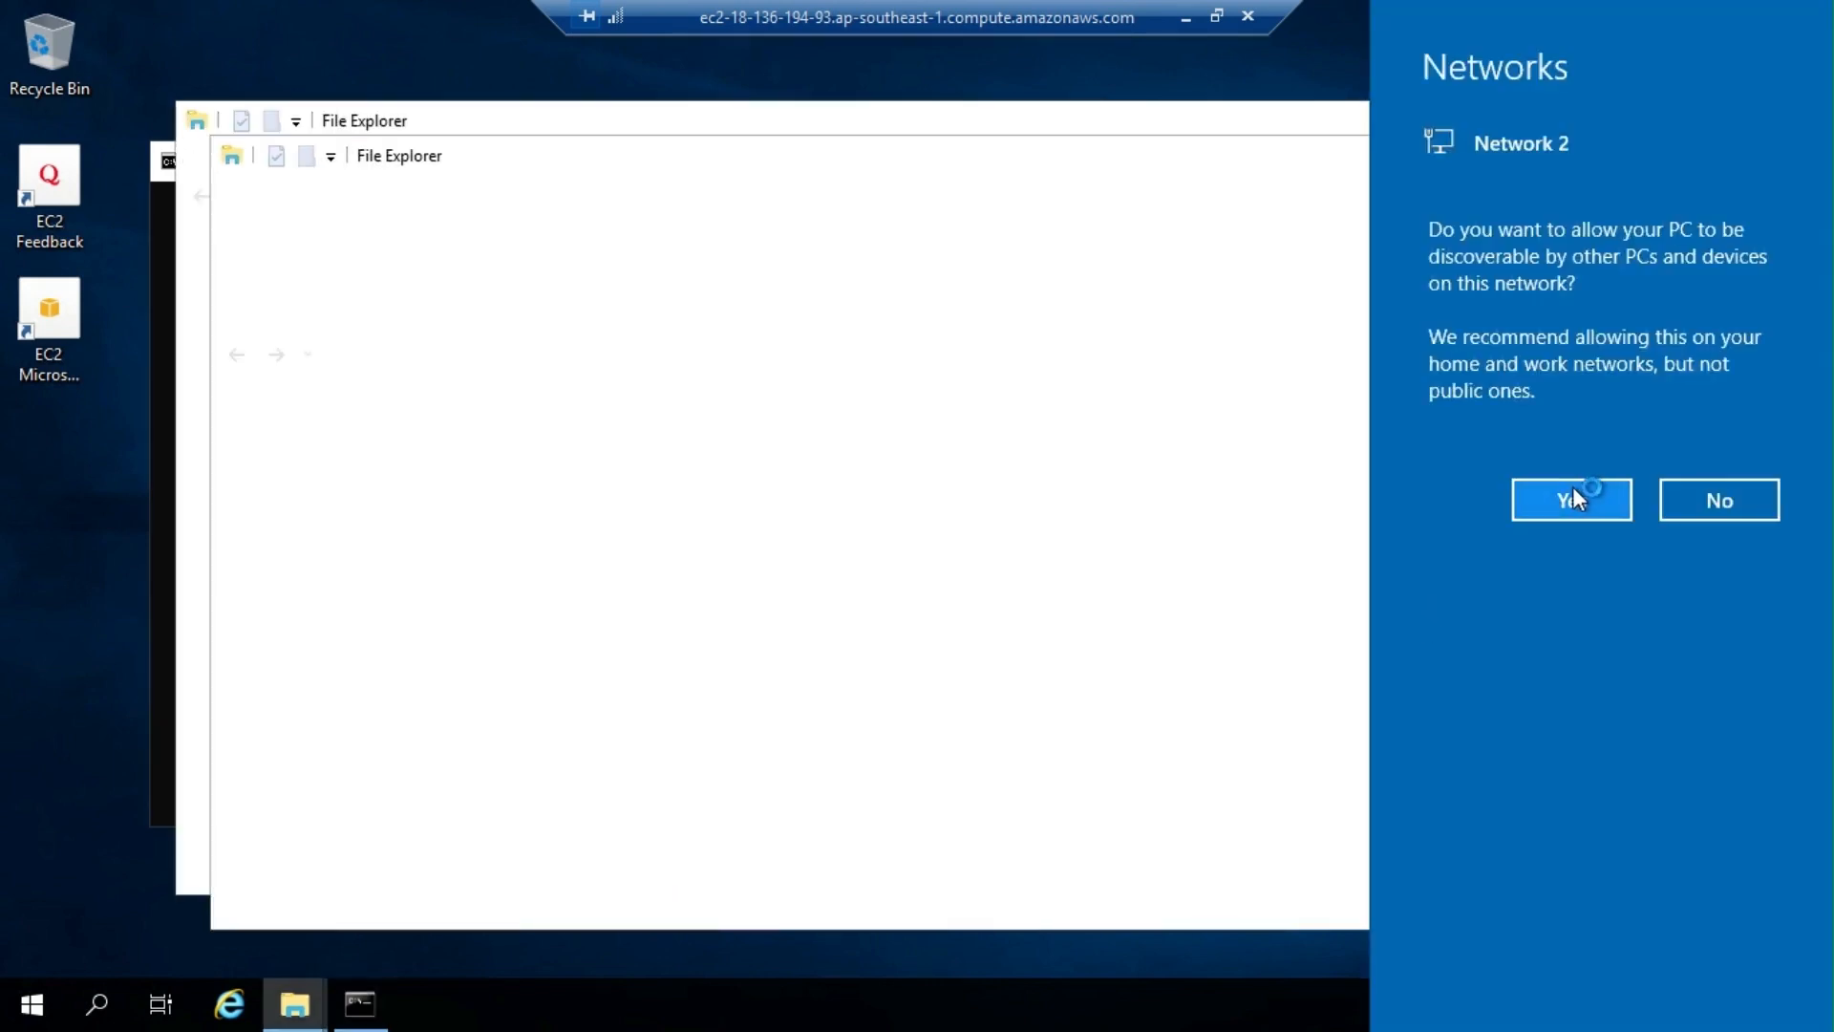
pyautogui.click(1573, 492)
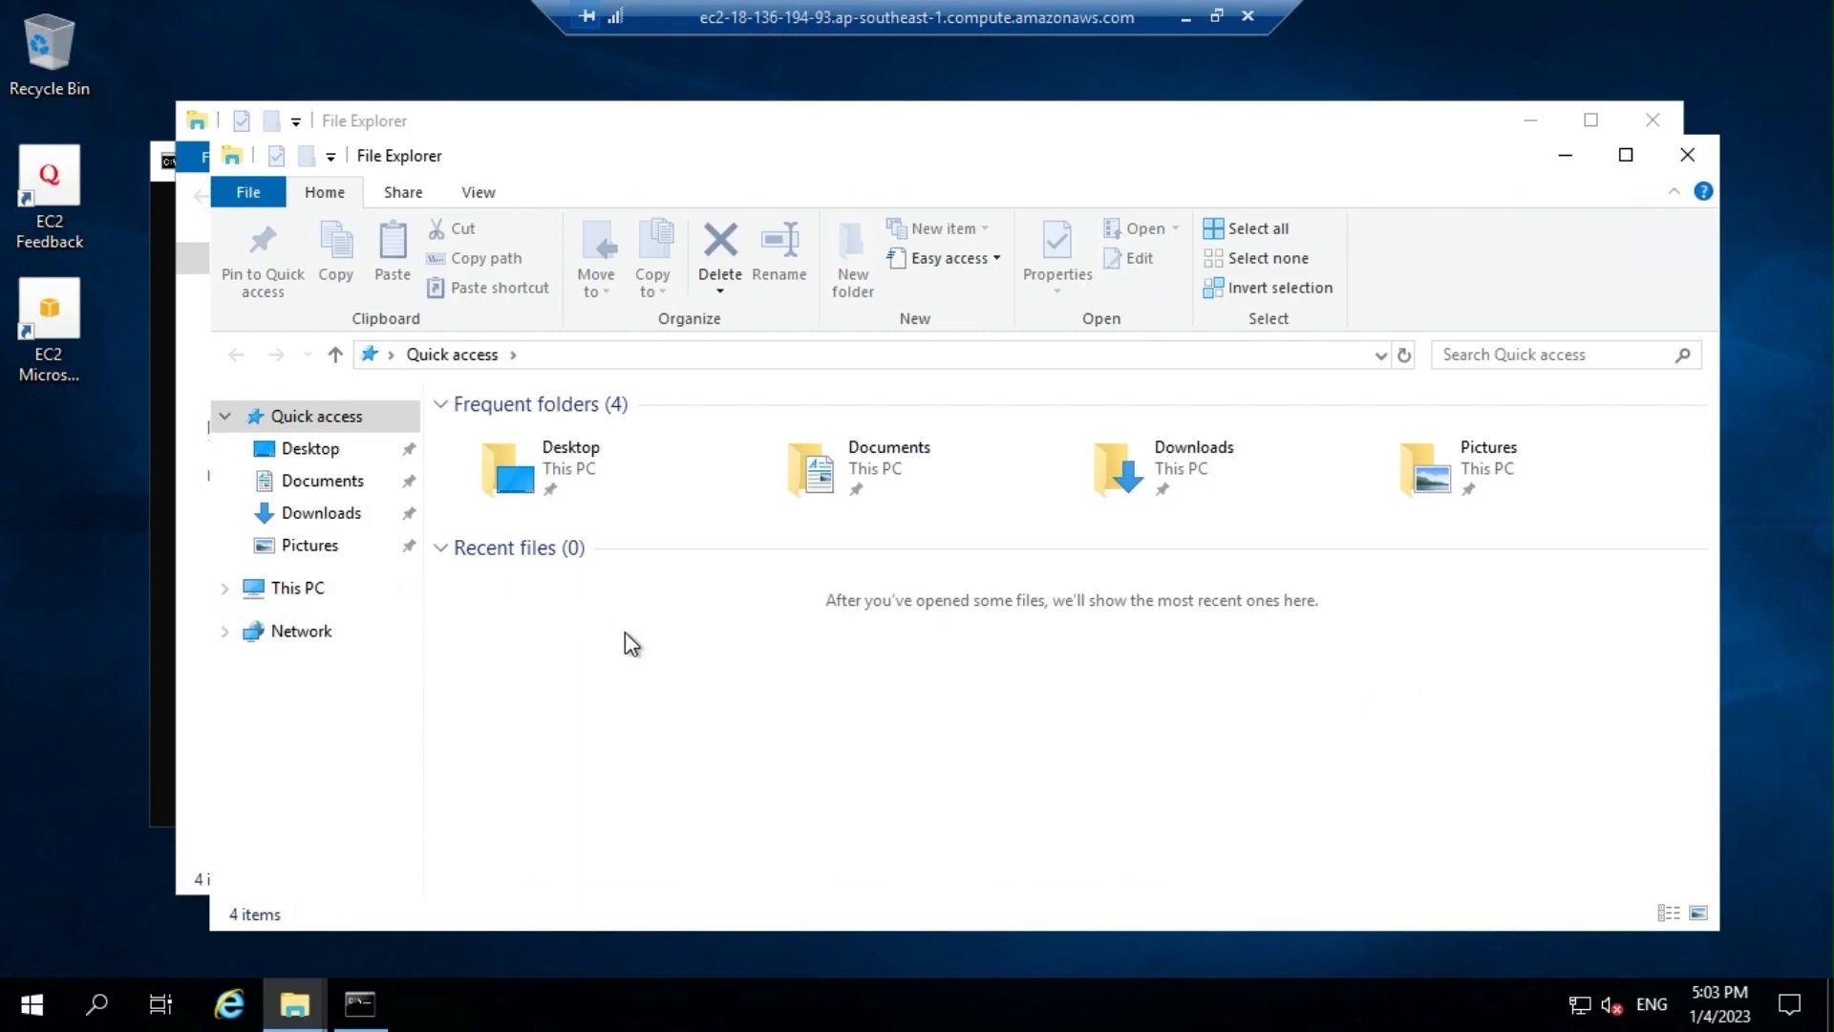
# - Check the server's folders and drives under This PC, and close both open File Explorer windows
pyautogui.click(300, 594)
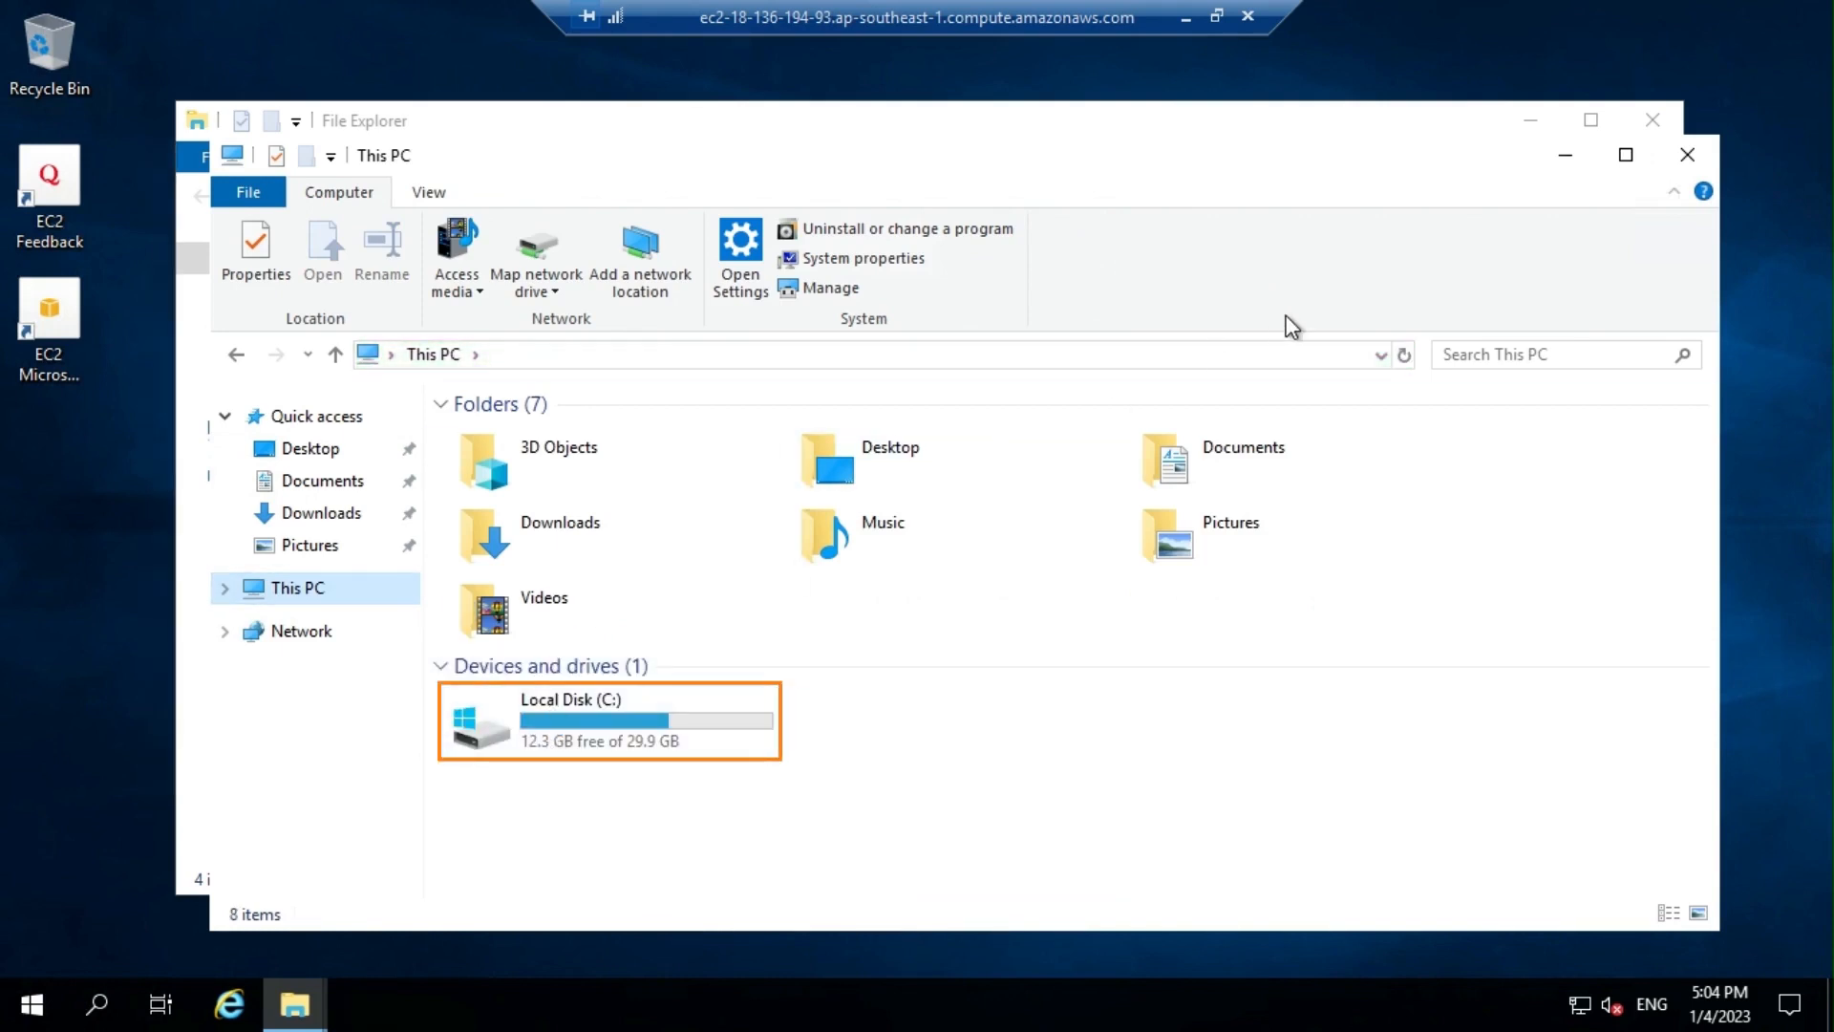
pyautogui.click(1685, 160)
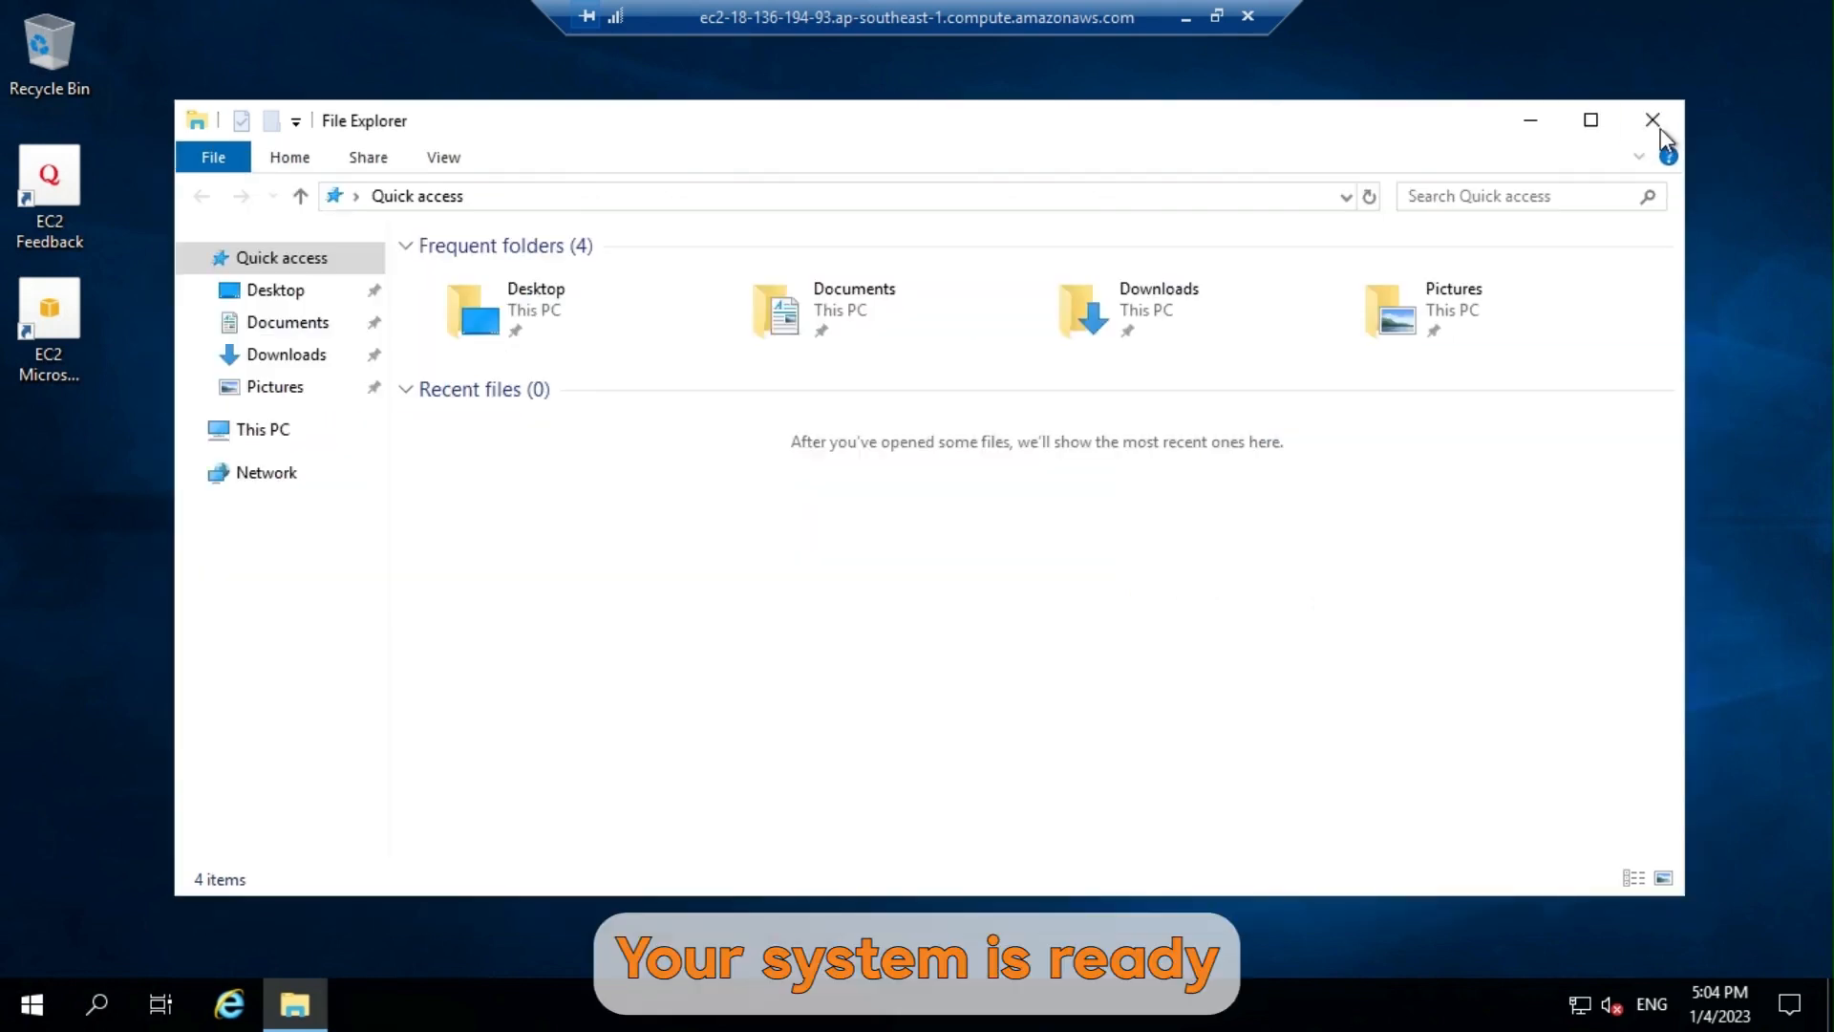
pyautogui.click(1658, 124)
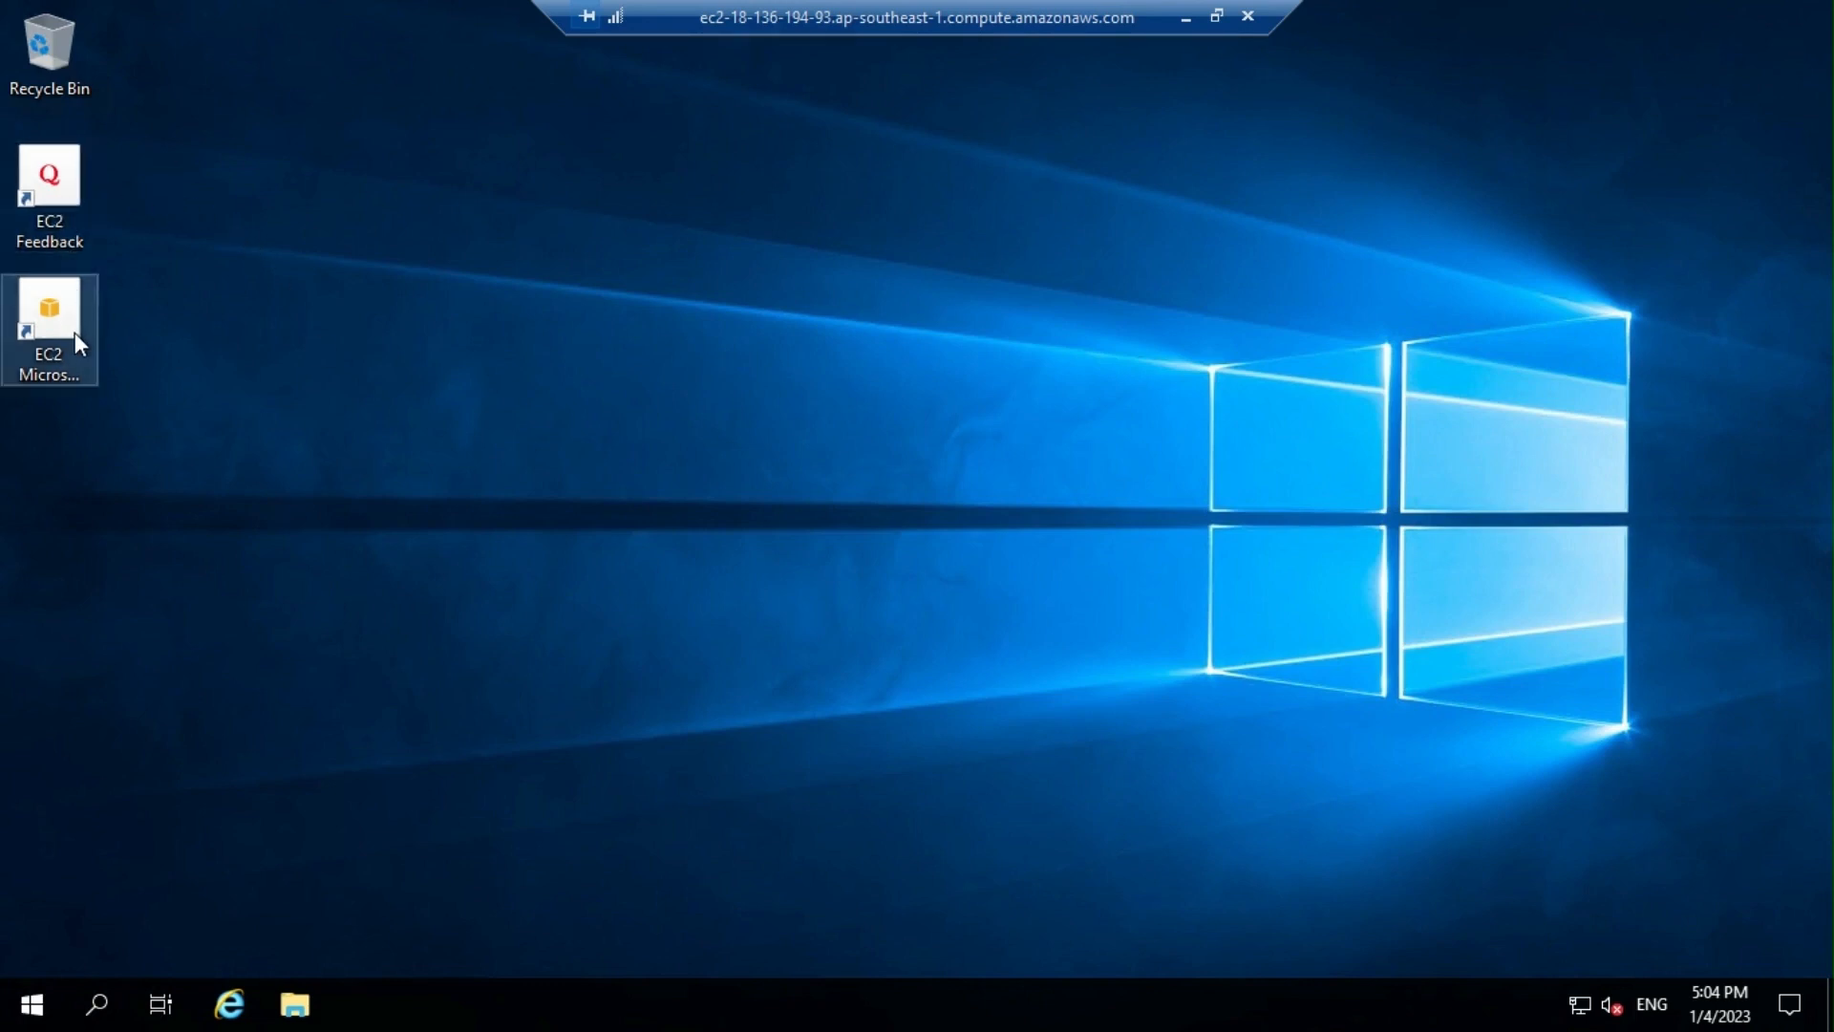
# - Open the Control Panel's program uninstall list to review the software installed on the server
pyautogui.click(31, 1005)
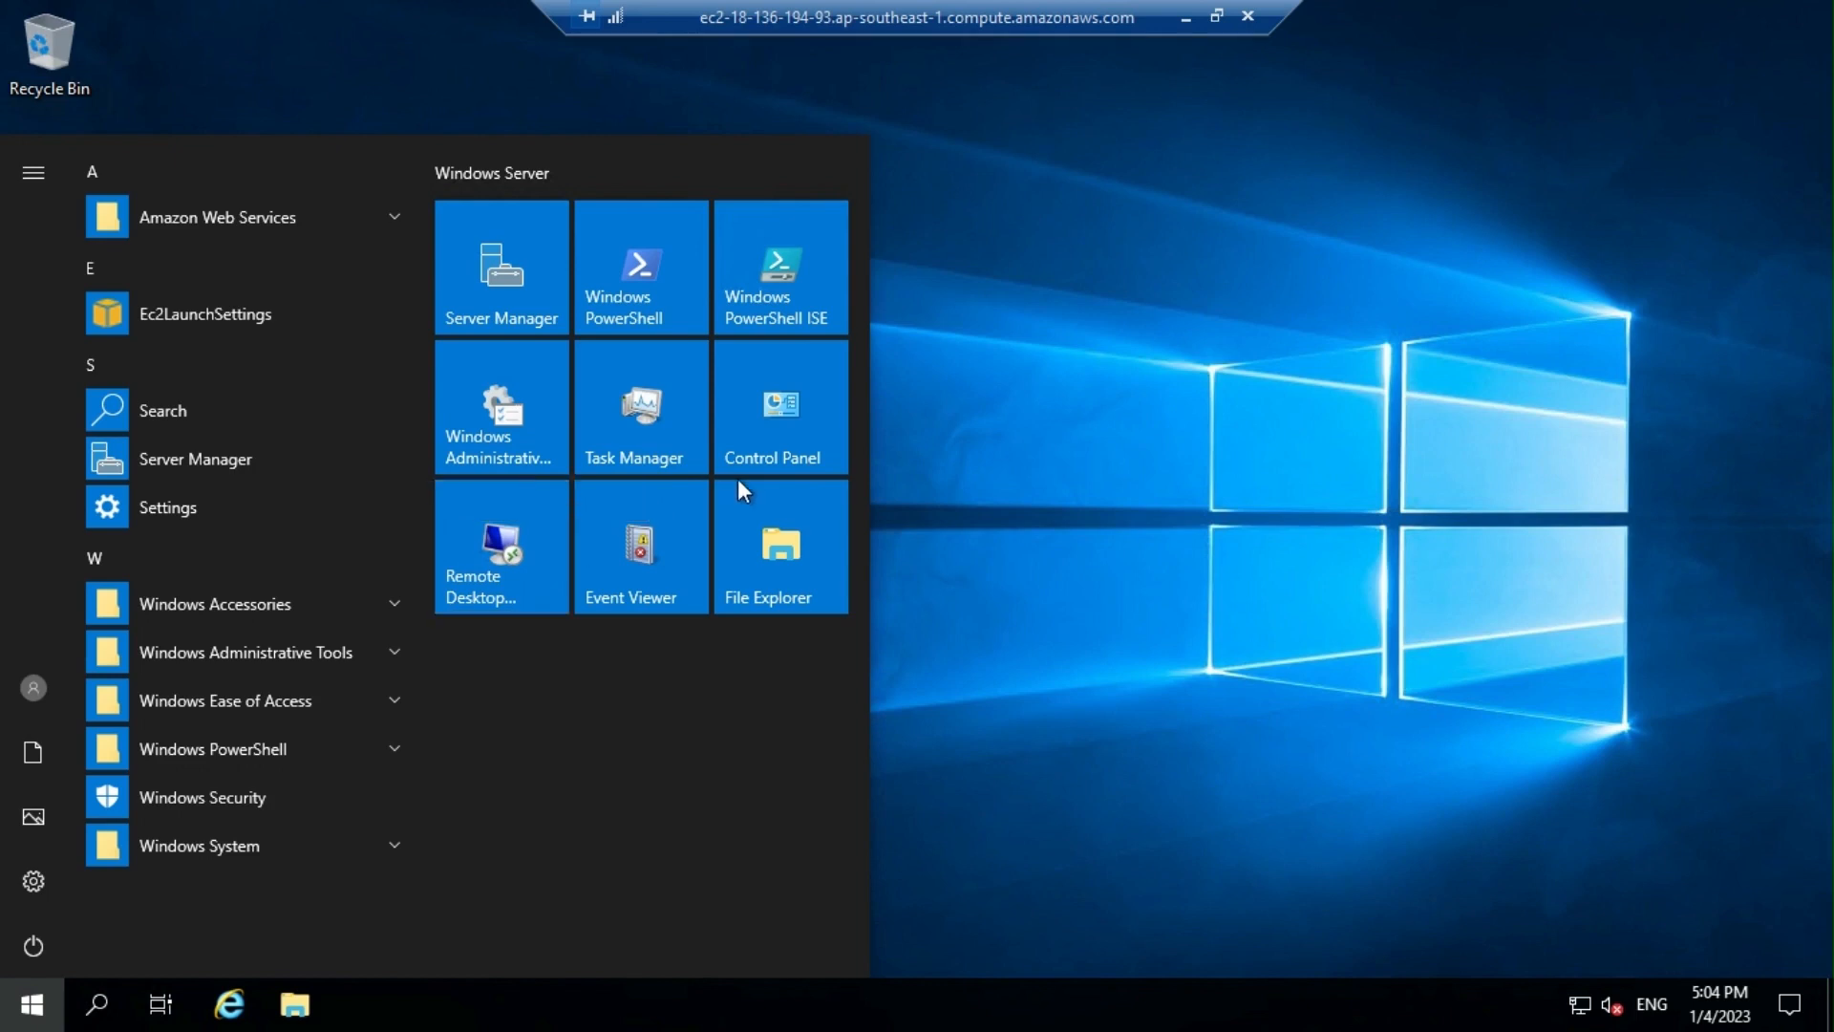
pyautogui.click(778, 435)
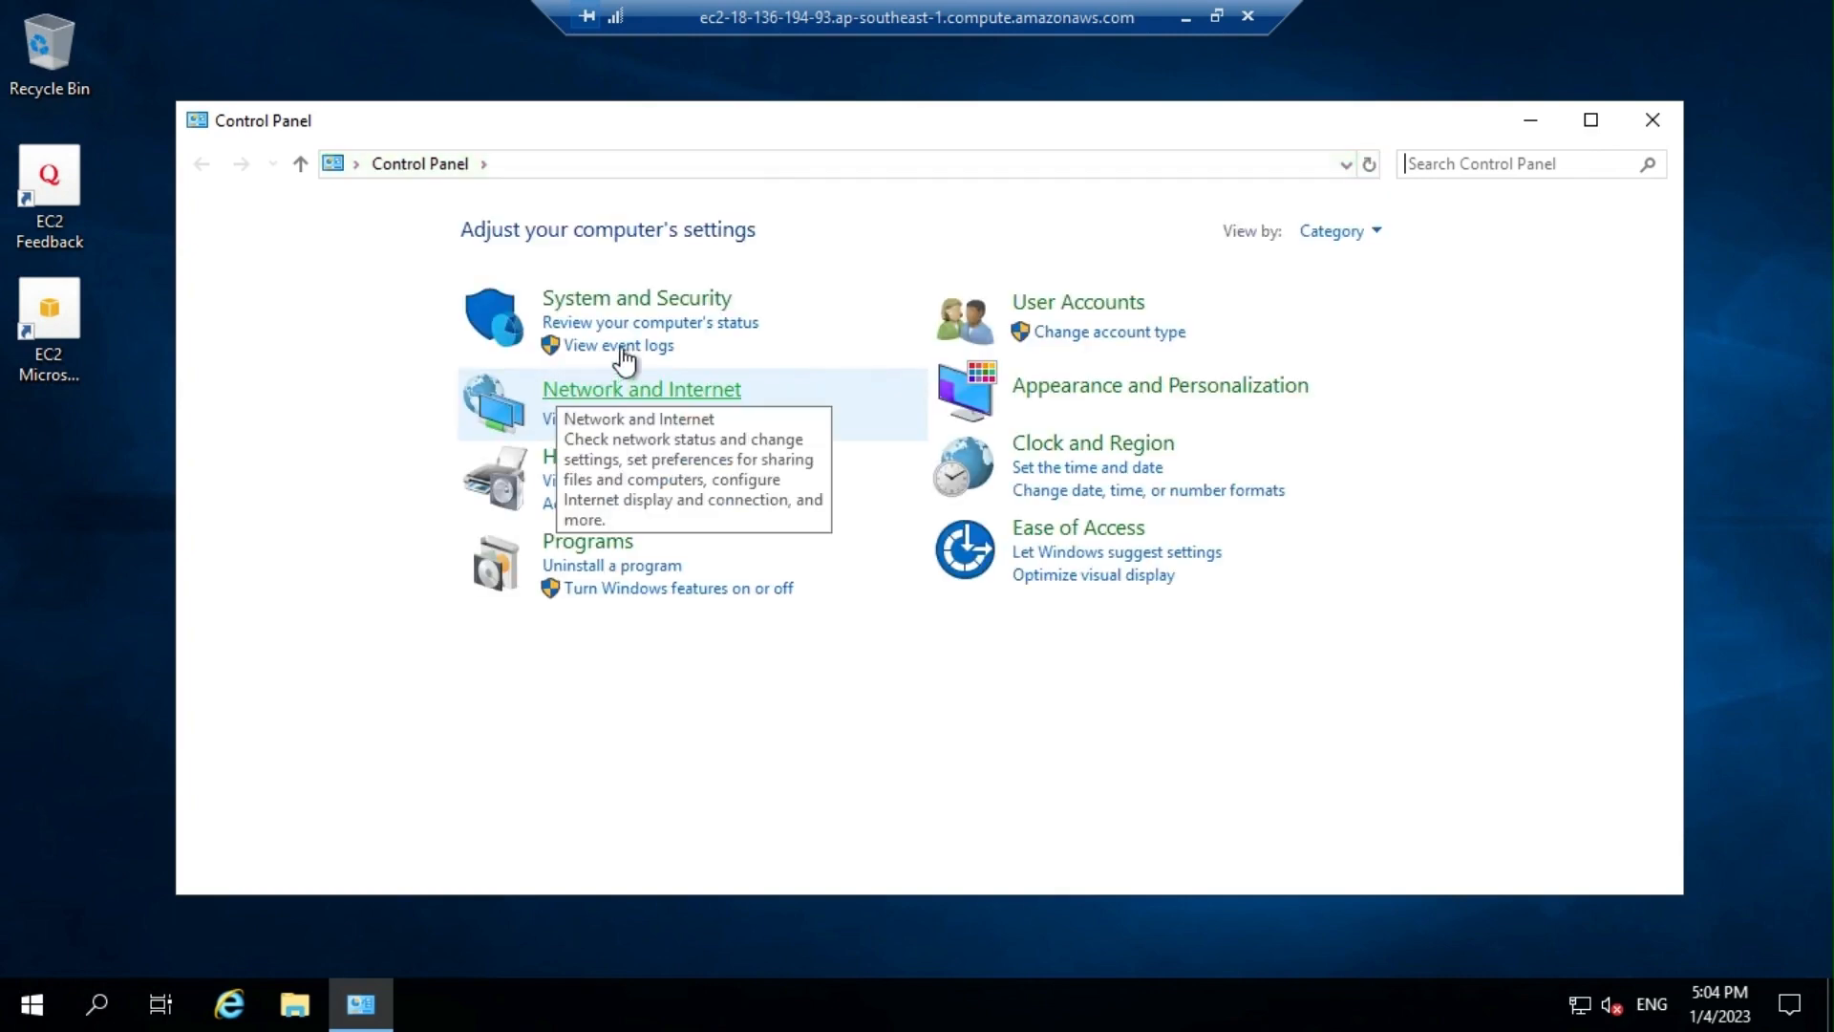
pyautogui.click(602, 568)
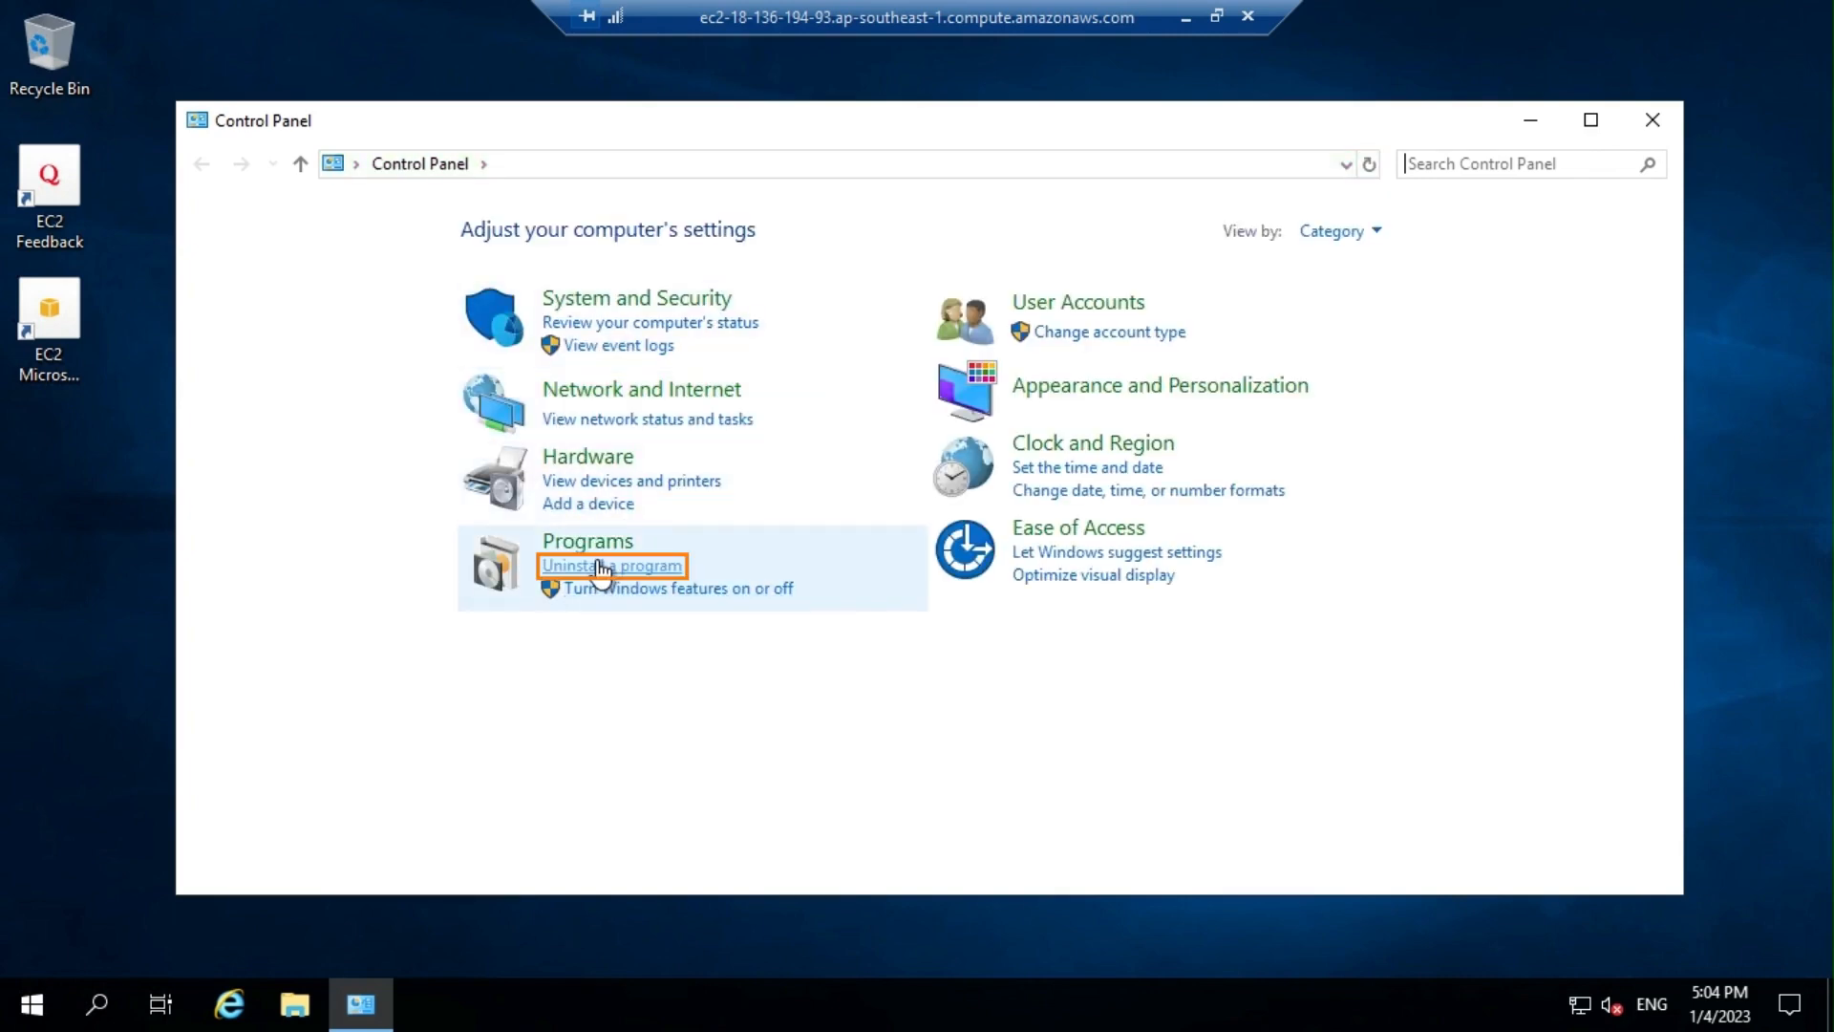